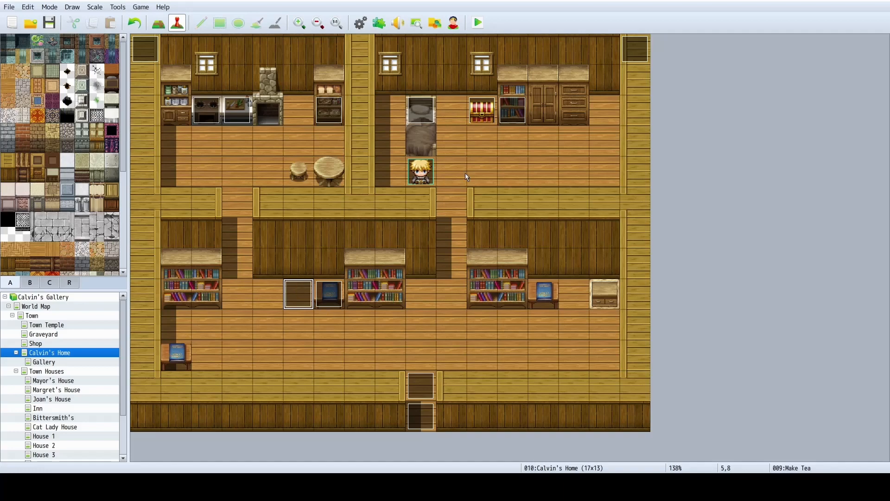
Move all the dagger crafting commands of the Make Tea event from page 1 to page 2
double_click(302, 293)
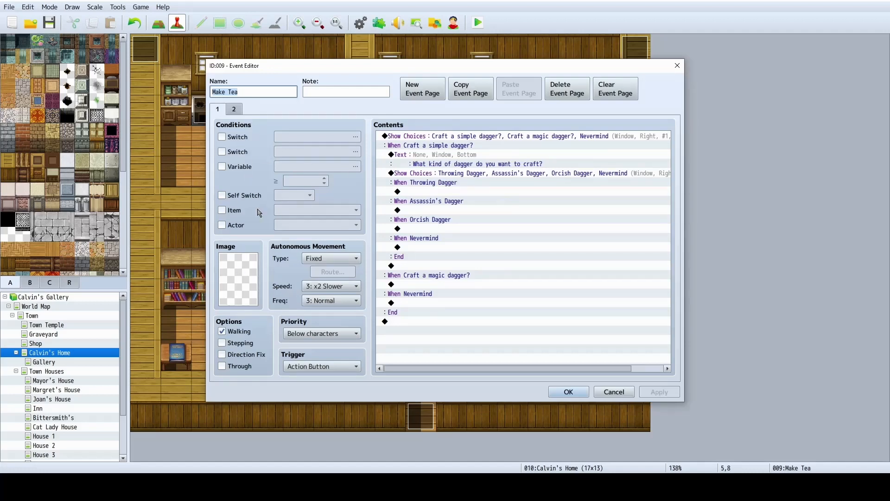
left_click(234, 109)
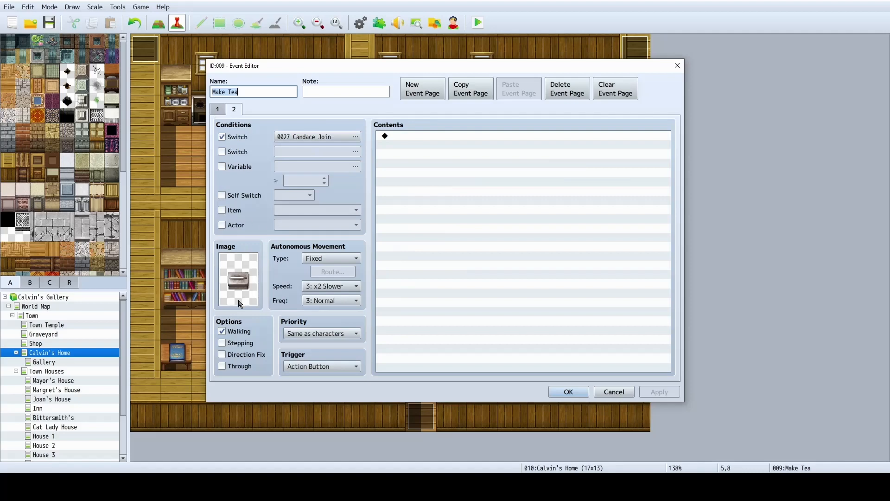
left_click(217, 109)
left_click(414, 137)
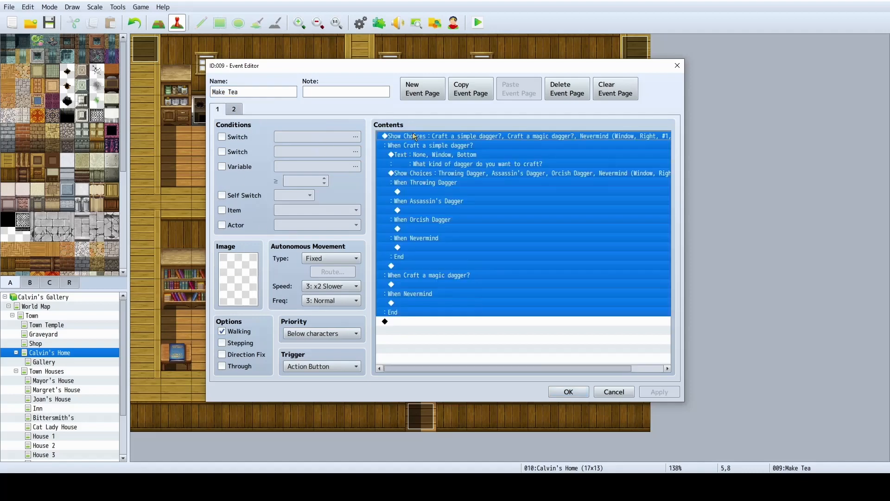
key("ctrl+x")
left_click(239, 110)
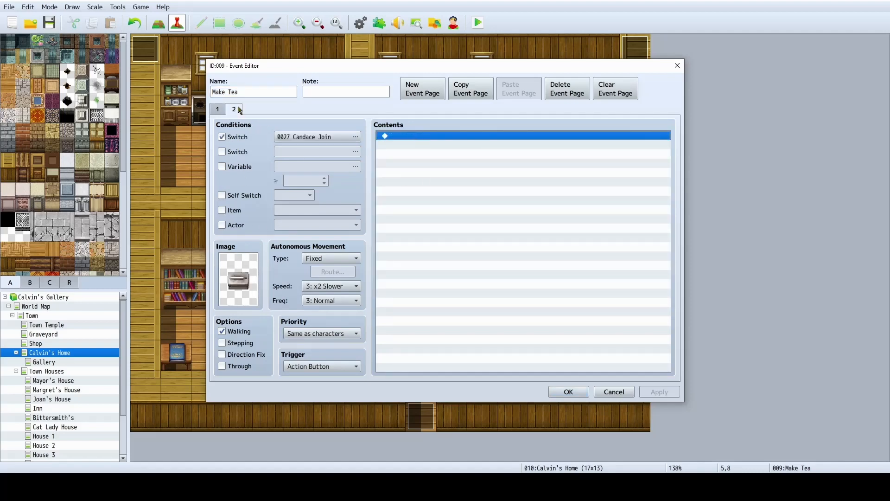
key("ctrl+v")
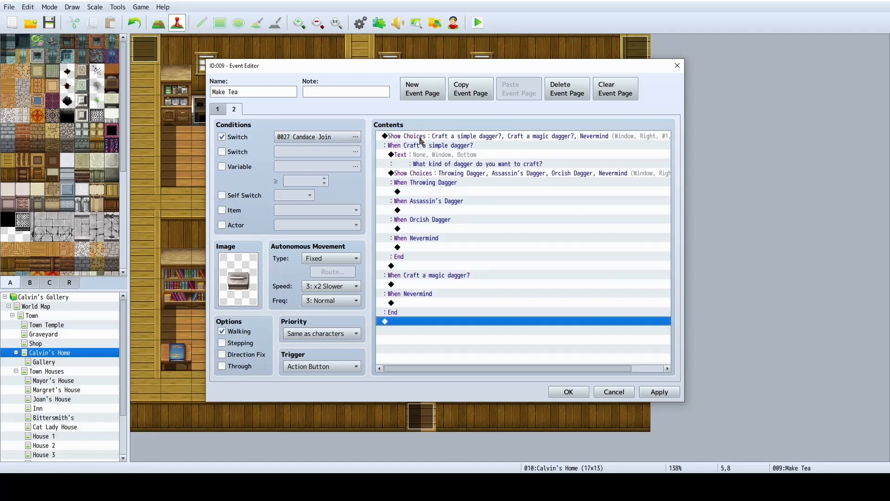
left_click(443, 137)
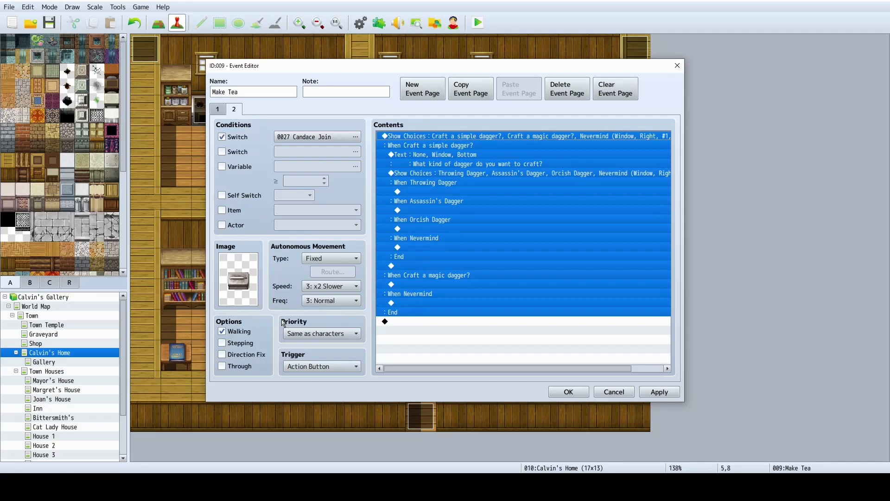
left_click(414, 164)
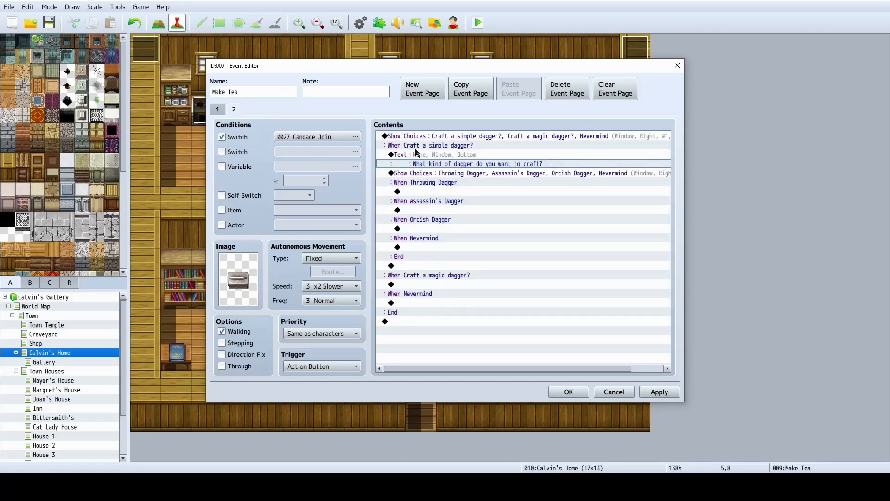
Check page 1's trigger and priority options and page 2's contents, and accept the changes to the Make Tea event
left_click(217, 110)
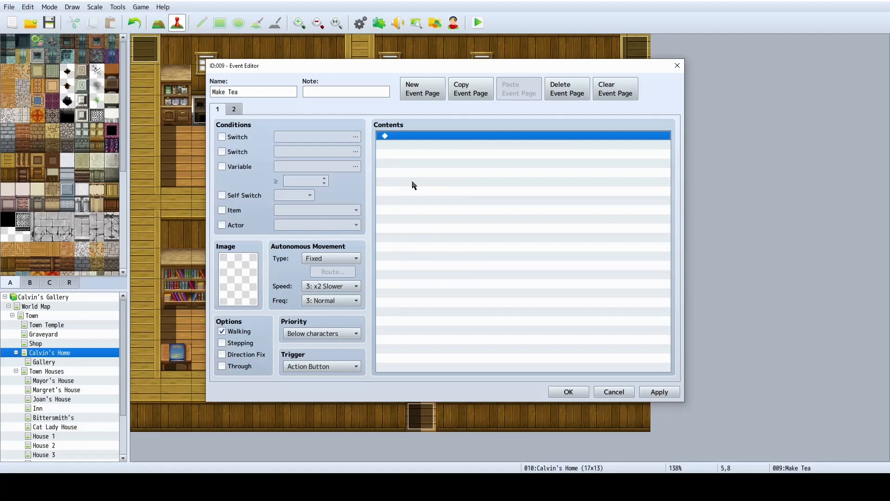
left_click(342, 367)
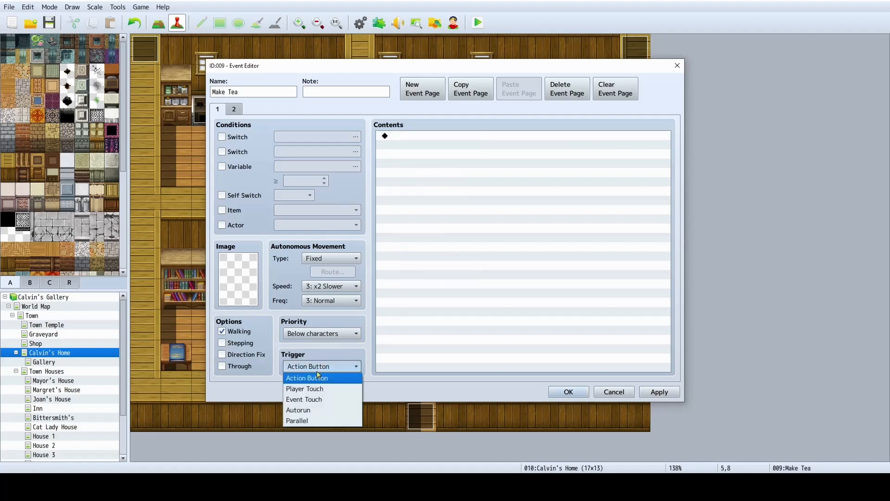
left_click(324, 333)
left_click(332, 333)
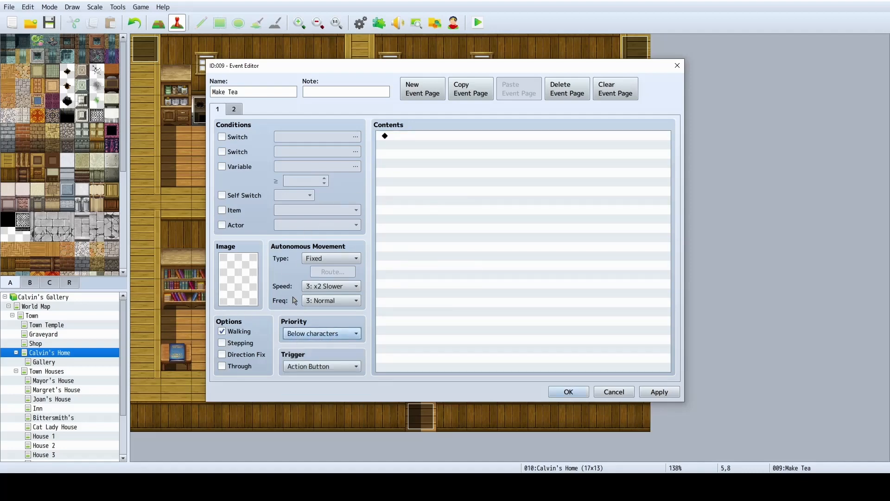
left_click(234, 110)
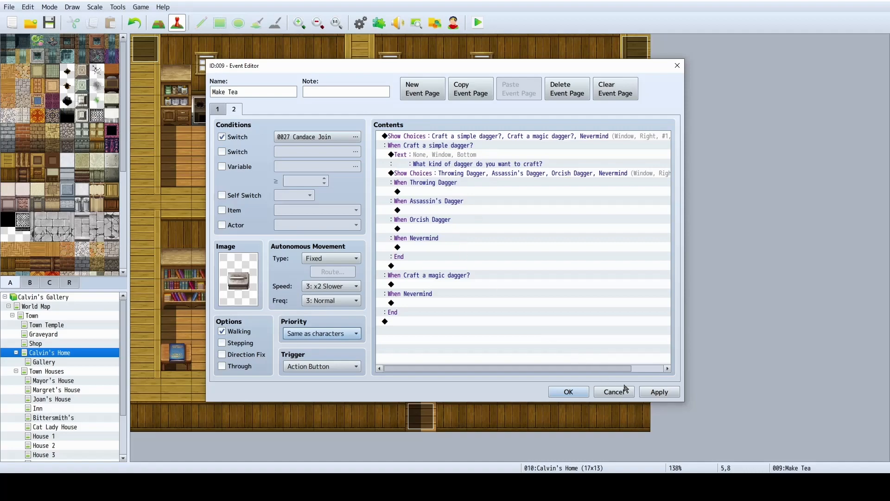
left_click(567, 392)
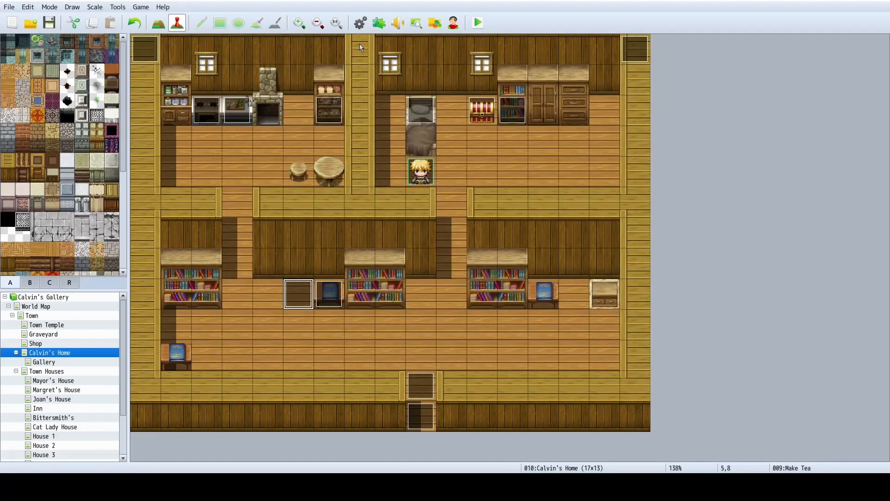
Examine the throwing weapon items in the database, from Throwing Dagger through Assassin's Shuriken
left_click(360, 23)
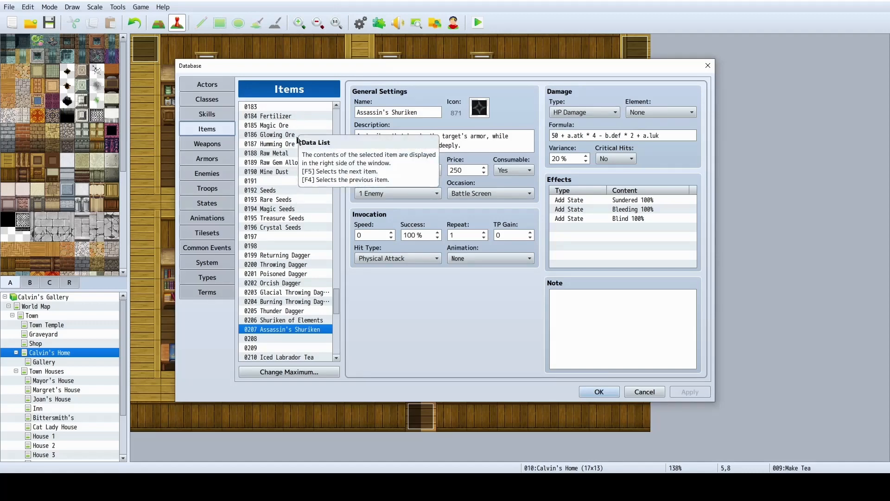
left_click(286, 264)
left_click(286, 273)
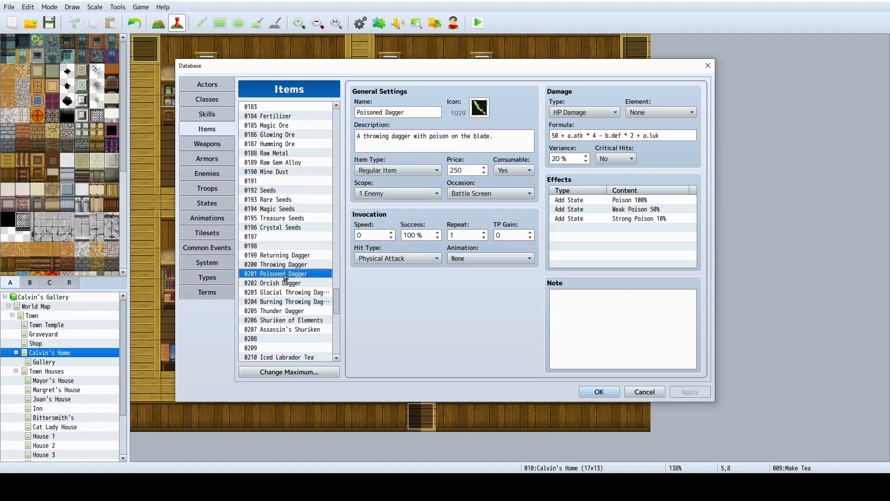
left_click(286, 283)
left_click(288, 292)
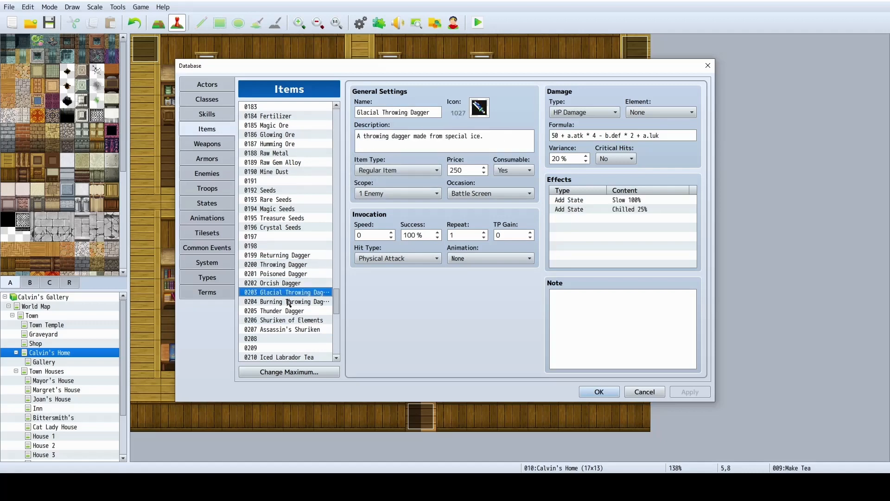
left_click(289, 303)
left_click(289, 310)
left_click(289, 320)
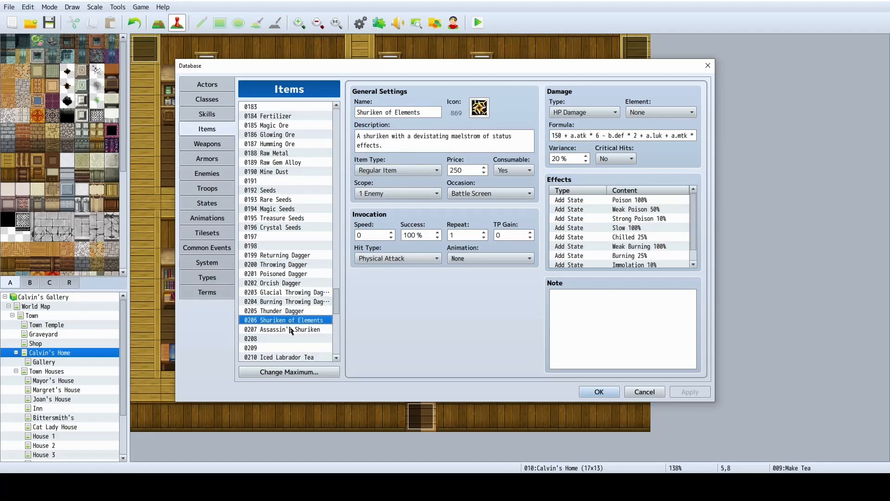
left_click(290, 329)
left_click(292, 264)
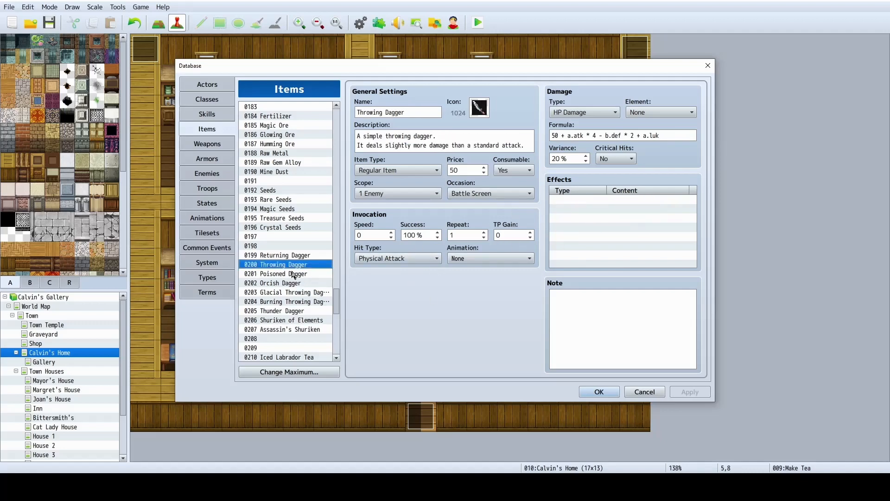
left_click(293, 274)
left_click(291, 284)
left_click(308, 293)
left_click(307, 302)
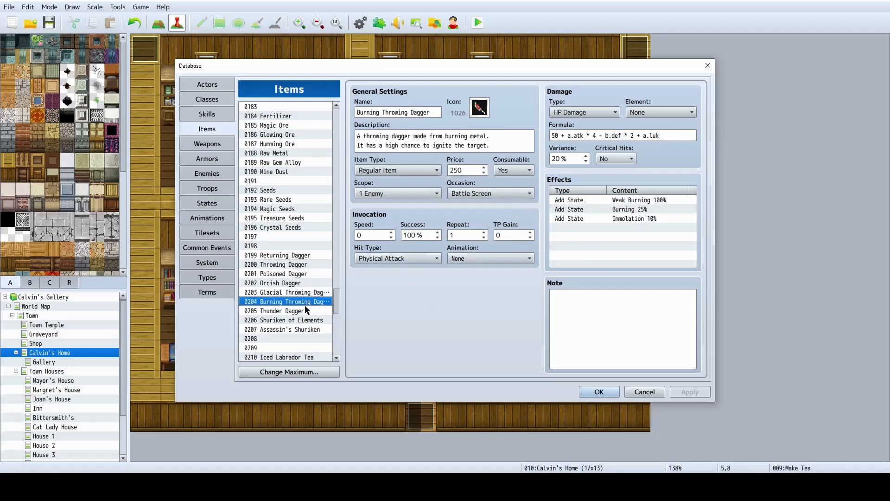
left_click(306, 310)
left_click(288, 320)
left_click(288, 330)
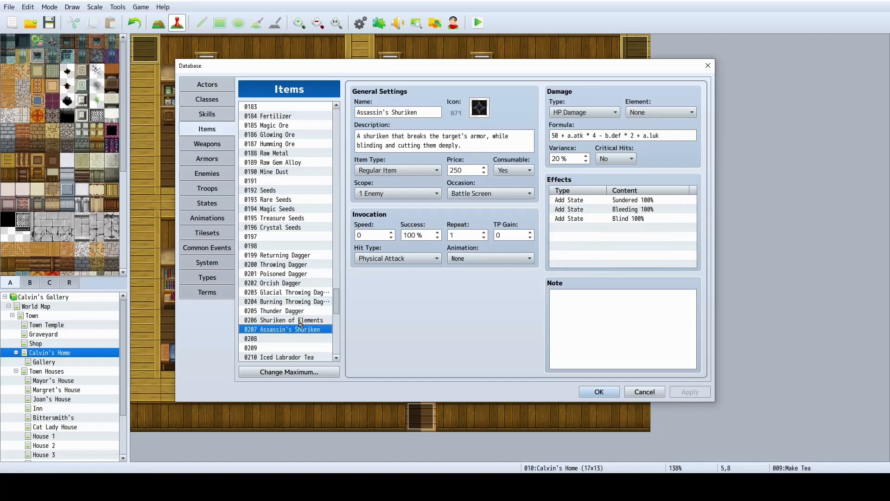
left_click(297, 338)
left_click(309, 330)
left_click(309, 321)
left_click(309, 330)
Examine the mining material items: Magic Ore, Glowing Ore, Humming Ore, Raw Metal and Raw Gem Alloy
left_click(286, 126)
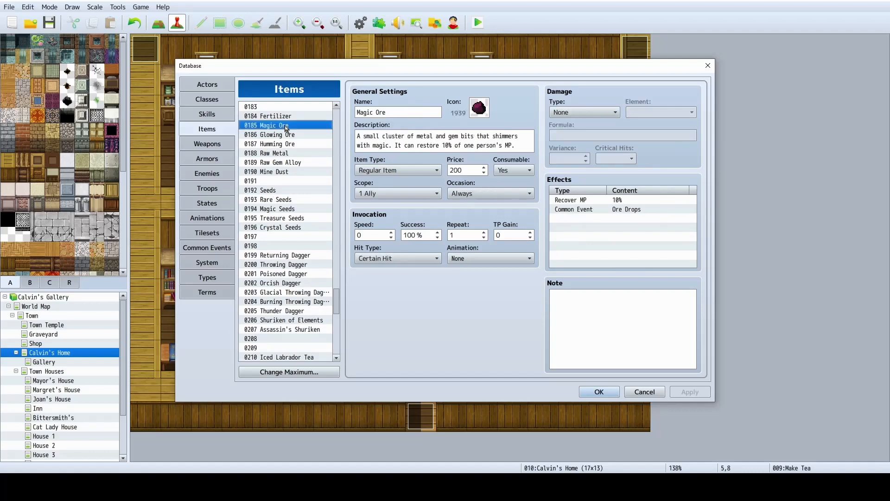
left_click(297, 135)
left_click(299, 145)
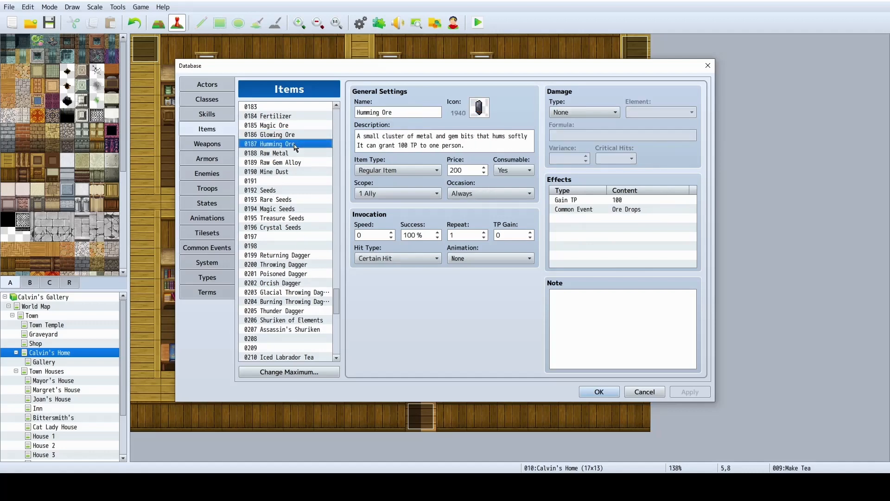
left_click(285, 154)
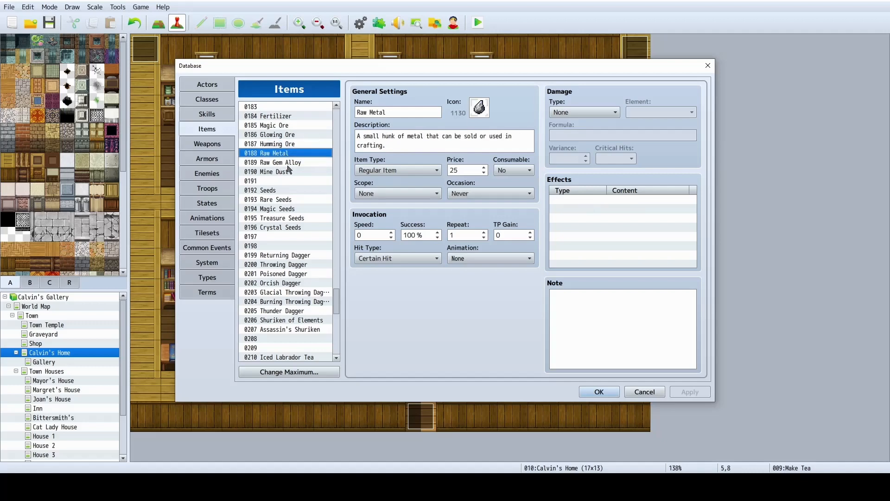
left_click(308, 164)
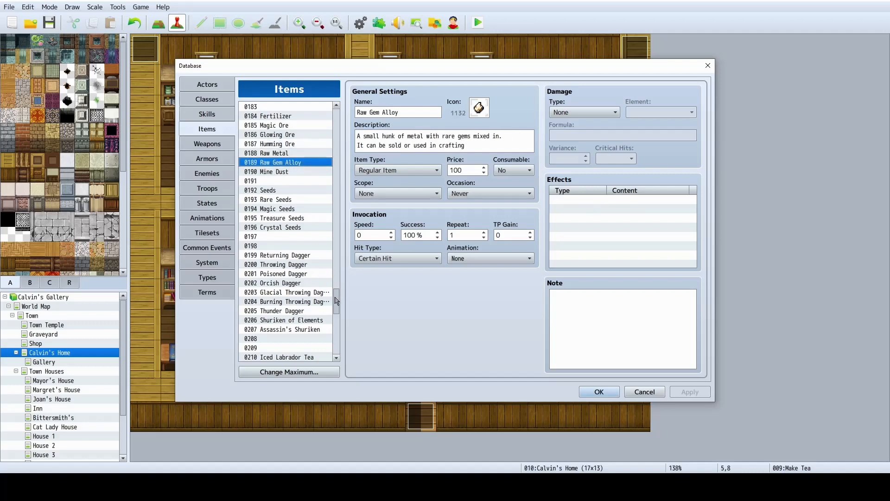
Examine further possible crafting ingredients in the item list: Stone, Fragile Ice, Shimmering Snow, Windy Sand and Sun Sand
left_click_drag(337, 301, 339, 217)
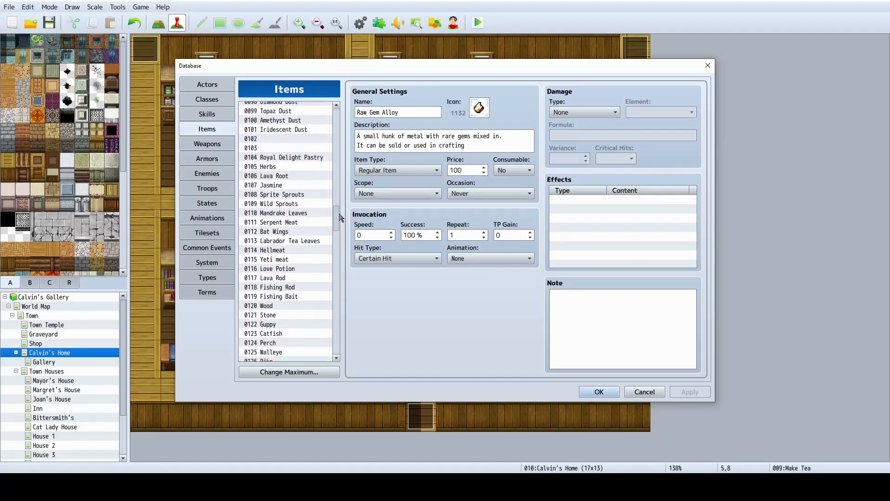
left_click(280, 315)
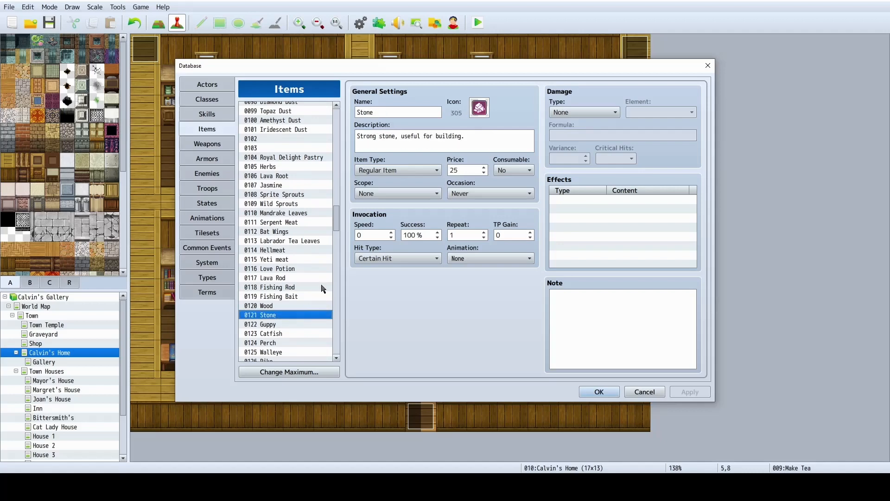
left_click_drag(340, 225, 338, 148)
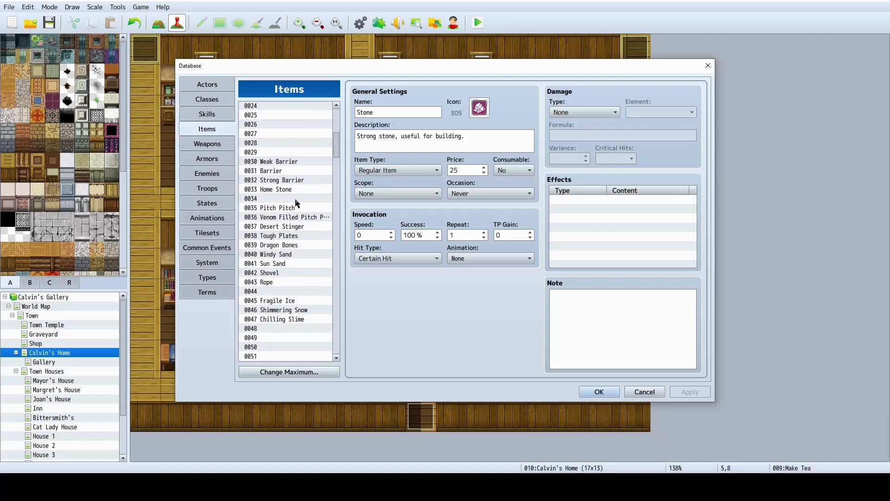
left_click(287, 302)
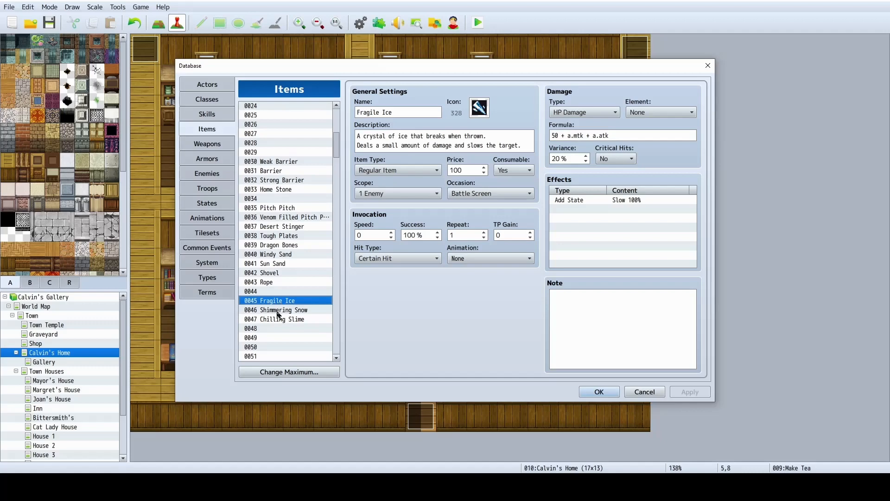
left_click(278, 310)
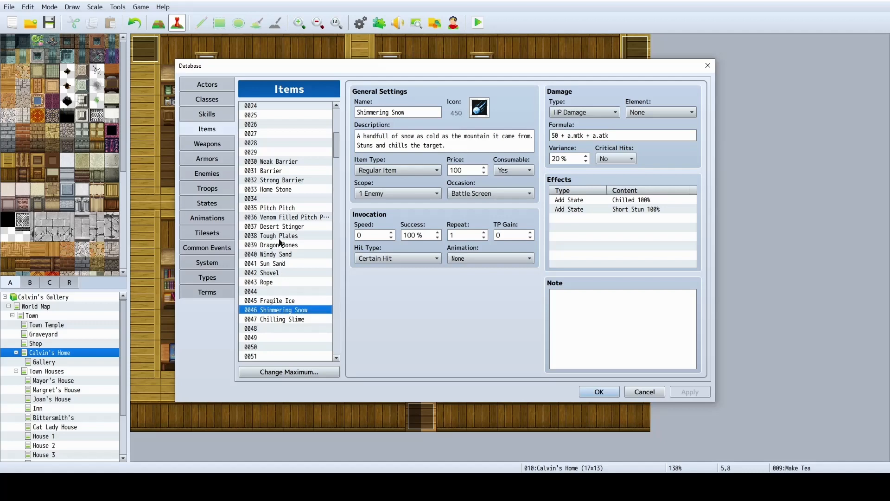
left_click(277, 256)
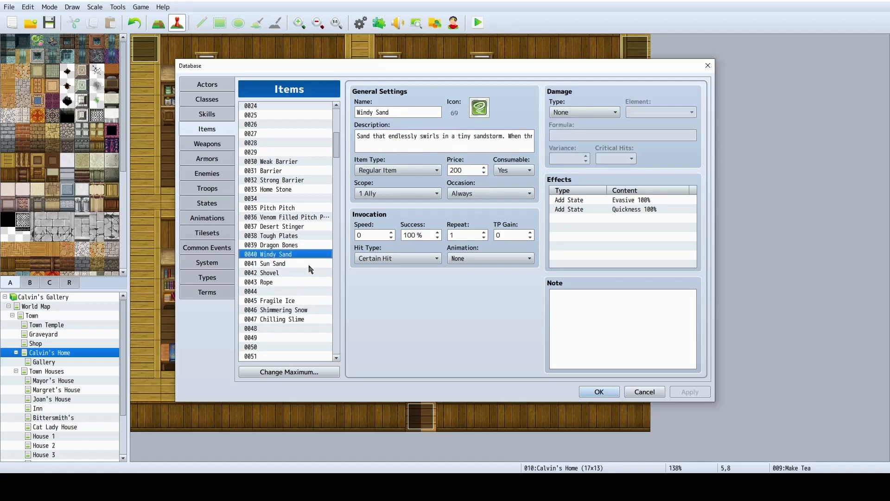
left_click(282, 264)
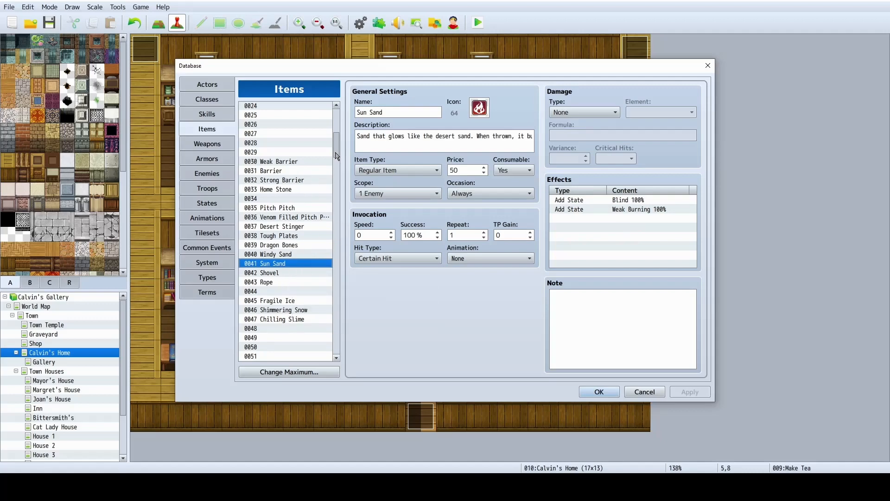
Switch to the Calvin's Gallery spreadsheet in Google Sheets, beside the database's dagger items, and enter "Materials" in cell A70
left_click_drag(337, 156, 337, 307)
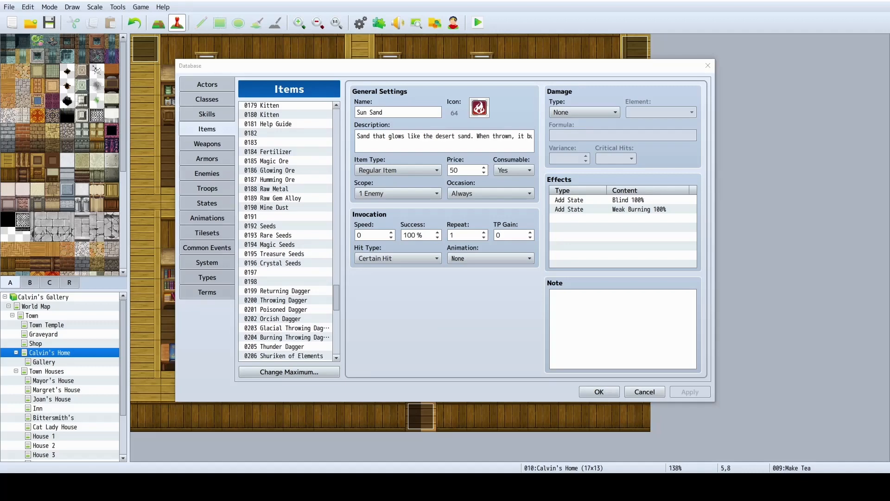
left_click_drag(666, 63, 889, 56)
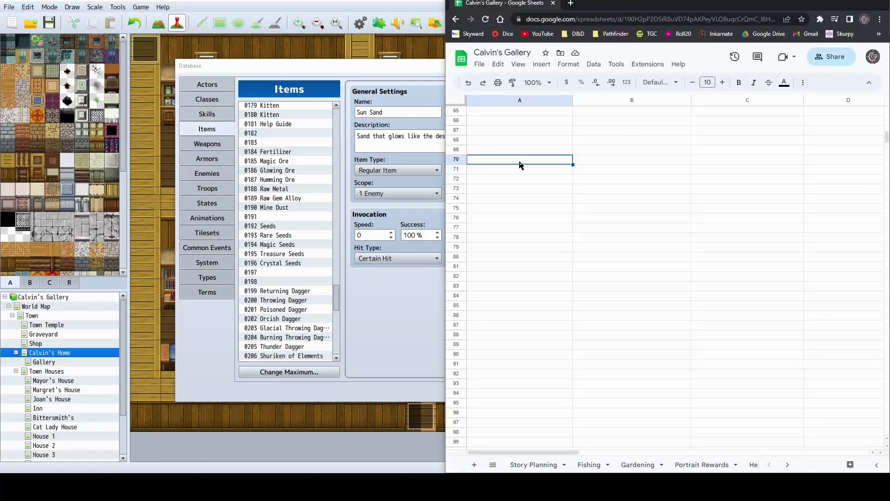
type("Materials")
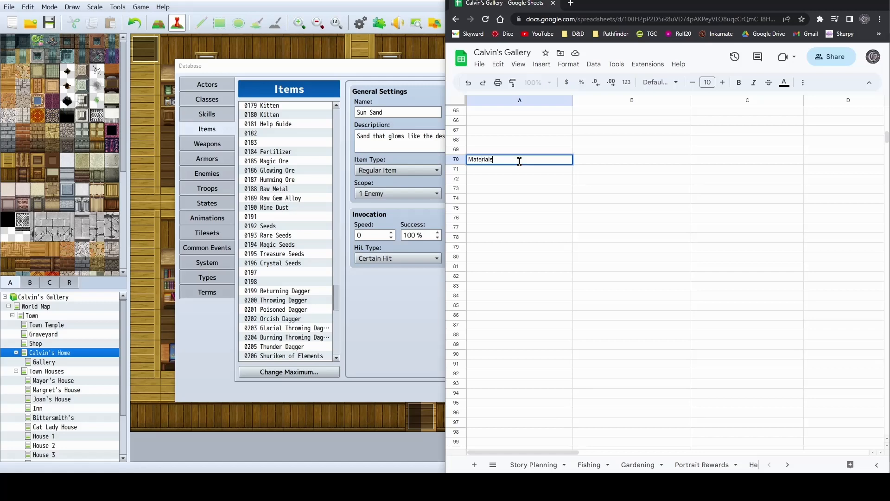
key("Return")
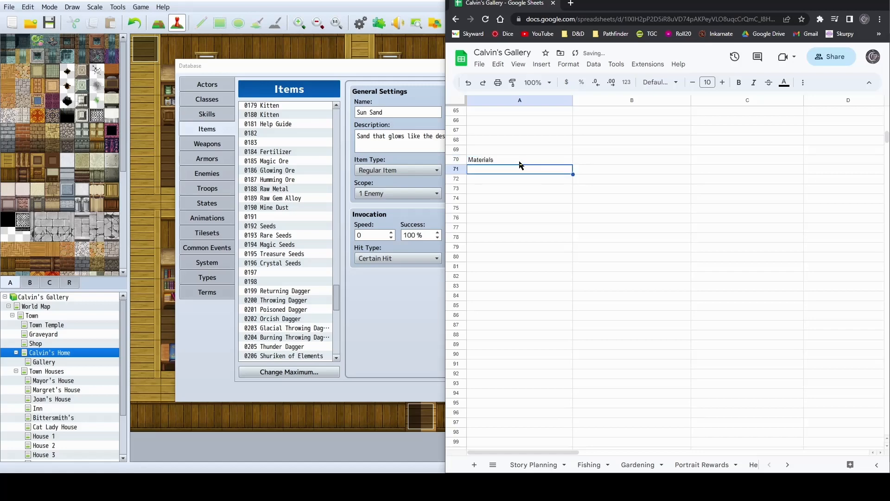
Add top and bottom borders across the entire Materials row 70, keeping the spreadsheet beside the item list
left_click(454, 160)
left_click_drag(778, 7, 691, 7)
left_click_drag(806, 86, 865, 88)
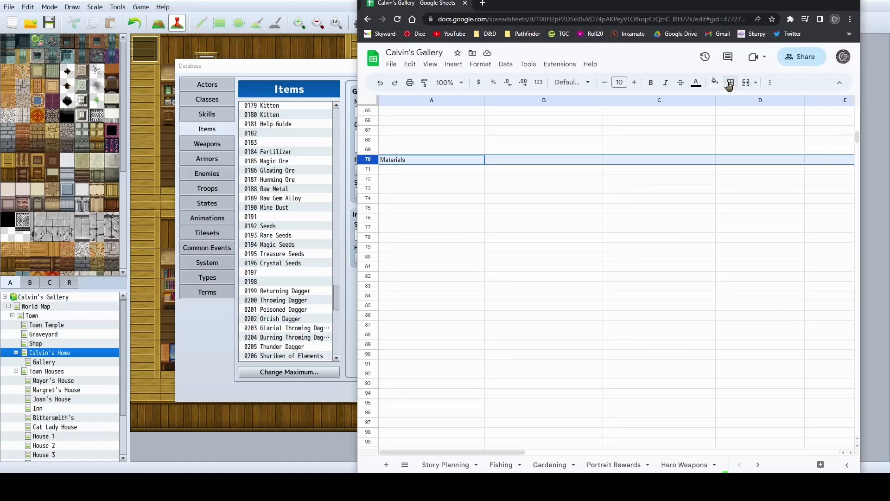
left_click(730, 83)
left_click(783, 118)
left_click(751, 118)
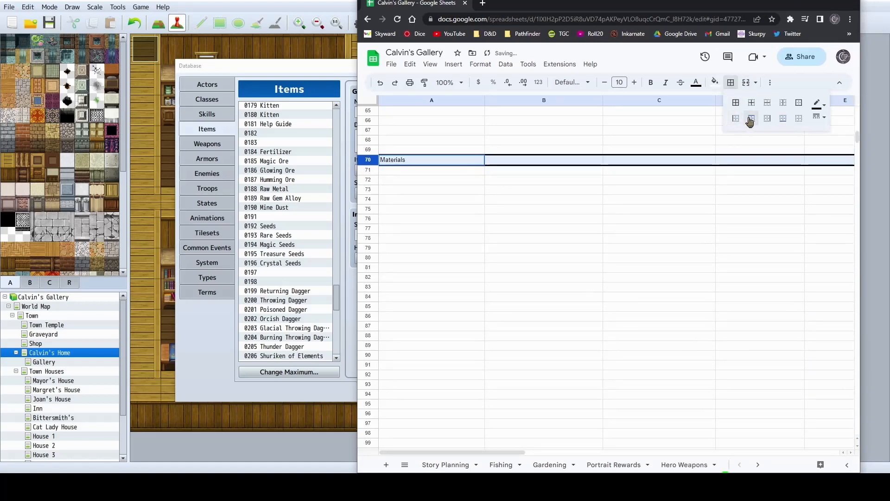
left_click(470, 170)
left_click_drag(519, 7, 612, 7)
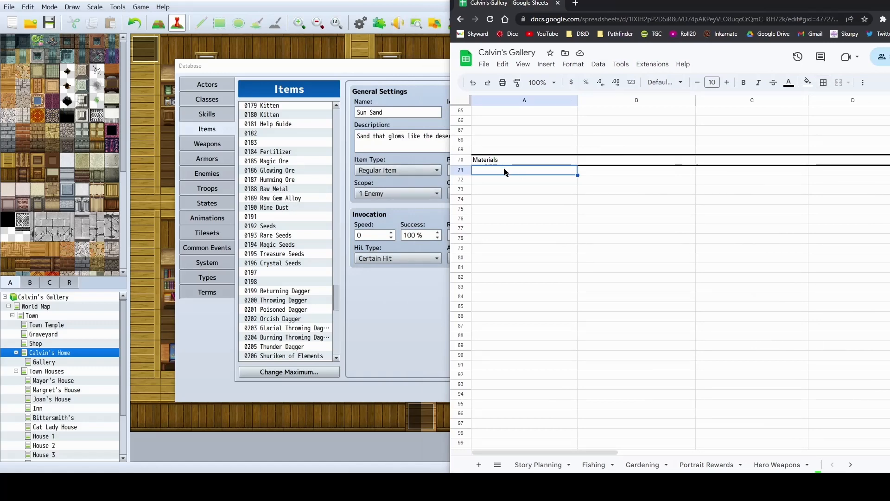
Go through the database items from Magic Ore to Raw Gem Alloy, and return to the Calvin's Gallery spreadsheet
left_click(270, 161)
key("shift+Down")
key("shift+Down")
key("shift+Down")
key("shift+Down")
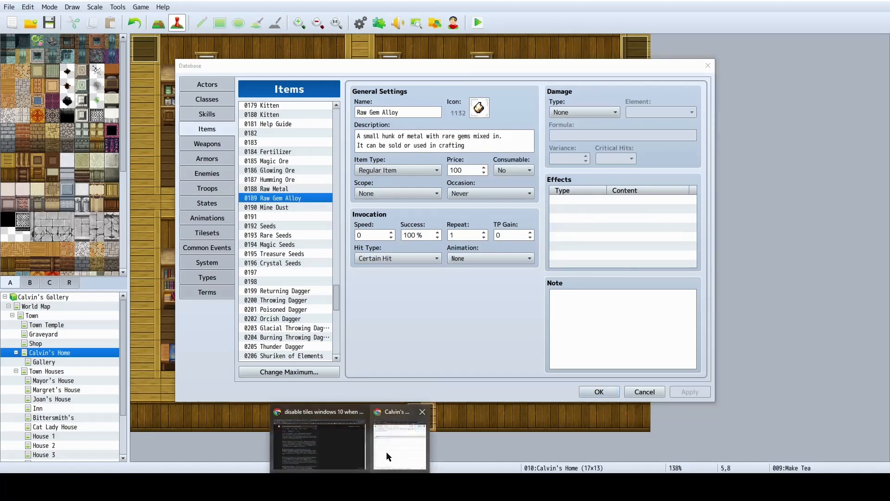
left_click(390, 457)
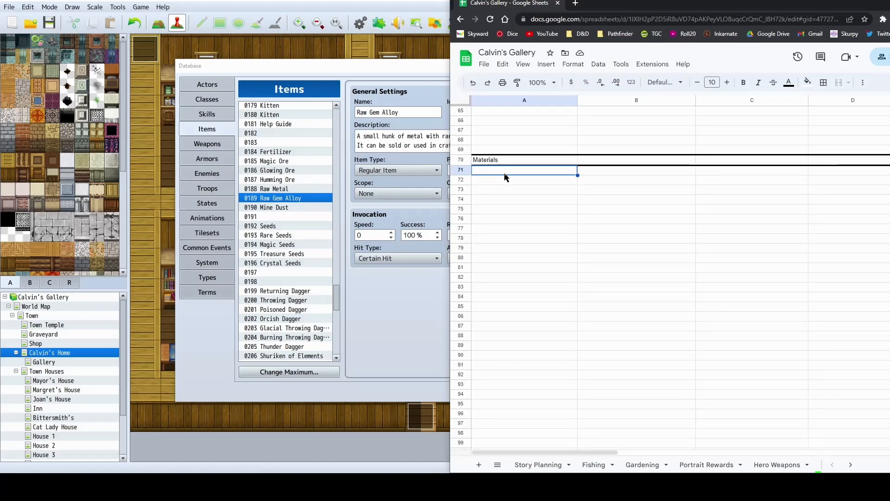
List Magic Ore, Glowing Ore and Humming Ore under the Materials heading in cells A71 to A73
type("Magic")
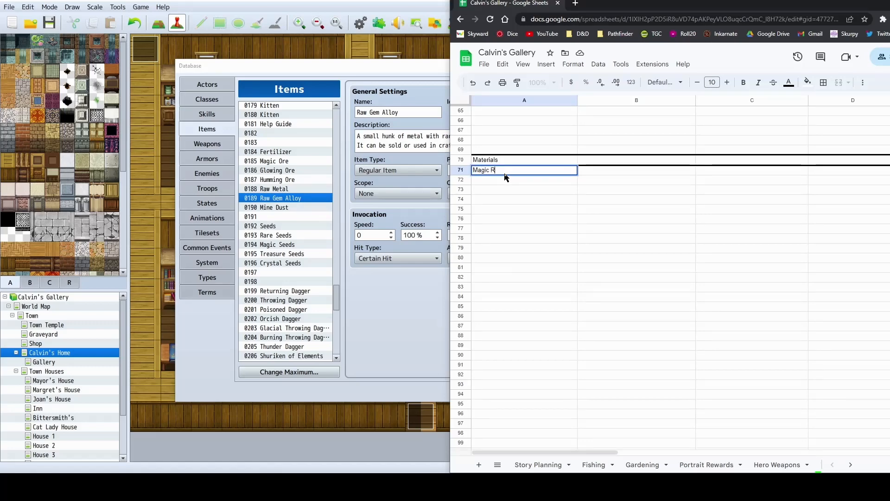
type(" Ore")
key("Return")
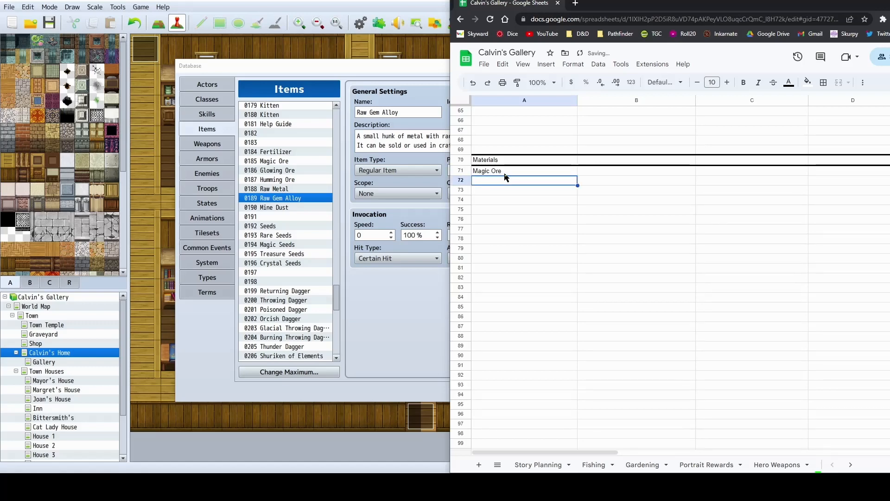
type("Glowing O")
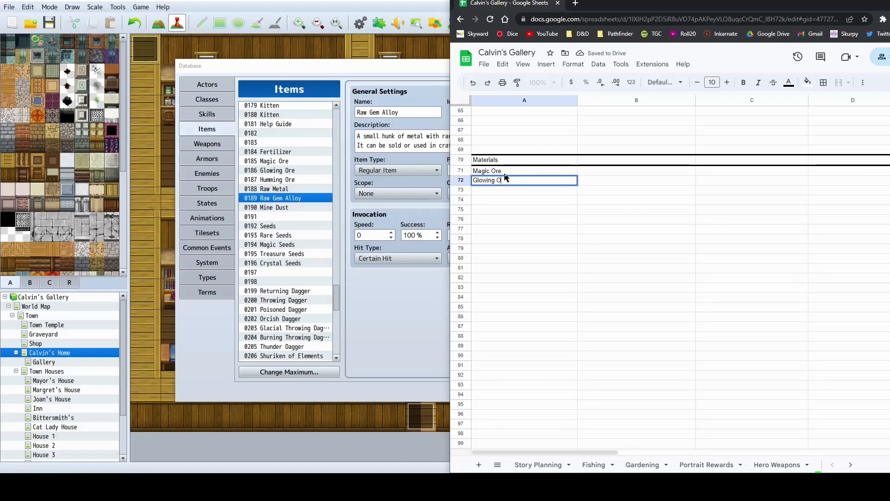
type("re")
key("Return")
type("H")
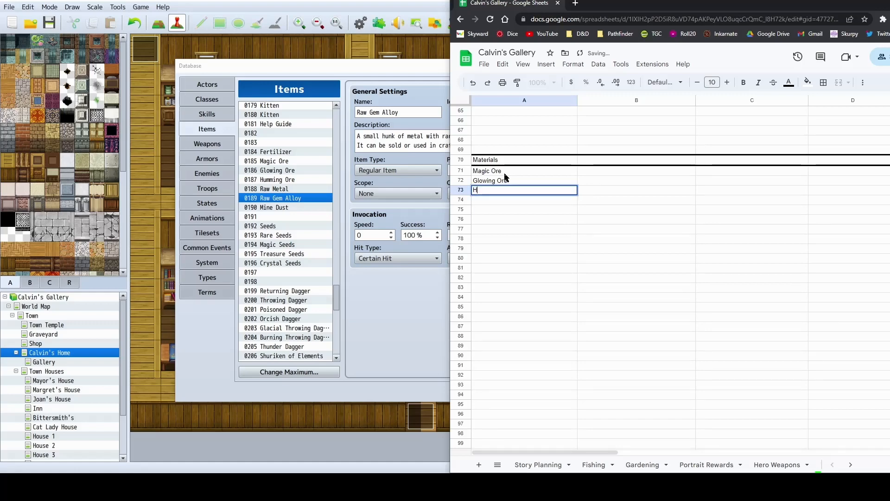
type("umming Ore")
key("Return")
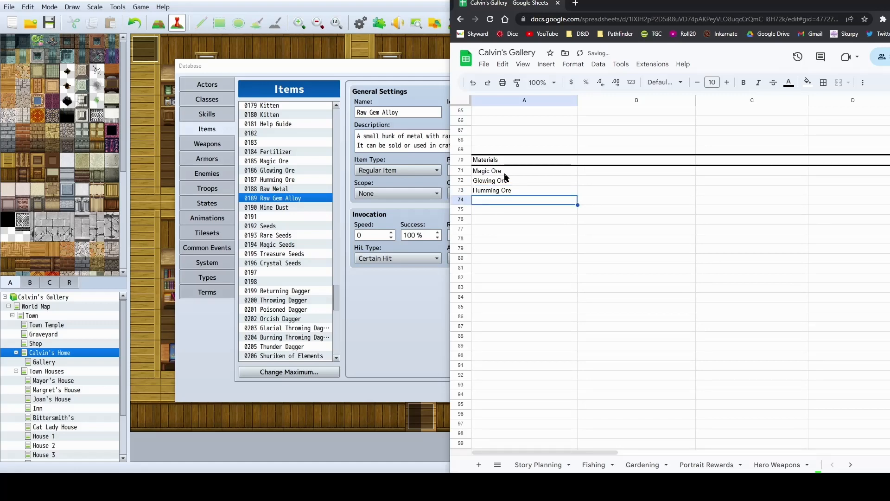
Add Raw Metal and Raw Gem Alloy to the materials list in cells A74 and A75
type("Raw Metal")
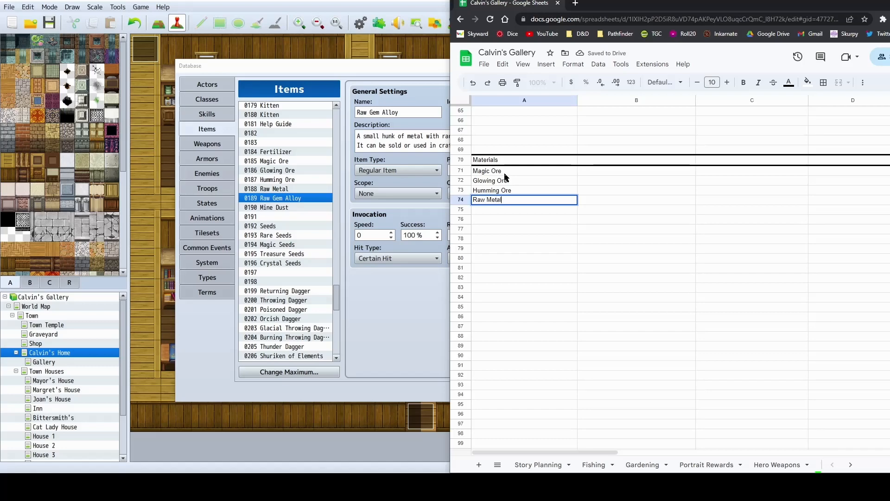
key("Return")
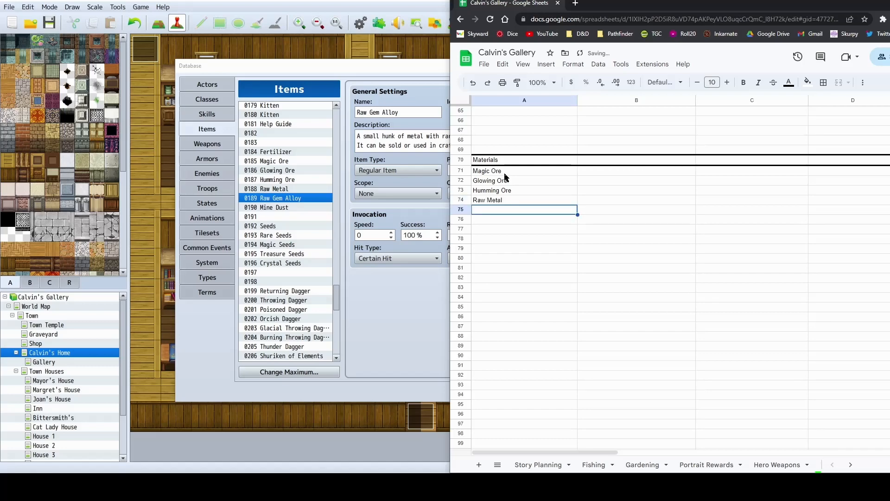
type("Raw Gem")
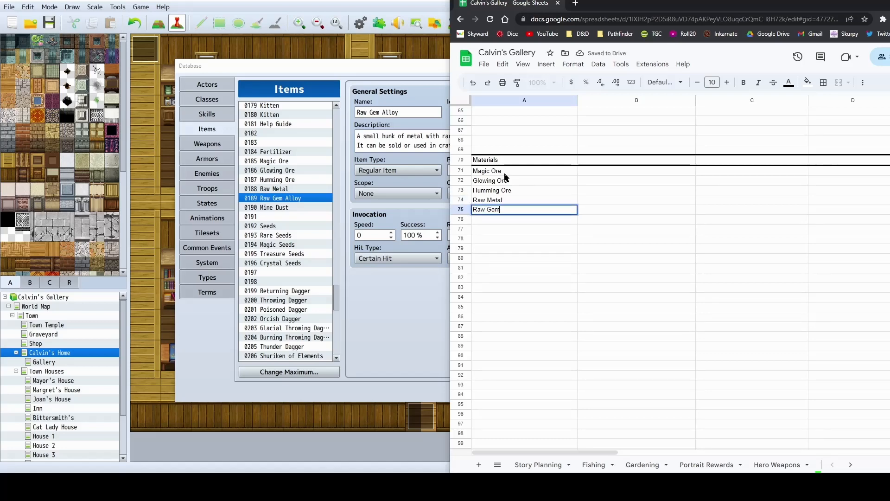
type(" Alloy")
key("Return")
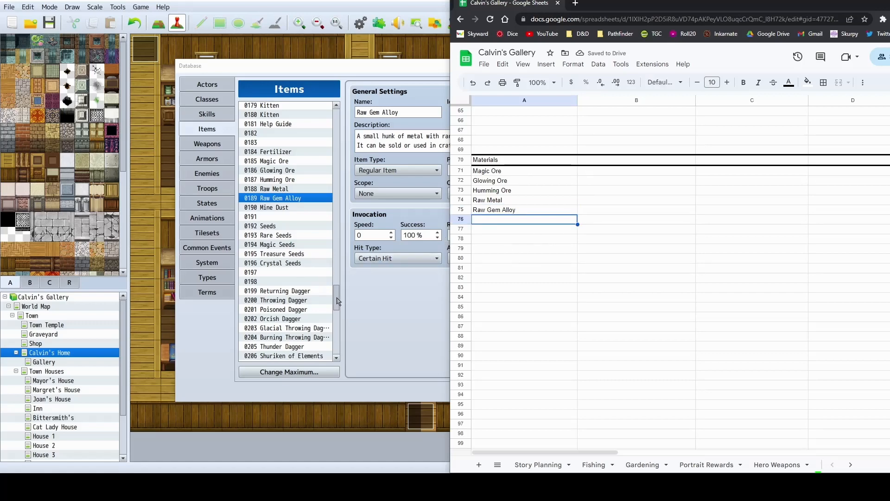
Place the RPG Maker window beside the spreadsheet and reopen the database at the desert and ice items
left_click_drag(337, 301, 338, 208)
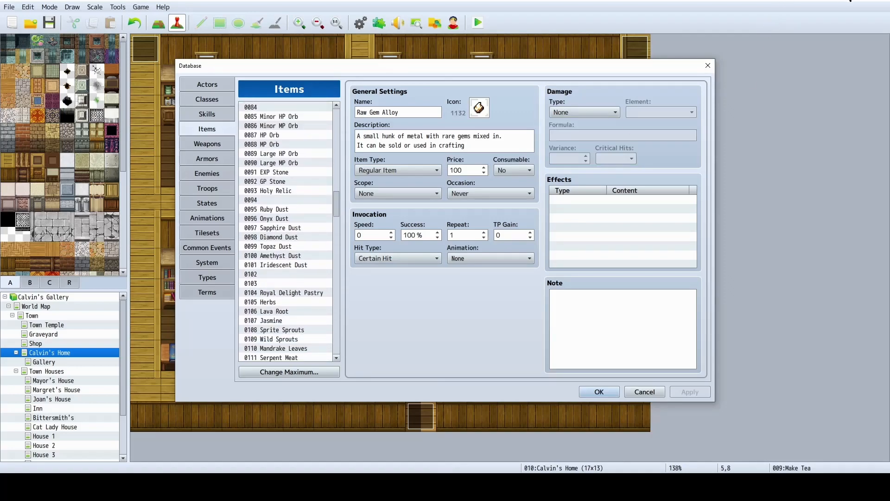
left_click(600, 392)
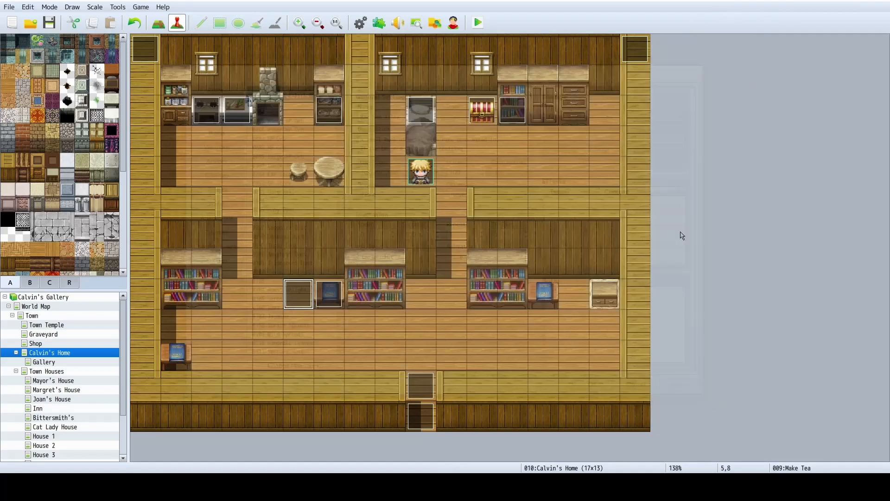
left_click_drag(700, 2, 0, 221)
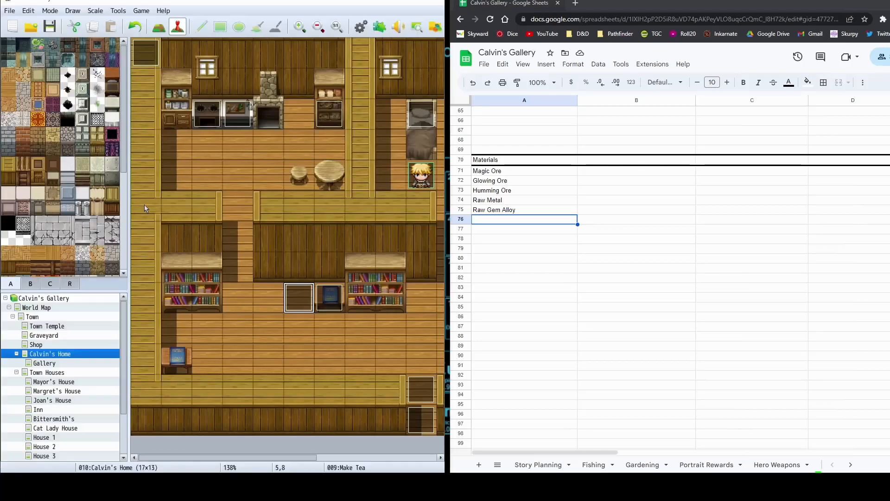
left_click(361, 27)
left_click_drag(162, 288, 162, 151)
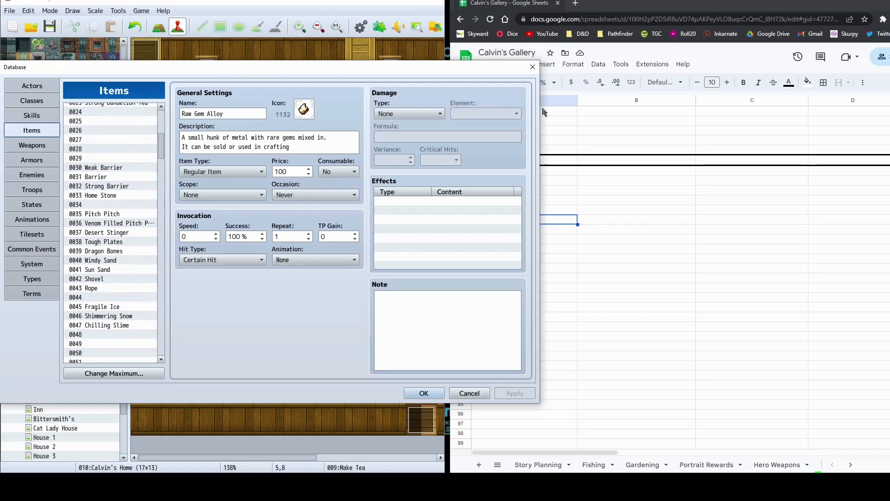
left_click_drag(472, 76, 465, 80)
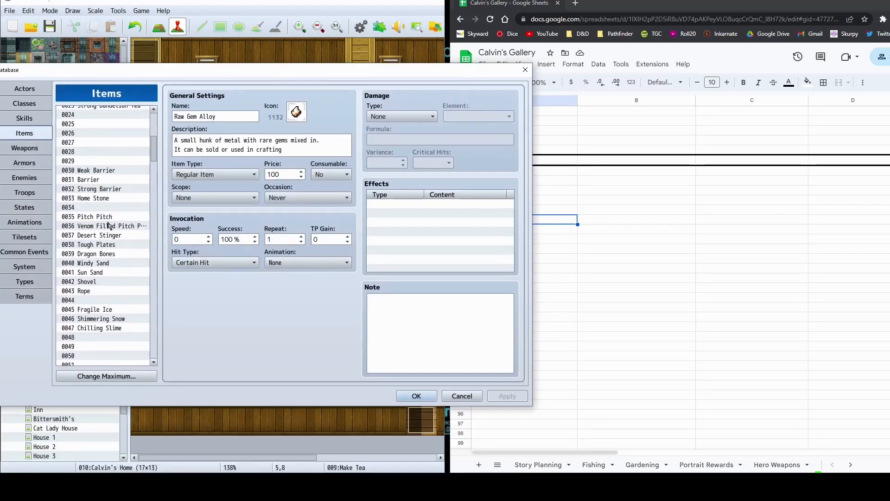
Switch to the spreadsheet and enter Desert Stinger, Windy Sand and Sun Sand in cells A76 to A78
left_click(638, 191)
left_click(508, 221)
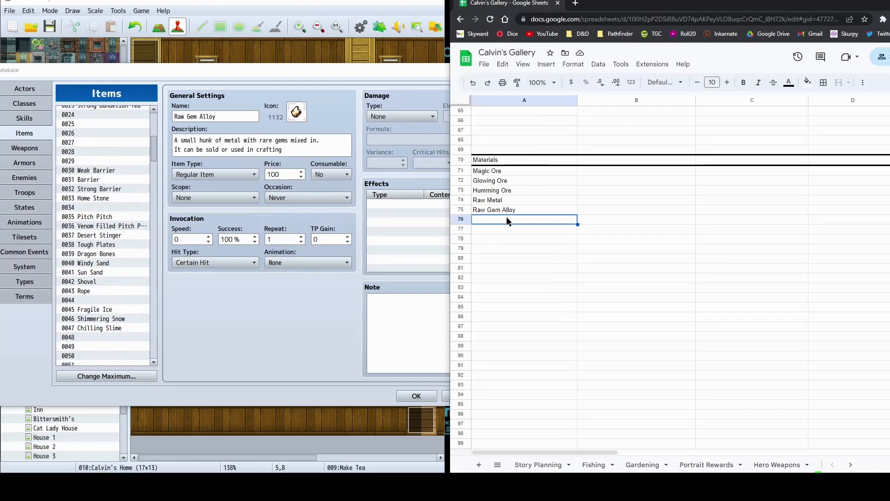
type("Desert Stinger")
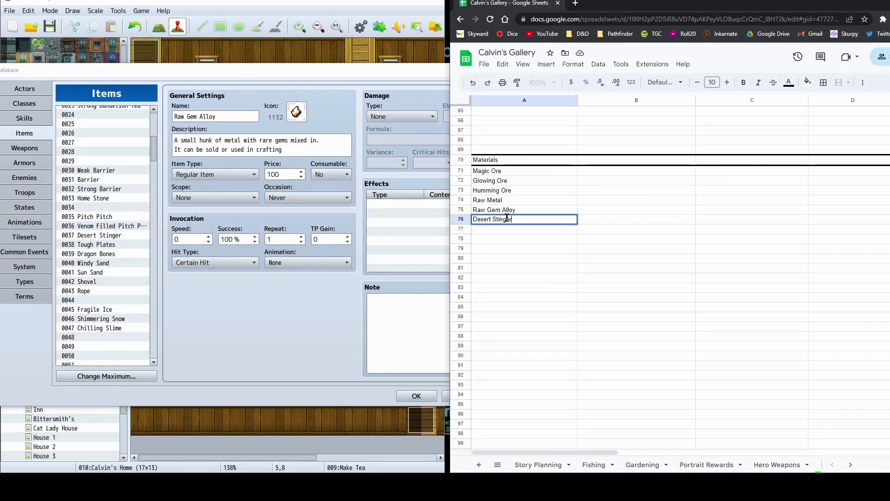
key("Return")
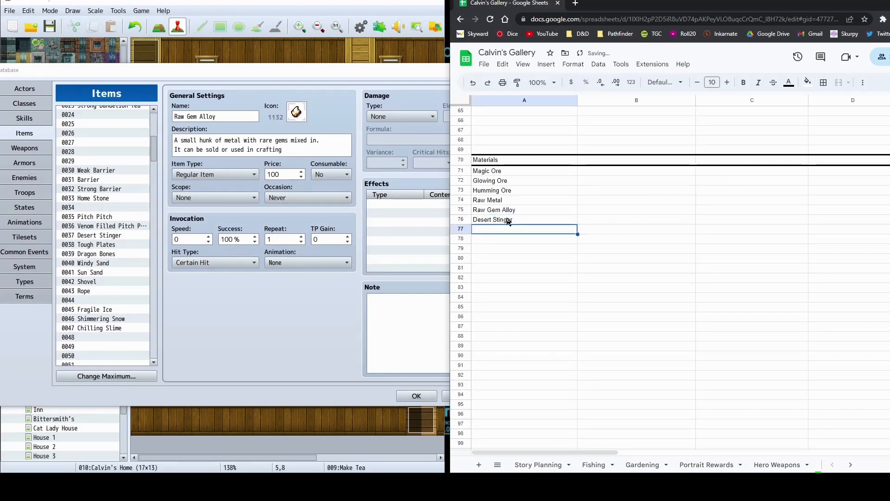
type("Windy Sand")
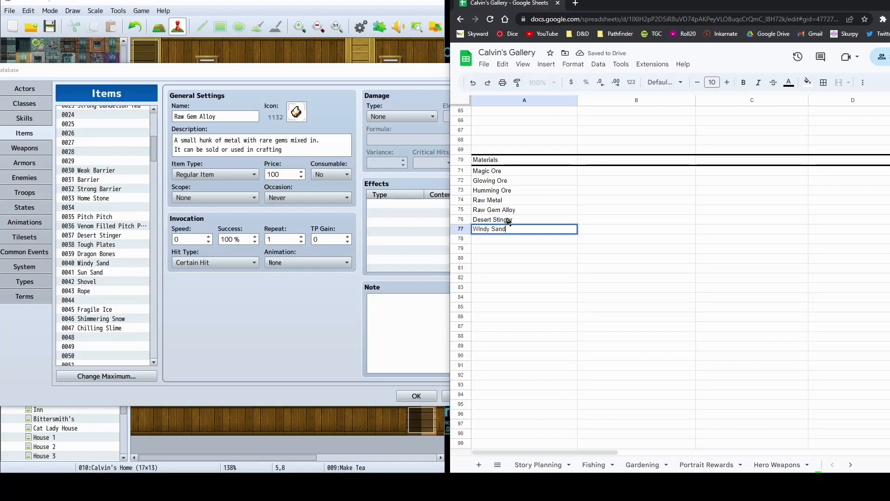
key("Return")
type("Sun Sand")
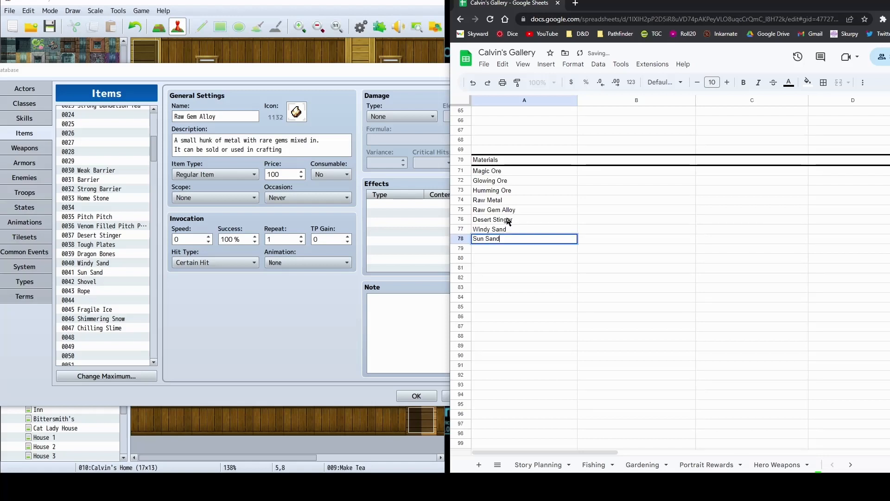
key("Return")
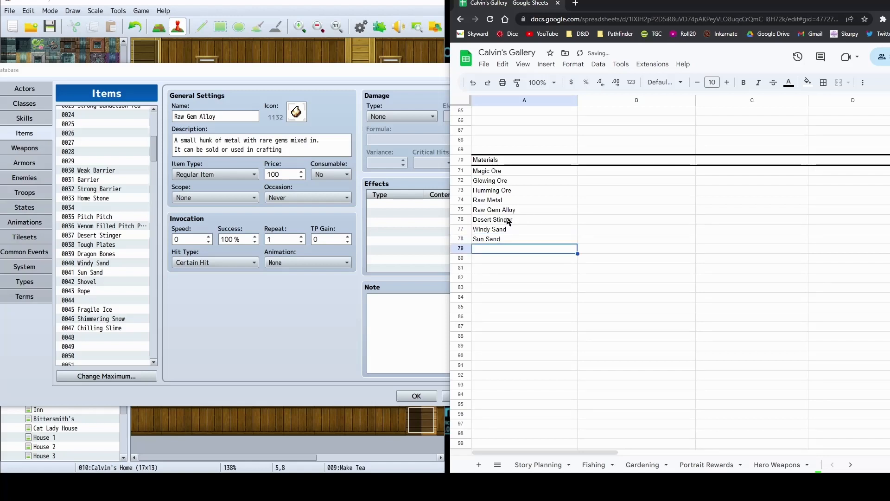
Add Fragile Ice and Shimmering Snow to the materials list in cells A79 and A80
type("Fra")
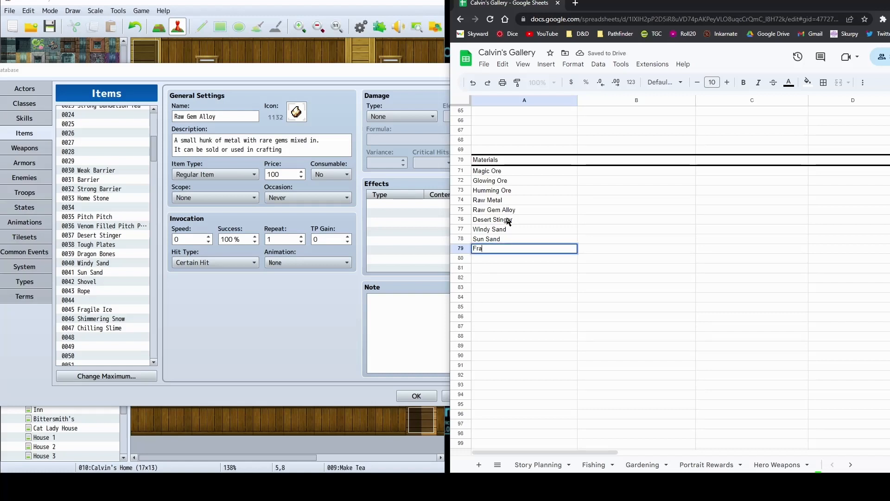
type("gile Ice")
key("Return")
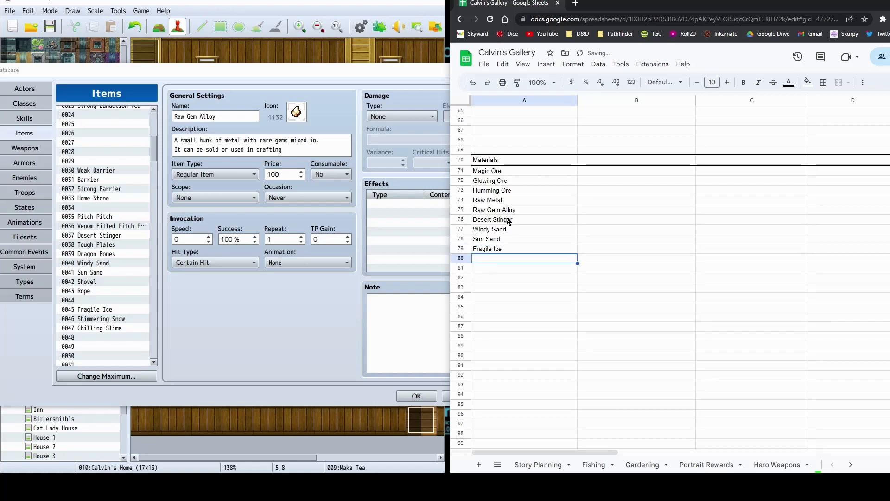
type("Shimmering ")
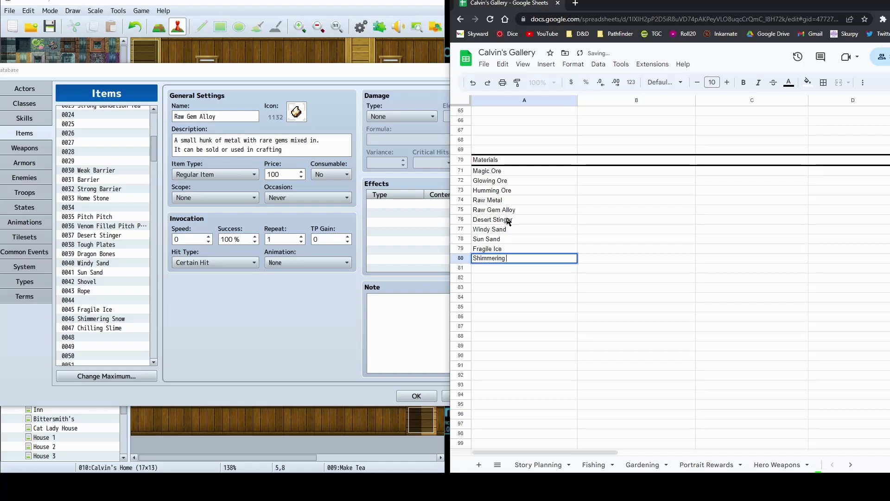
type("Snow")
key("Return")
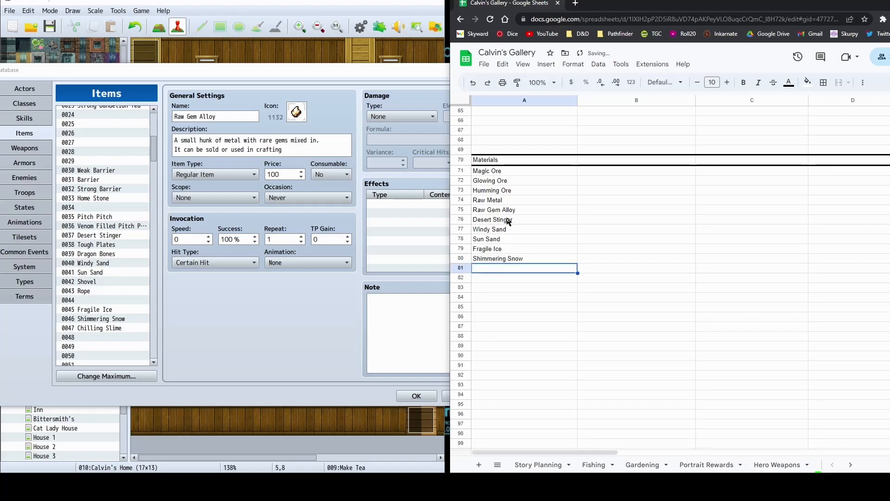
Examine the Dragon Bones, Tough Plates, Pitch Pitch and Venom Filled Pitch Pitch items in the database as possible materials
scroll(93, 273, "down", 1)
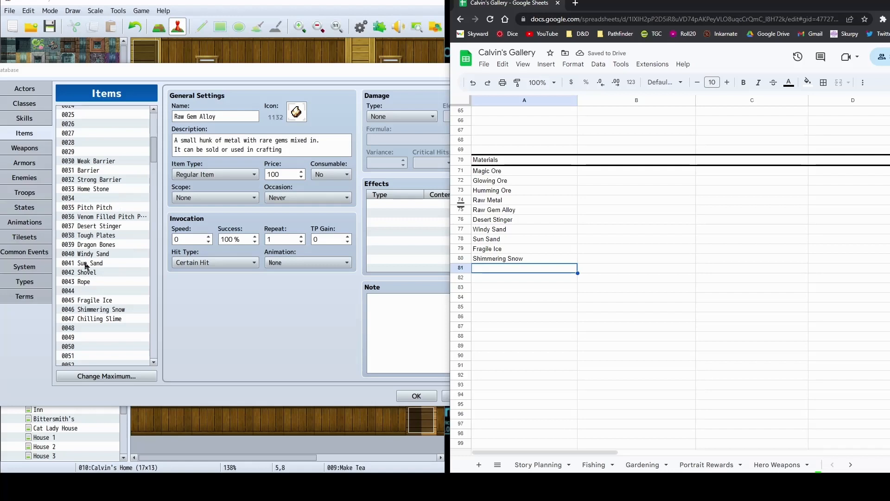
left_click(100, 245)
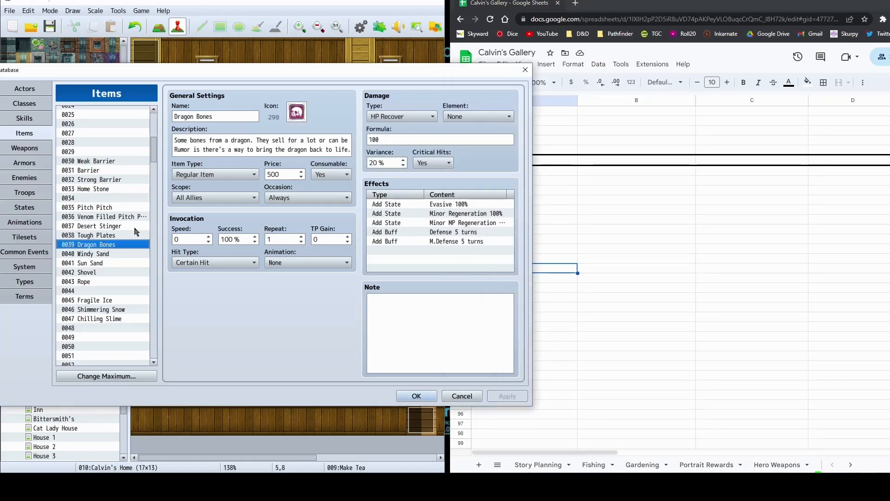
left_click(114, 237)
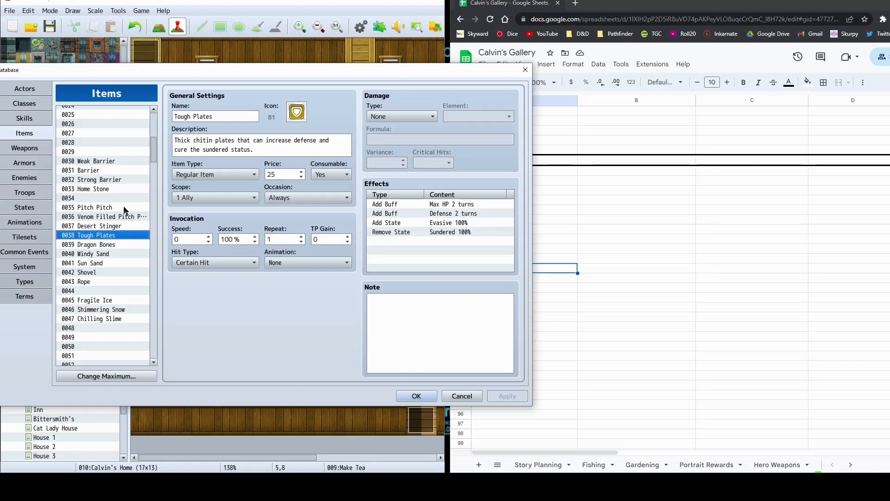
left_click(111, 212)
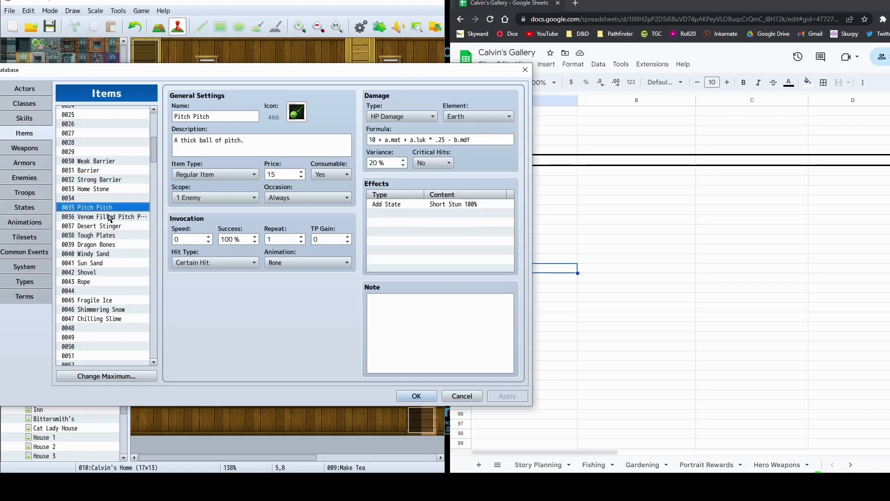
left_click(109, 217)
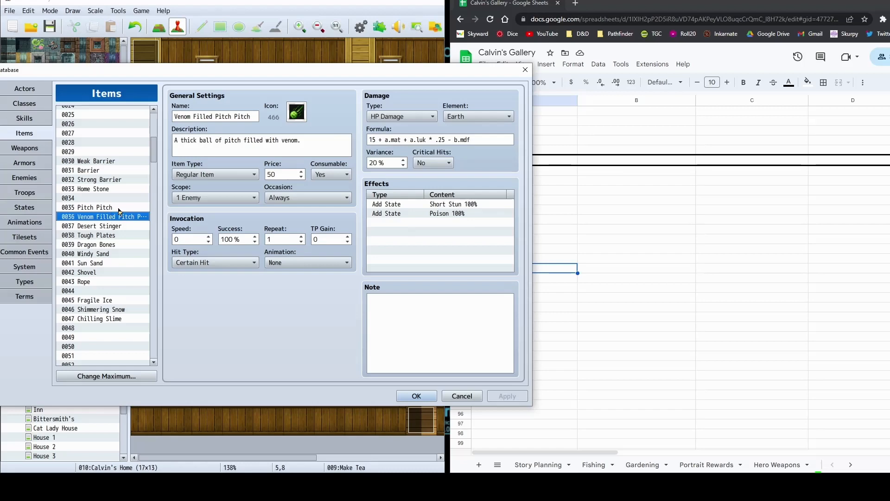
left_click(119, 209)
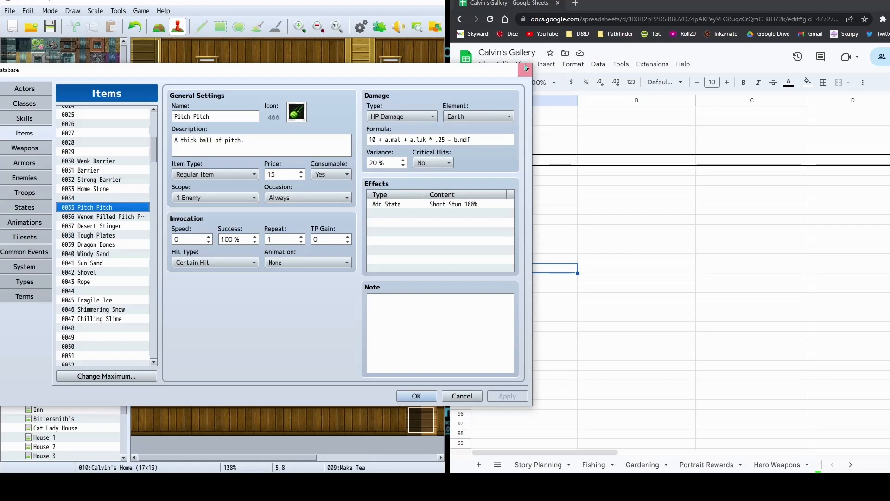
Add thick top and bottom borders across row 85 of the spreadsheet for a new section header below the materials list
left_click(647, 9)
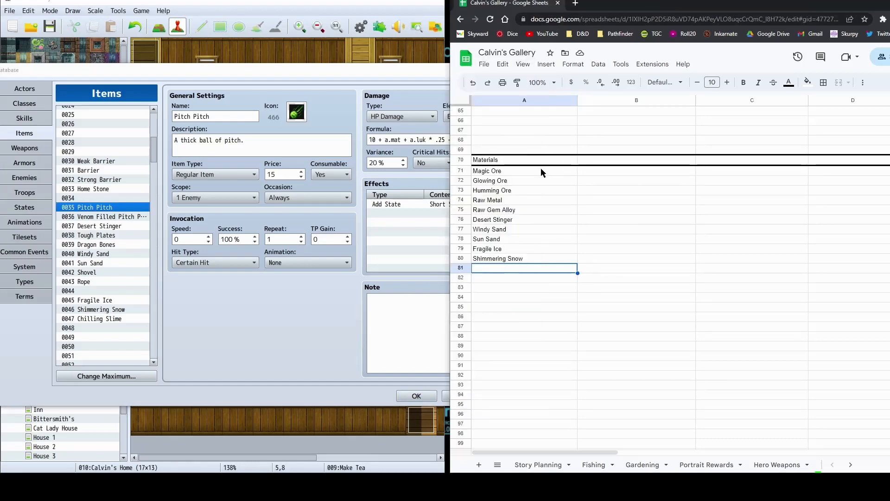
scroll(558, 290, "down", 3)
scroll(558, 290, "up", 2)
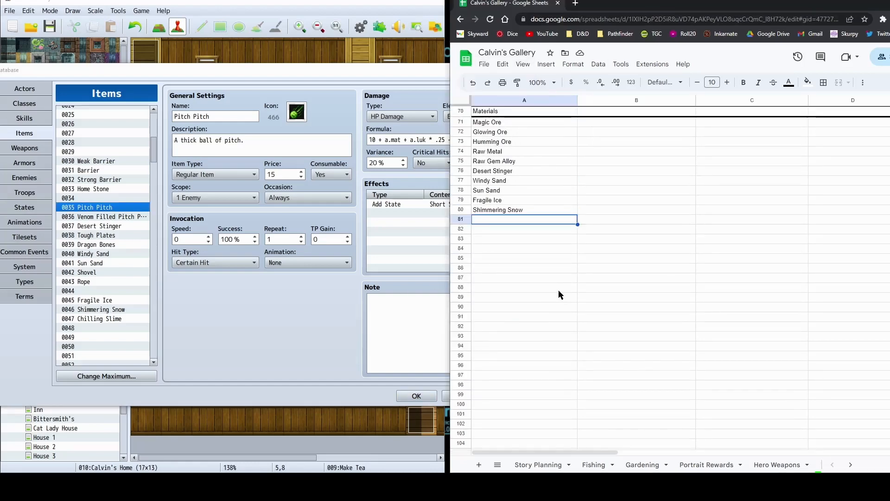
left_click(474, 260)
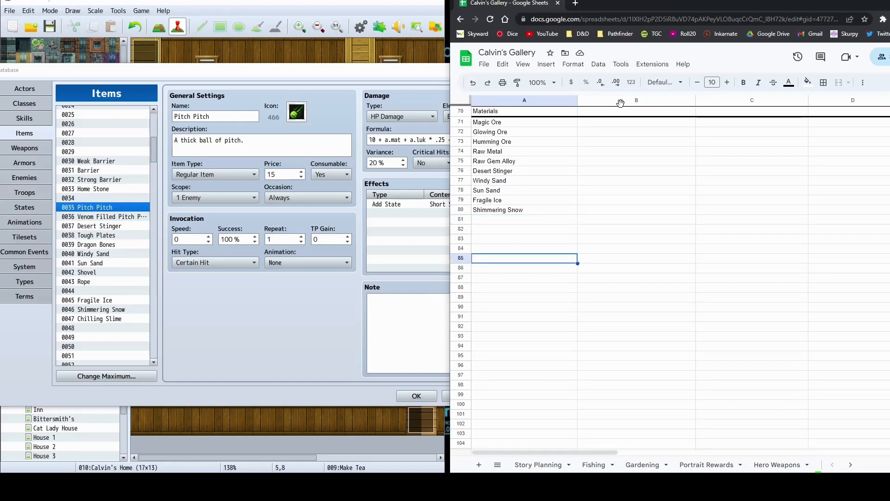
left_click(824, 82)
left_click(857, 120)
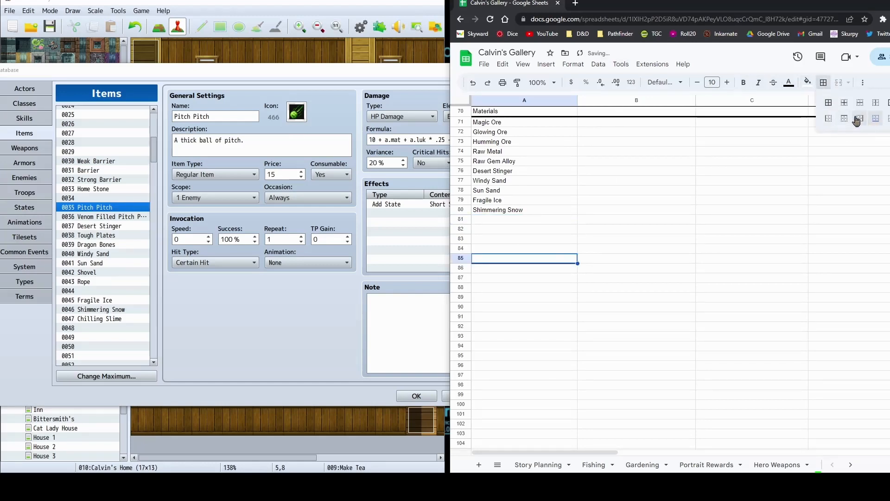
left_click(466, 260)
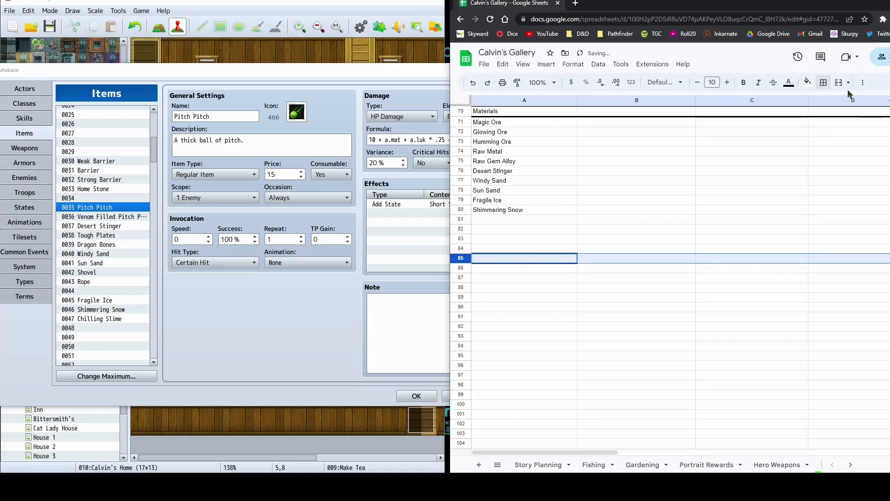
left_click(823, 83)
left_click(874, 119)
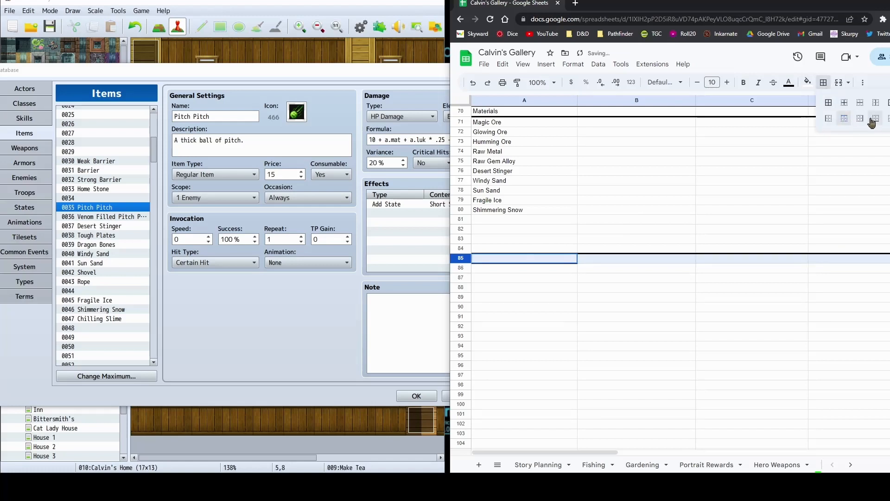
Enter the header Daggers in cell A85 and list Throwing Dagger from the item database in A86
left_click(517, 257)
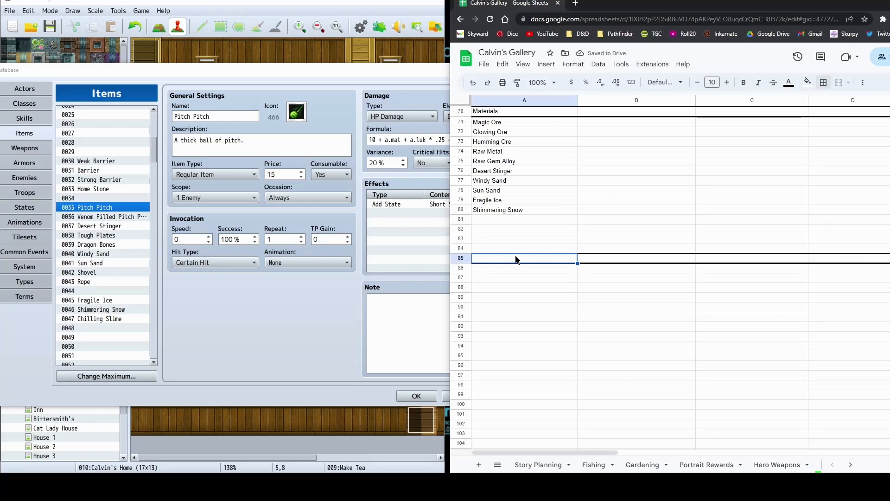
type("Daggers")
key("Return")
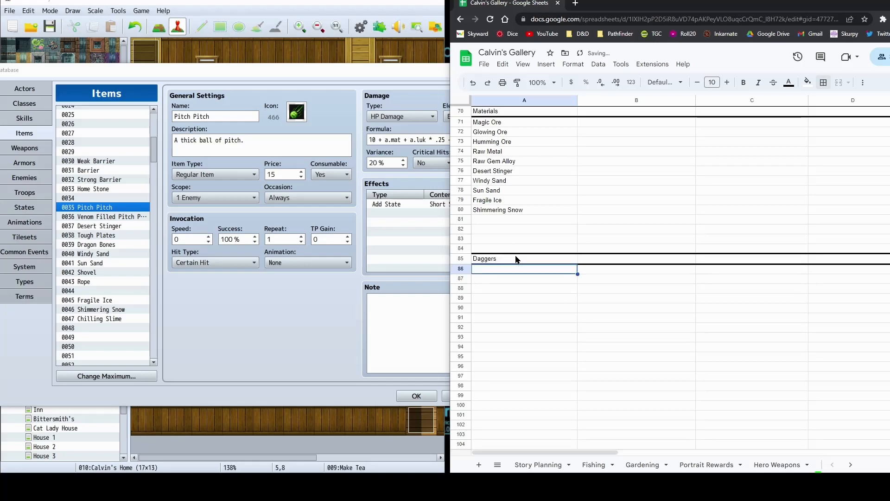
left_click_drag(154, 160, 132, 315)
left_click(573, 272)
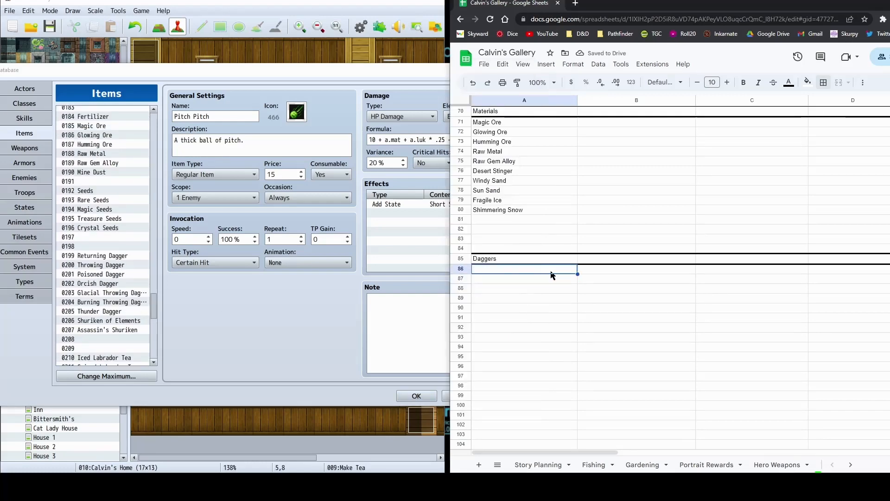
type("Thro")
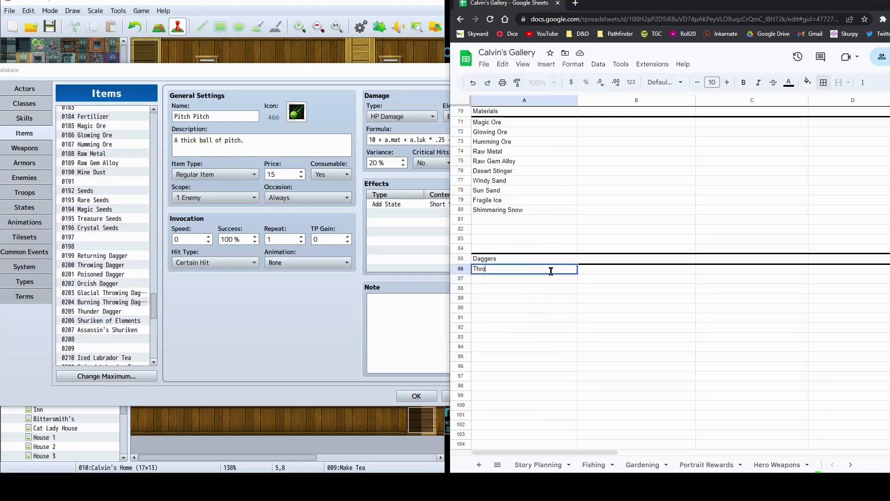
type("wing Dagger")
key("Tab")
key("Down")
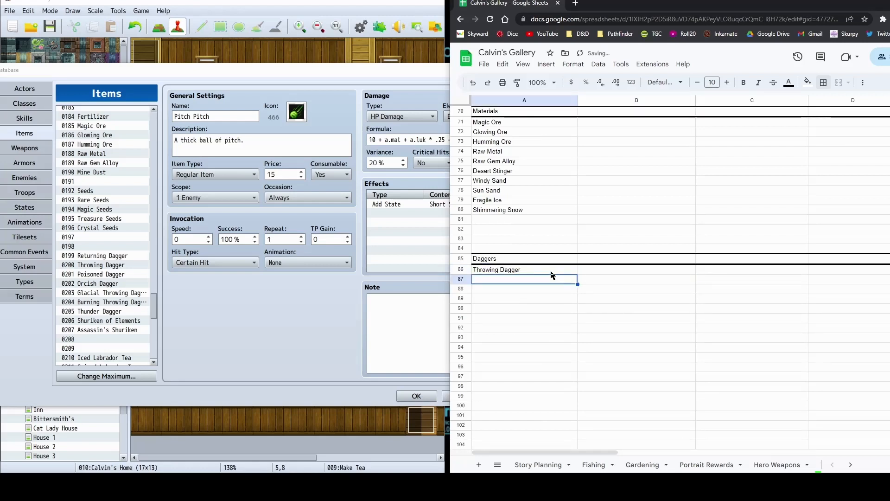
Add an Ingredients header in cell B85 and enter Raw Metal for the Throwing Dagger in B86
key("Up")
key("Up")
type("Ingredients")
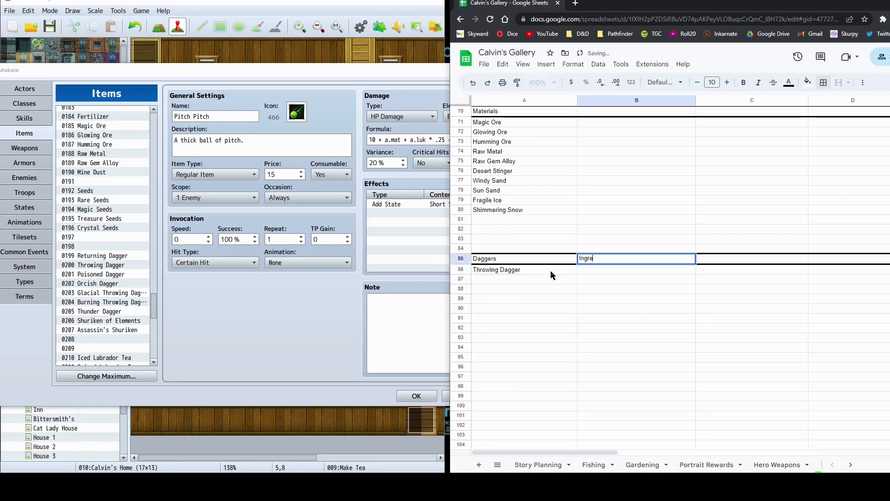
key("Return")
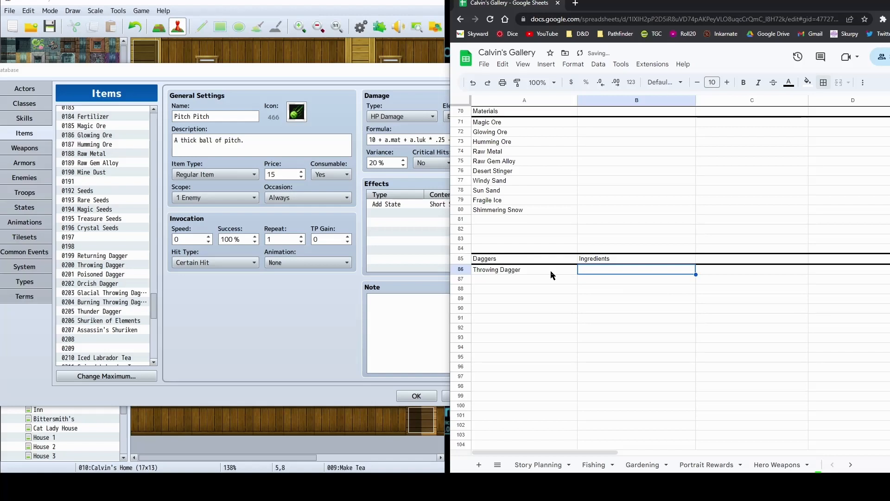
type("Raw")
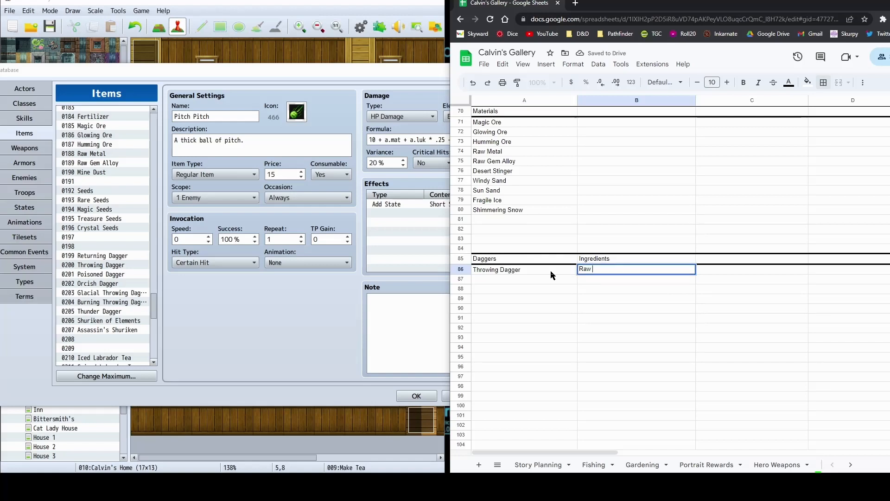
type(" Metal")
key("Return")
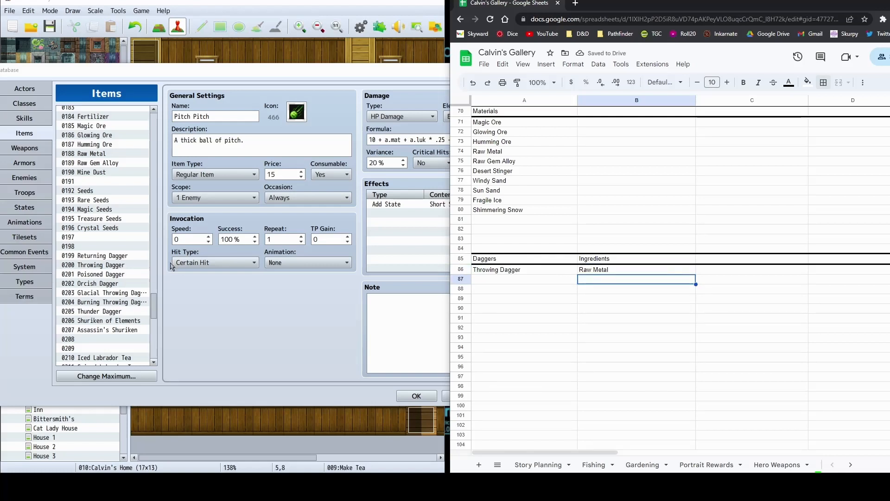
Add a Mold header in cell C85 and enter Dagger Mold for the Throwing Dagger in C86
left_click(754, 263)
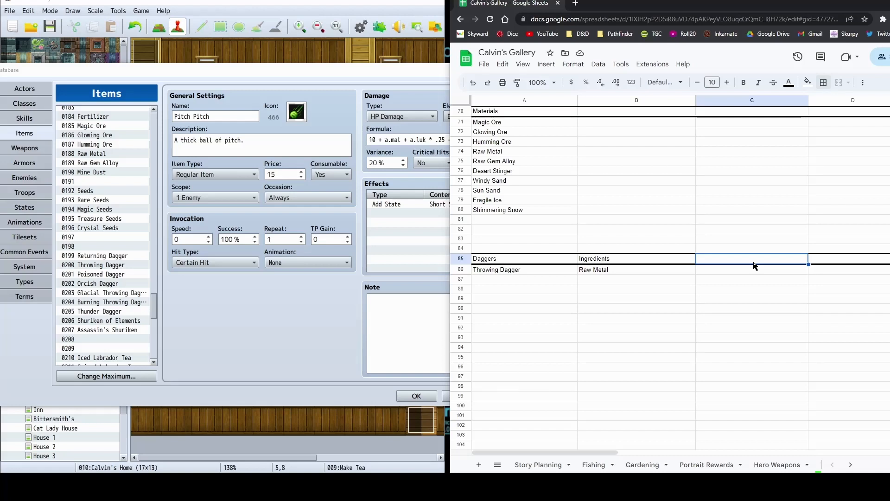
type("Mold")
key("Return")
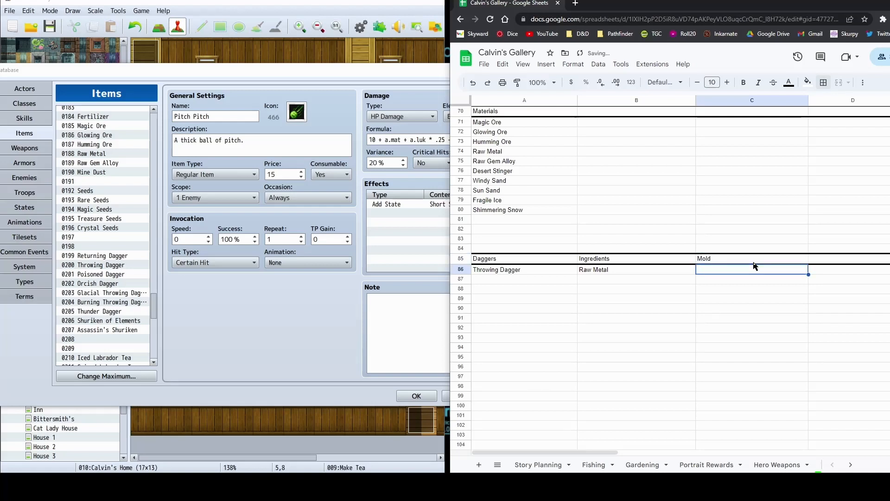
type("Dagger ")
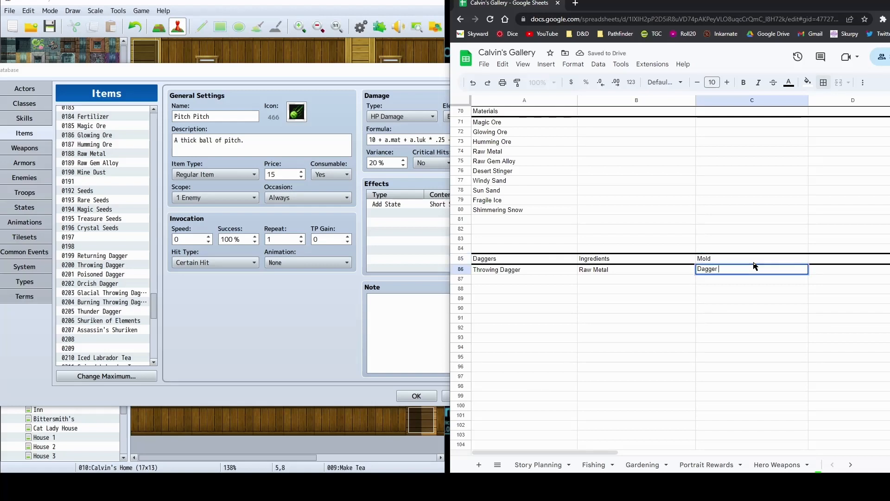
type("Mold")
key("Return")
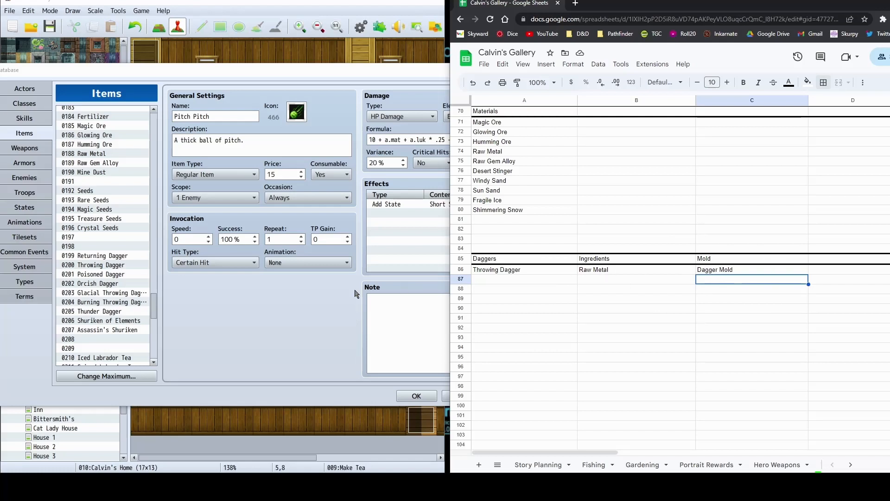
Check the Orcish, Glacial Throwing and Poisoned Dagger items in the database, and list Poisoned Dagger in cell A87
left_click(491, 278)
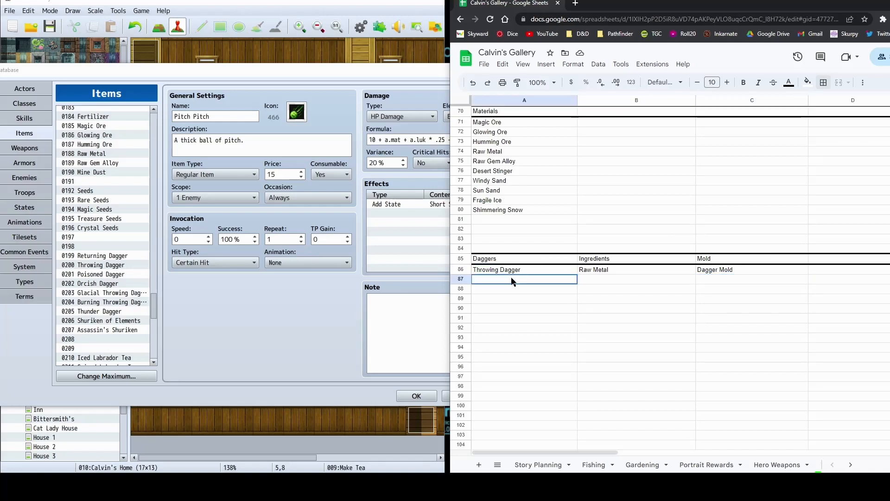
left_click(111, 293)
left_click(118, 283)
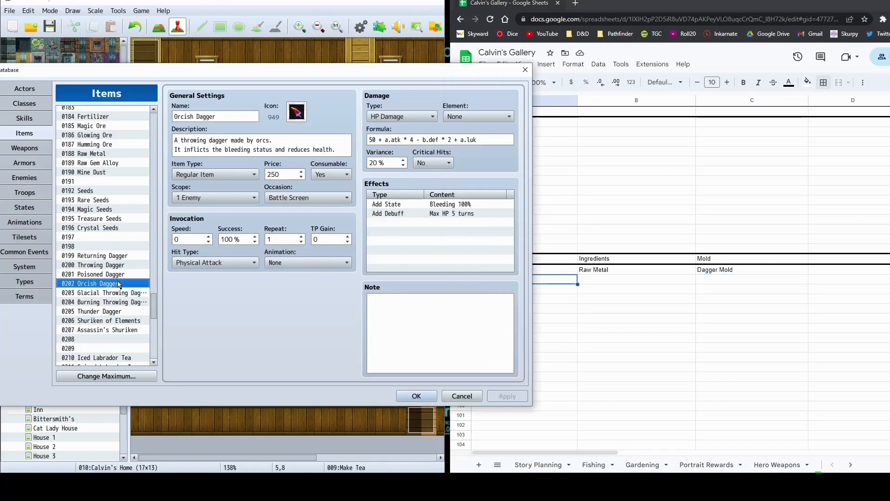
left_click(109, 293)
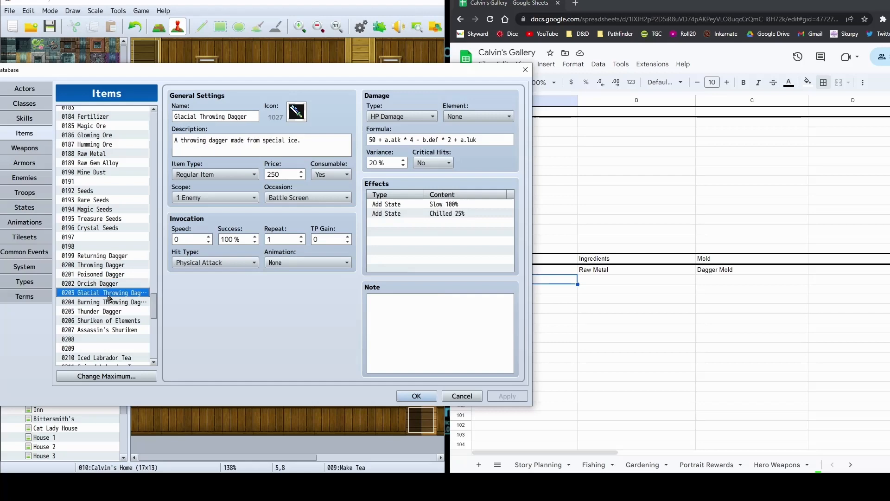
left_click(119, 274)
left_click(585, 289)
left_click(545, 281)
type("P")
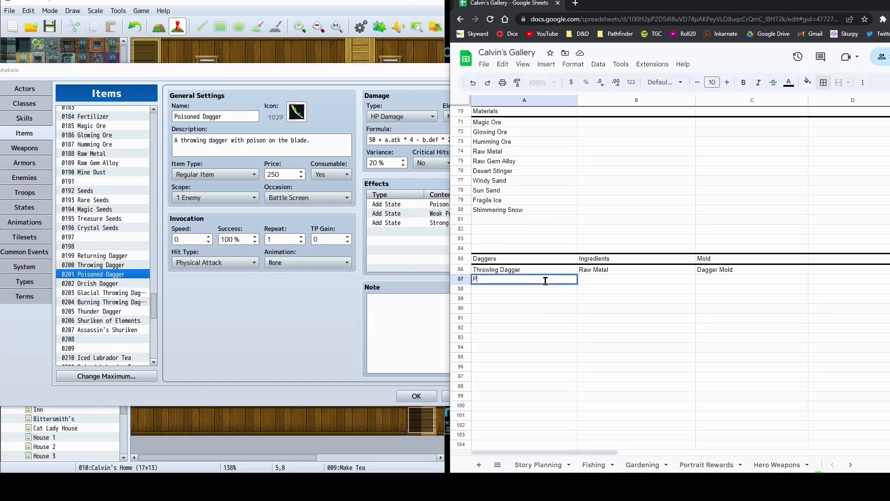
type("oison ed Dagger")
key("Return")
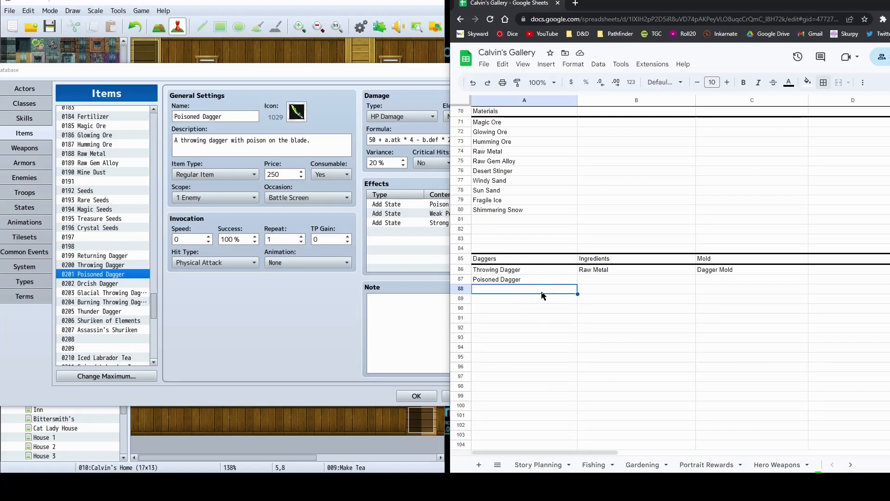
Add Thunder Dagger and Assassin's Shuriken to the daggers list in cells A88 and A89
type("Thun")
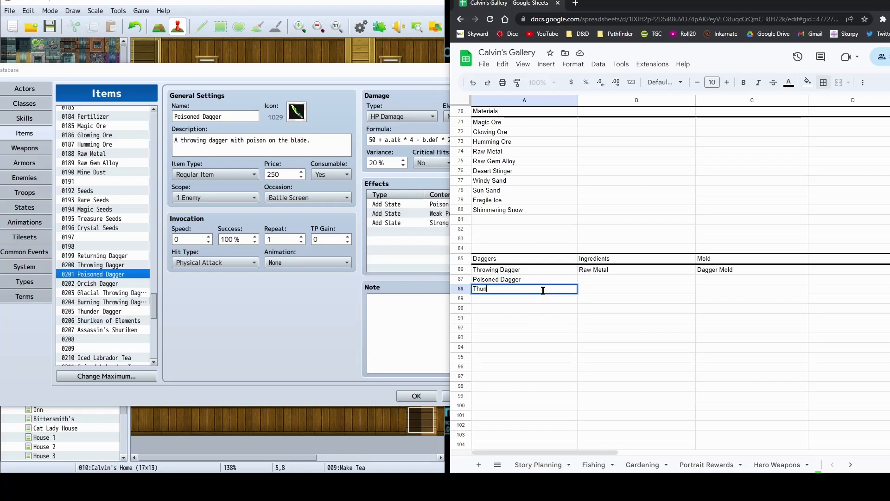
type("der Dagger")
key("Return")
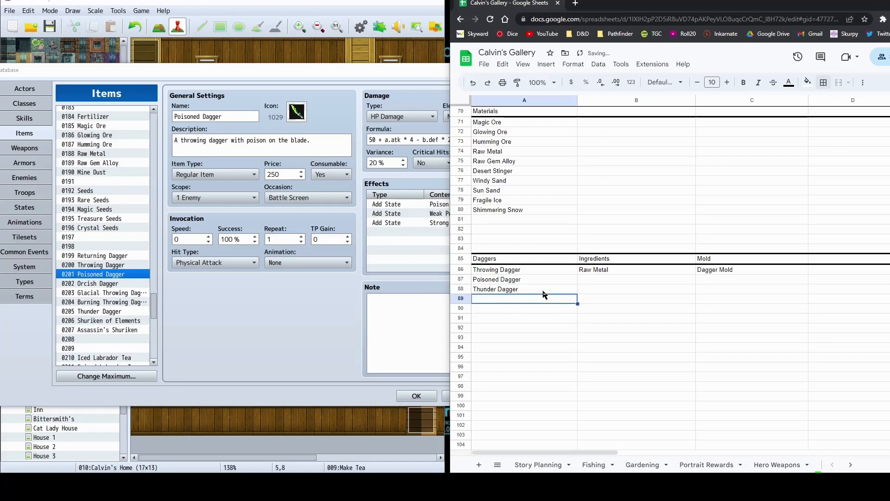
type("Assassin's")
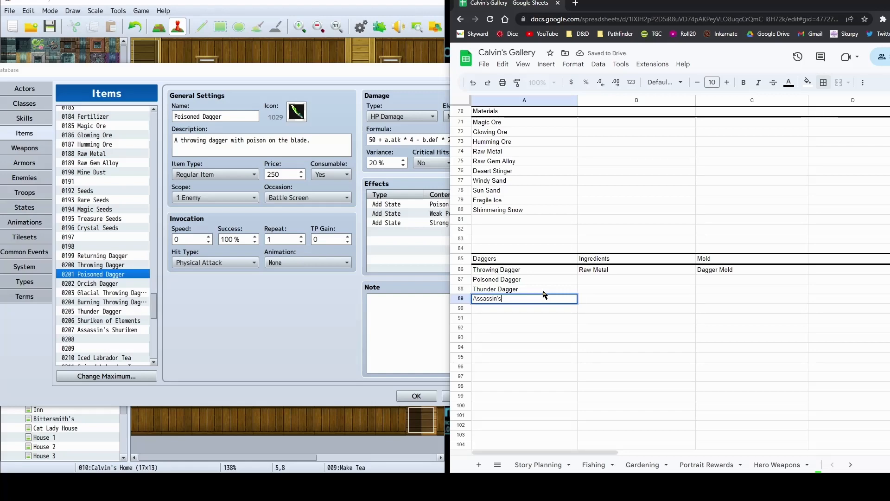
type(" Shuriken")
key("Return")
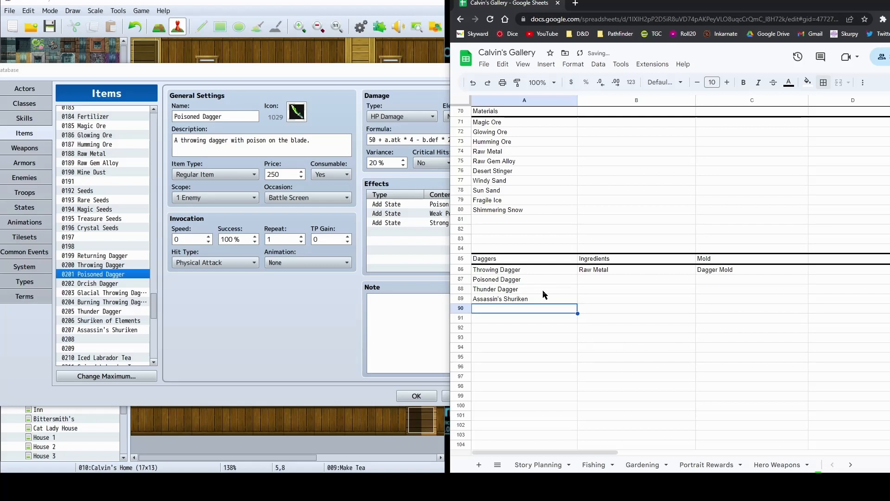
Enter Raw Metal + Desert Stinger as the Poisoned Dagger's ingredients in cell B87
left_click(612, 280)
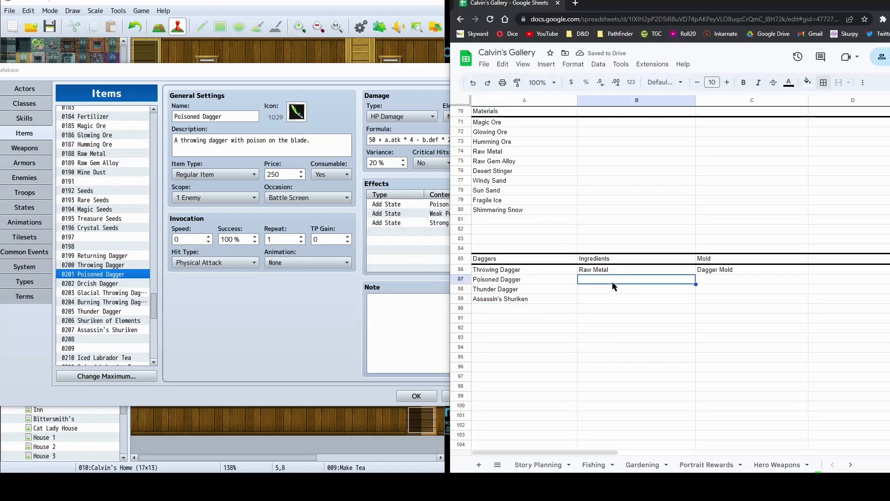
type("Raw ")
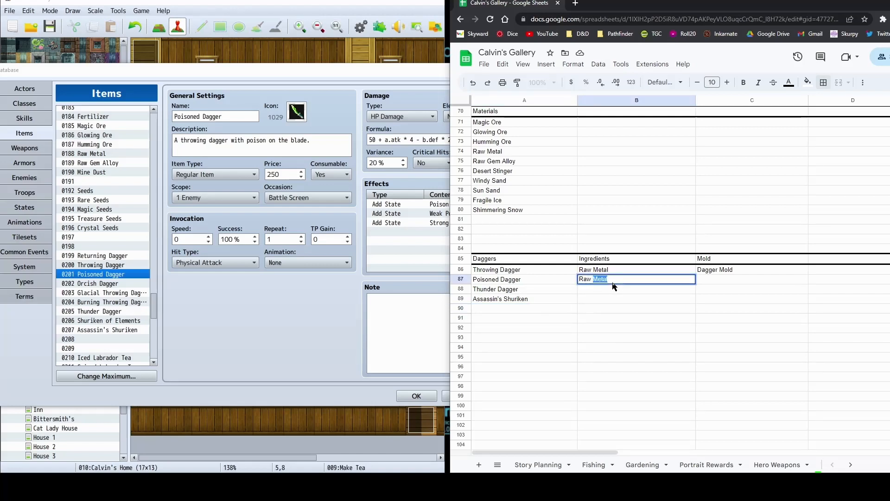
type("Metal +")
left_click(513, 167)
double_click(633, 281)
type("Desert Stinger")
key("Return")
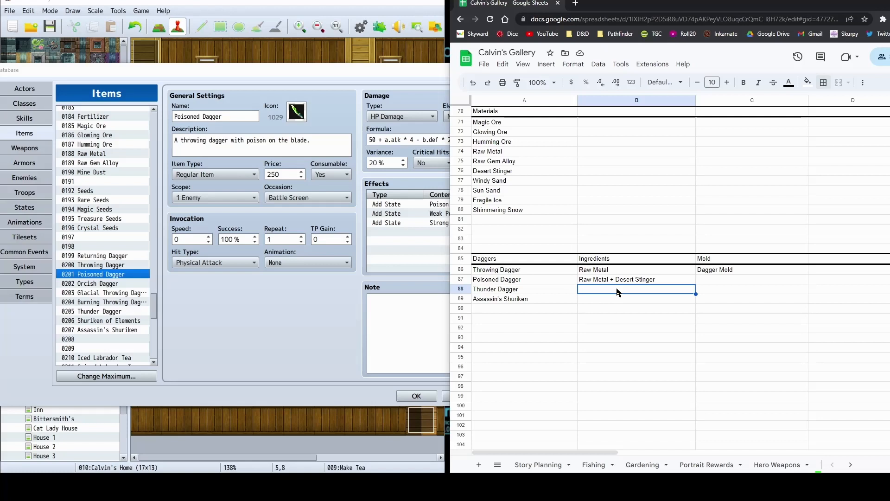
Enter Humming Ore + Windy Sand + Shimmering Snow as the Thunder Dagger's ingredients in cell B88
type("Hum")
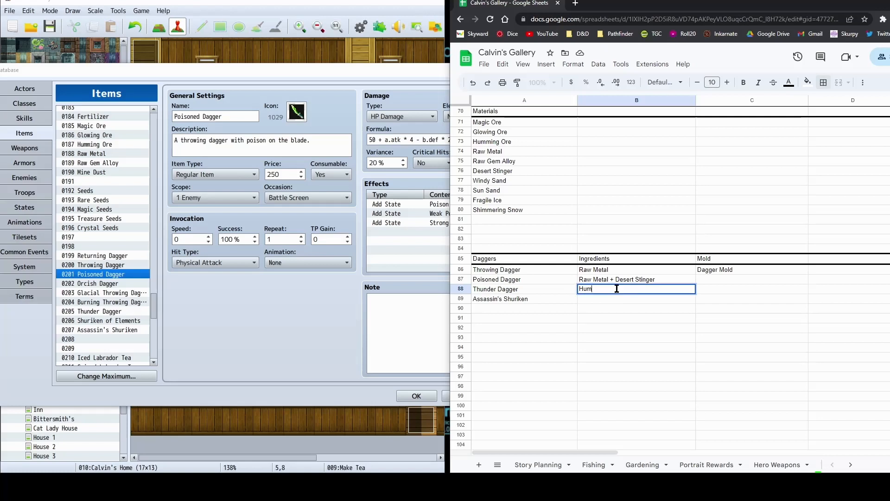
type("ming Ore + Windy Sand + Shimmering Snow")
key("Return")
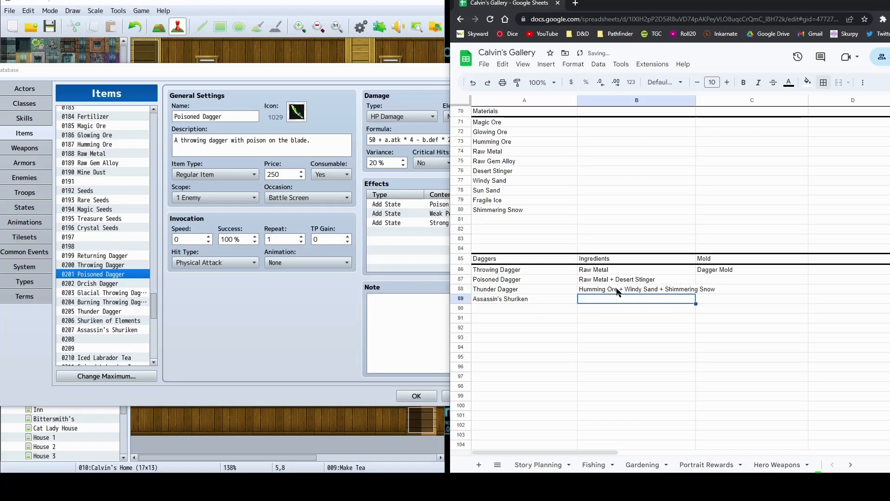
Wrap the text of the Thunder Dagger's ingredients in cell B88
left_click(618, 290)
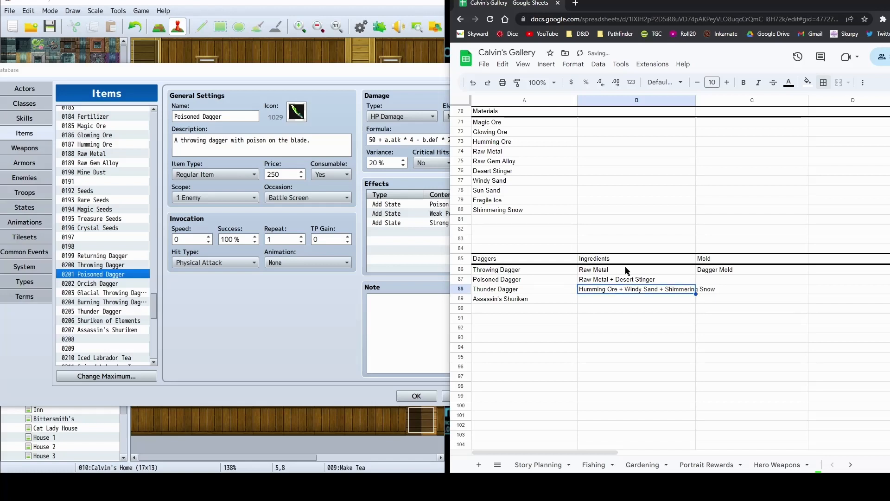
left_click(863, 82)
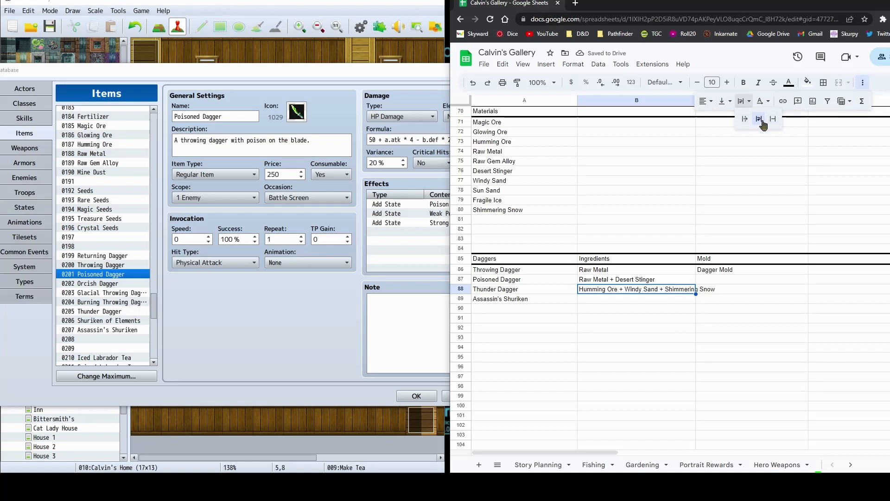
left_click(758, 119)
Enter Humming Ore + Desert Stinger + Glowing Ore + Stone as the Assassin's Shuriken's ingredients in cell B89
left_click(594, 305)
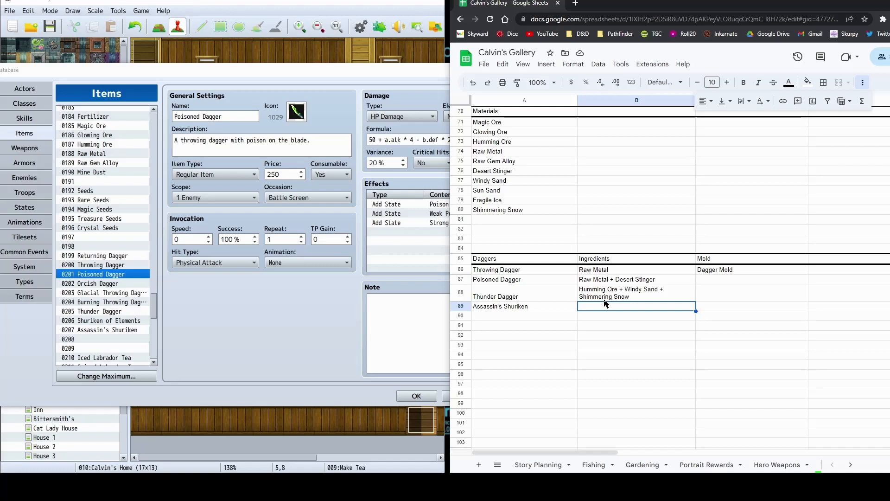
type("HJu")
type("umm")
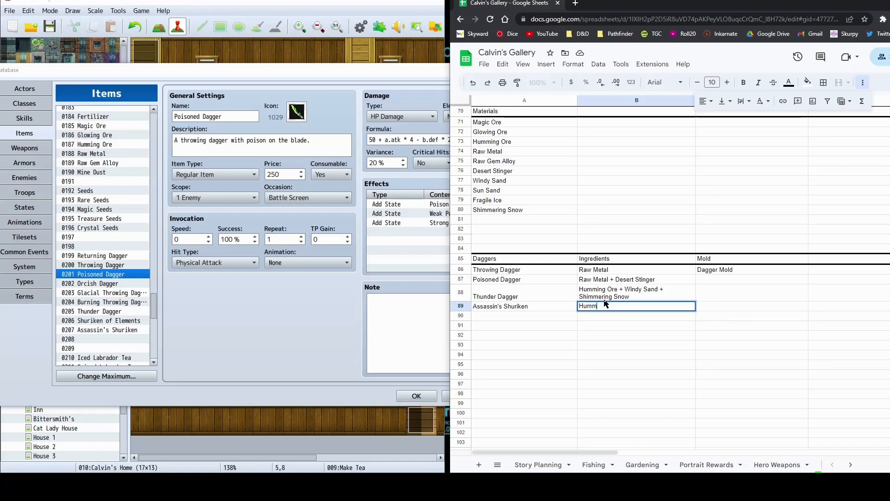
type("ing")
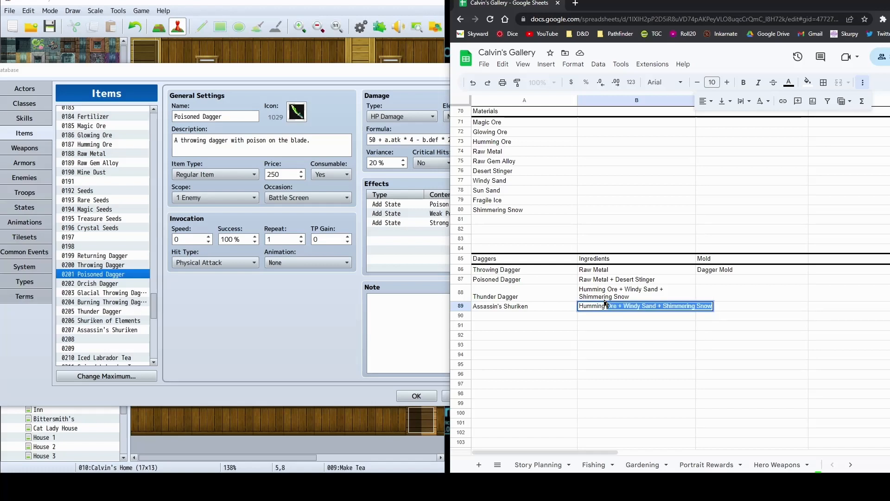
type(" Ore +")
type("Desert Stinger +")
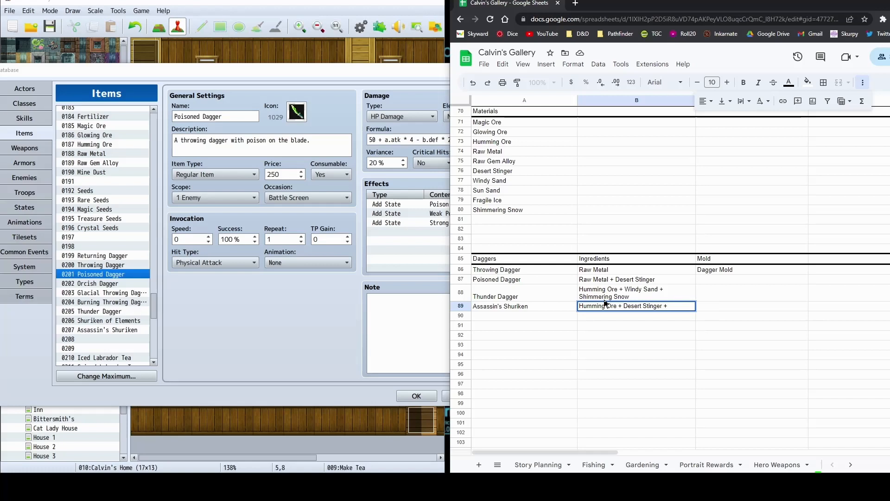
type("ing Ore +")
type(" Stone")
key("Return")
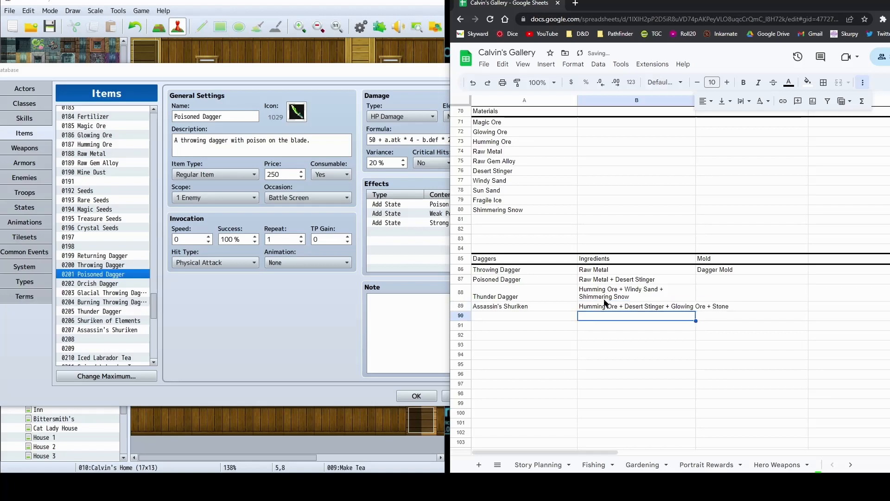
Wrap the text of the Assassin's Shuriken's ingredients in cell B89
left_click(644, 307)
left_click(744, 101)
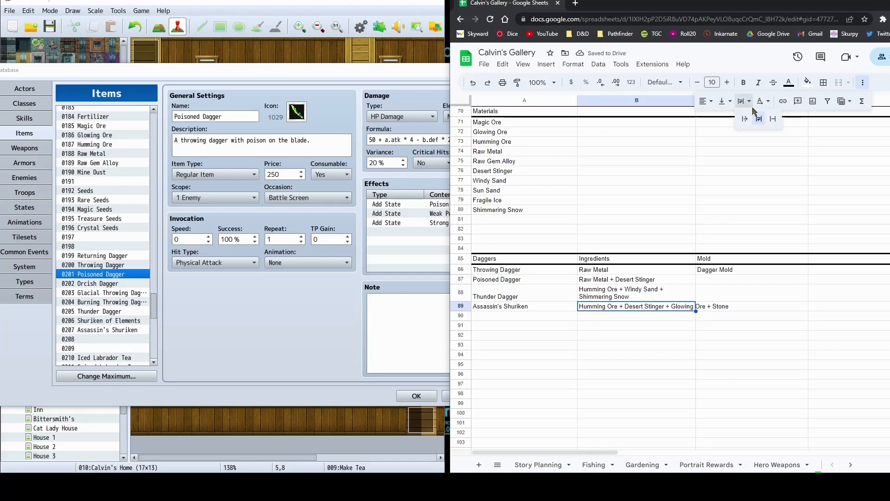
left_click(760, 122)
Review the Assassin's Shuriken's state effects in the item database and compare them with its ingredients in cell B89
left_click(95, 330)
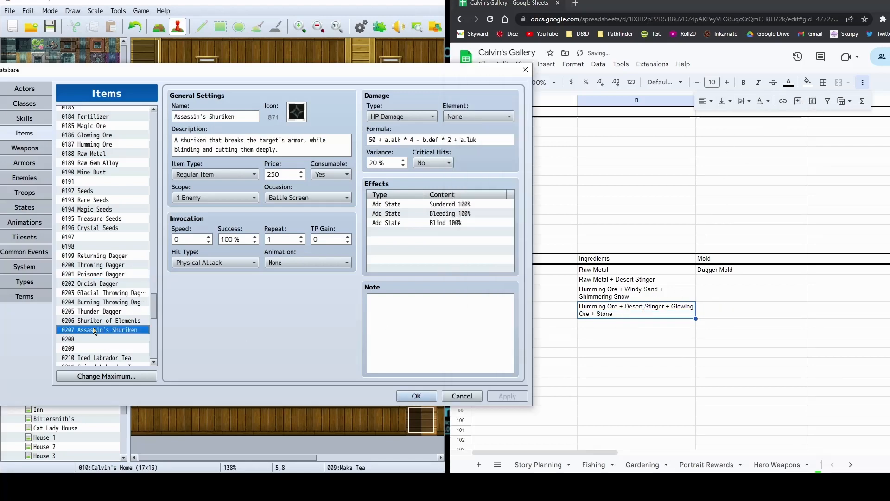
left_click(461, 206)
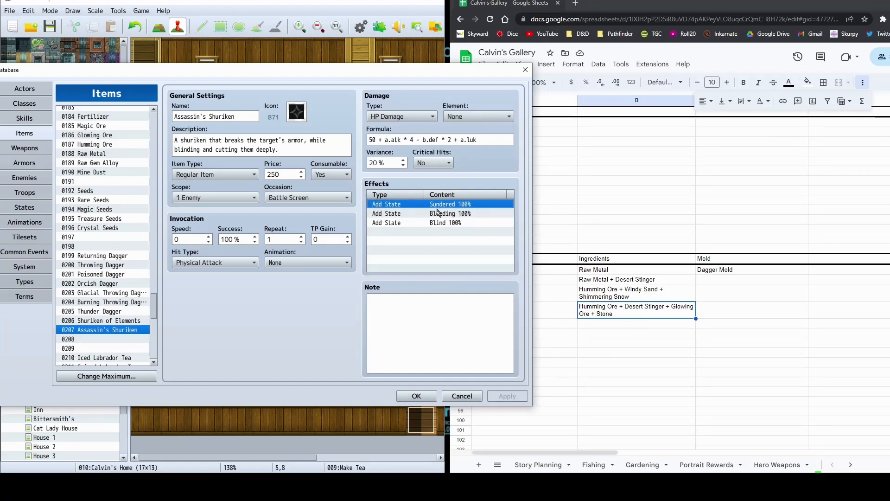
left_click(451, 216)
left_click(443, 224)
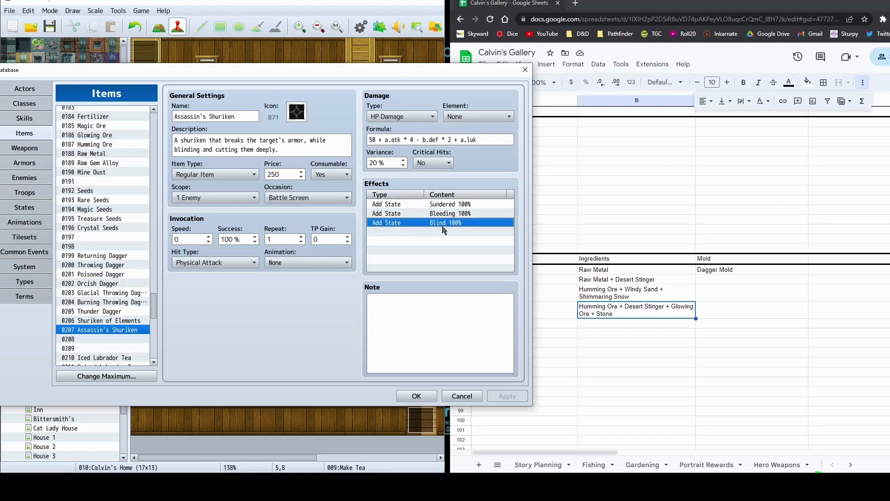
left_click(641, 327)
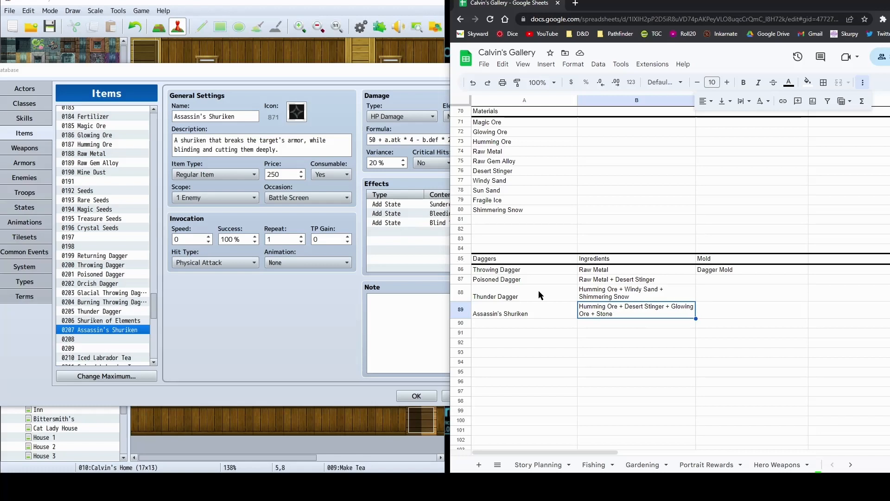
left_click(435, 226)
left_click(440, 223)
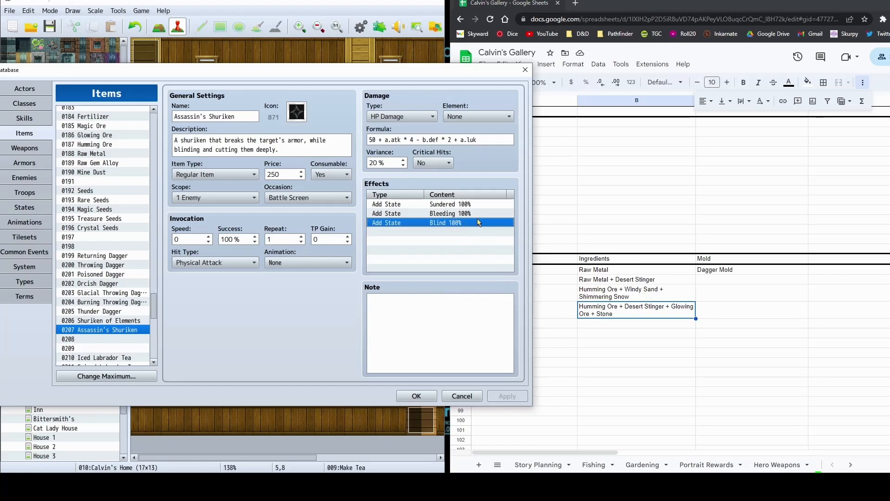
left_click(450, 206)
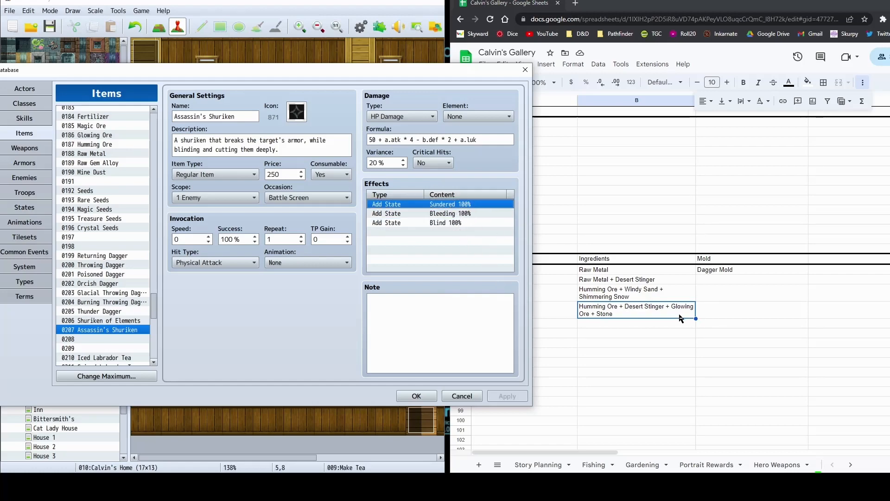
left_click(681, 319)
double_click(626, 305)
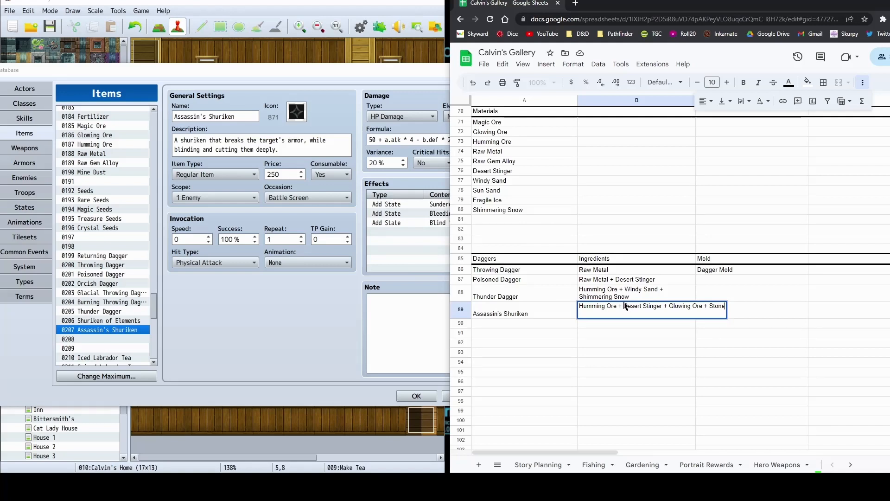
double_click(627, 306)
Add an effect to the Assassin's Shuriken item that applies the Poison state at 100%
left_click(406, 232)
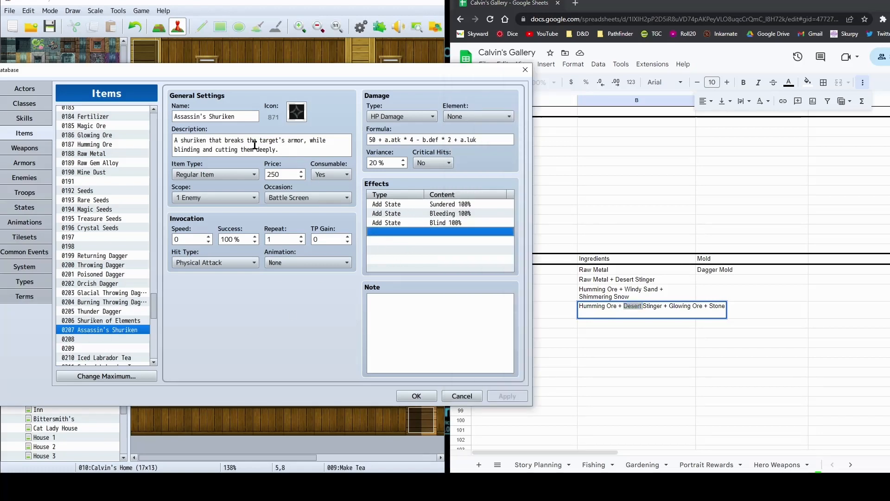
double_click(450, 233)
left_click(408, 169)
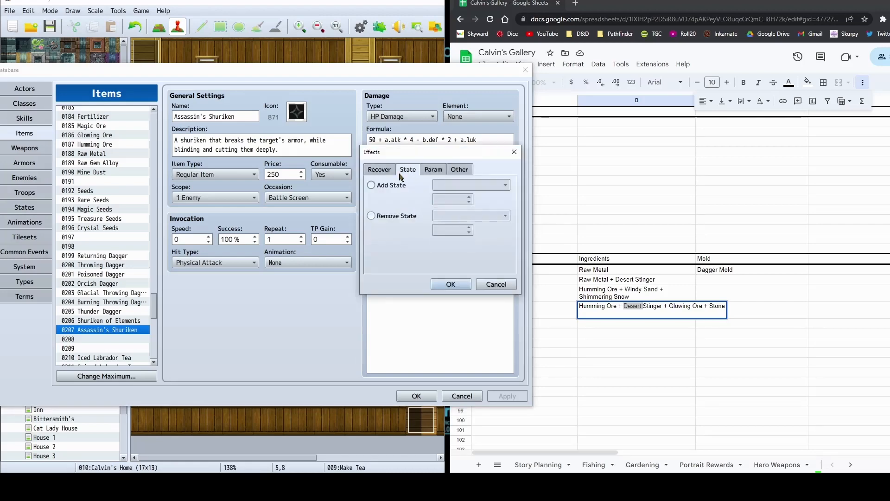
left_click(469, 185)
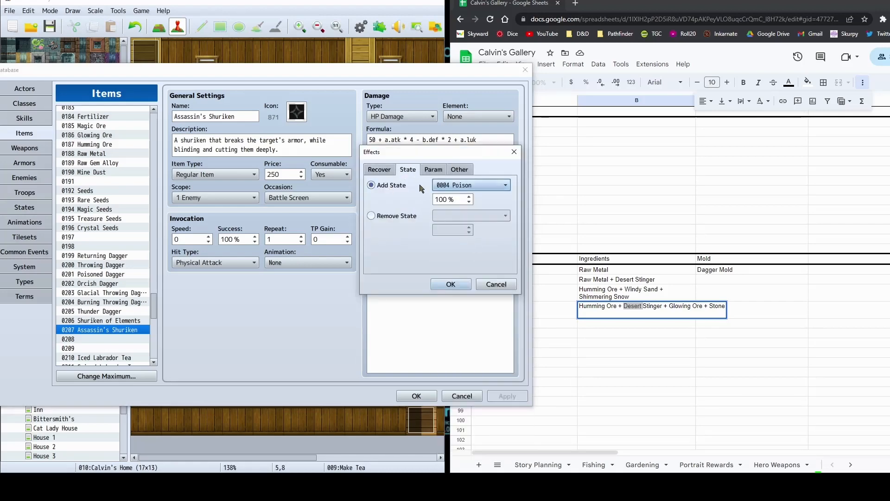
left_click(463, 239)
left_click(450, 284)
Add another effect to the Assassin's Shuriken item that applies the Strong Poison state at 25%
double_click(429, 247)
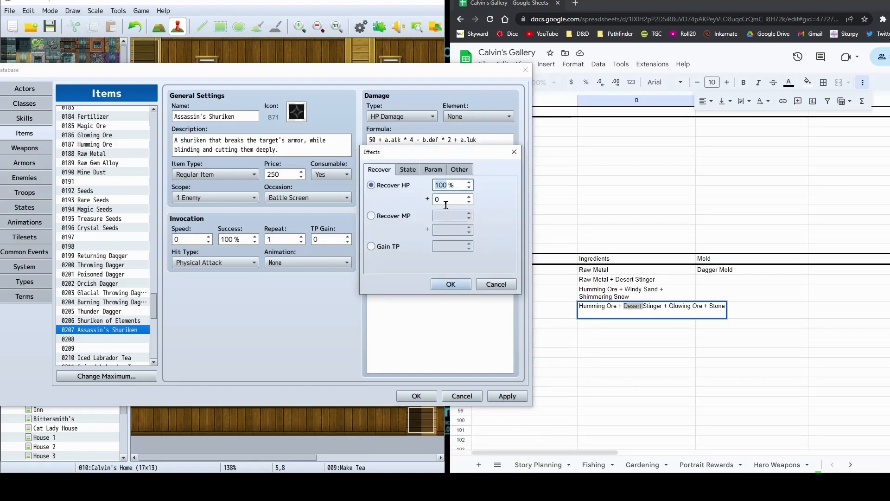
left_click(434, 170)
left_click(408, 170)
left_click(371, 185)
left_click(470, 185)
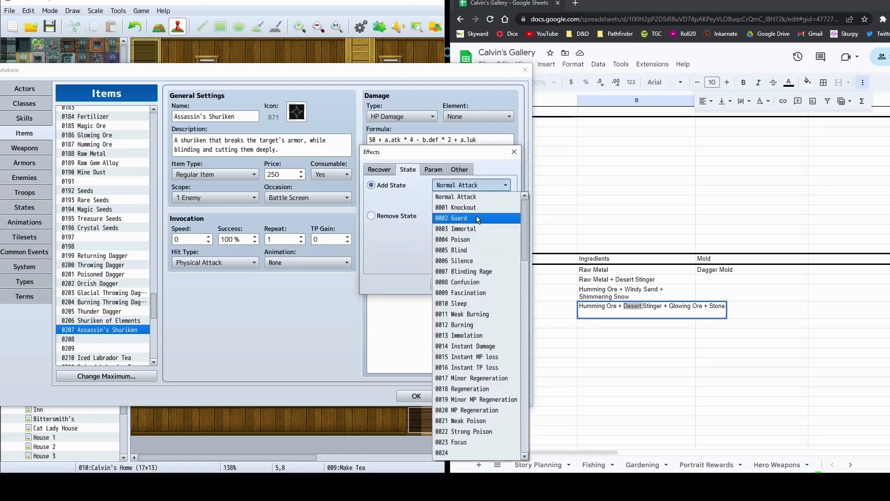
left_click(482, 431)
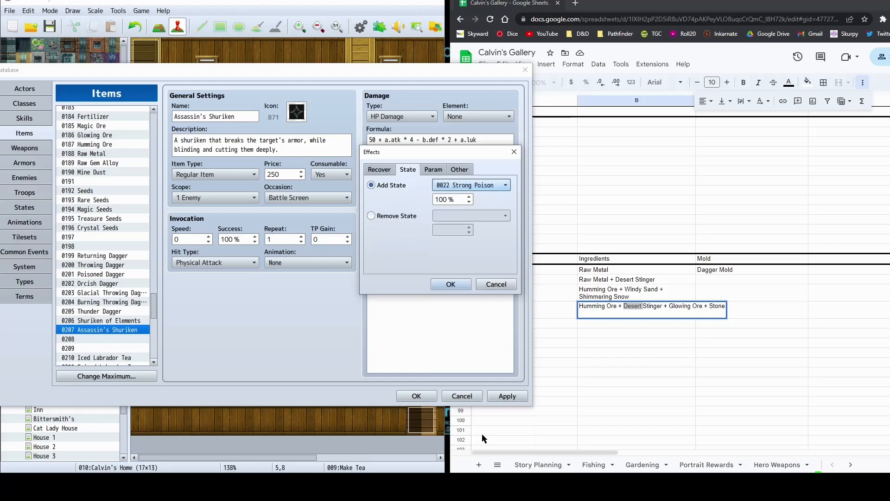
double_click(440, 198)
type("25")
left_click(450, 284)
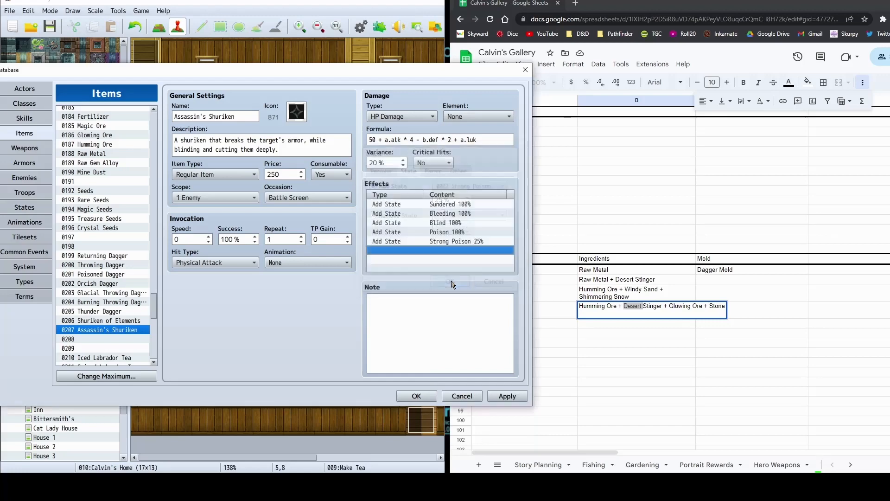
Apply the Assassin's Shuriken changes, close the database and save the project
left_click(507, 396)
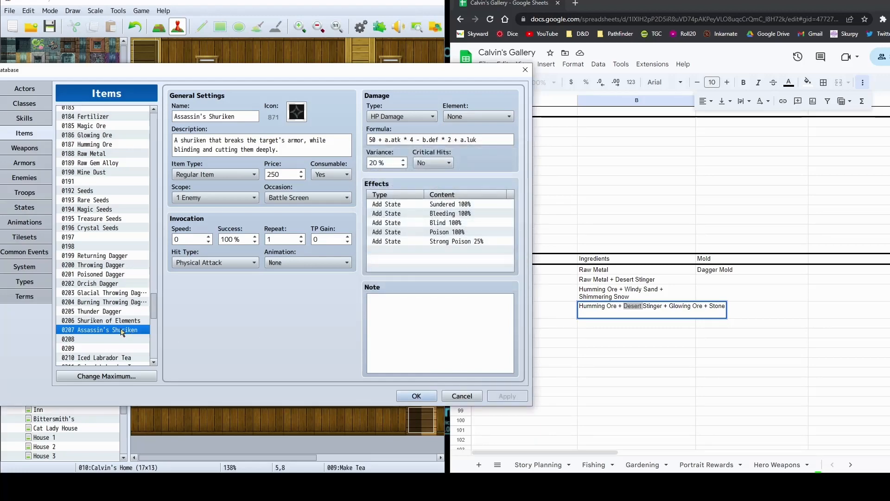
left_click(416, 396)
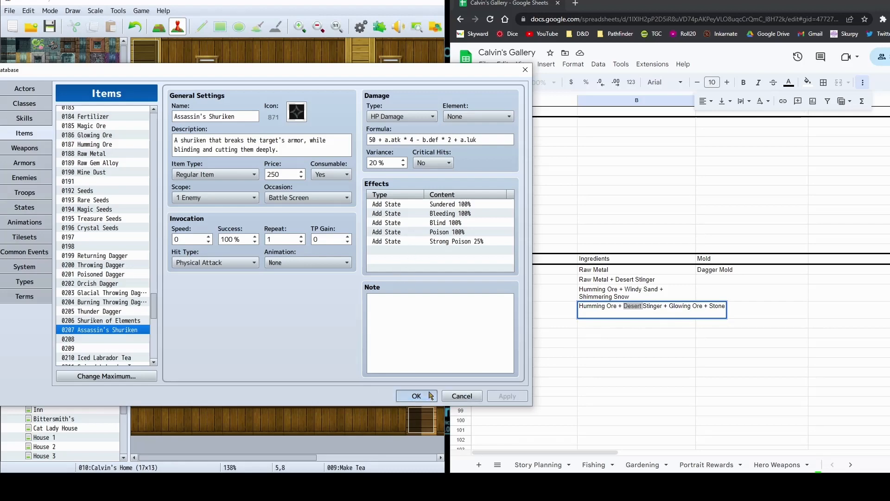
left_click(7, 10)
left_click(10, 51)
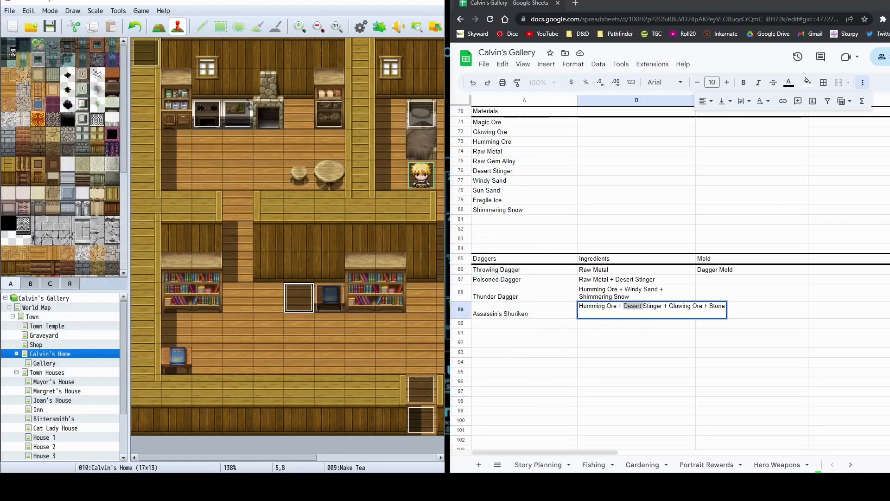
Reopen the database and review the daggers and their ingredients in cells A86:B89 of the spreadsheet
left_click(361, 26)
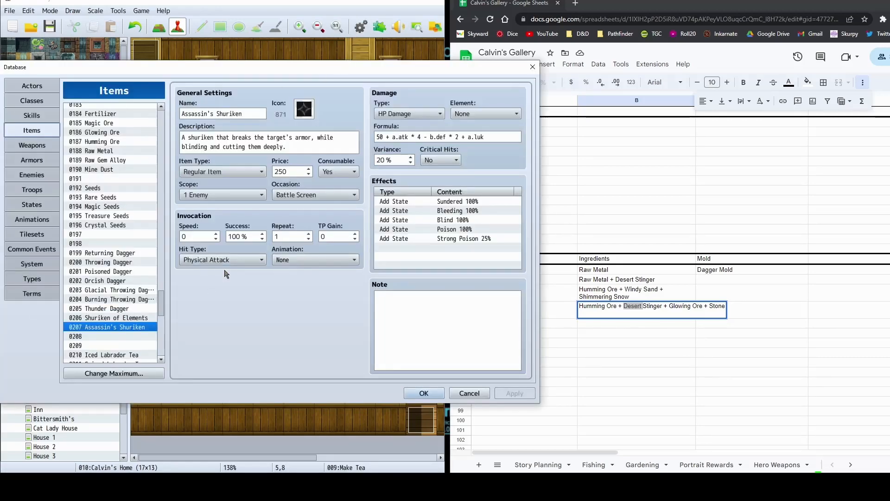
left_click(669, 323)
left_click(597, 313)
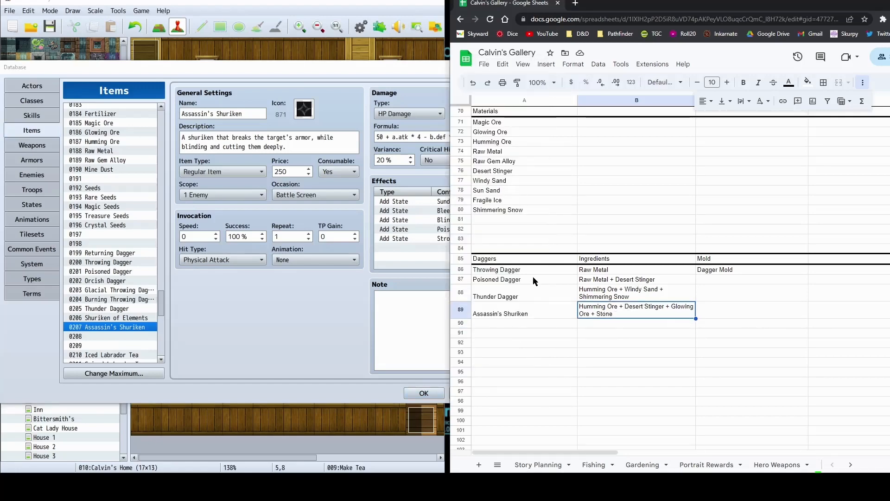
left_click_drag(519, 273, 622, 310)
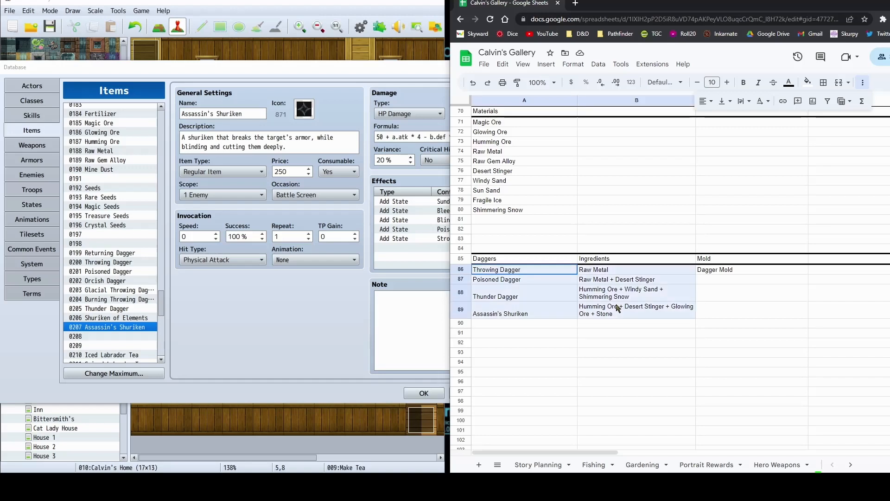
Enter Dagger Mold as the Poisoned Dagger's mold in cell C87
left_click(730, 281)
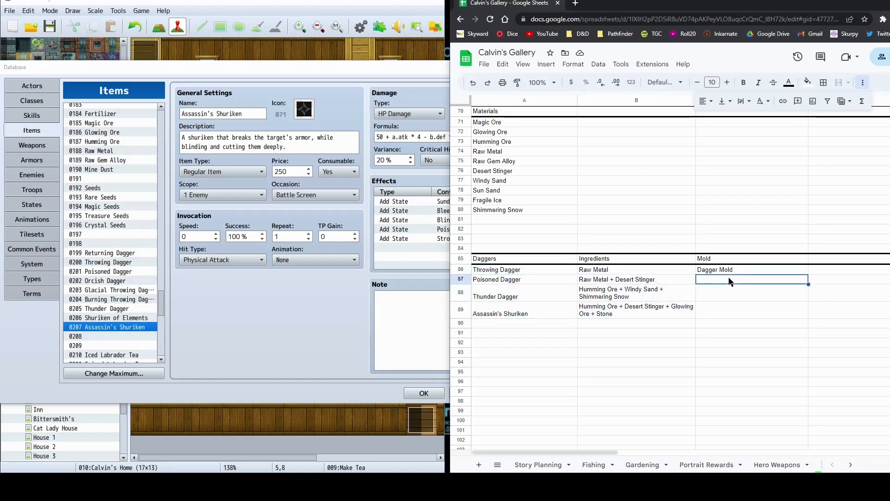
type("Dagg")
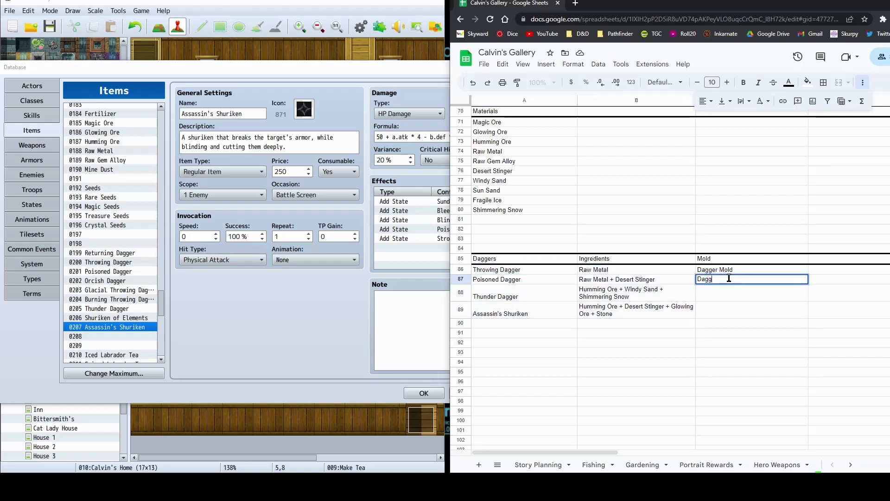
type("er Mold")
key("Return")
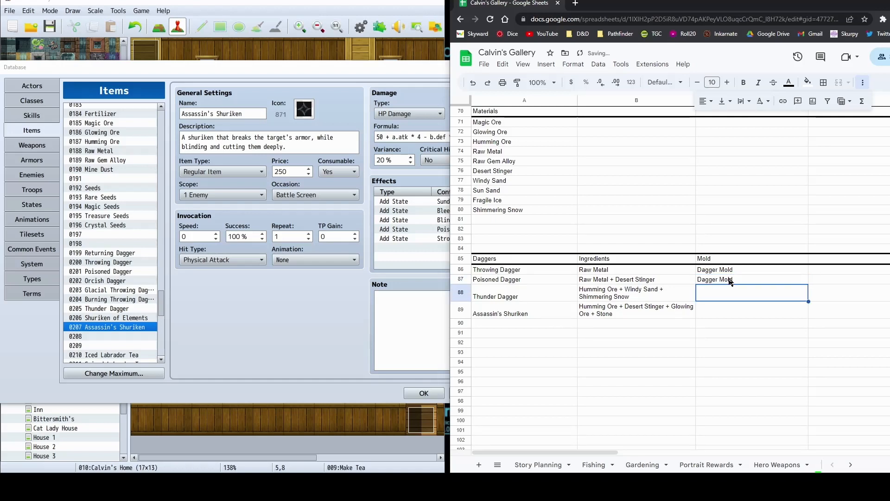
Enter Magic Dagger Mold as the Thunder Dagger's mold in cell C88
type("MA")
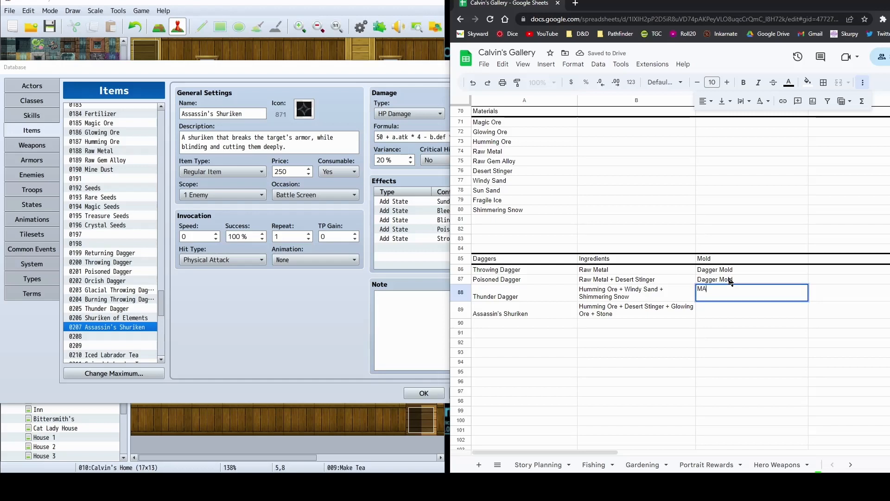
type("gi")
key("BackSpace")
key("BackSpace")
key("BackSpace")
type("ag")
key("Return")
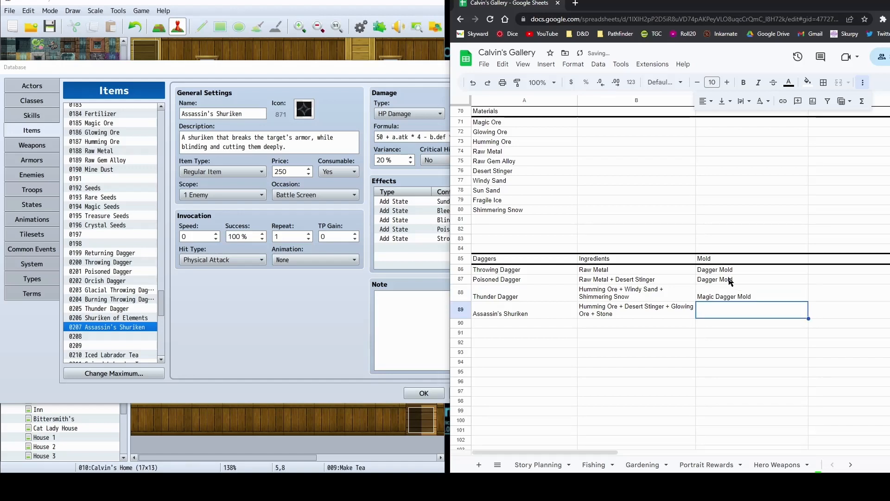
Enter Shuriken Mold as the Assassin's Shuriken's mold in cell C89
type("Shurike")
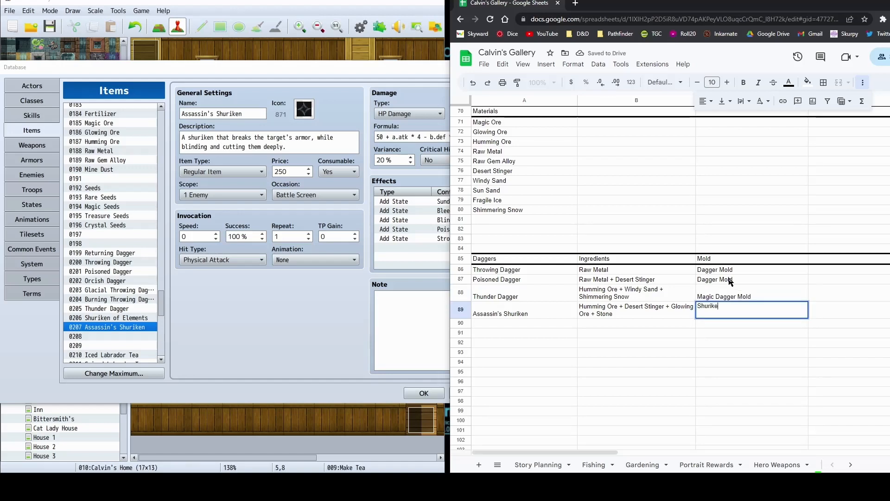
type("n Mold")
key("Return")
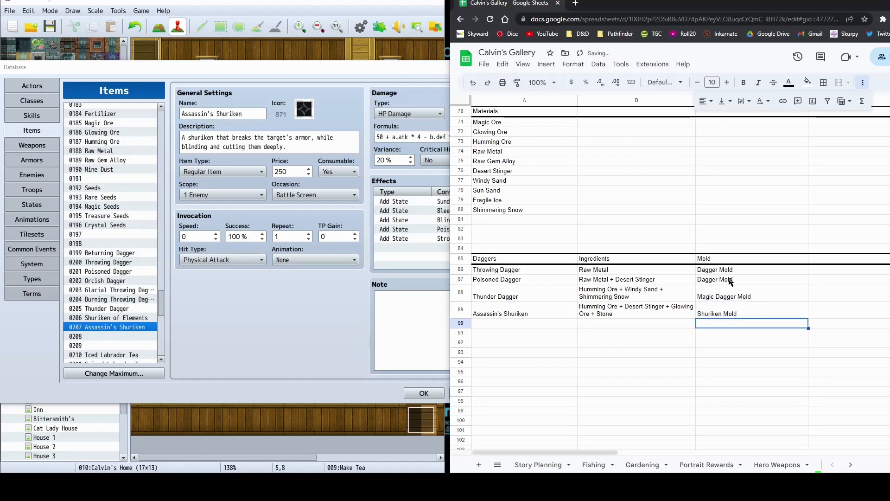
Close the database and open page 2 of the Make Tea event on the Calvin's Home map
left_click_drag(721, 273, 733, 313)
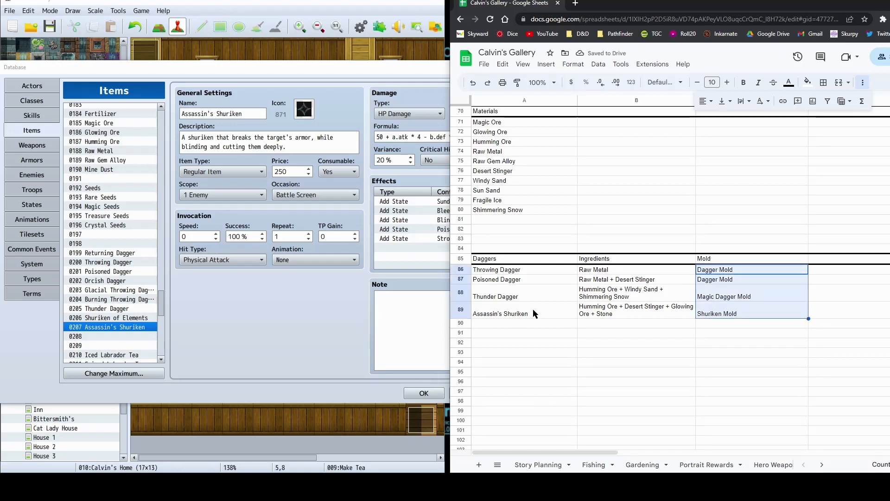
left_click(307, 351)
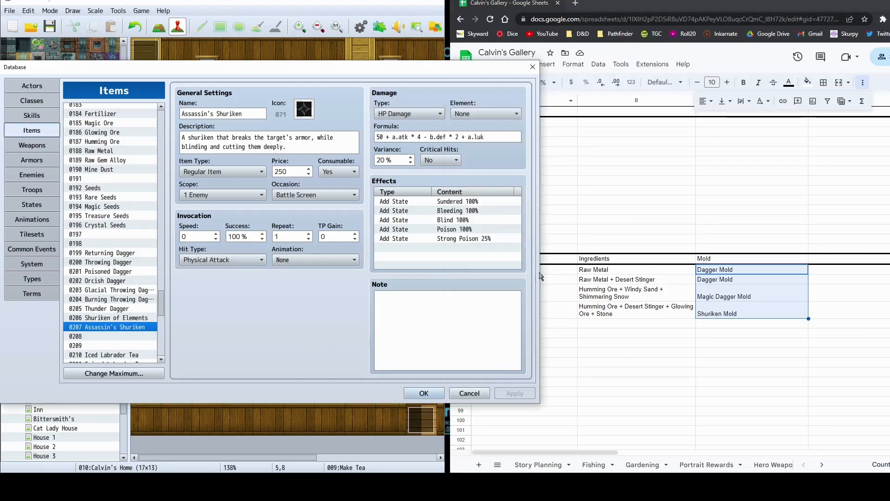
left_click(424, 393)
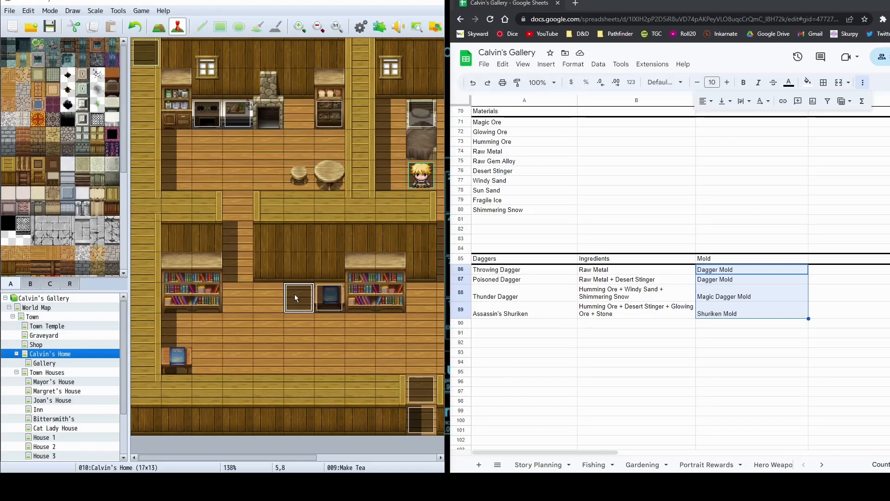
double_click(297, 297)
left_click(29, 111)
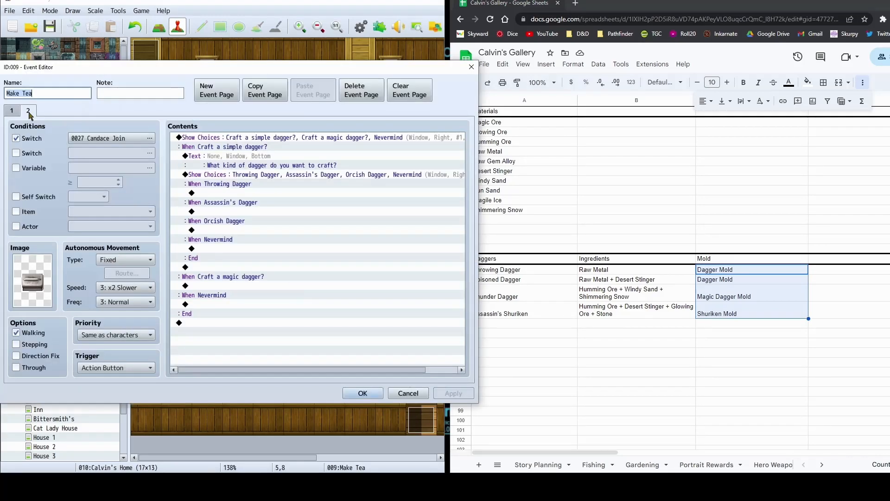
left_click(253, 174)
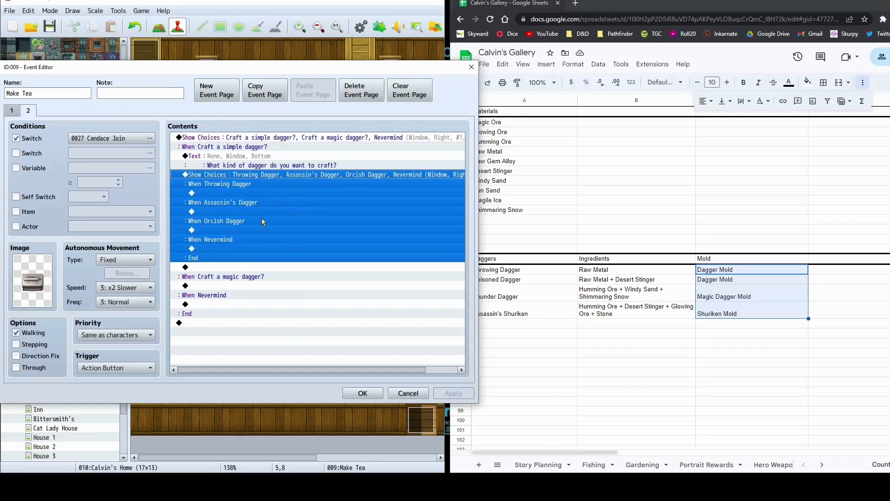
Change the third option of the event's outermost Show Choices command to "Craft a Shuriken?"
left_click(236, 138)
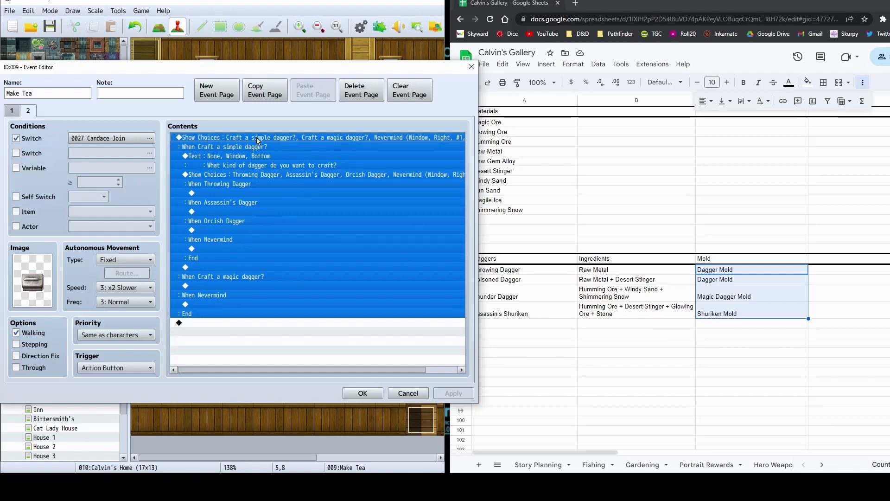
double_click(288, 138)
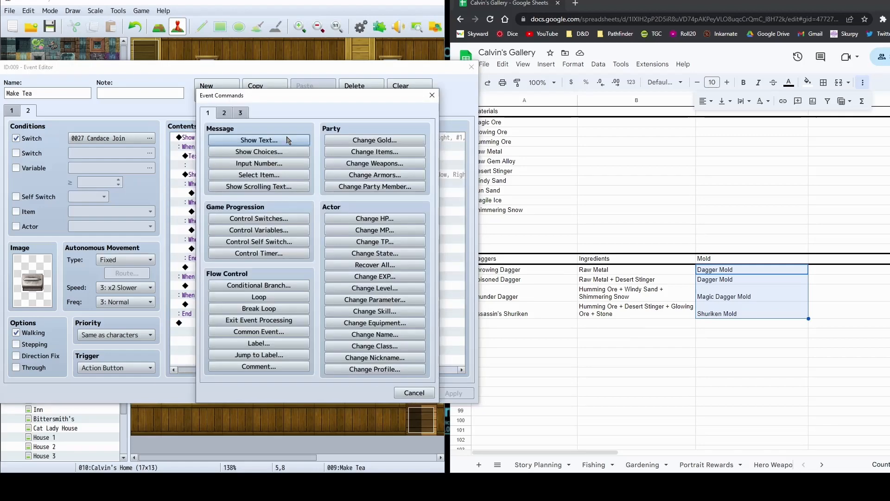
left_click(413, 392)
key("space")
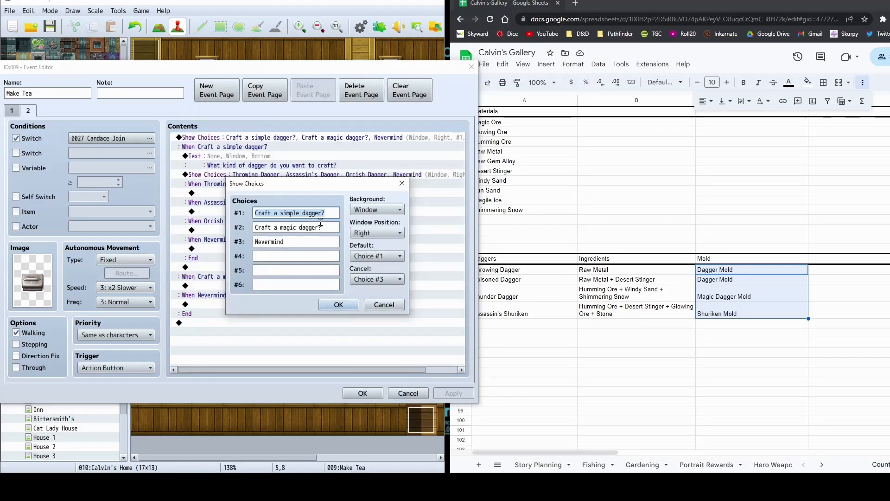
double_click(276, 241)
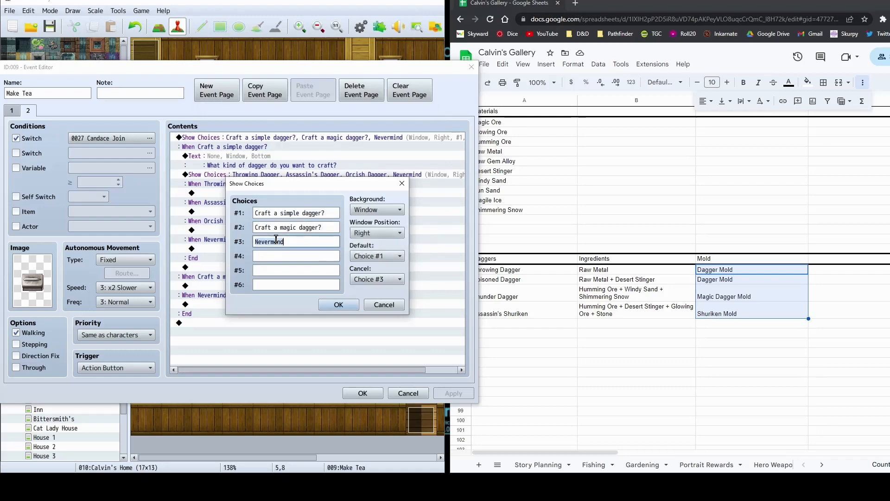
key("BackSpace")
type("Craft a Shuriken?")
Add Nevermind as choice #4 of the outermost choices and set the cancel option to Choice #4
left_click(275, 253)
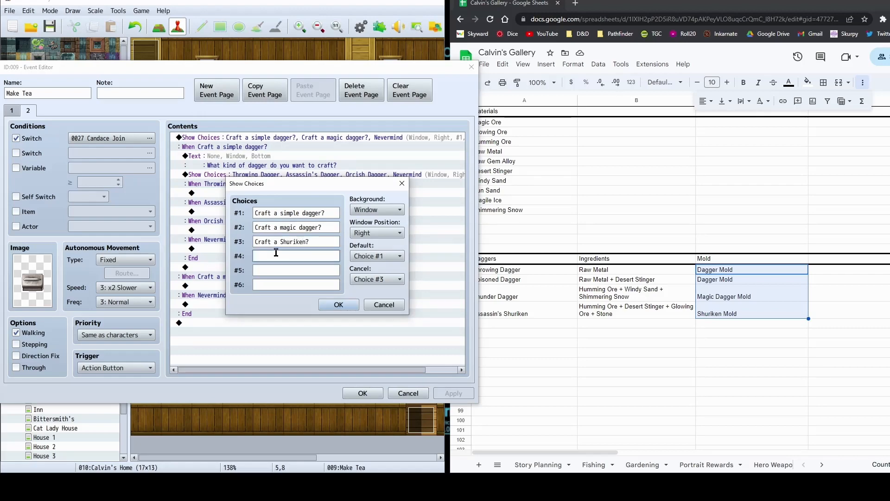
type("Nevermind")
left_click(376, 279)
left_click(374, 345)
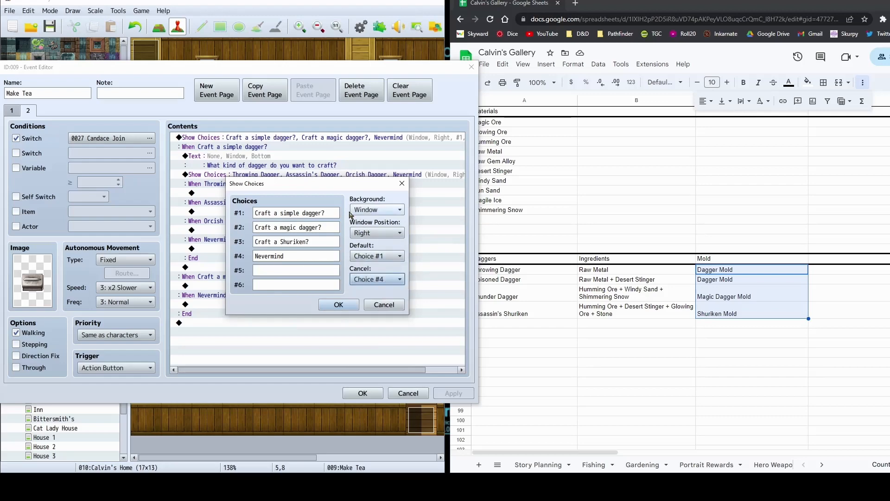
left_click(295, 256)
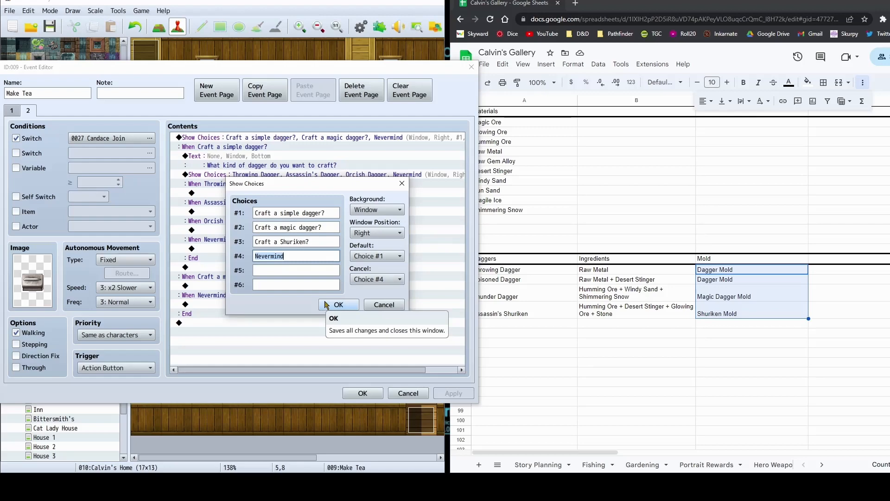
left_click(339, 305)
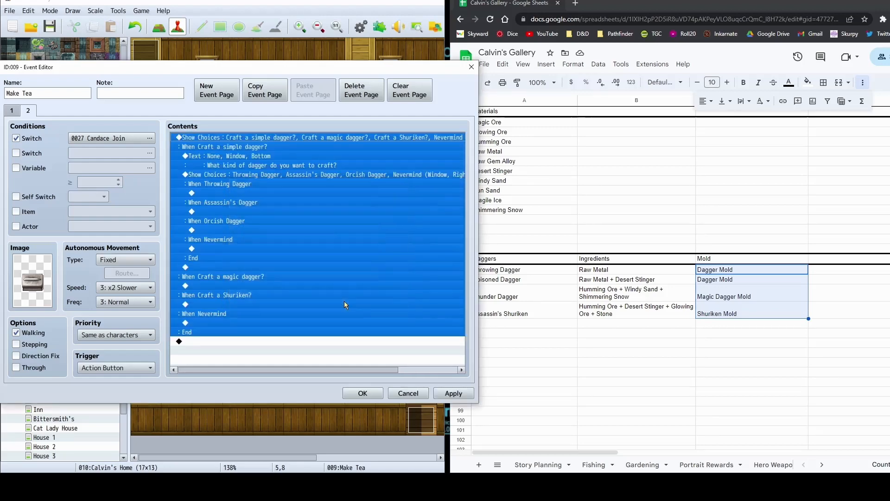
Review the commands of the simple dagger branch and its message asking which dagger to craft
left_click(235, 160)
left_click(272, 143)
left_click(292, 166)
left_click(289, 138)
left_click(221, 148)
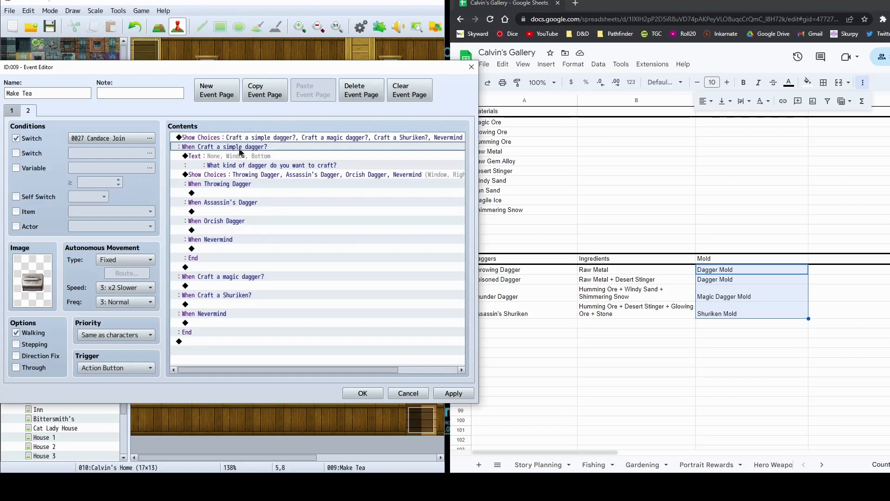
left_click(269, 158)
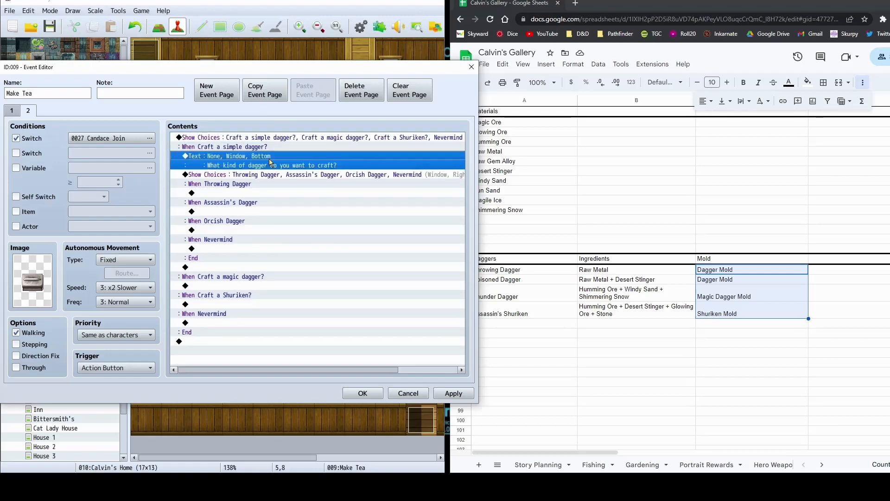
double_click(232, 167)
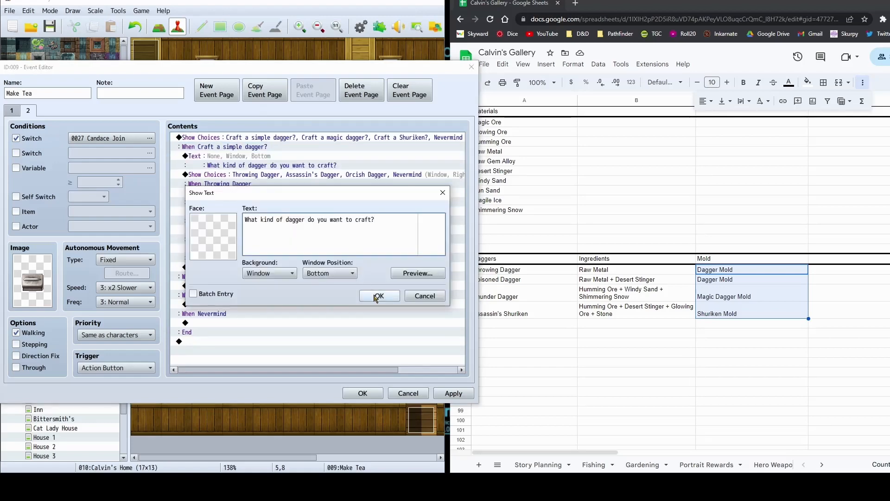
left_click(378, 296)
Rename choice #2 of the simple dagger choices to Poisoned Dagger
left_click(294, 175)
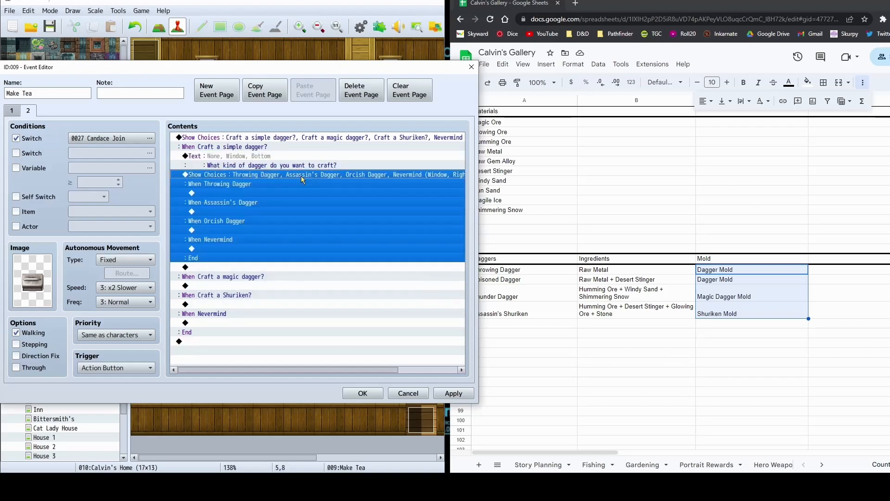
double_click(301, 176)
double_click(261, 227)
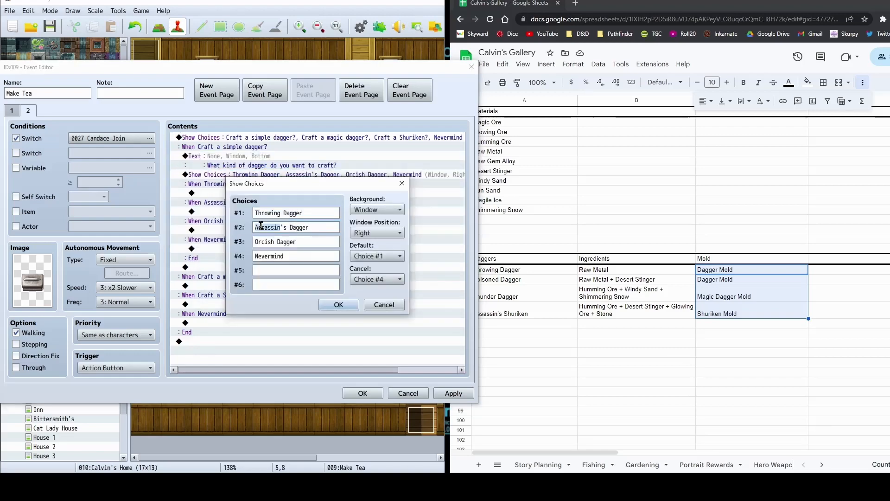
type("Poisoned")
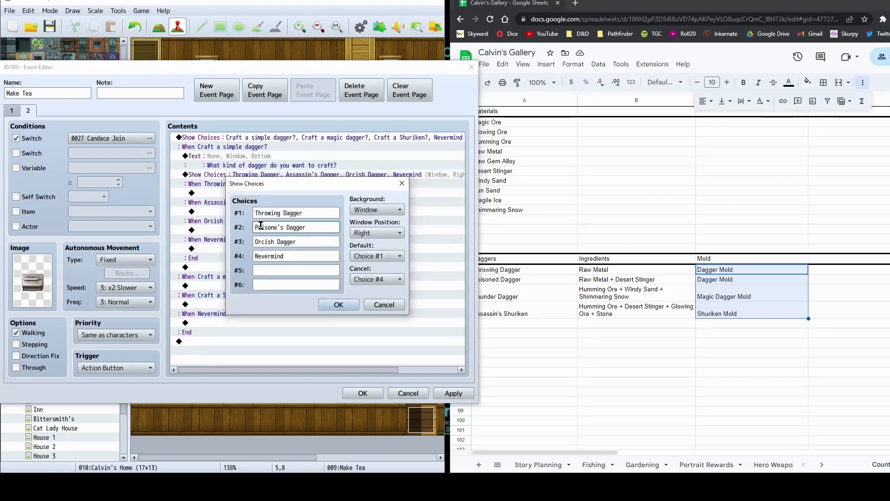
key("Delete")
key("Delete")
left_click(339, 306)
Add a message under the Throwing Dagger choice reading "This dagger requires raw metal to craft. Do you want to make one?"
left_click(249, 194)
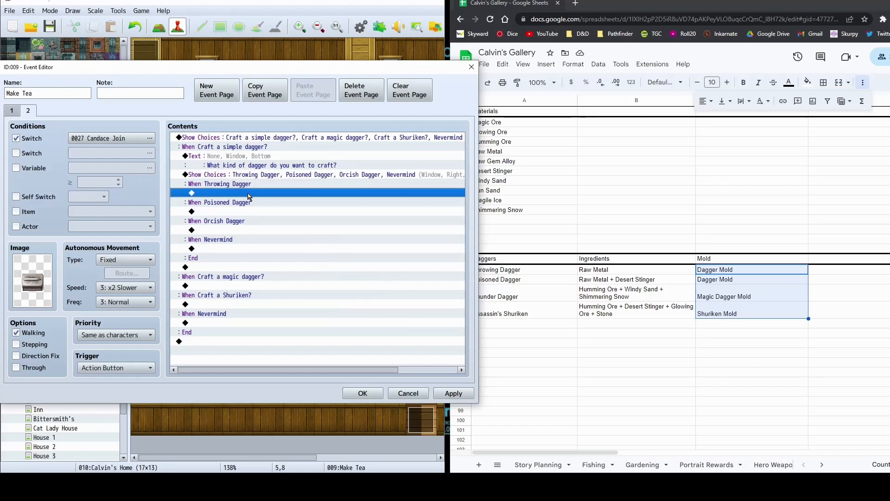
double_click(249, 194)
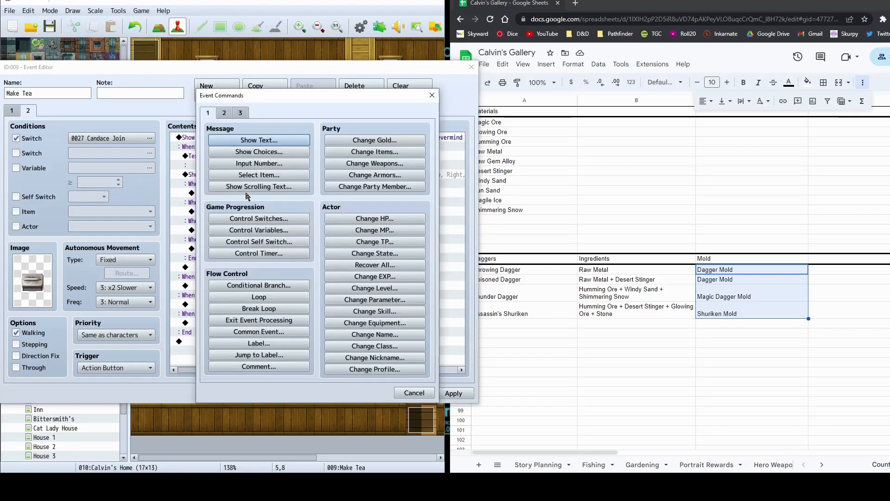
left_click(285, 141)
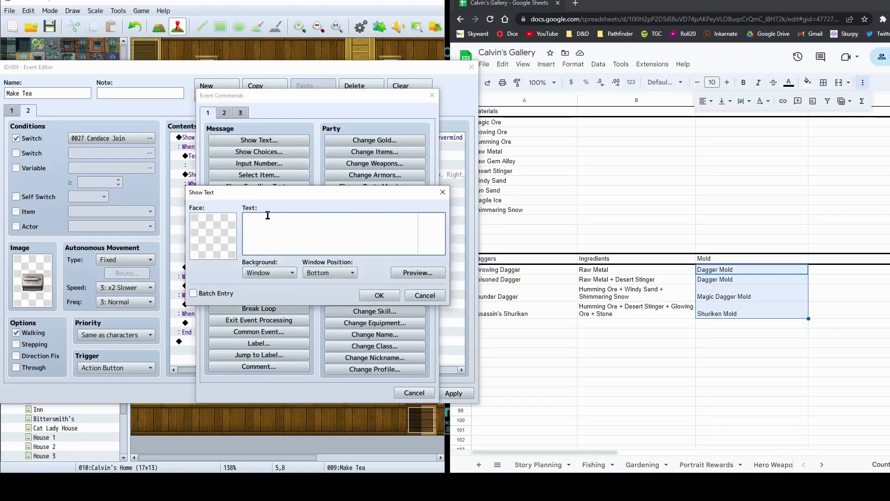
type("Thi")
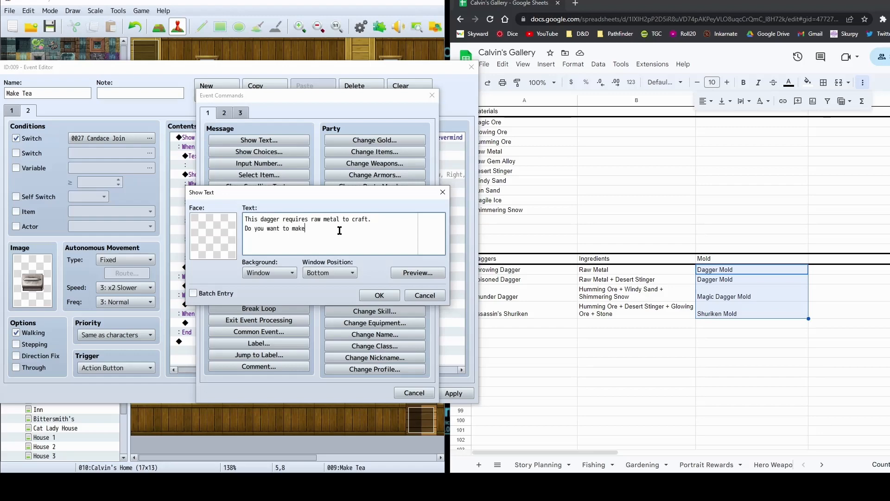
left_click(376, 295)
Add a Yes/No Show Choices command after the raw metal message in the Throwing Dagger branch
left_click(229, 193)
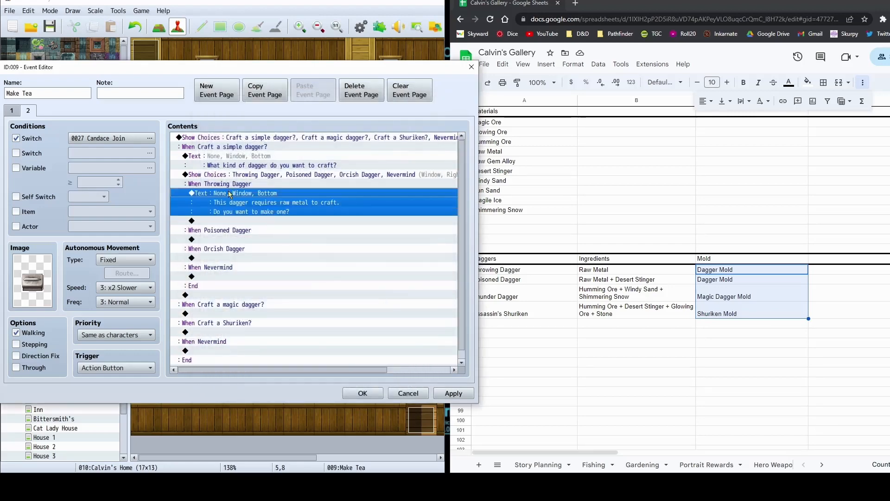
double_click(235, 224)
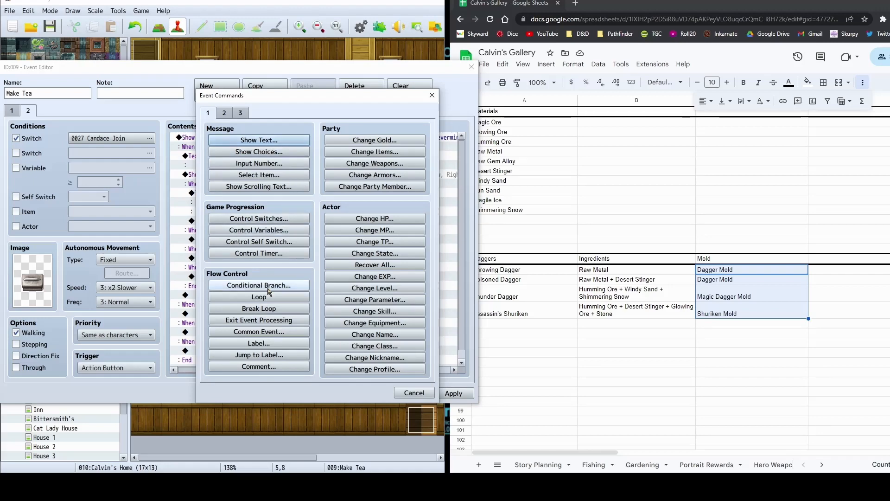
left_click(259, 152)
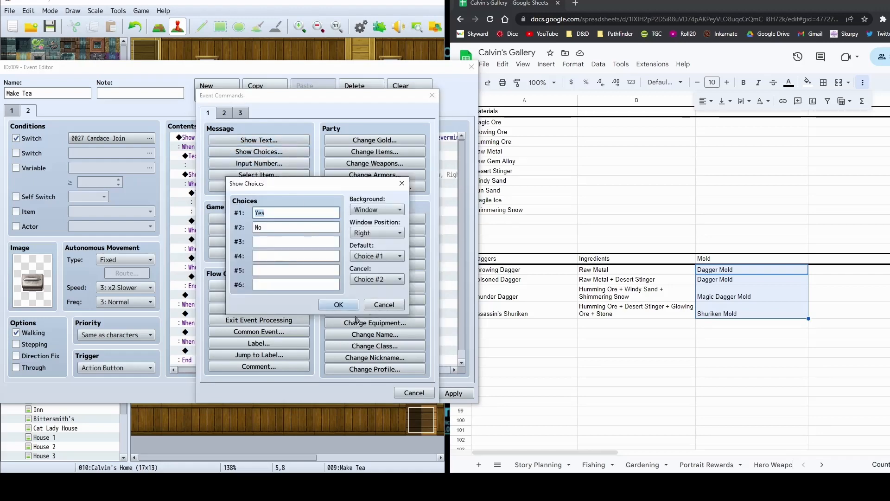
left_click(338, 307)
left_click(247, 221)
left_click(281, 201)
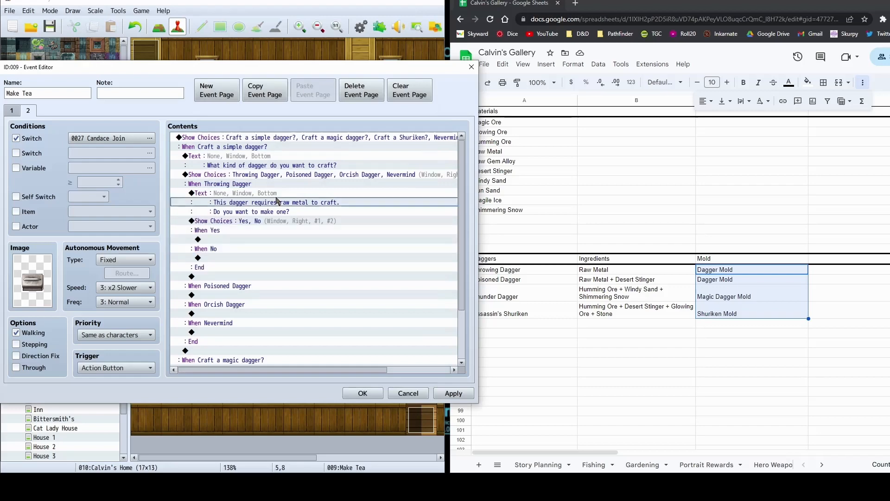
left_click(246, 232)
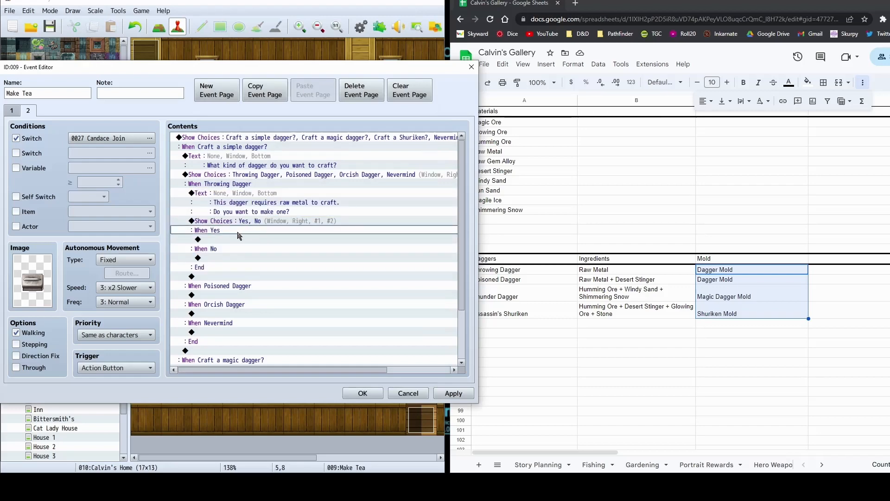
left_click(229, 249)
left_click(237, 221)
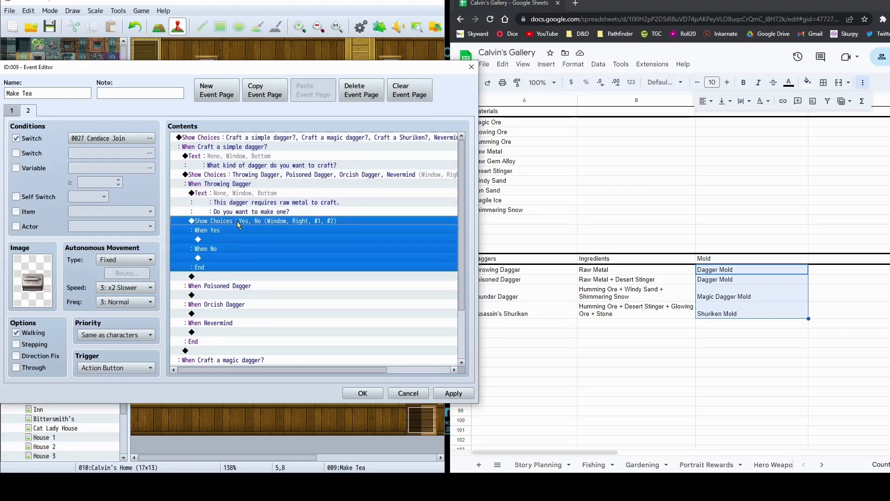
Try a conditional branch with an else branch checking for item 0188 Raw Metal under the Yes choice, and delete it
double_click(237, 240)
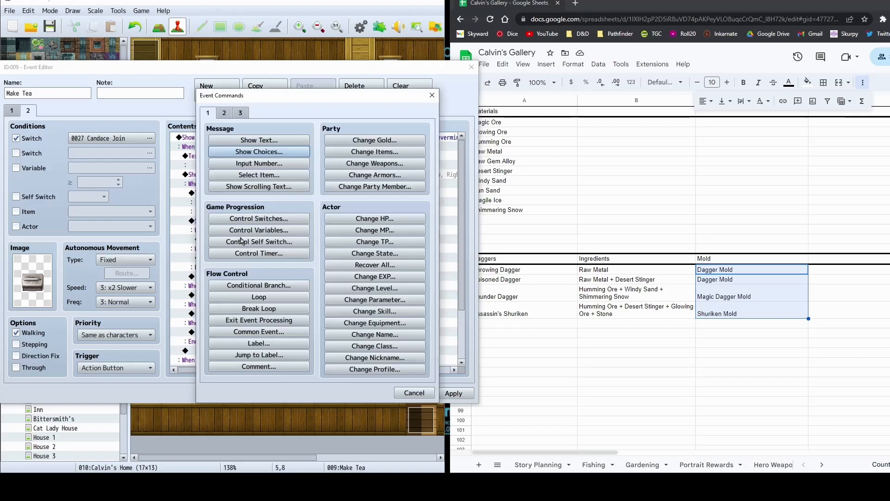
left_click(245, 285)
left_click(265, 174)
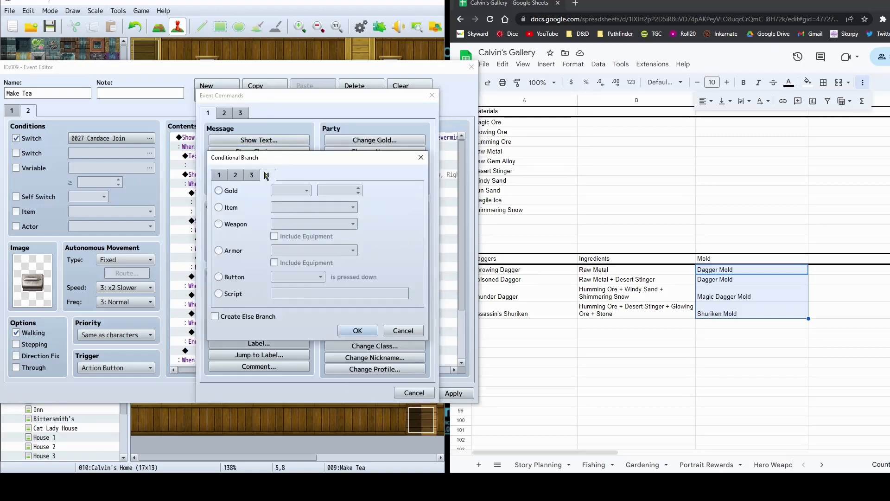
left_click(232, 208)
left_click(314, 208)
left_click_drag(382, 227, 384, 413)
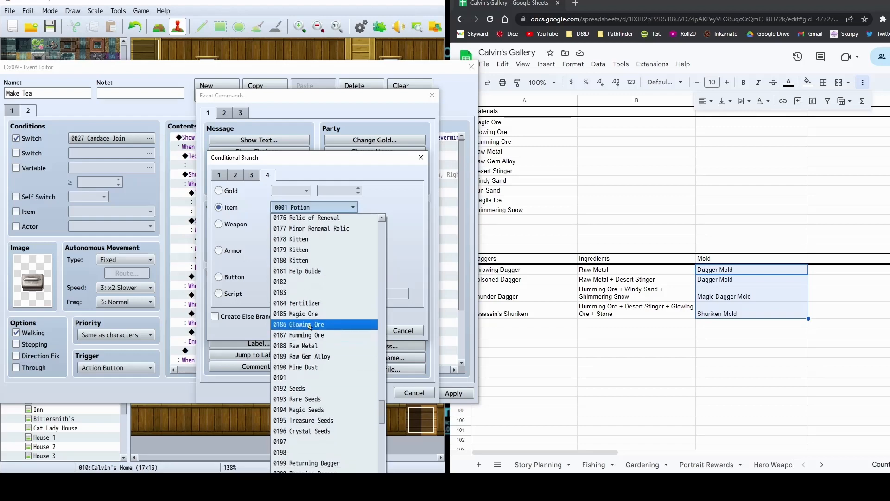
left_click(320, 345)
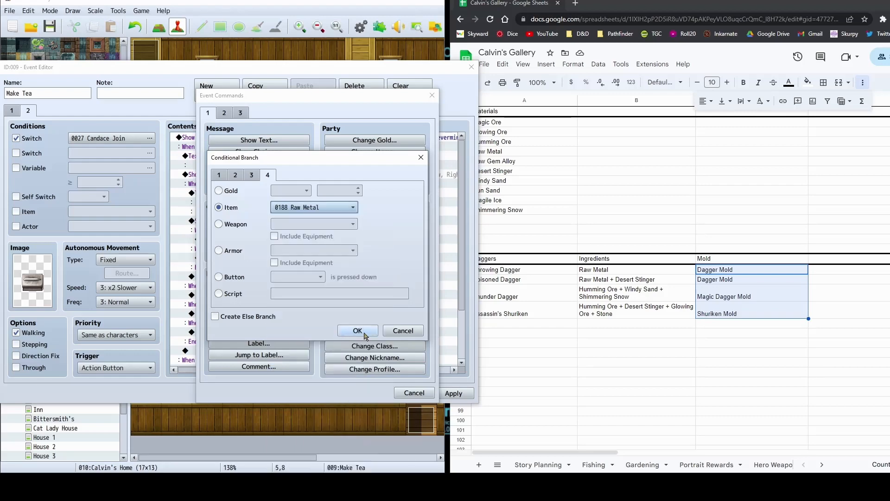
left_click(215, 316)
left_click(357, 330)
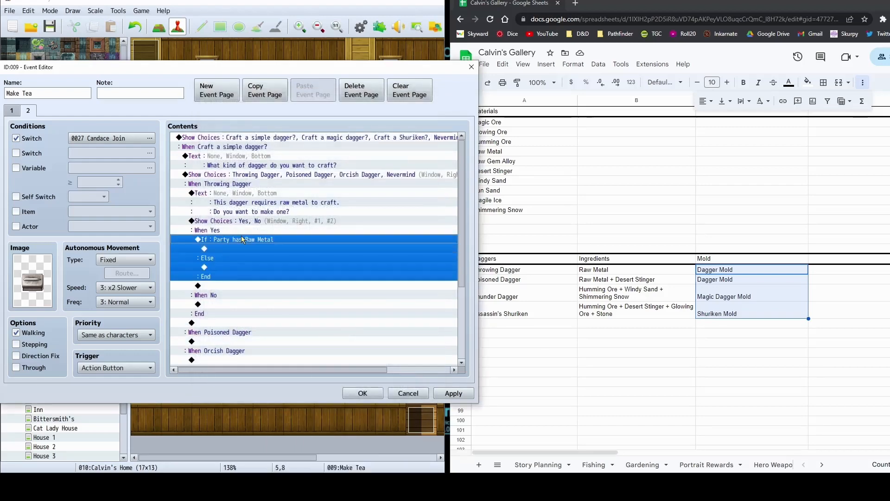
key("Delete")
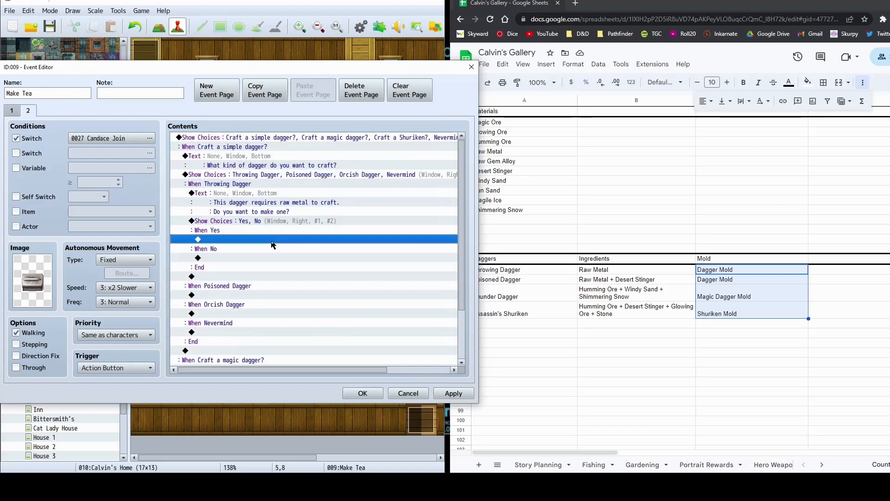
Add a conditional branch with an else branch under the Yes choice that checks for item 0188 Raw Metal
double_click(273, 244)
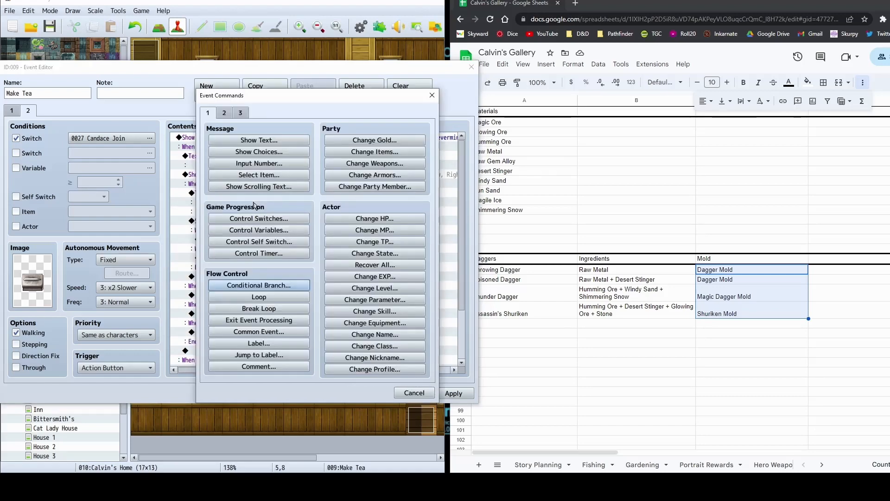
left_click(267, 285)
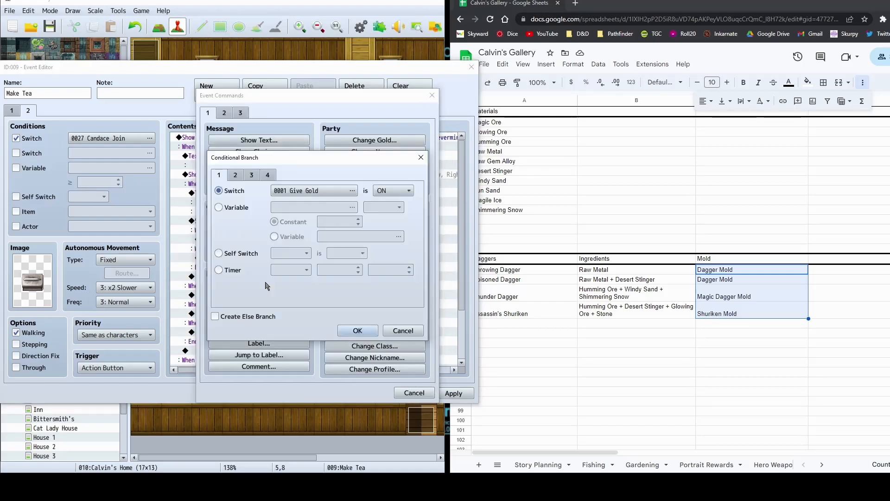
left_click(269, 175)
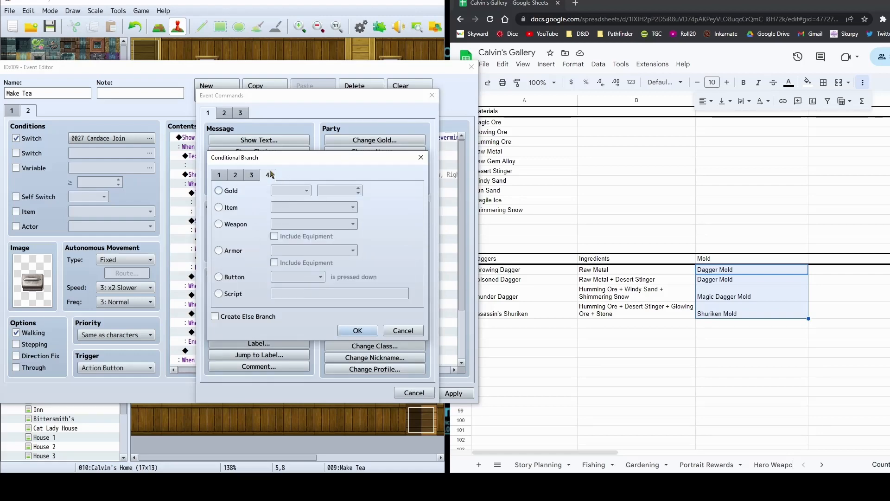
left_click(234, 207)
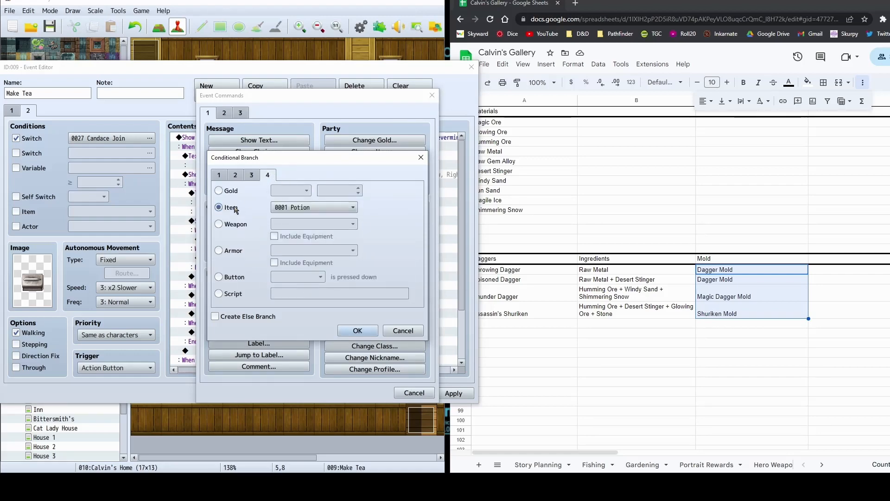
left_click(327, 207)
left_click_drag(385, 228, 384, 406)
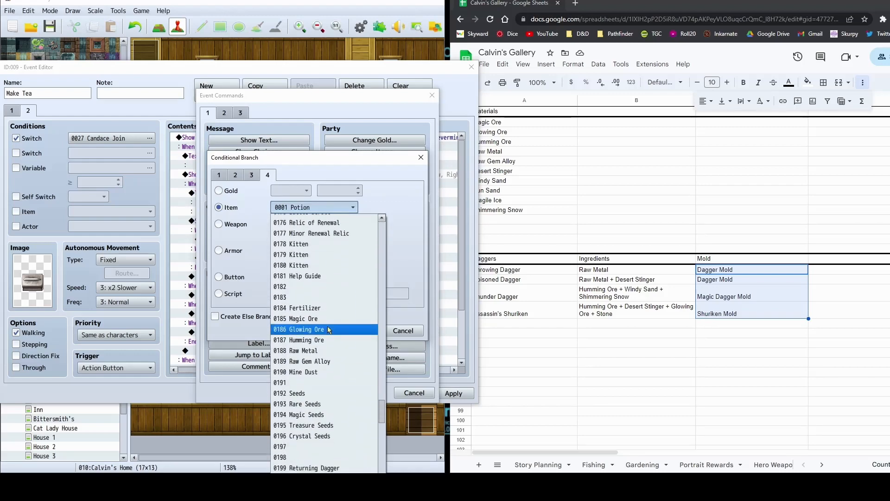
left_click(326, 350)
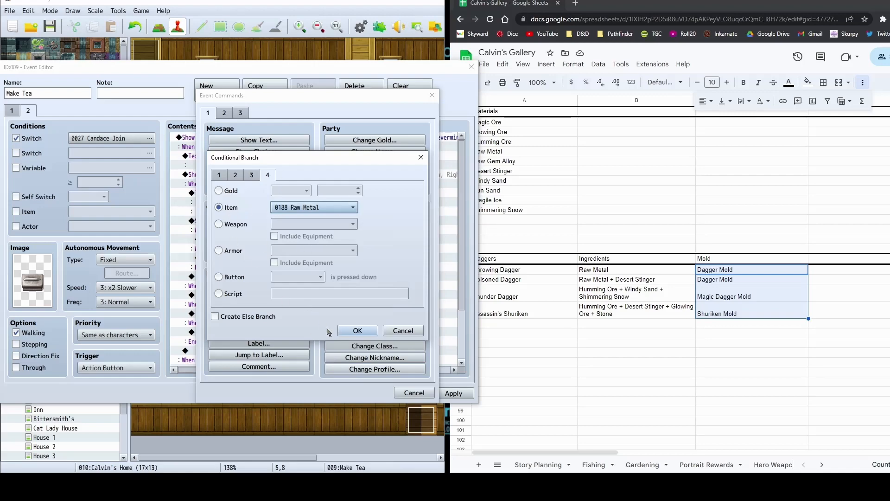
left_click(228, 318)
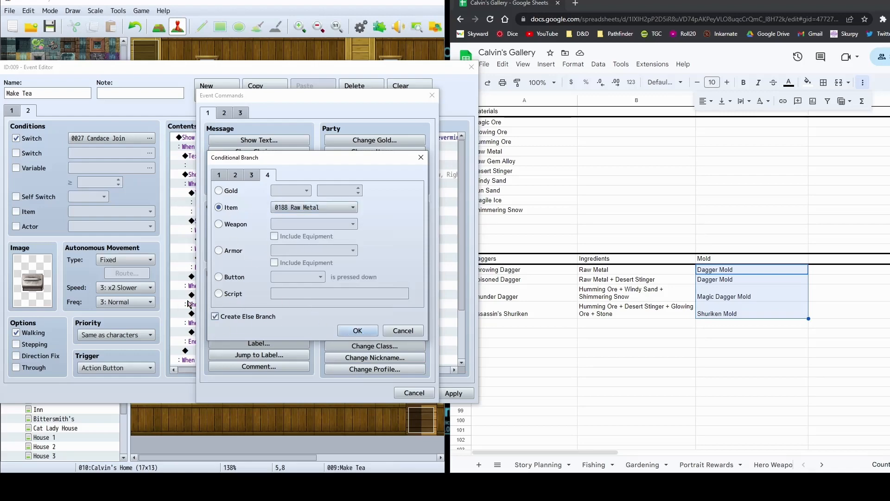
left_click(357, 330)
Start a Show Text message in the else branch of the raw metal check, using the Calvin3Face portrait
left_click(238, 243)
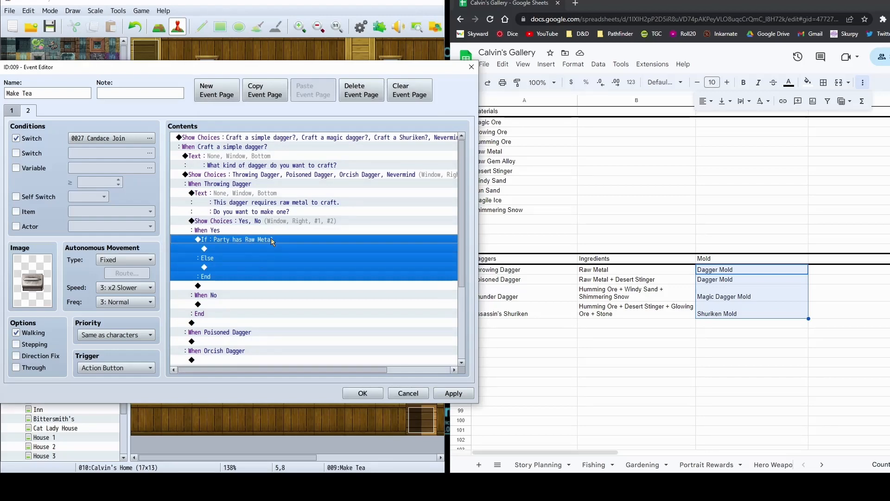
left_click(280, 252)
left_click(286, 241)
left_click(266, 270)
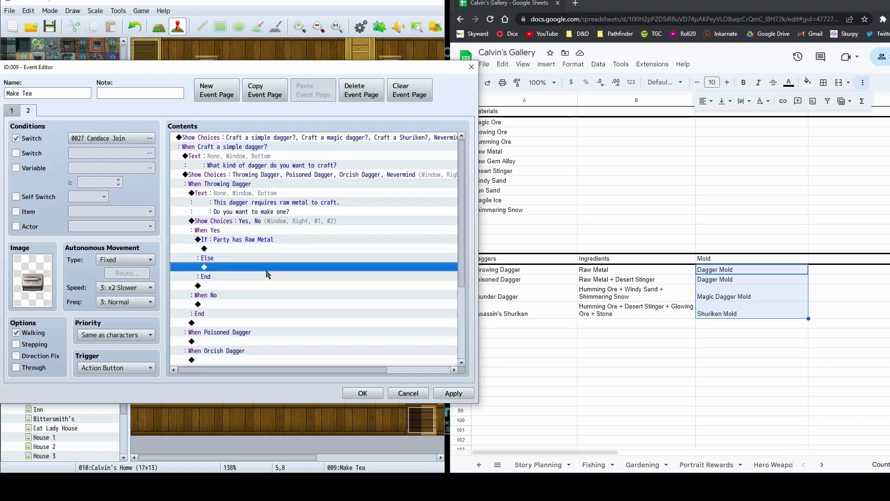
double_click(267, 274)
left_click(265, 142)
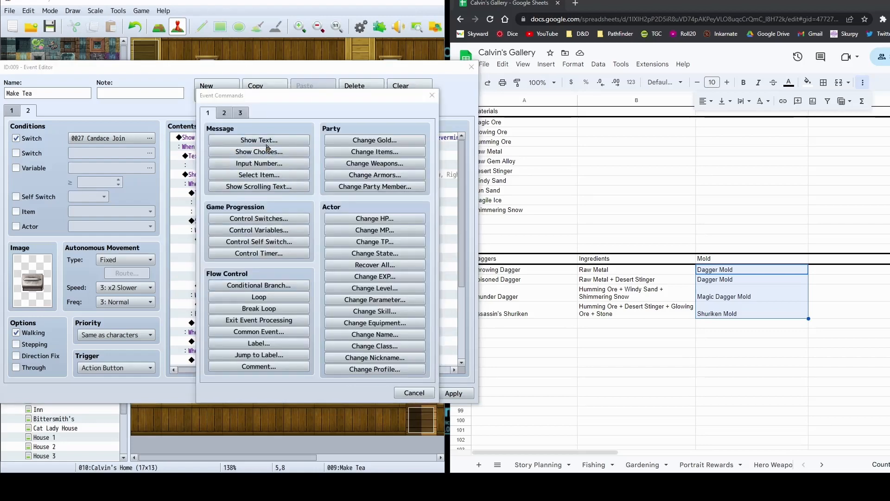
double_click(227, 225)
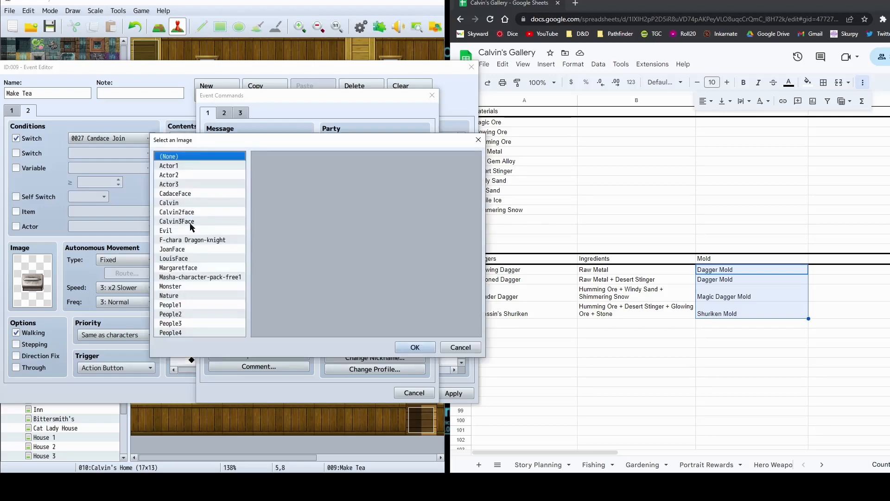
left_click(191, 221)
left_click(414, 347)
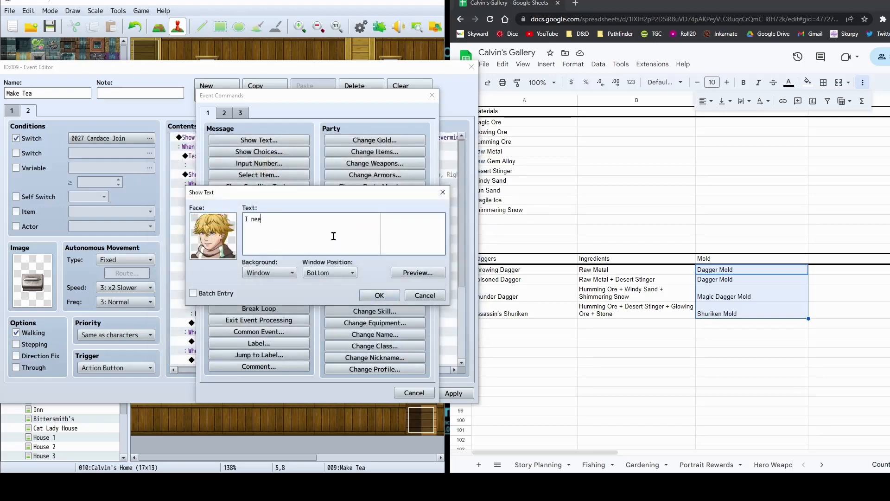
Enter the message "I need raw metal to craft this. There should be plenty in the mountains." on two lines and confirm it
type("I need raw metal to craft this.")
key("Return")
type("There should be plen")
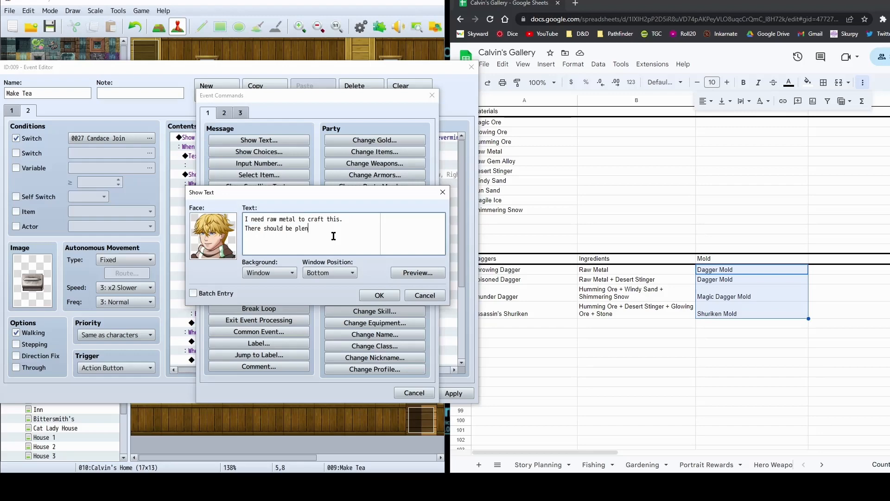
type("ty in the mountains.")
left_click(346, 219)
left_click(246, 221, "shift")
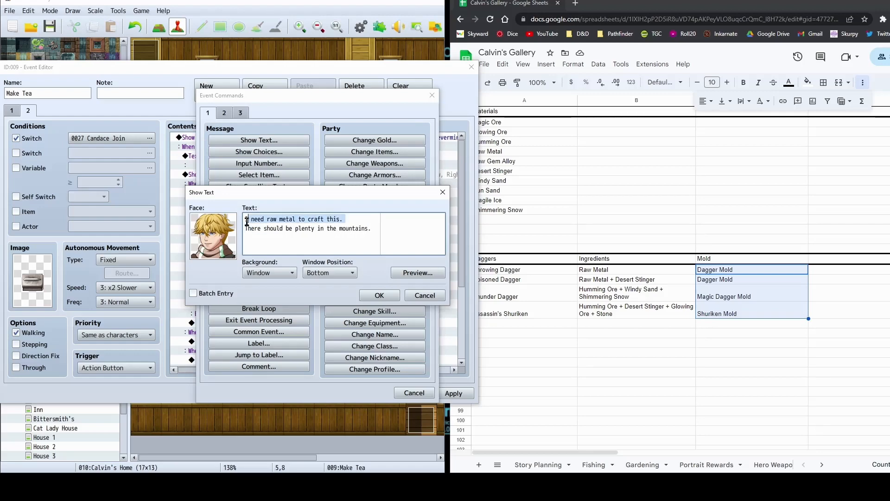
left_click_drag(369, 228, 260, 228)
left_click(380, 295)
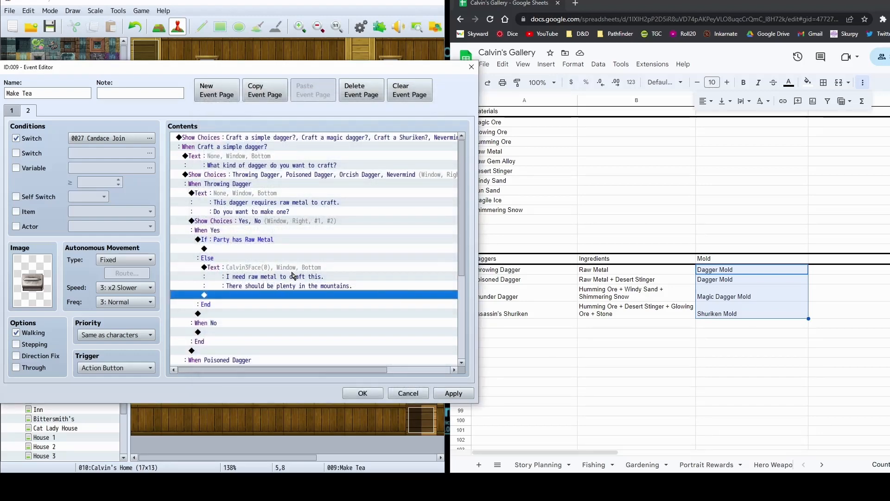
Add a Change Items command inside the Party has Raw Metal branch that decreases 0188 Raw Metal by 1
left_click(293, 277)
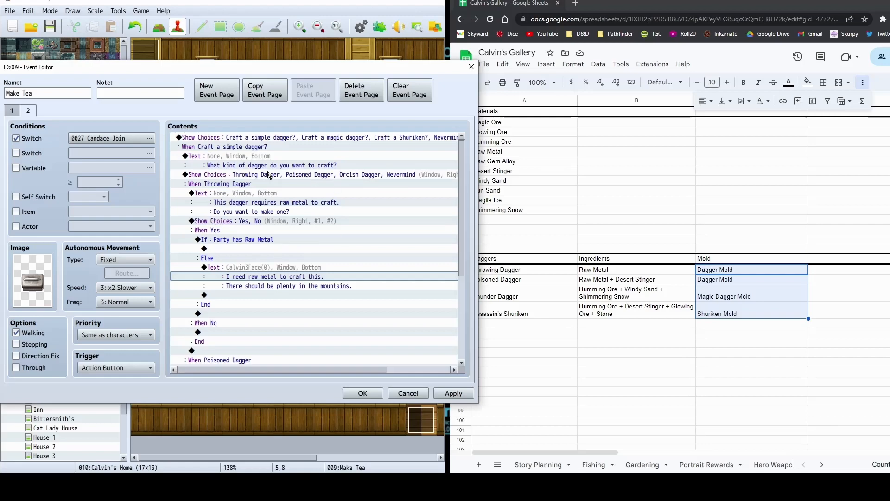
left_click(245, 194)
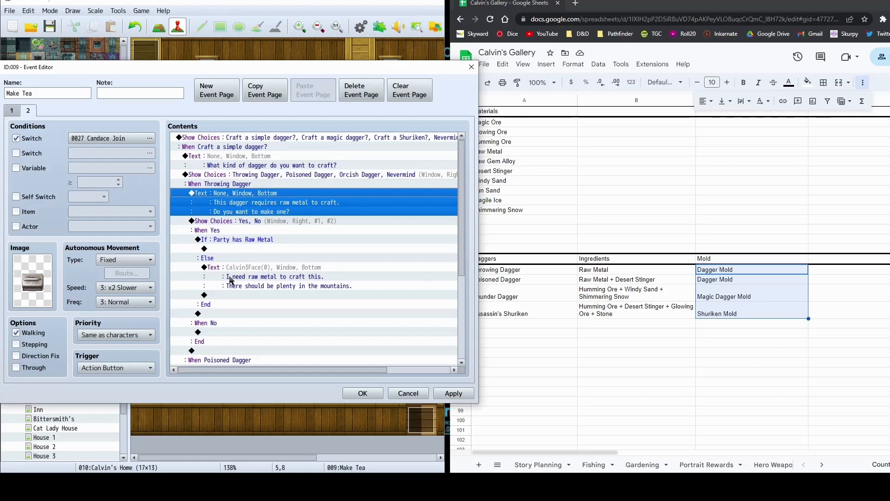
left_click(241, 259)
left_click(236, 249)
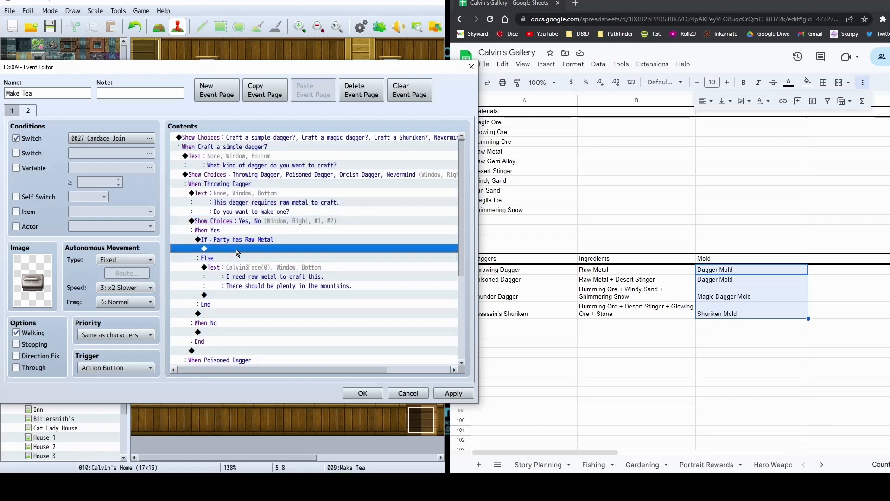
double_click(236, 249)
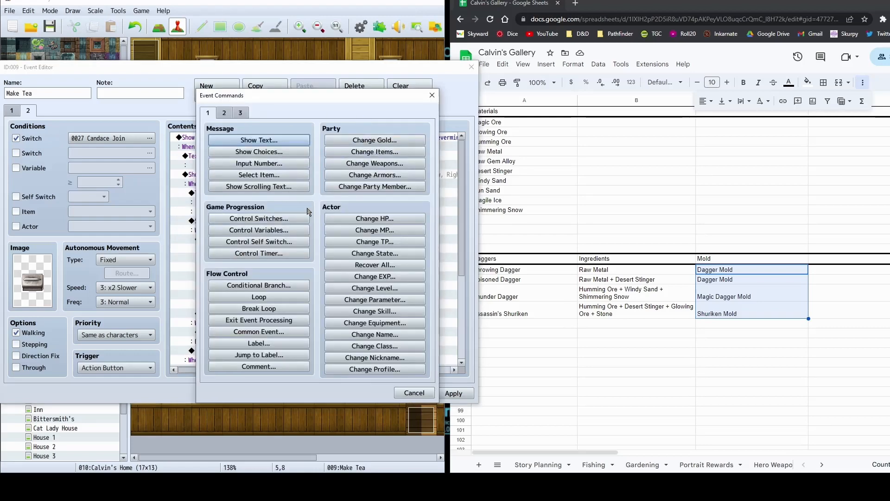
left_click(374, 151)
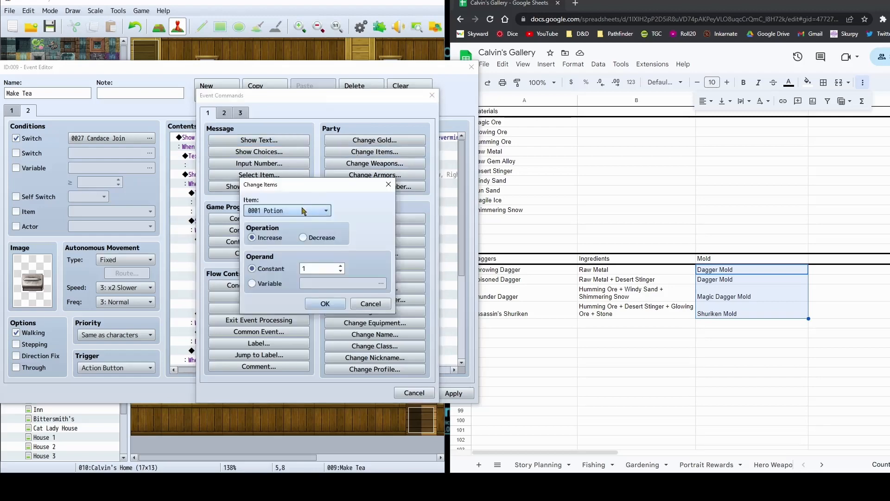
left_click(303, 210)
left_click_drag(355, 234, 355, 412)
left_click(334, 368)
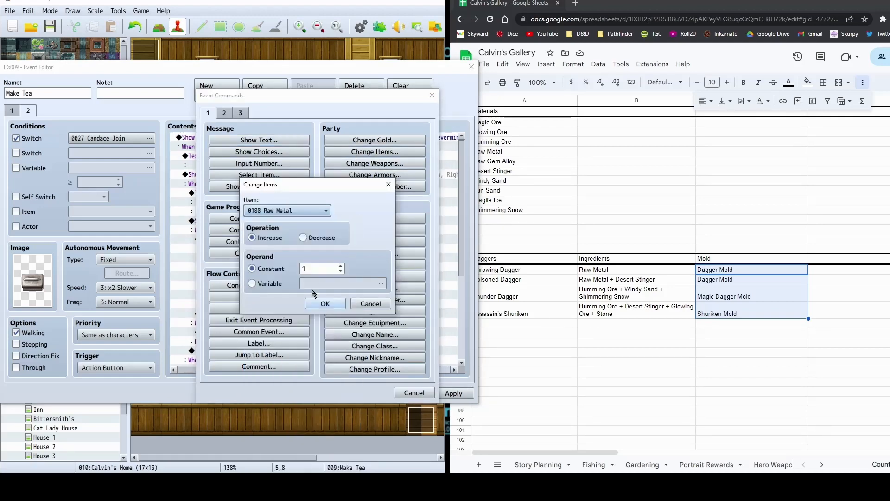
left_click(319, 239)
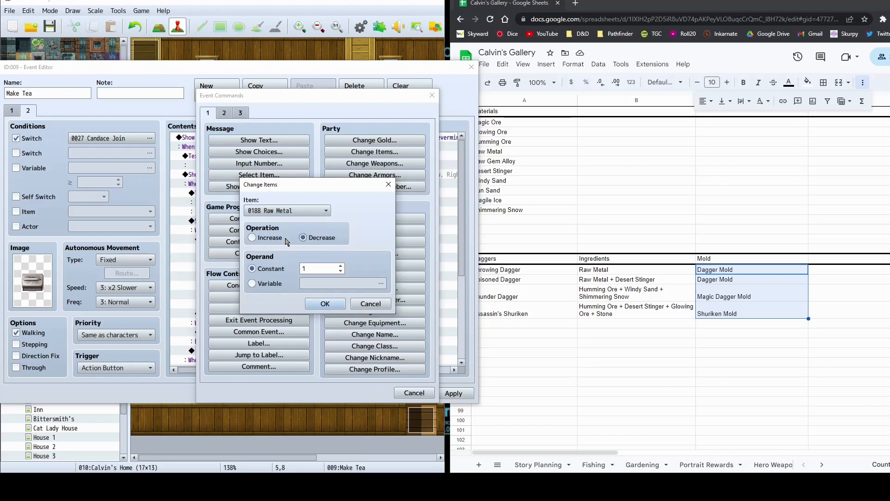
left_click(322, 302)
Add a Change Items command after the raw metal removal that increases 0200 Throwing Dagger by 1
double_click(276, 262)
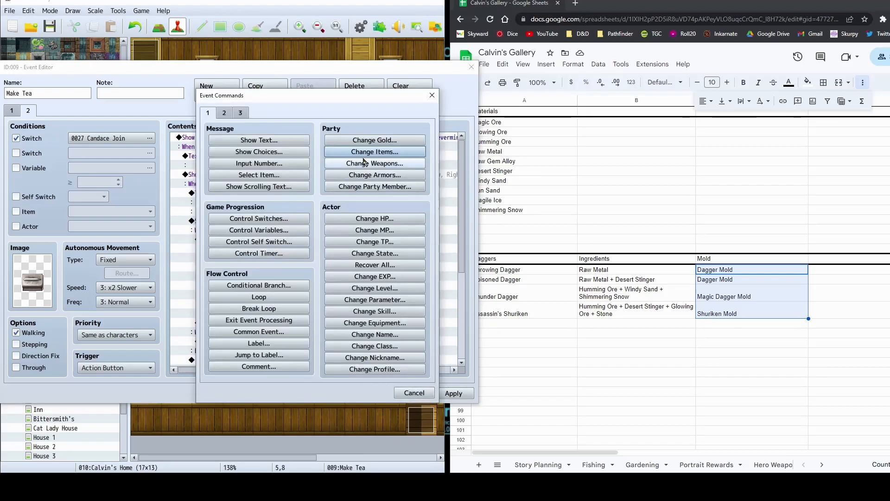
left_click(374, 152)
left_click(326, 210)
left_click_drag(357, 231, 354, 429)
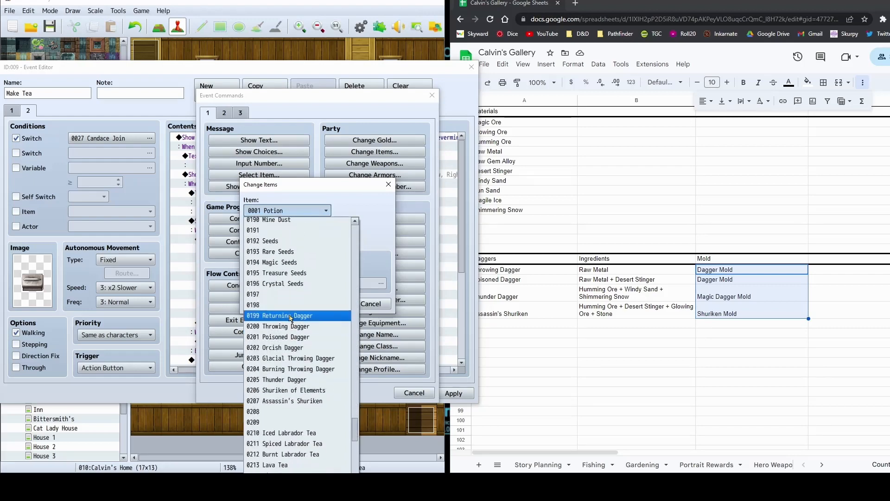
left_click(278, 326)
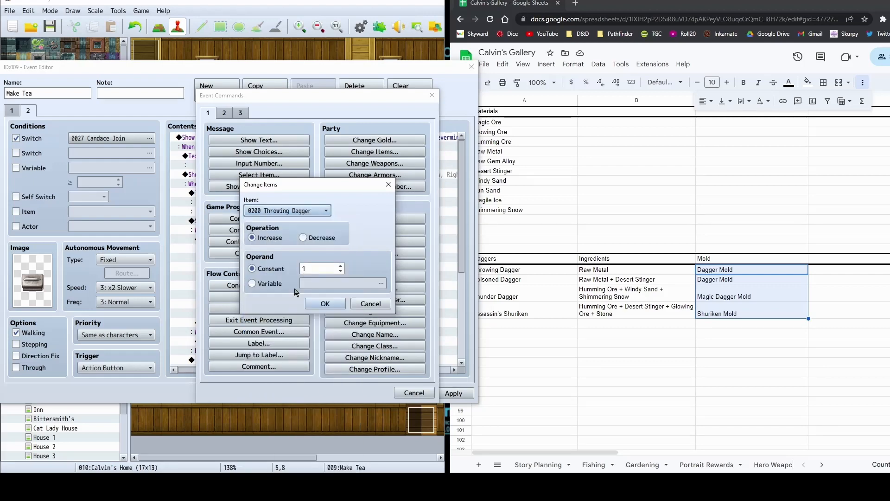
left_click(325, 303)
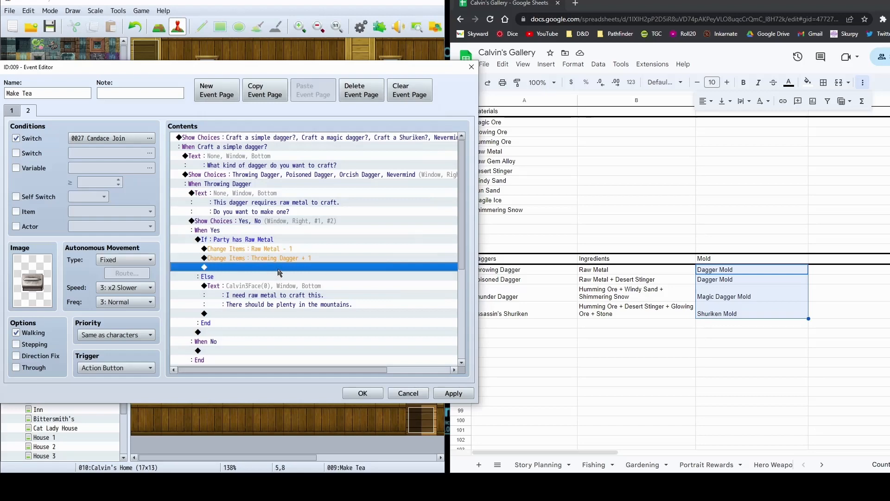
Write a Show Text message after the item changes reading "You crafted a throwing dagger!" and preview it
double_click(279, 272)
left_click(273, 141)
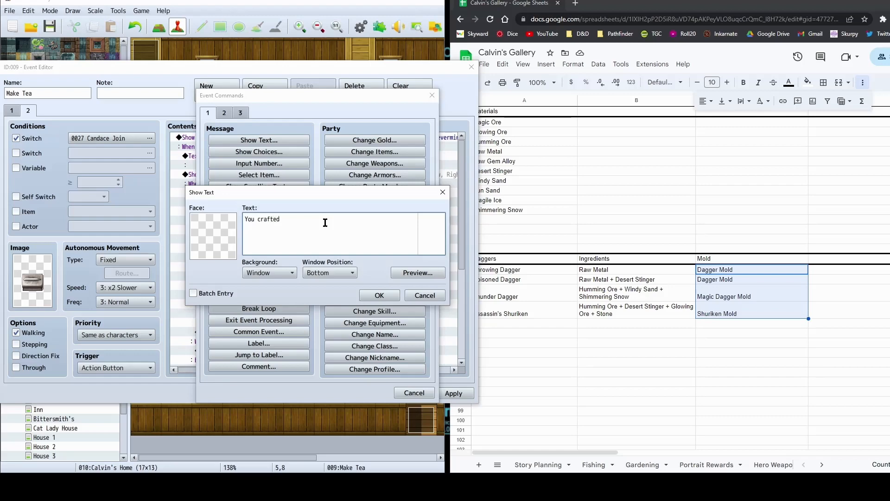
type("You crafted a throwei")
type("dagger!")
left_click(417, 273)
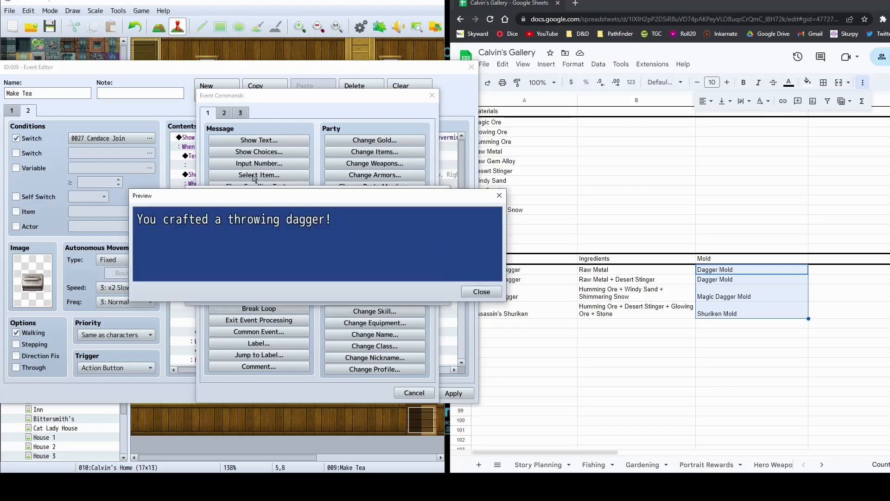
left_click(481, 292)
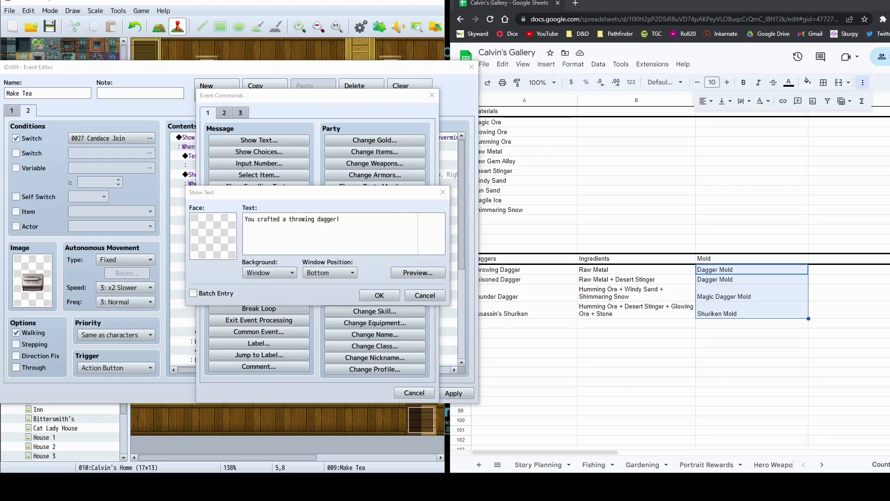
Consult the text color number chart in the browser, insert the color code \C[17] before "throwing dagger!" in the message, and preview it
left_click_drag(889, 224, 438, 1)
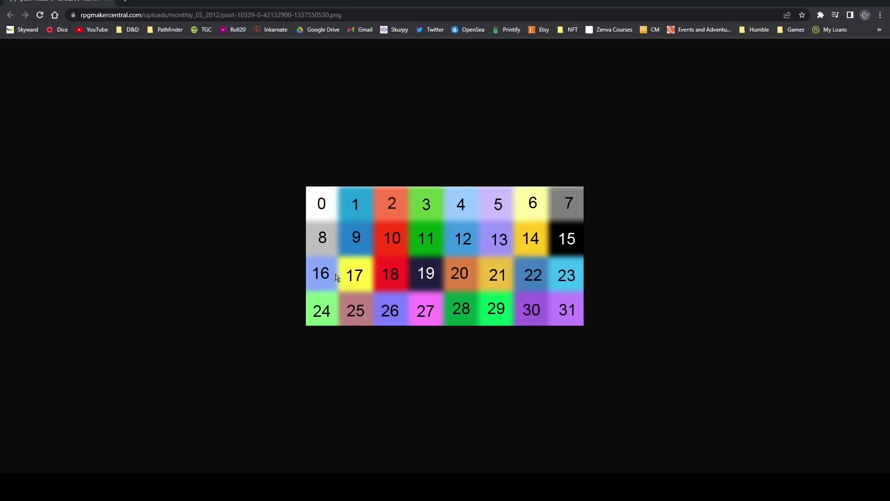
left_click_drag(54, 2, 889, 94)
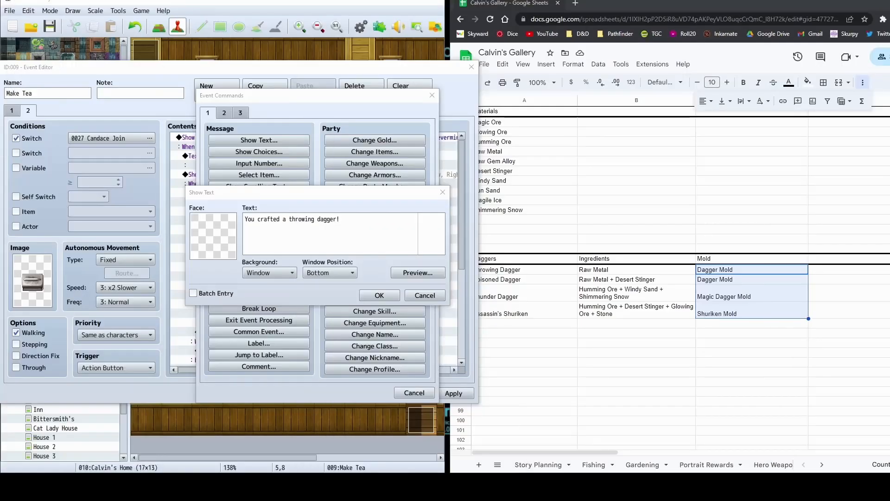
left_click(321, 216)
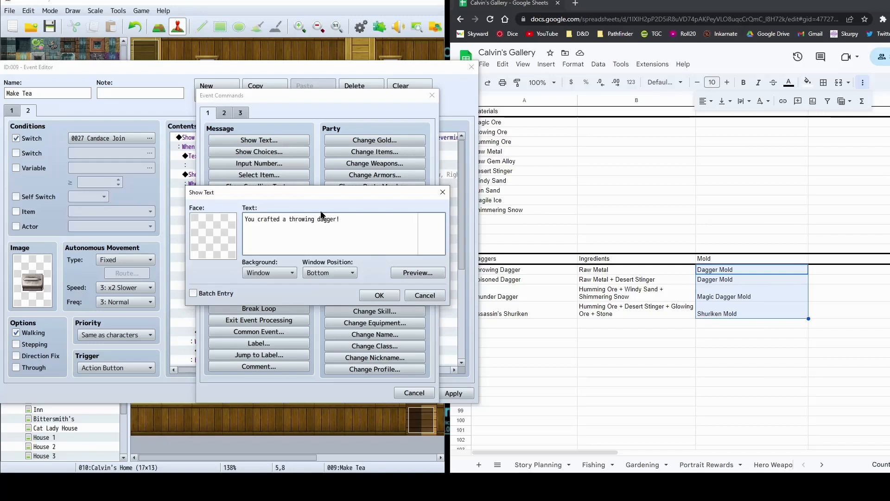
type("\\C")
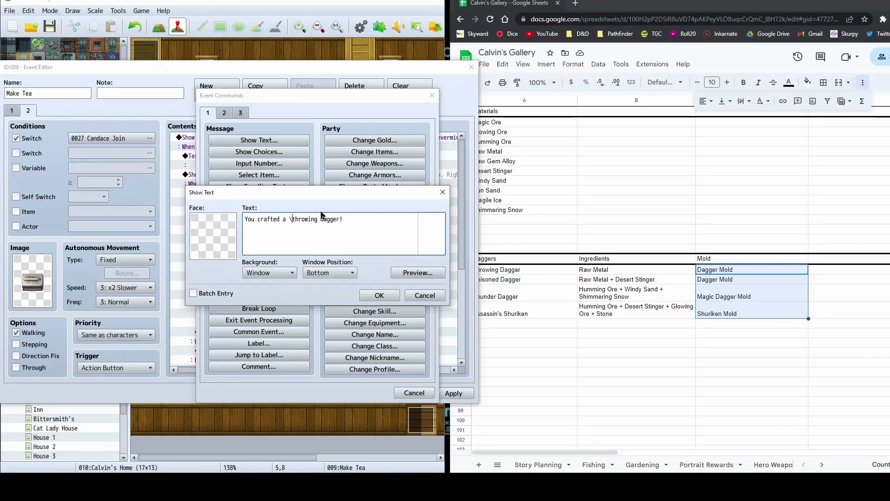
type("[]")
key("Left")
type("17")
left_click(409, 272)
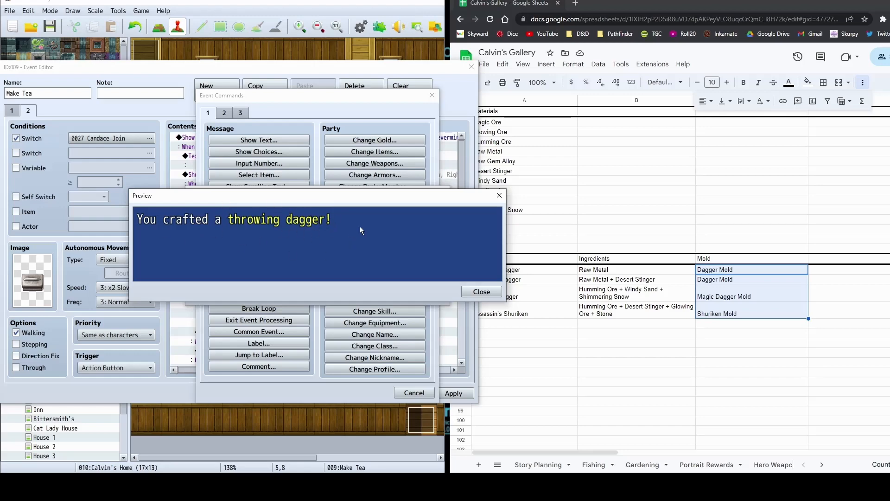
left_click(481, 291)
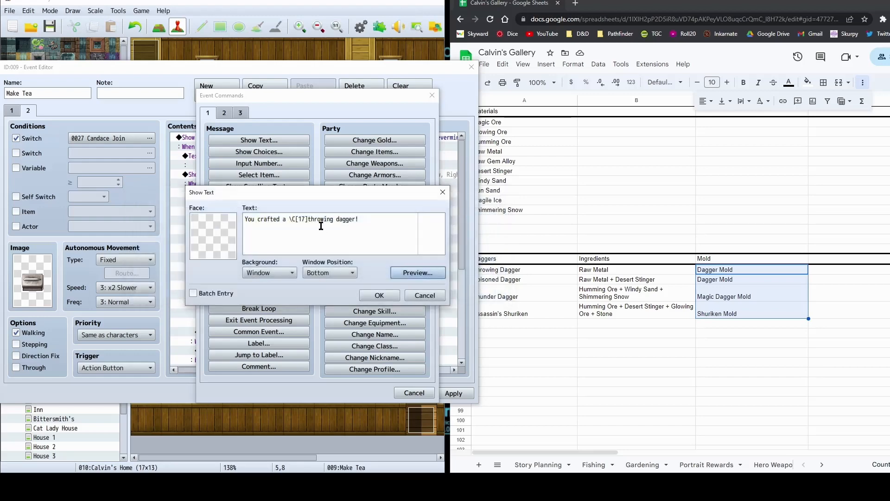
Insert the color code \C[0] before the exclamation mark in the throwing dagger message, preview it, and accept the message
left_click(356, 217)
type("!")
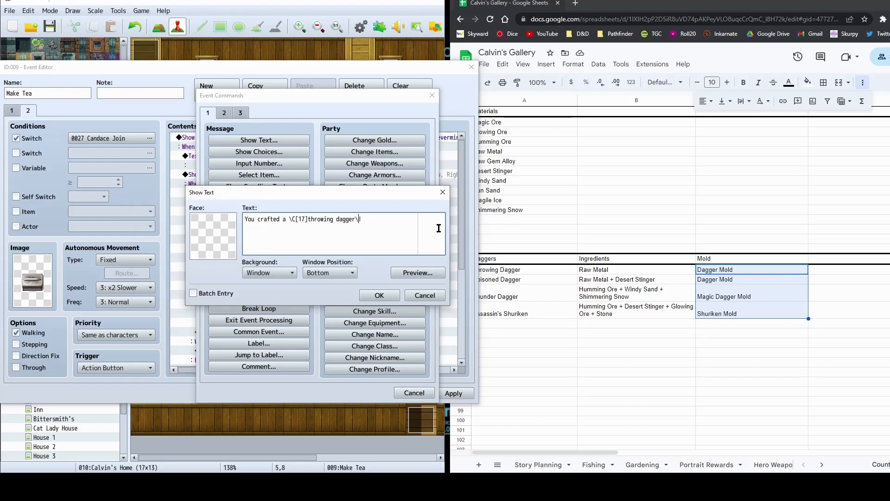
type("[]0")
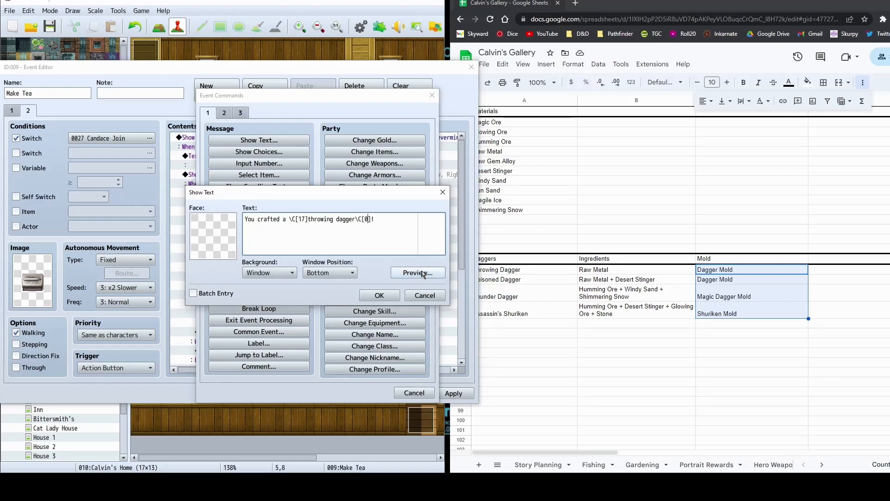
left_click(417, 273)
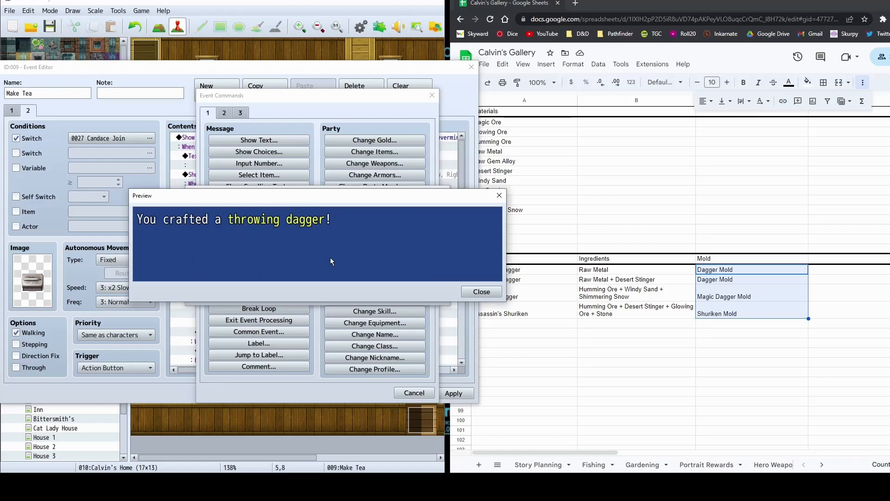
left_click(481, 292)
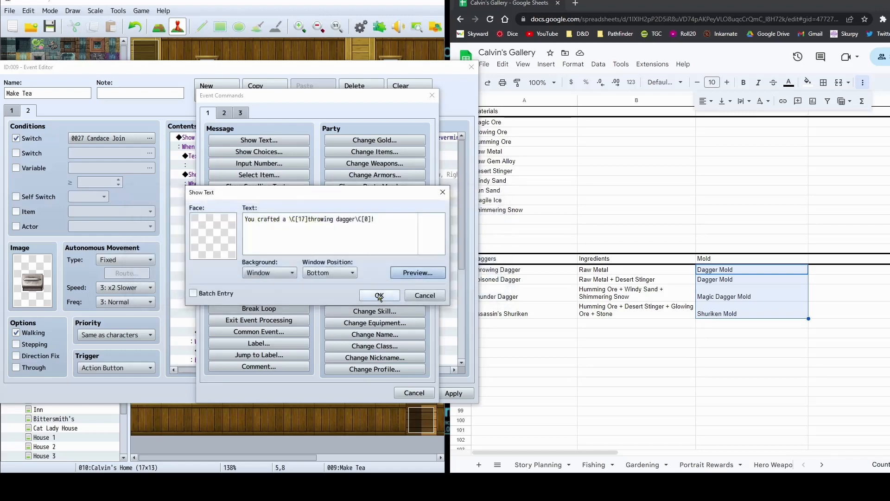
left_click(379, 296)
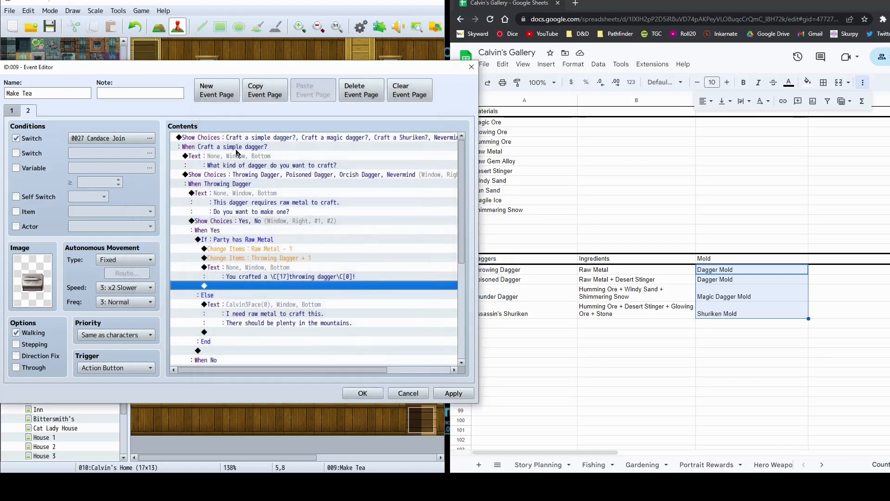
Apply the changes to the Make Tea event, close it, and save the project
left_click(454, 394)
left_click(363, 394)
left_click(9, 10)
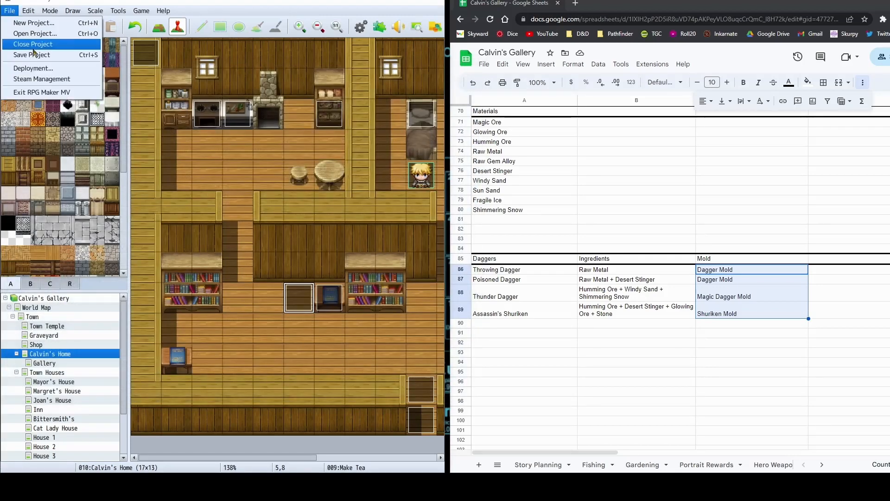
left_click(35, 55)
double_click(299, 302)
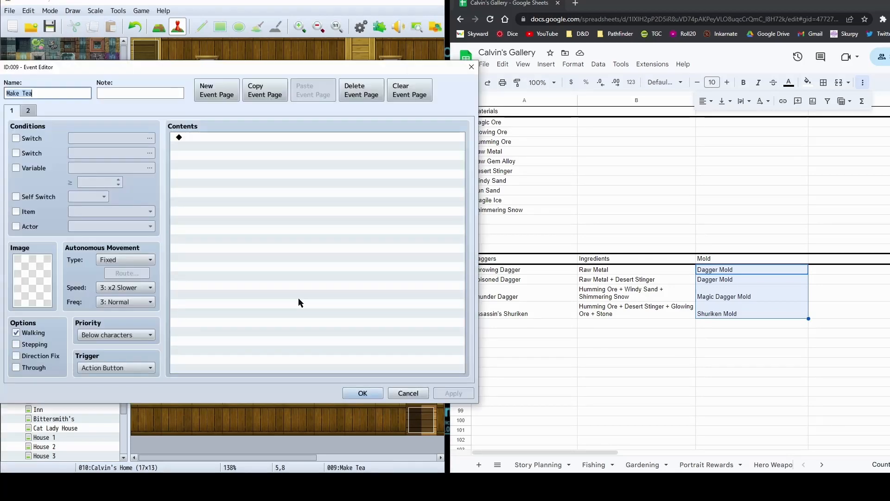
left_click(28, 111)
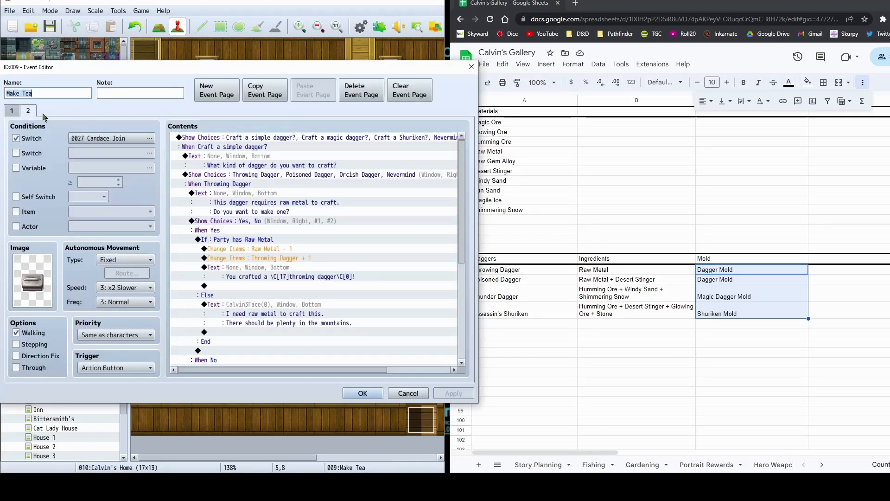
left_click(304, 240)
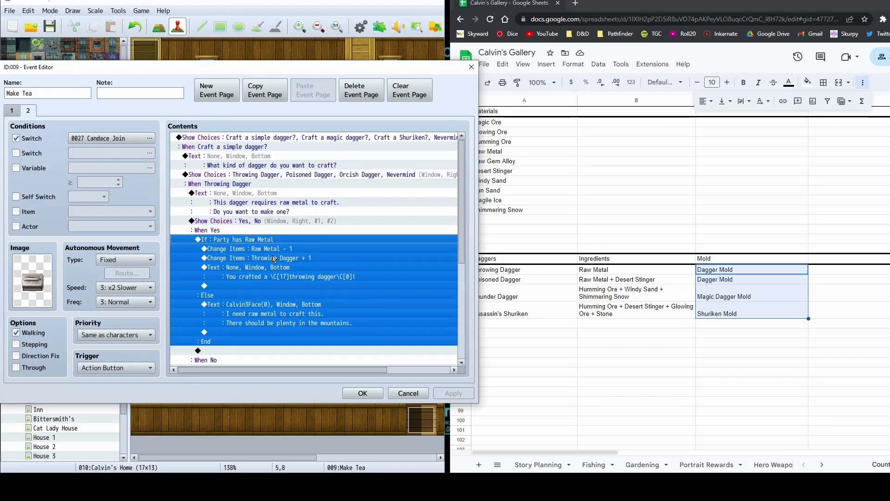
left_click(290, 250)
left_click(251, 240)
double_click(258, 250)
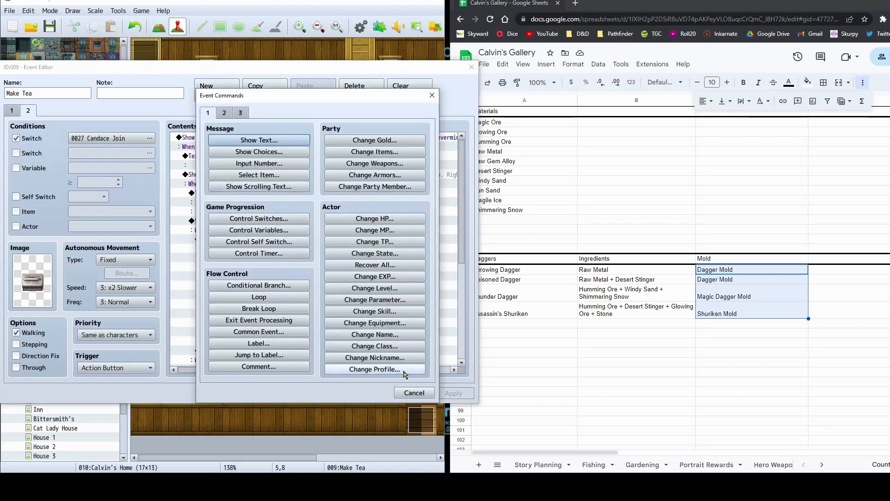
left_click(414, 392)
left_click(363, 393)
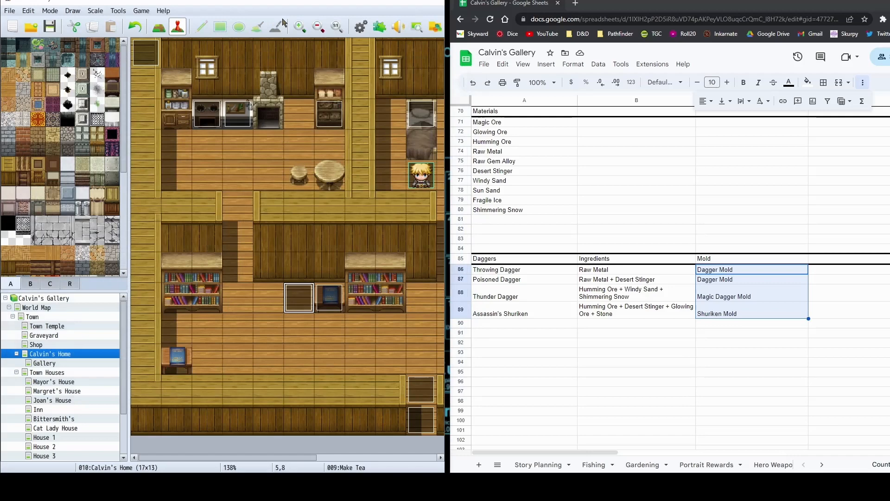
Name the empty item slot 0191 in the database "Dagger Mold"
left_click(361, 26)
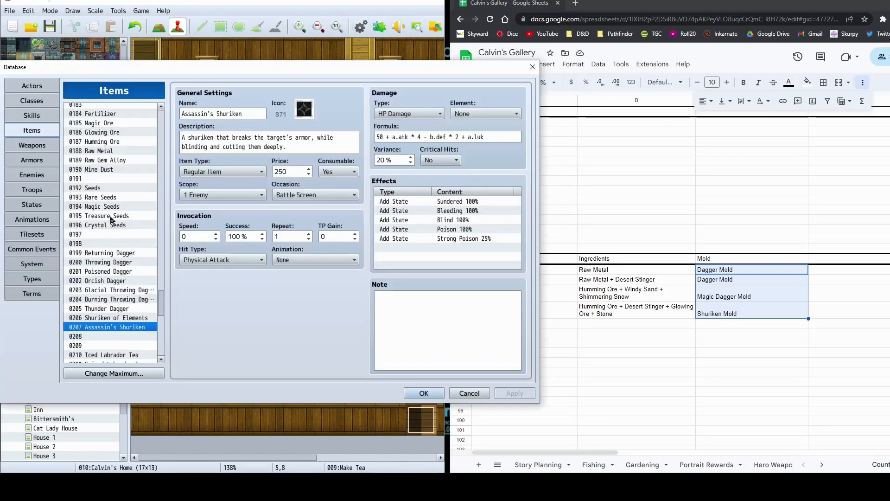
scroll(111, 175, "up", 2)
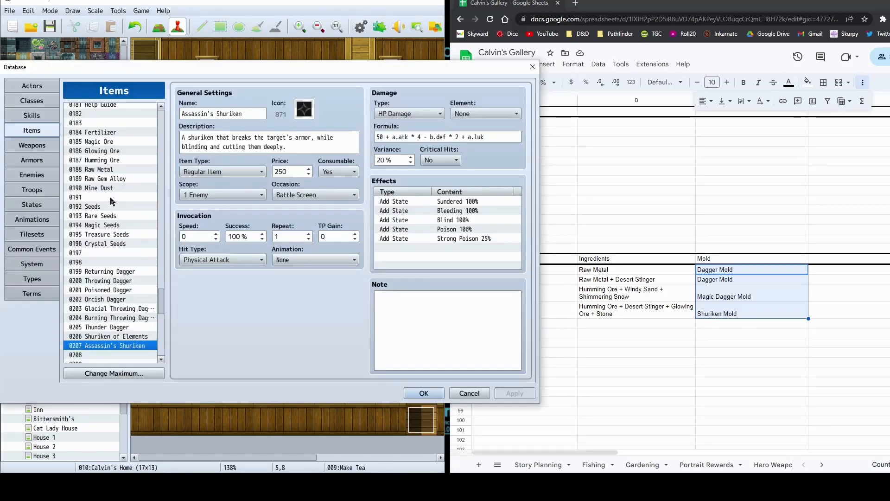
left_click(111, 197)
left_click(238, 114)
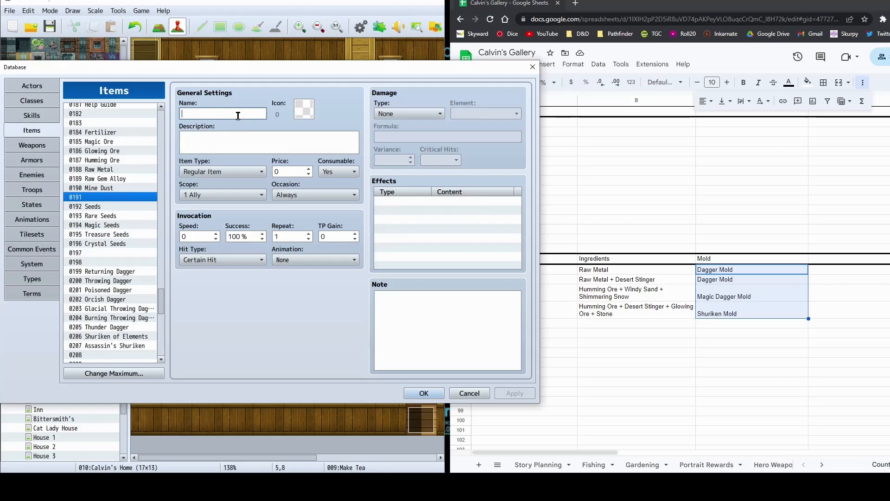
type("Dagger Mold")
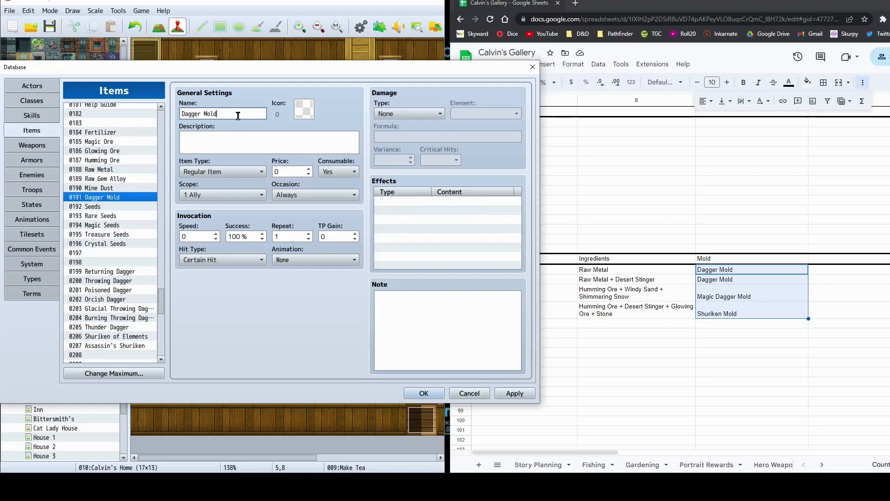
Give the Dagger Mold dagger icon 1024 and the description "A mold used to make daggers."
double_click(304, 109)
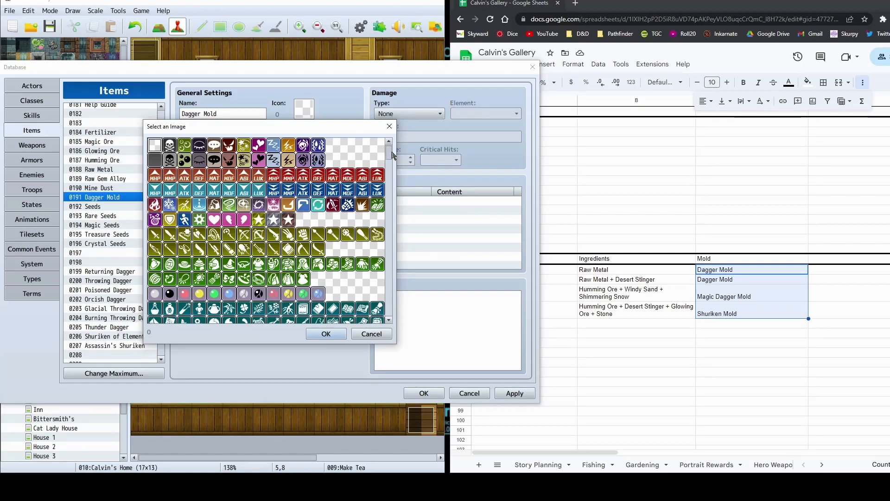
left_click_drag(386, 153, 391, 227)
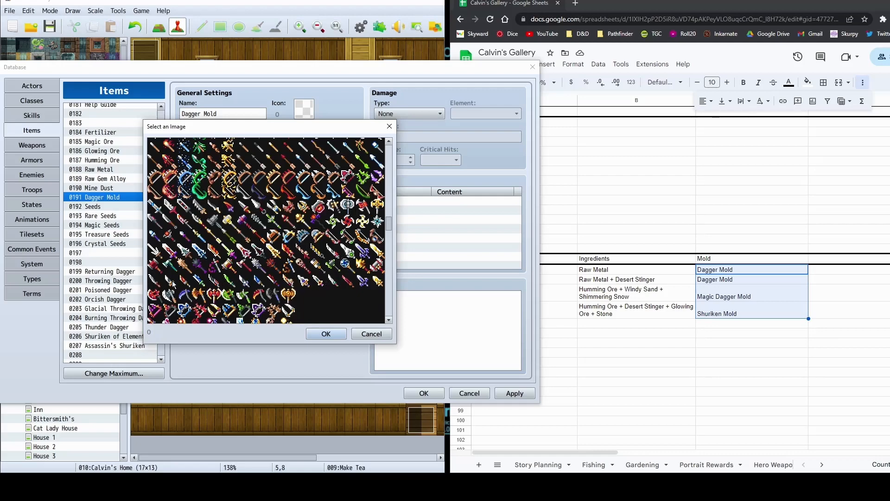
double_click(155, 281)
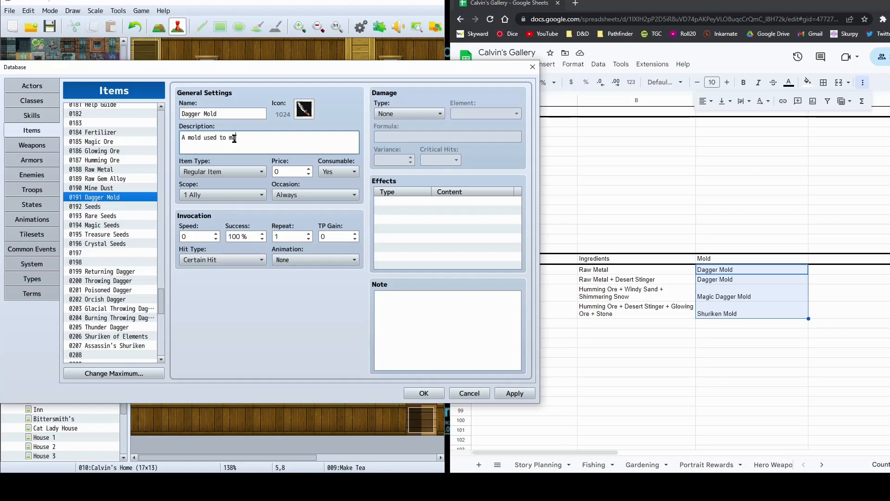
type("aggers.")
Make the Dagger Mold a non-consumable Key Item with scope None and occasion Never
left_click(214, 173)
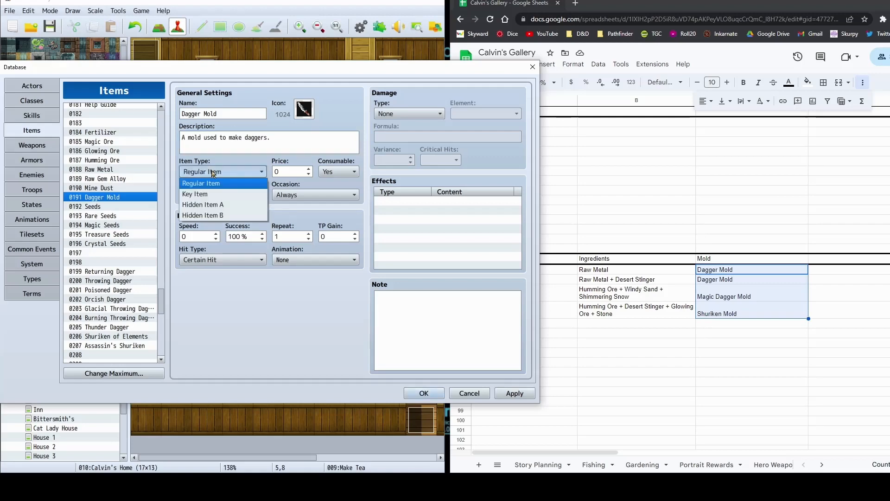
left_click(195, 193)
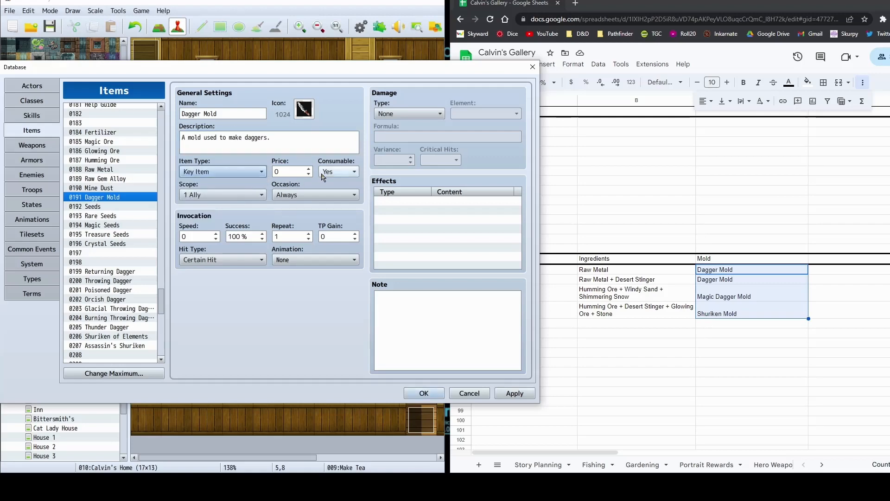
left_click(343, 172)
left_click(343, 195)
left_click(216, 194)
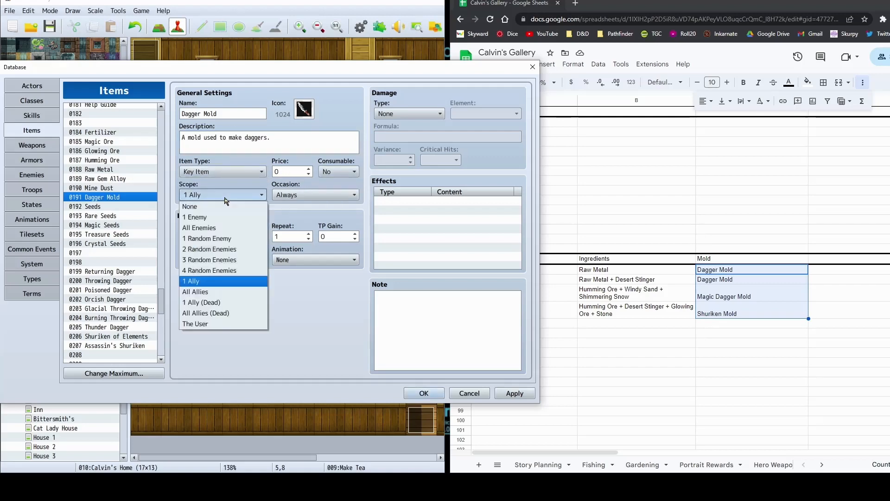
left_click(216, 210)
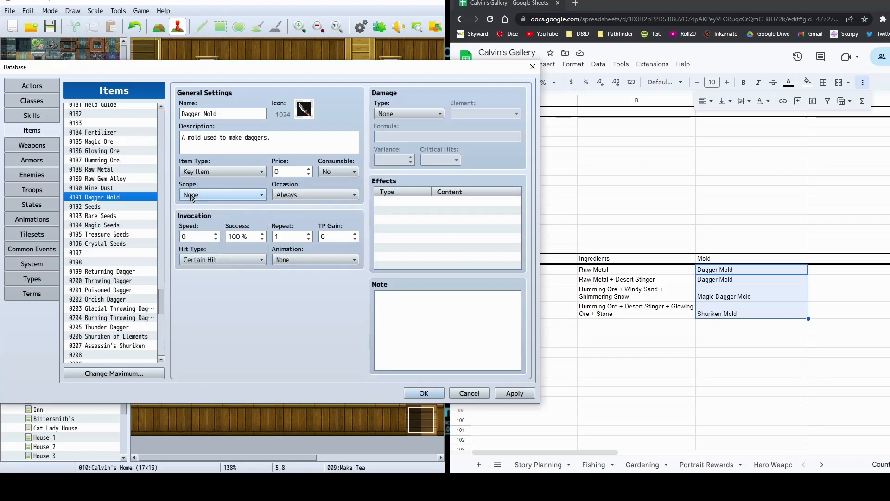
left_click(185, 195)
left_click(194, 207)
left_click(310, 195)
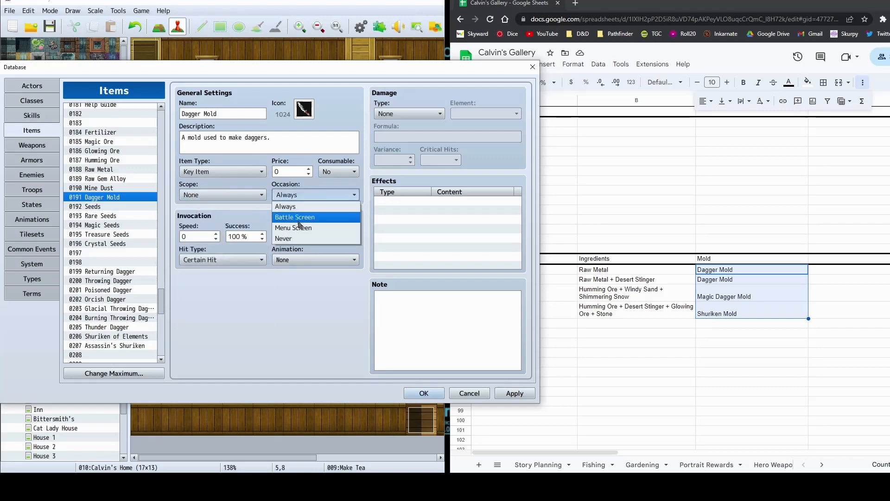
left_click(302, 238)
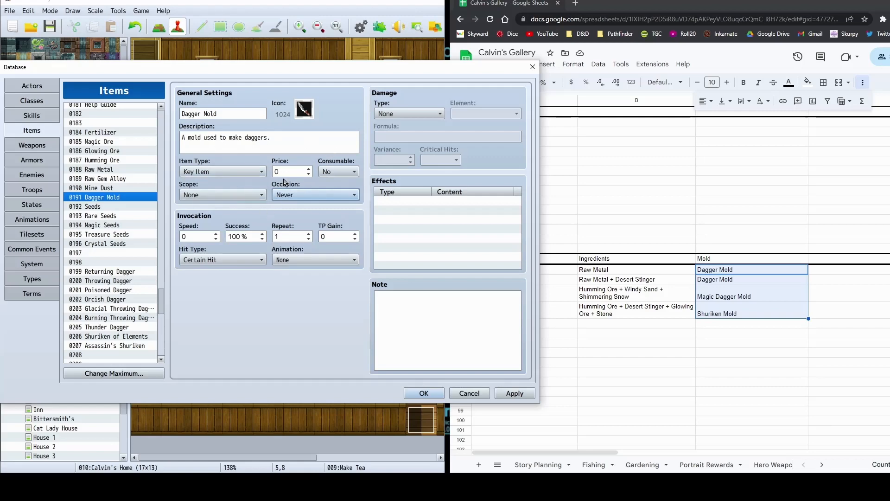
Set the Dagger Mold's price to 500, then apply the database changes and close the database
left_click(292, 167)
left_click(314, 135)
left_click(301, 140)
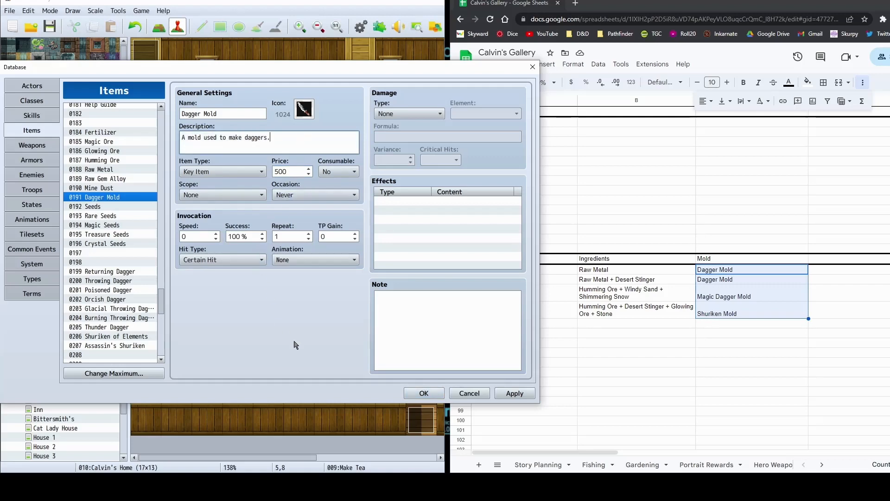
left_click(514, 393)
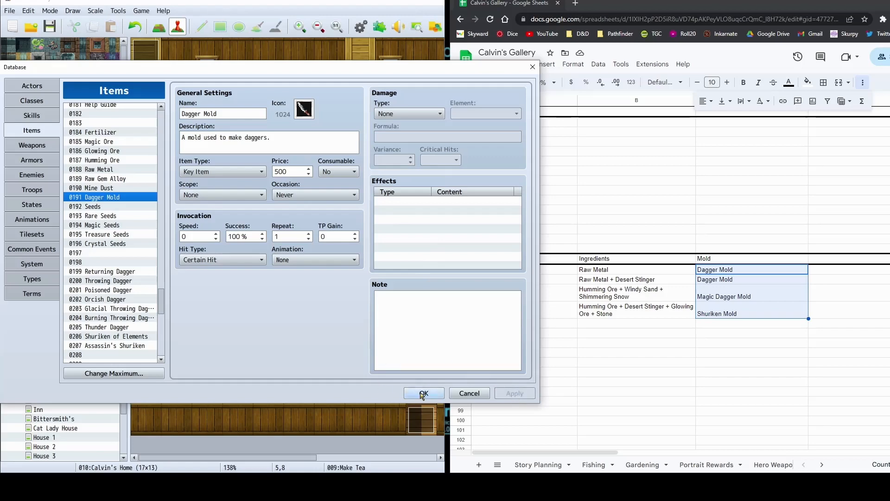
left_click(422, 393)
Open page 2 of the Make Tea event and select the Raw Metal condition in the Throwing Dagger branch
double_click(302, 299)
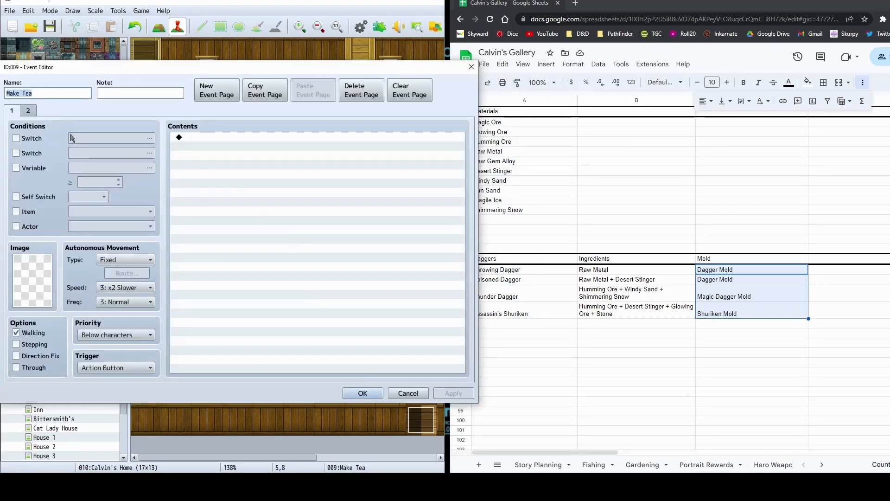
left_click(32, 115)
left_click(268, 240)
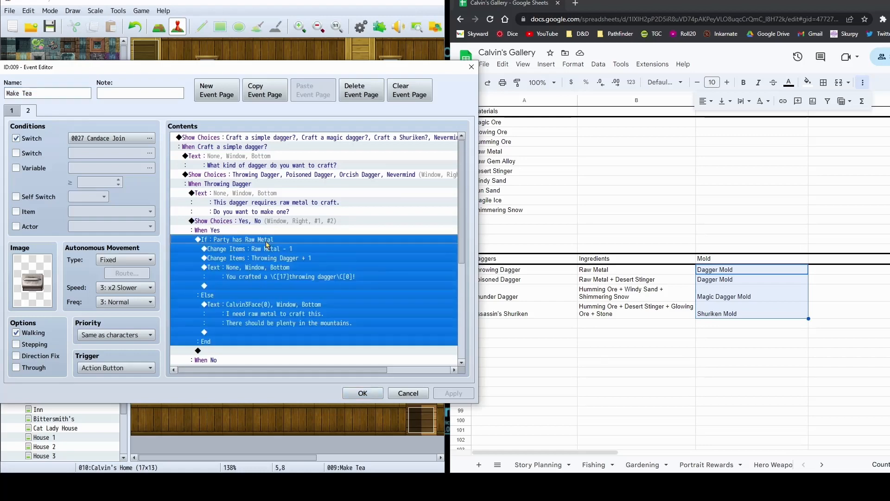
left_click(219, 249)
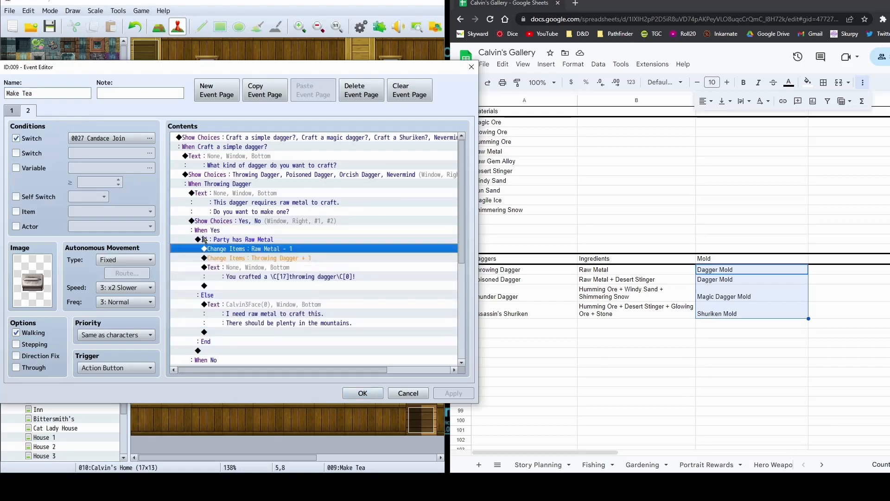
left_click(204, 237)
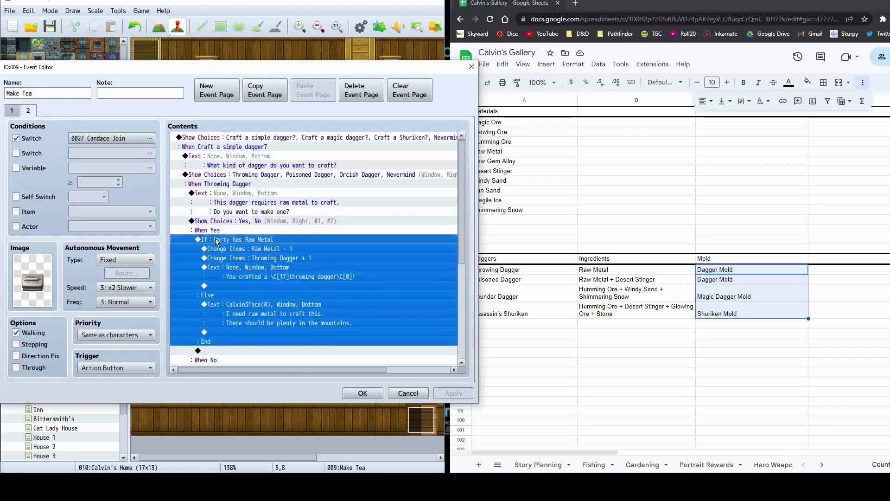
Insert a conditional branch before the Throwing Dagger's raw metal text, checking that the party has item 0191 Dagger Mold
left_click(184, 199)
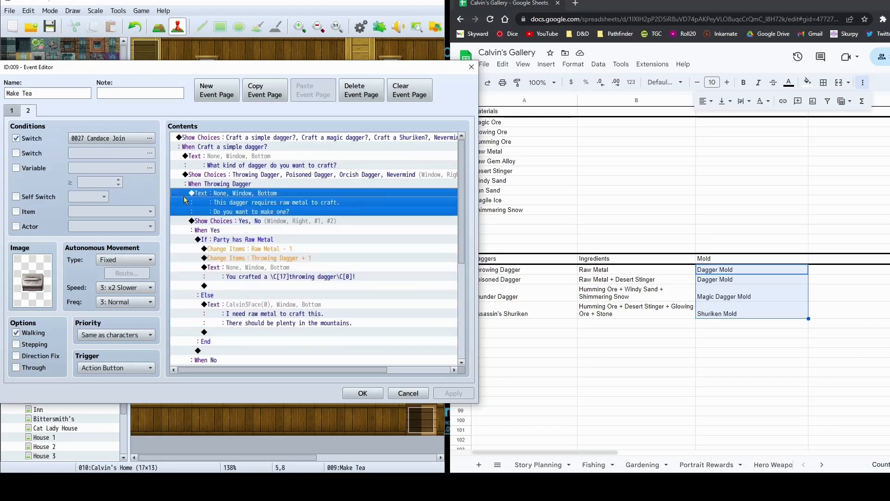
key("Insert")
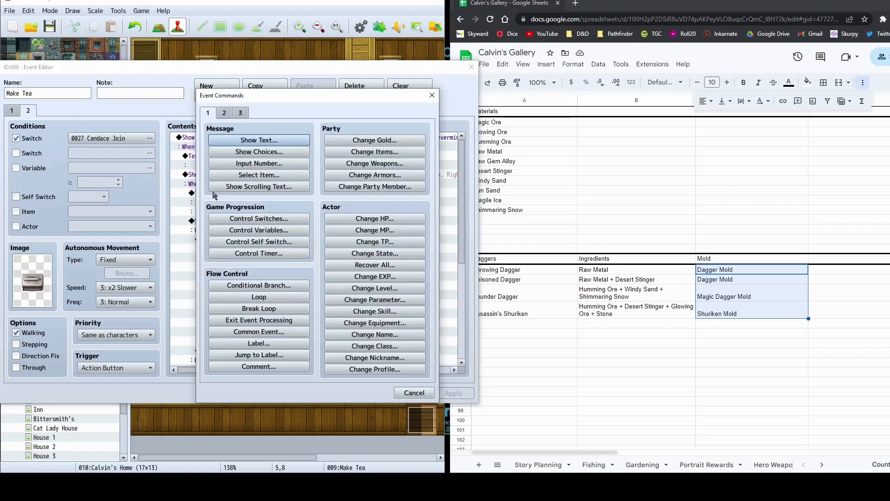
left_click(282, 286)
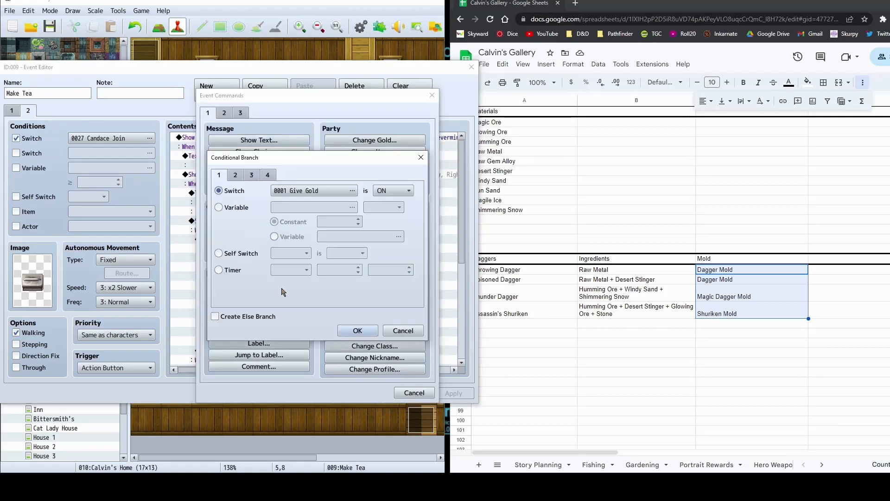
left_click(269, 174)
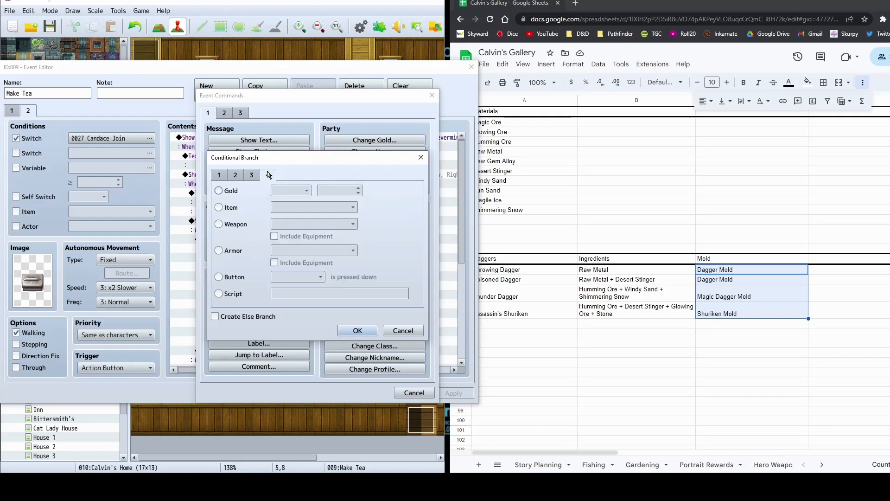
left_click(223, 175)
left_click(269, 174)
left_click(218, 208)
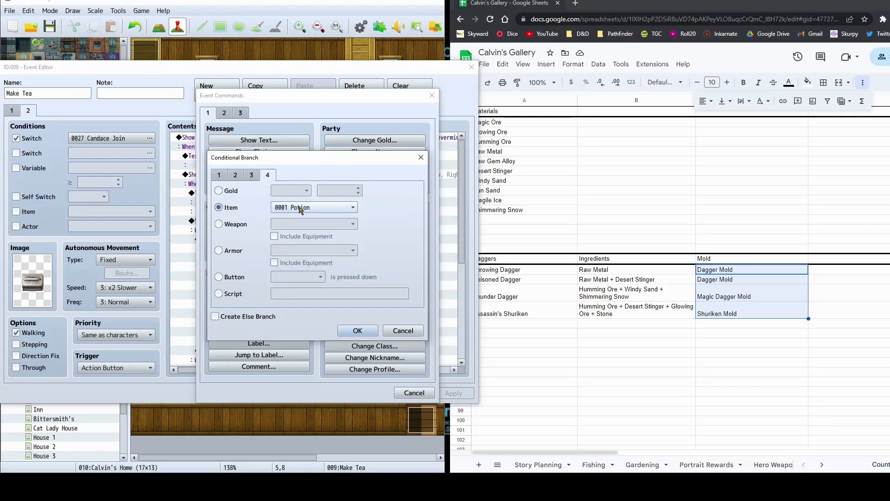
left_click(337, 208)
left_click_drag(382, 234, 383, 414)
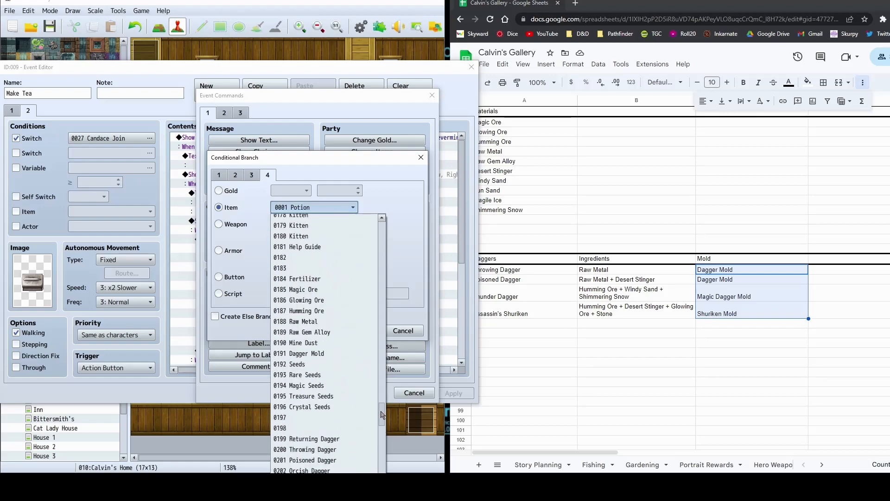
left_click(326, 354)
left_click(358, 330)
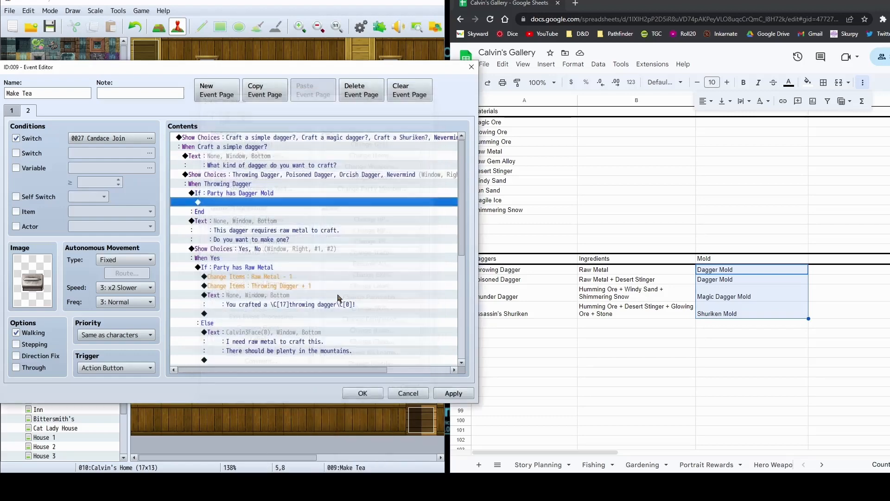
Add an Else branch to the Dagger Mold condition
left_click(231, 192)
double_click(219, 196)
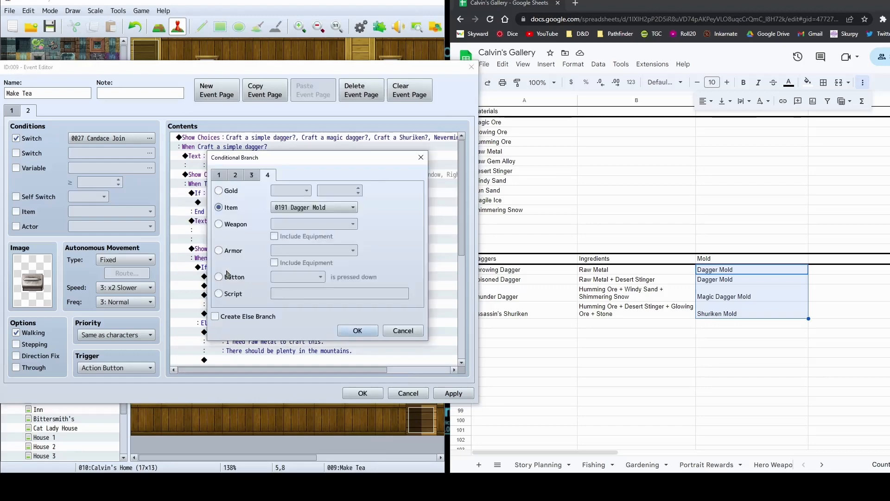
left_click(356, 330)
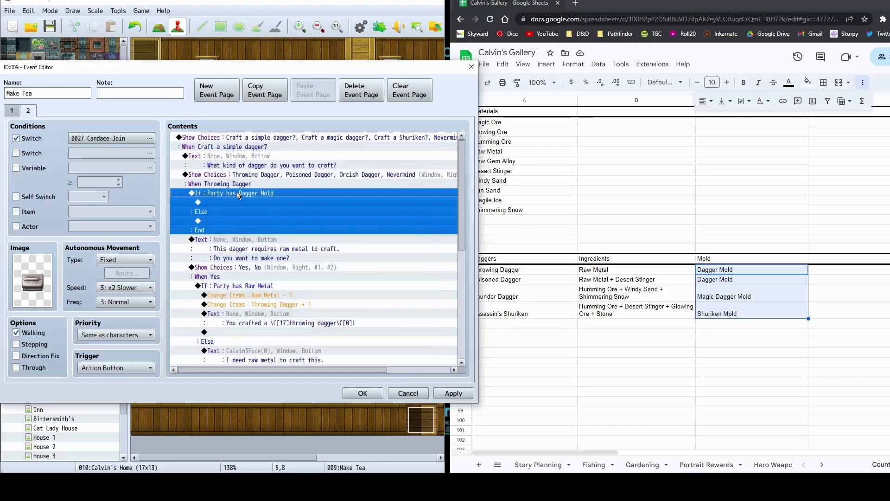
Move the raw metal text and its whole Yes/No choice block inside the Dagger Mold condition's true branch
left_click(250, 241)
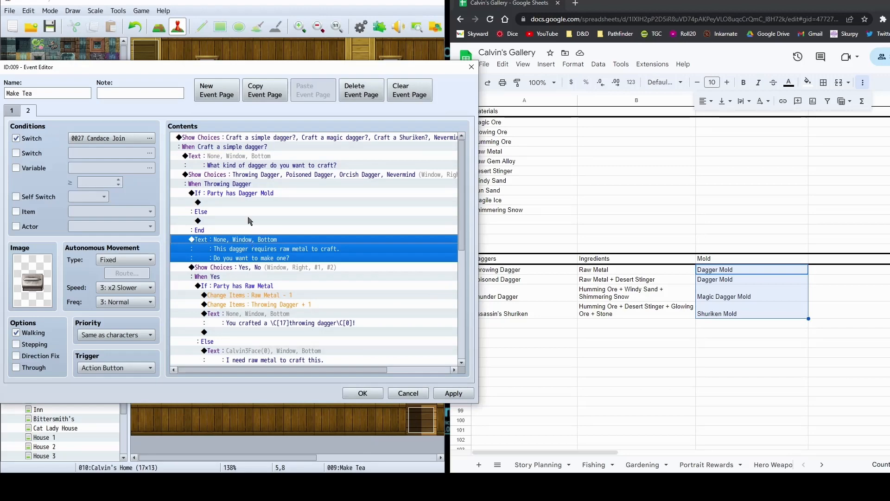
key("shift+Down")
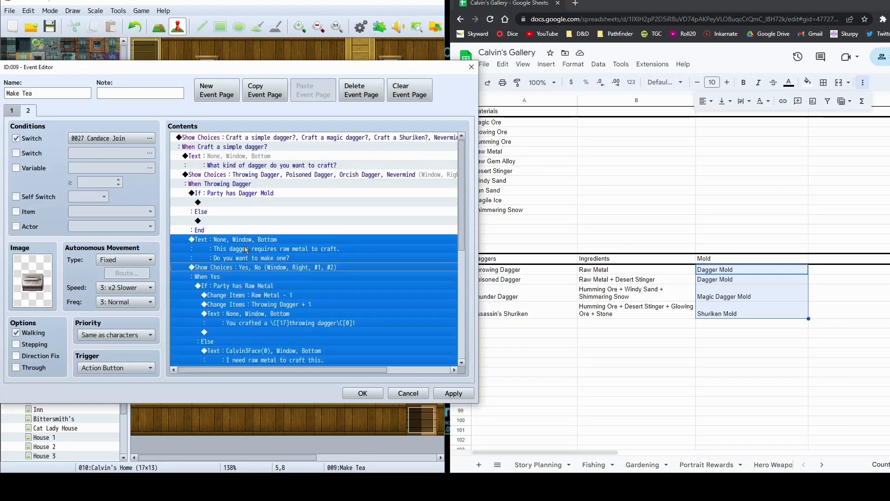
key("Delete")
left_click(238, 204)
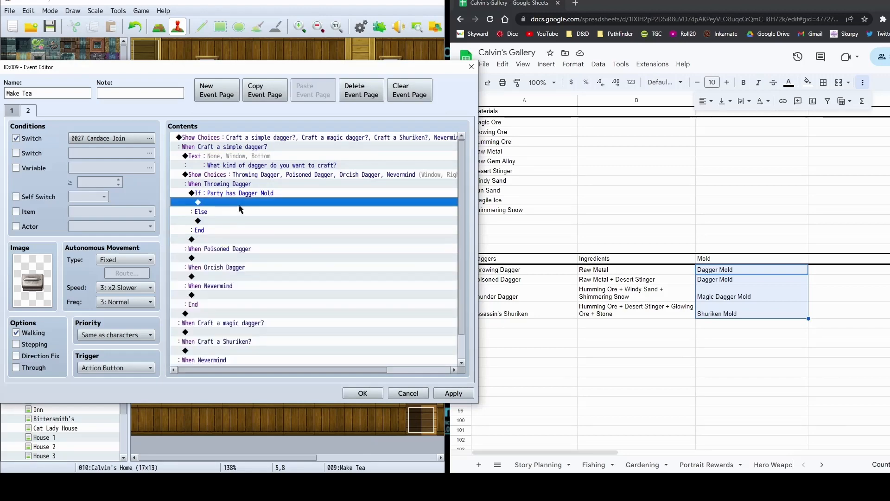
key("ctrl+v")
left_click(278, 158)
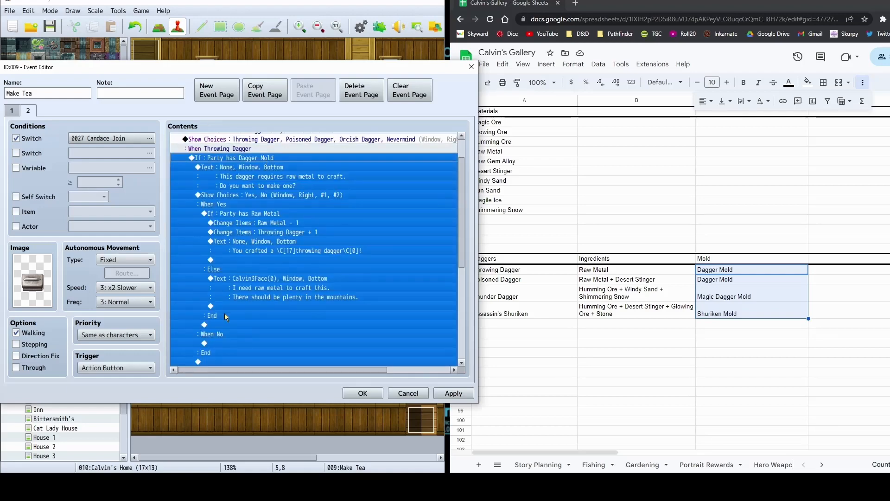
Examine the Throwing Dagger branch's mold condition, crafting prompt, item changes and messages in the event contents
left_click(302, 175)
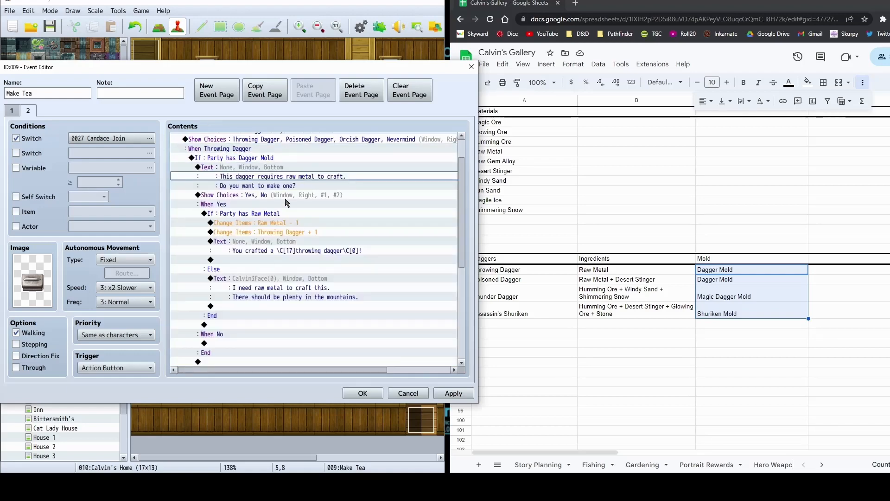
left_click(286, 202)
left_click(281, 223)
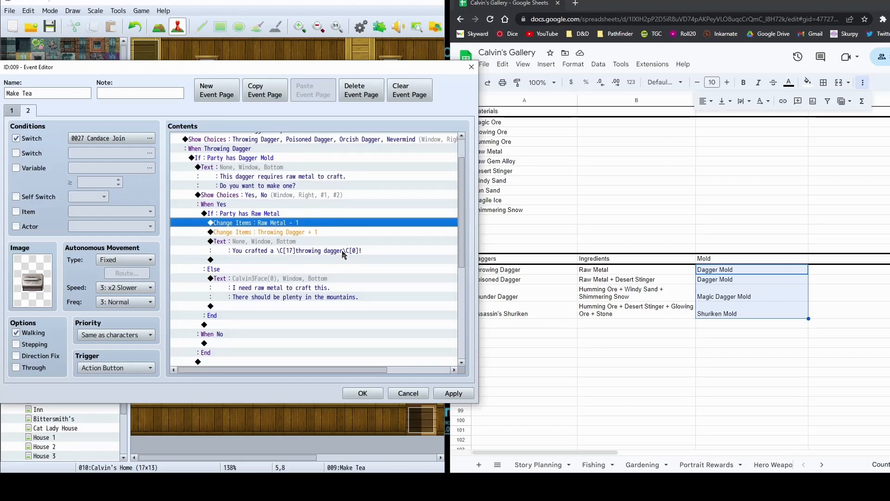
scroll(328, 260, "down", 1)
scroll(358, 264, "up", 2)
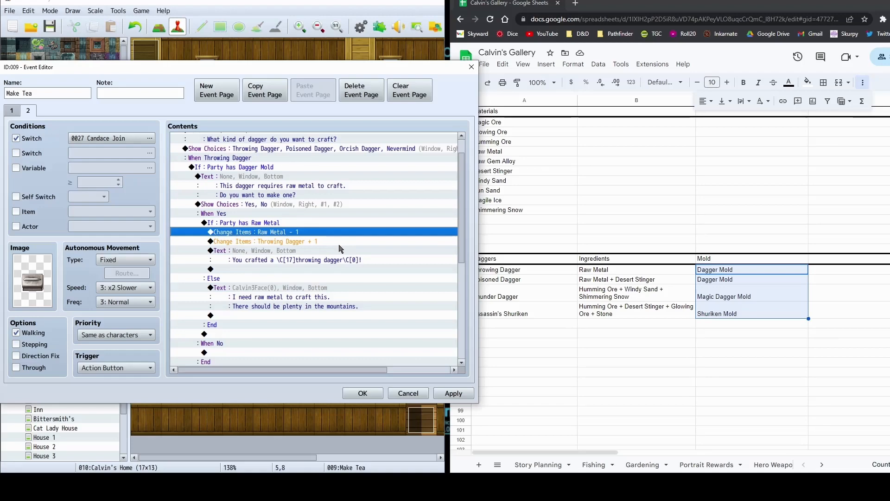
left_click(247, 166)
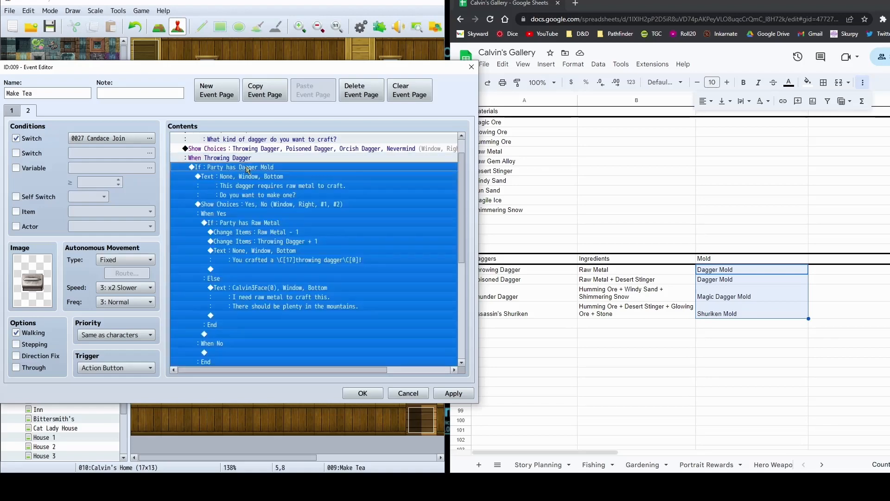
left_click(314, 184)
left_click(264, 167)
In the Dagger Mold condition's Else branch, add a Show Text with the Calvin3Face portrait reading "I don't have the mold needed to make this."
scroll(235, 343, "down", 1)
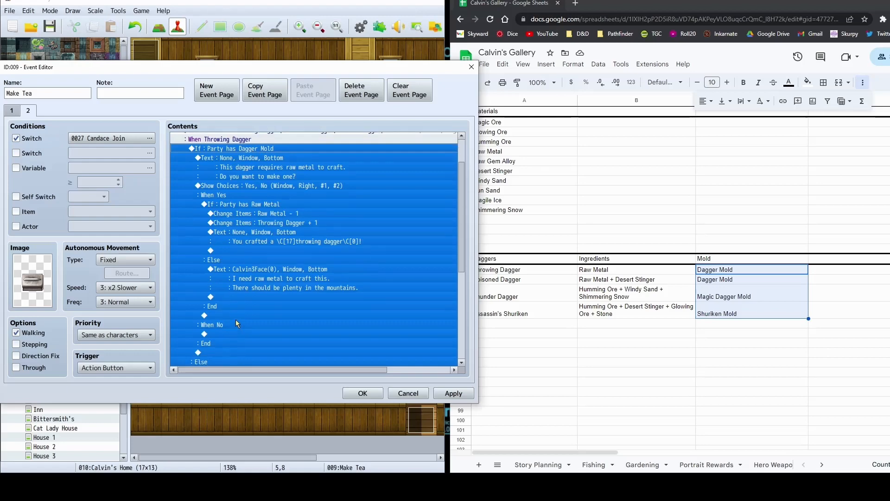
scroll(234, 198, "down", 3)
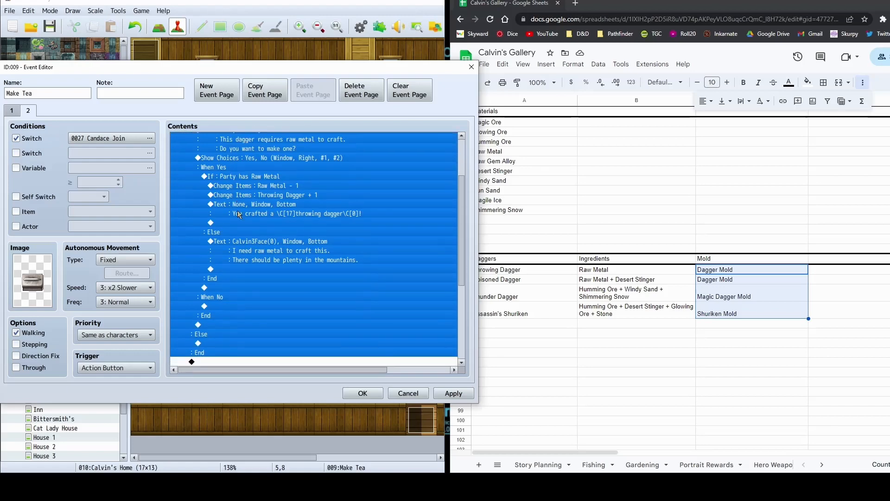
left_click(218, 315)
double_click(230, 316)
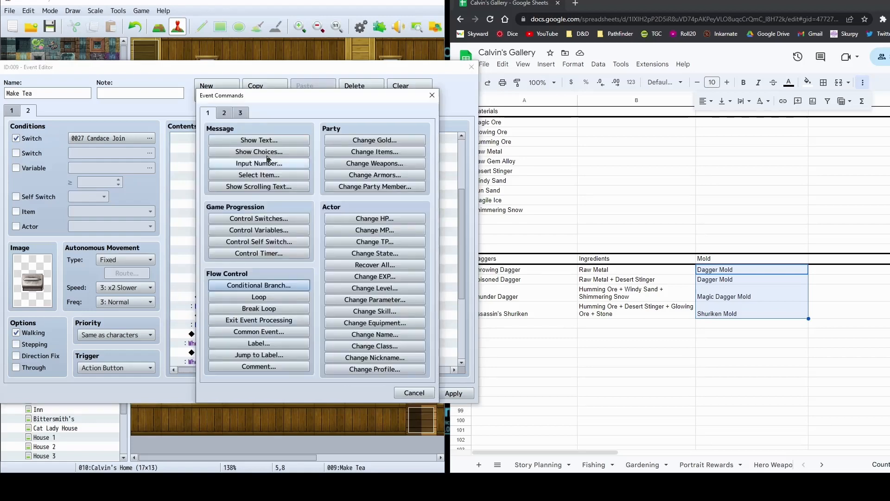
left_click(269, 145)
double_click(217, 221)
left_click(218, 222)
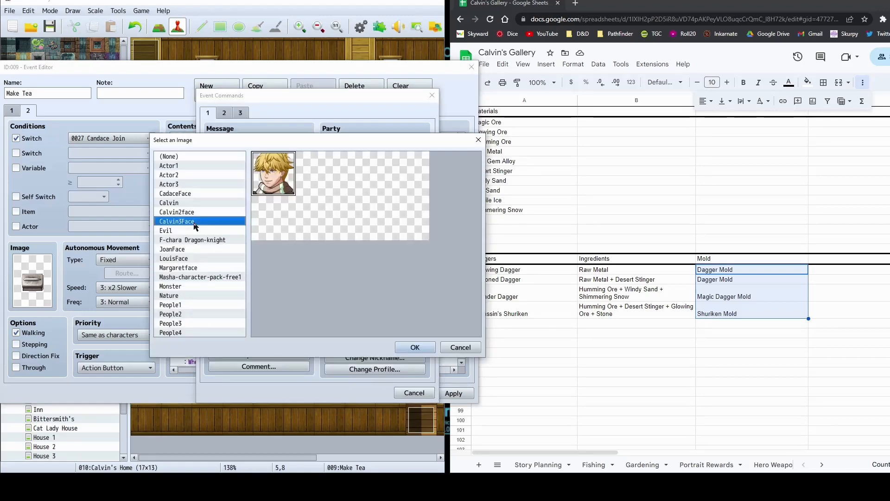
left_click(415, 347)
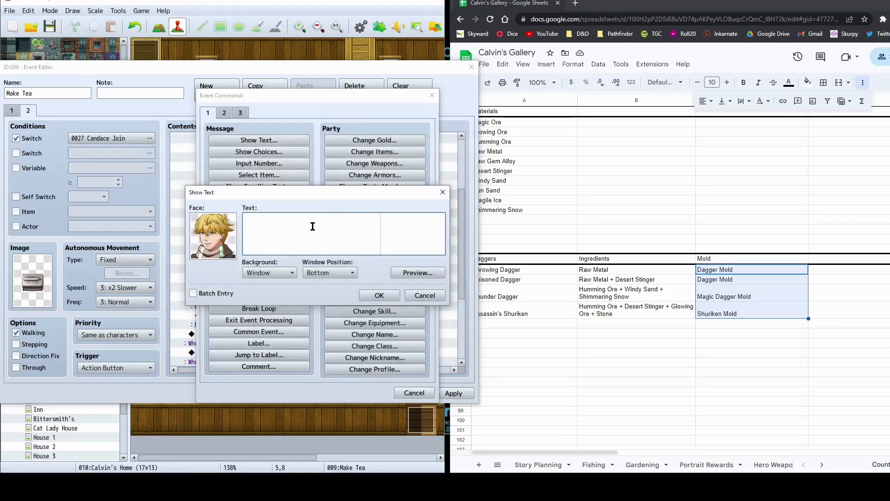
type("I don't have the mold needed to make this.")
left_click(386, 295)
Apply and close the Make Tea event's changes, and save the project
left_click(246, 315)
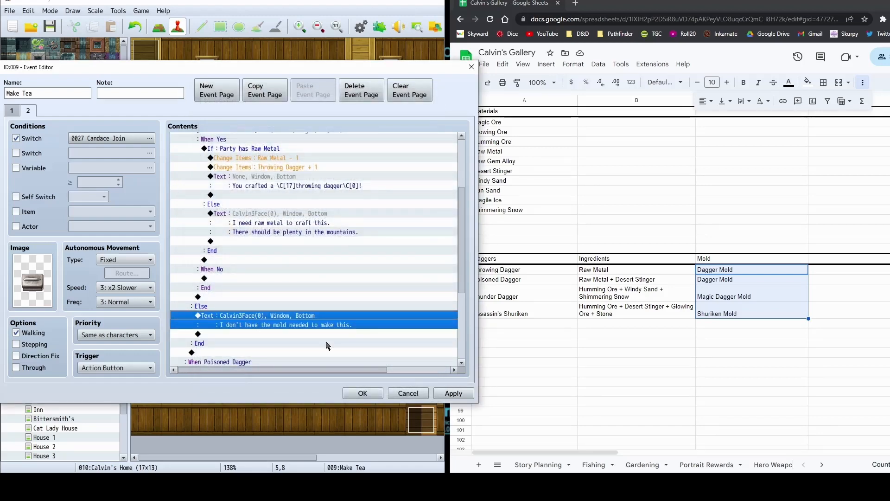
left_click(444, 393)
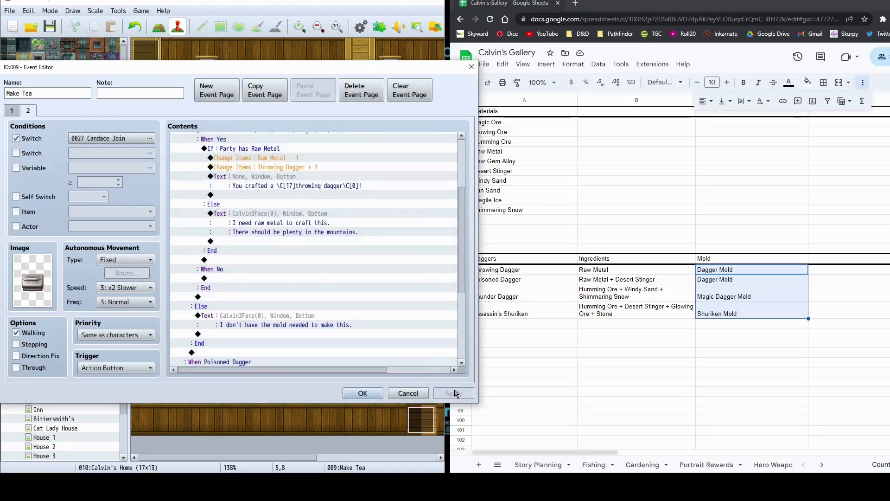
left_click(363, 393)
left_click(10, 10)
left_click(28, 54)
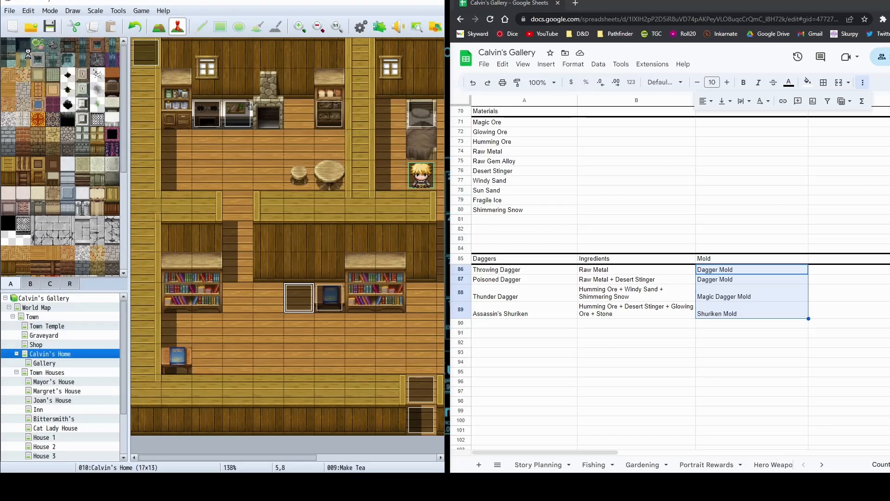
Reopen the Make Tea event on the map at its second event page
double_click(304, 289)
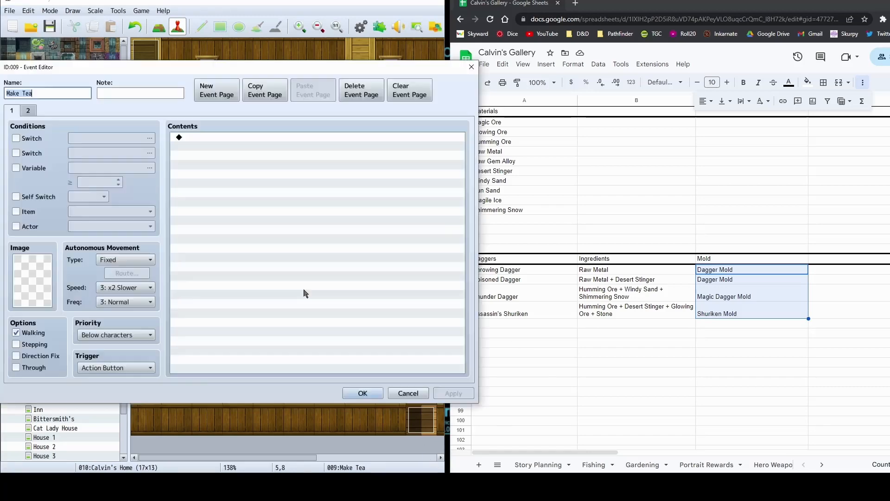
left_click(30, 113)
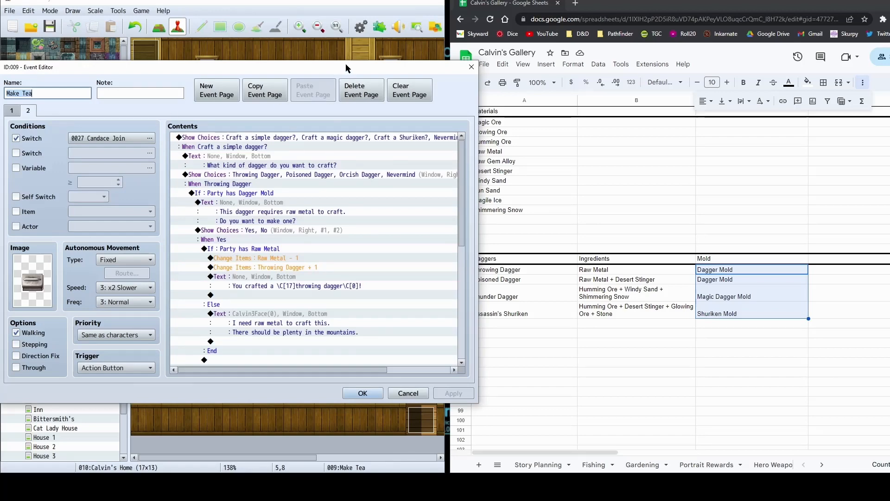
left_click_drag(346, 68, 368, 70)
Examine the Throwing Dagger commands and the empty Poisoned Dagger branch to determine which block to reuse
left_click(286, 250)
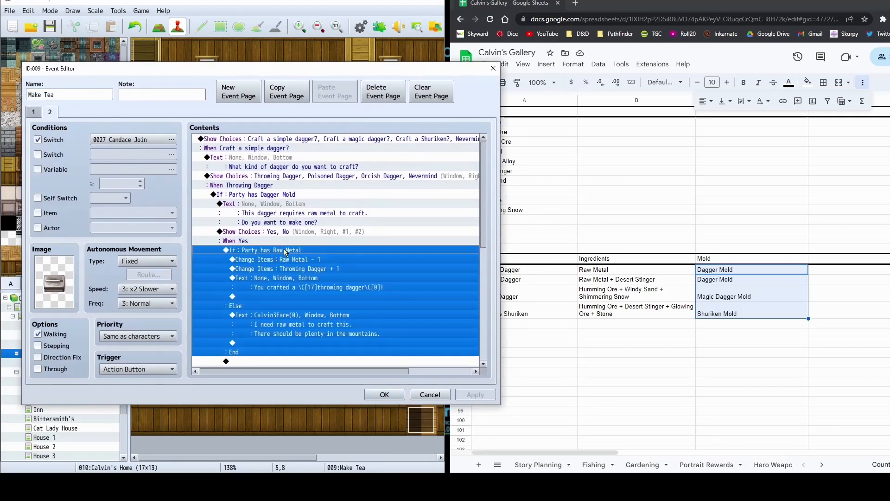
left_click(272, 195)
left_click(273, 186)
left_click(274, 203)
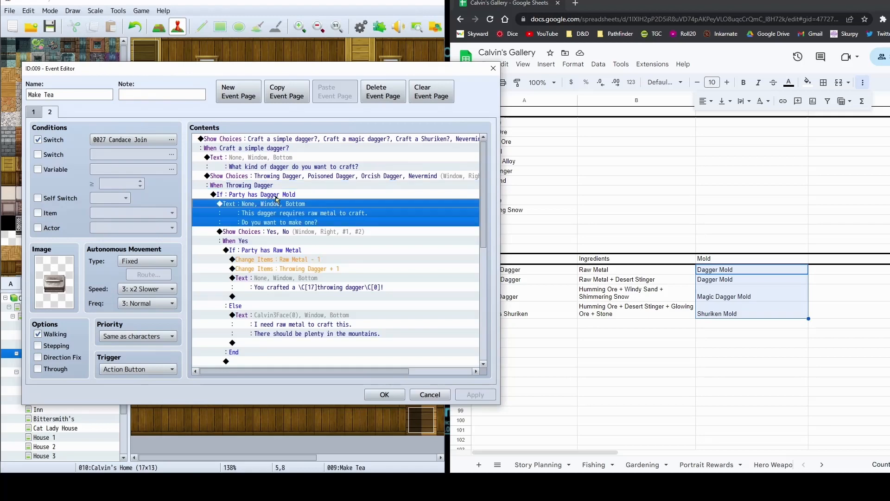
left_click(275, 196)
left_click(287, 184)
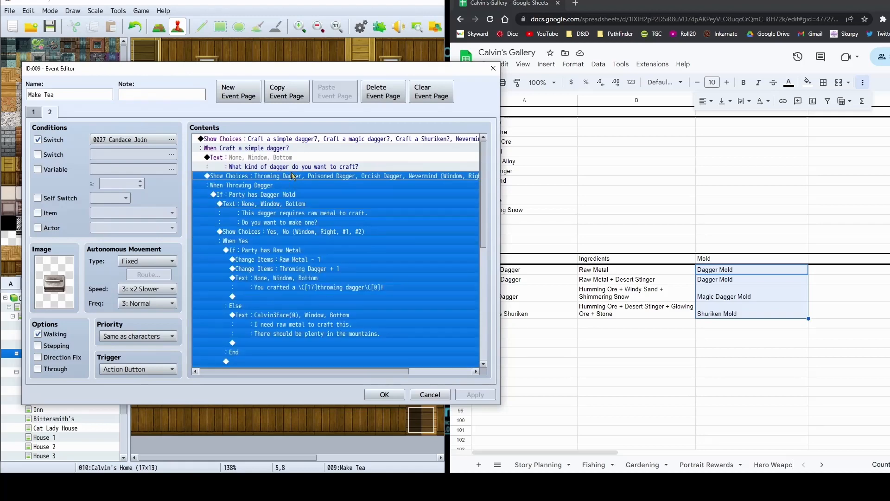
scroll(290, 174, "down", 6)
left_click(285, 296)
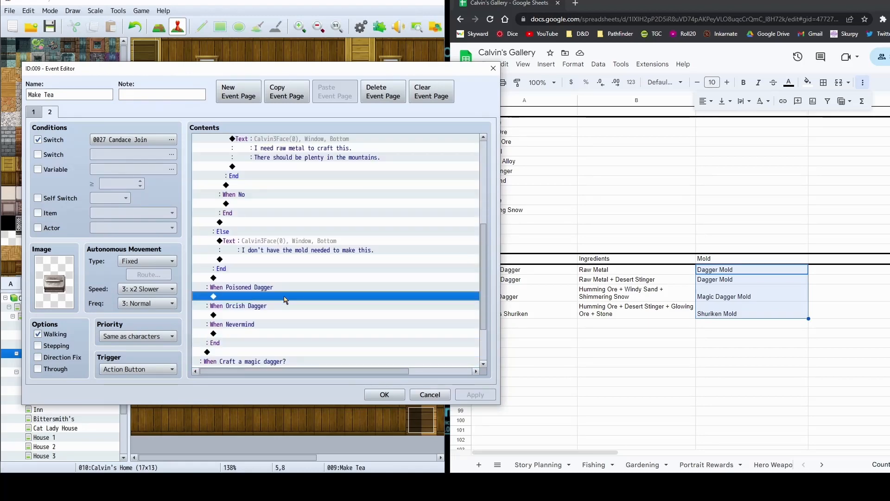
scroll(283, 219, "up", 6)
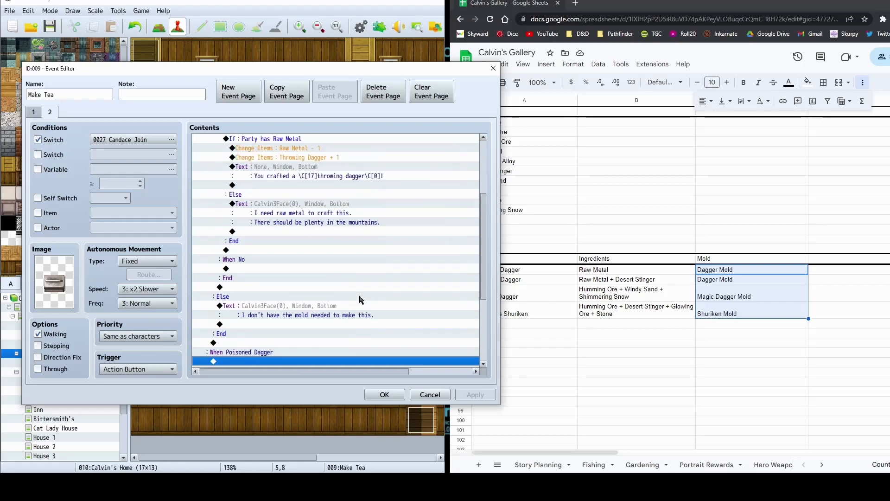
Copy the crafting prompt and its Yes/No choice block from the Throwing Dagger branch into the Poisoned Dagger branch
left_click(267, 207)
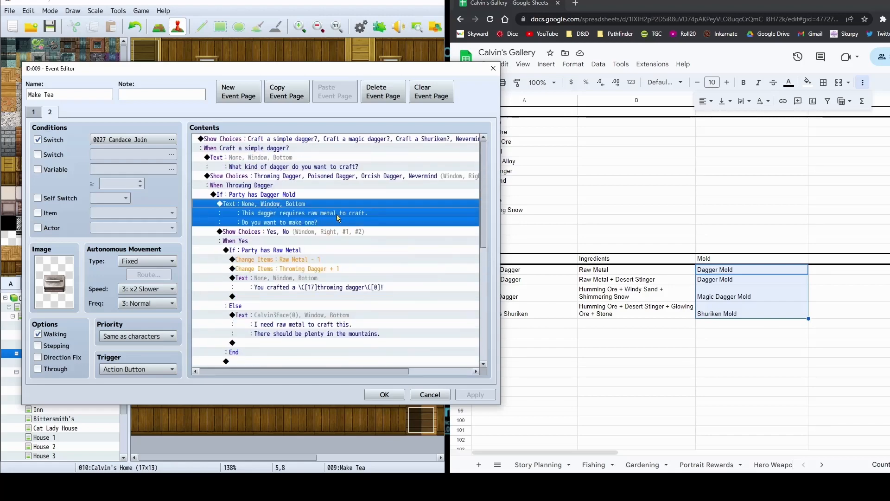
left_click(306, 197)
left_click(293, 203)
scroll(392, 224, "down", 1)
scroll(392, 226, "down", 1)
left_click(392, 226, "shift")
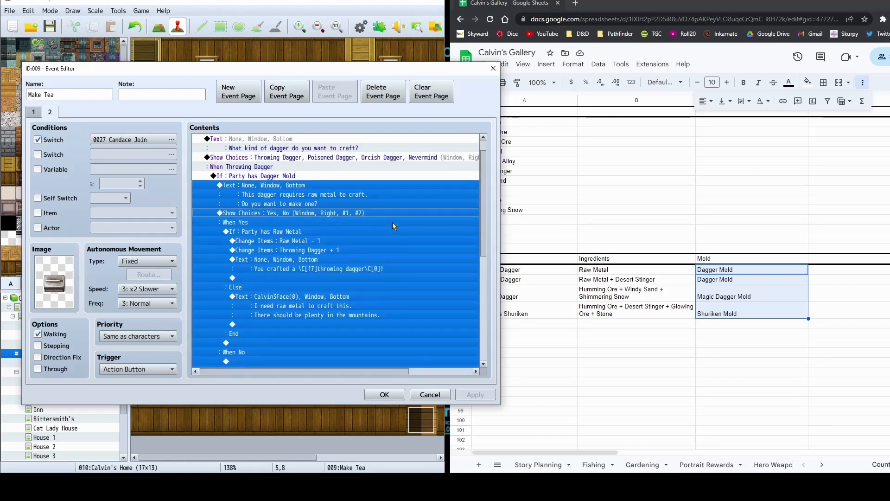
scroll(411, 222, "down", 3)
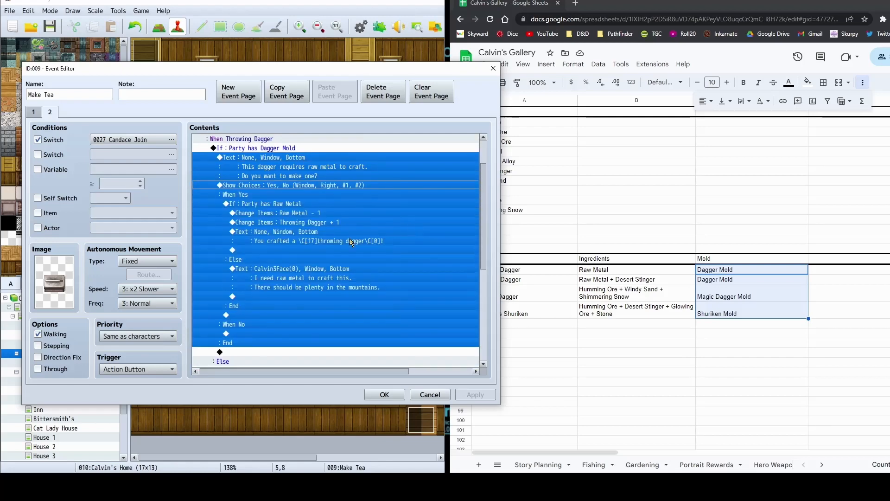
scroll(345, 240, "down", 4)
left_click(287, 315)
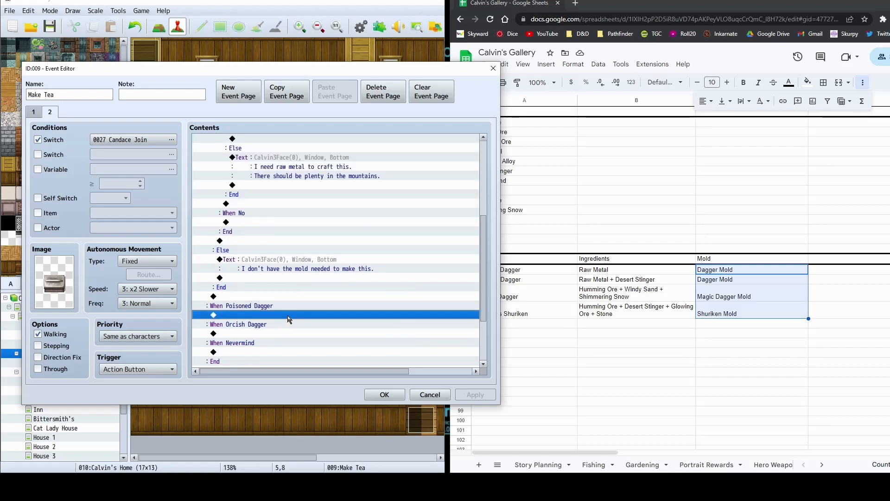
key("ctrl+v")
Change the Poisoned Dagger prompt to "This dagger requires raw metal and a desert stinger to craft.", with "craft." on its own line, and preview it
scroll(333, 311, "up", 1)
left_click(279, 218)
left_click(271, 206)
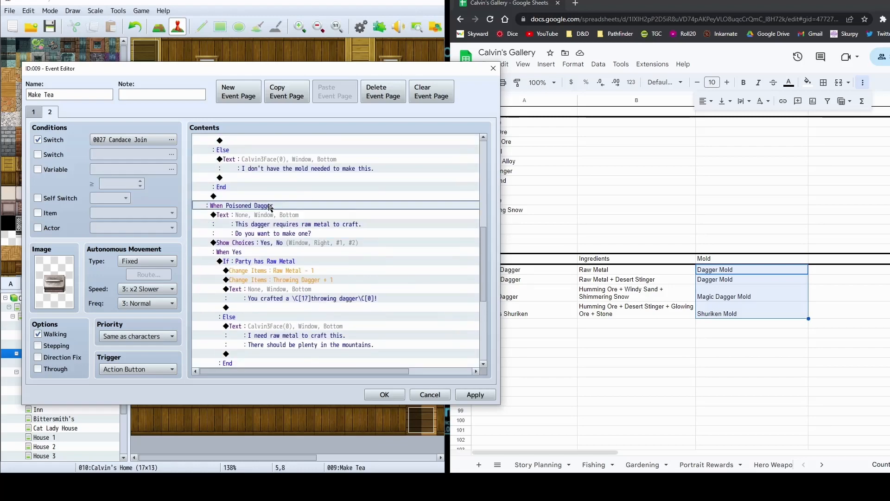
double_click(268, 218)
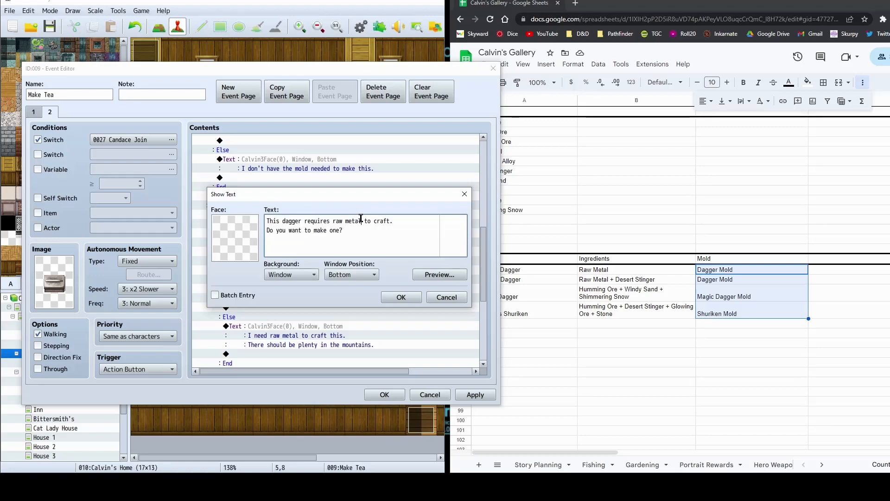
type("and a desert stinger")
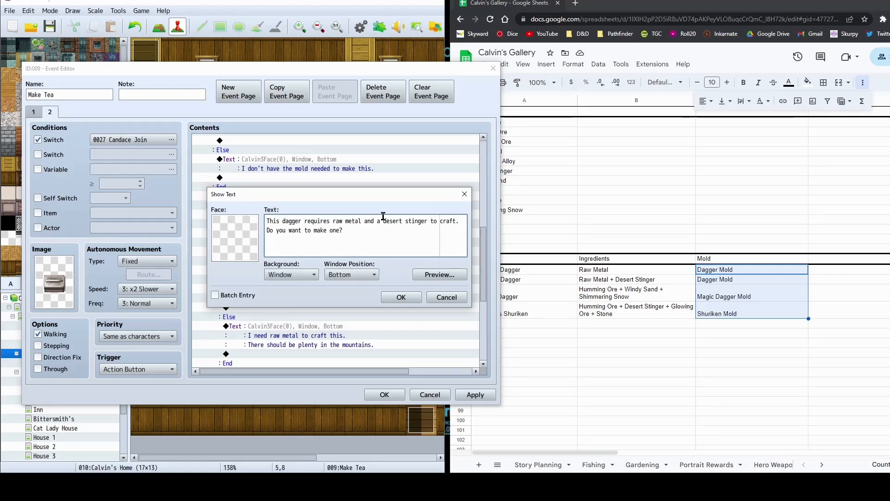
key("Return")
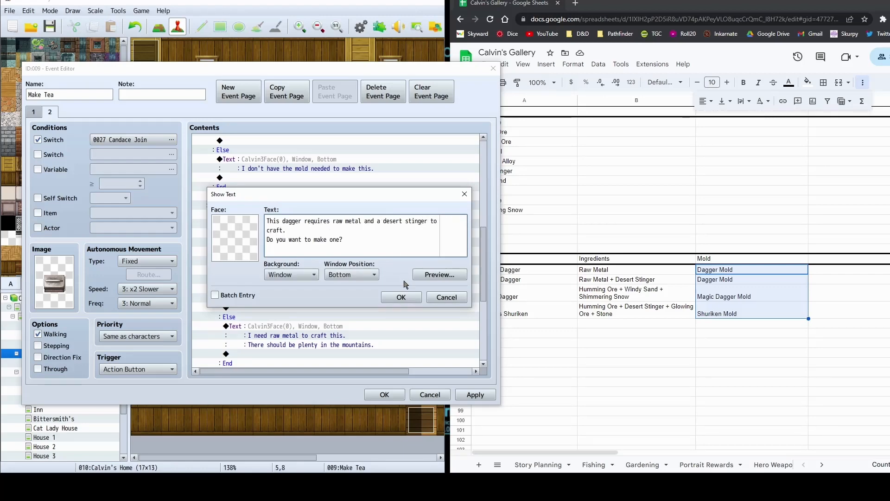
left_click(436, 275)
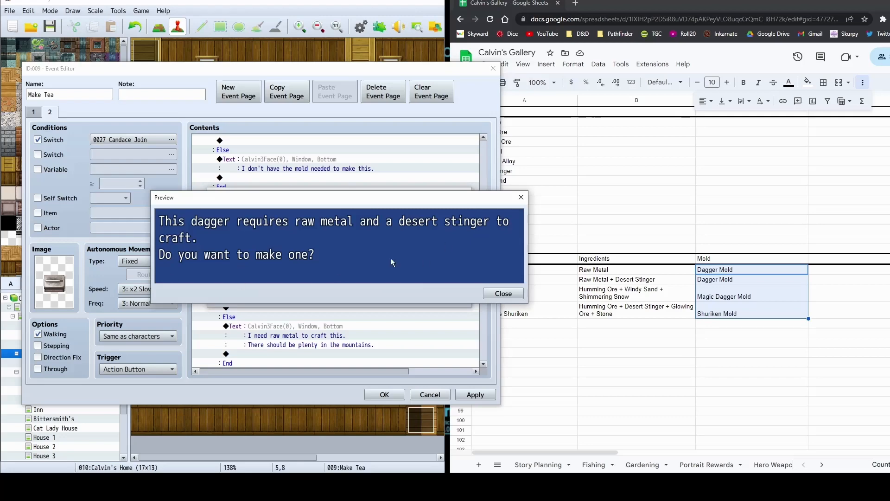
left_click(503, 293)
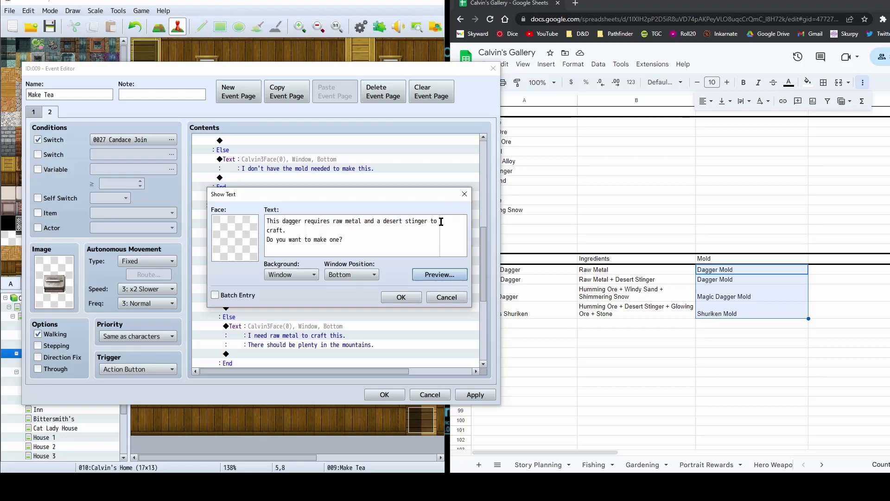
left_click(400, 298)
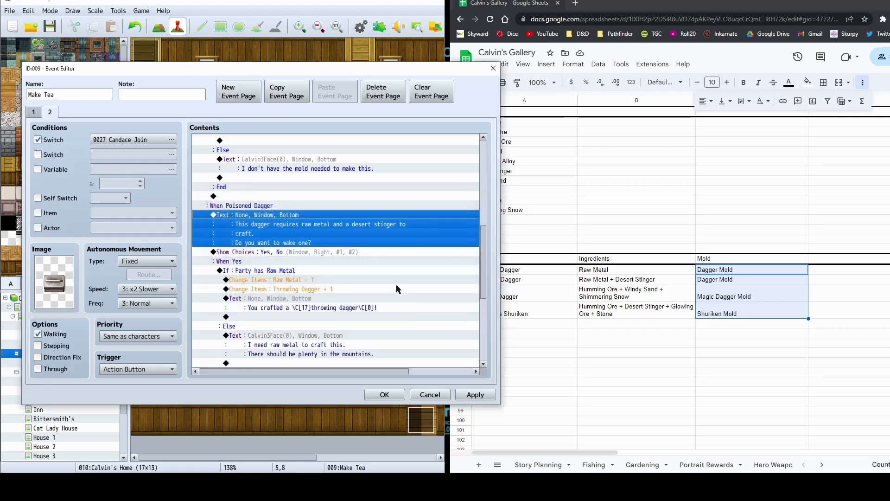
Review the copied Poisoned Dagger branch's prompt, Yes choice, Raw Metal condition and item changes
left_click(248, 205)
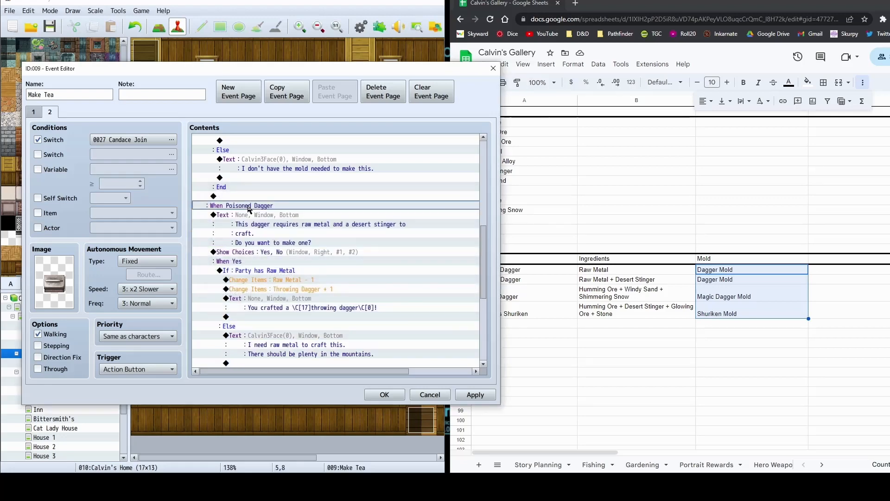
left_click(243, 214)
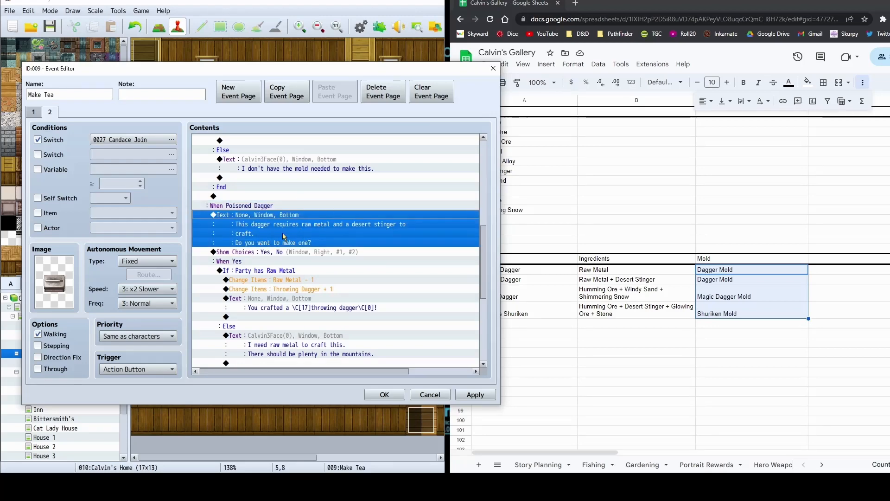
left_click(282, 253)
scroll(301, 255, "down", 2)
left_click(280, 226)
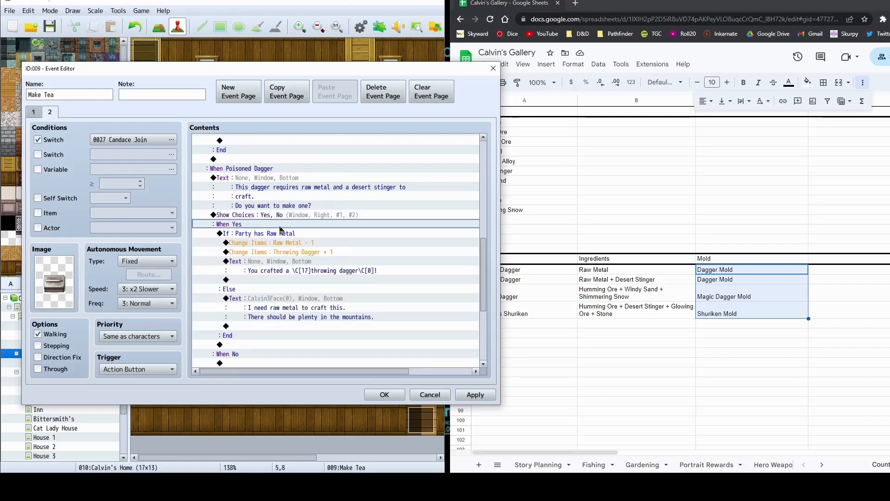
left_click(278, 233)
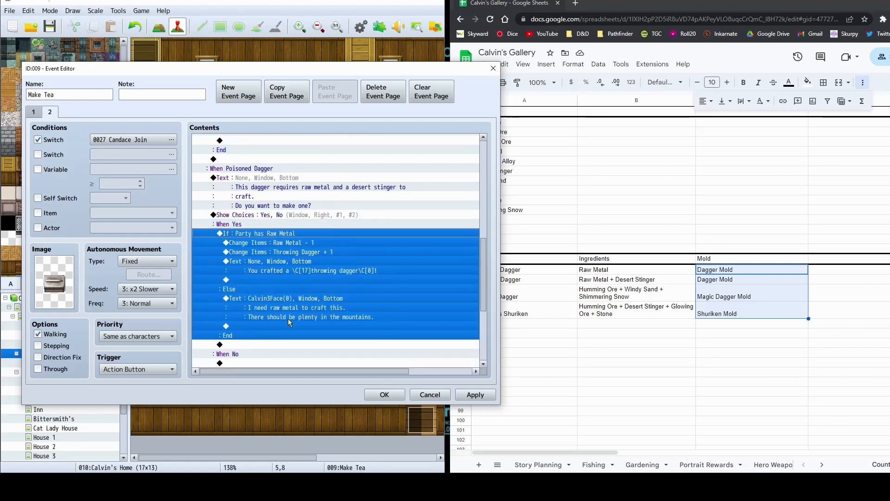
left_click(230, 242)
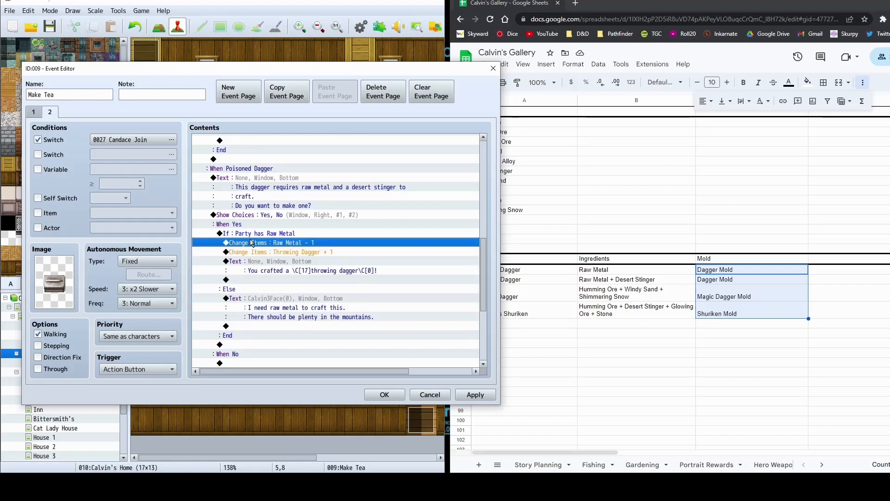
Inside the Poisoned Dagger's Raw Metal check, add a conditional branch for having item 0037 Desert Stinger, including an Else branch
key("Insert")
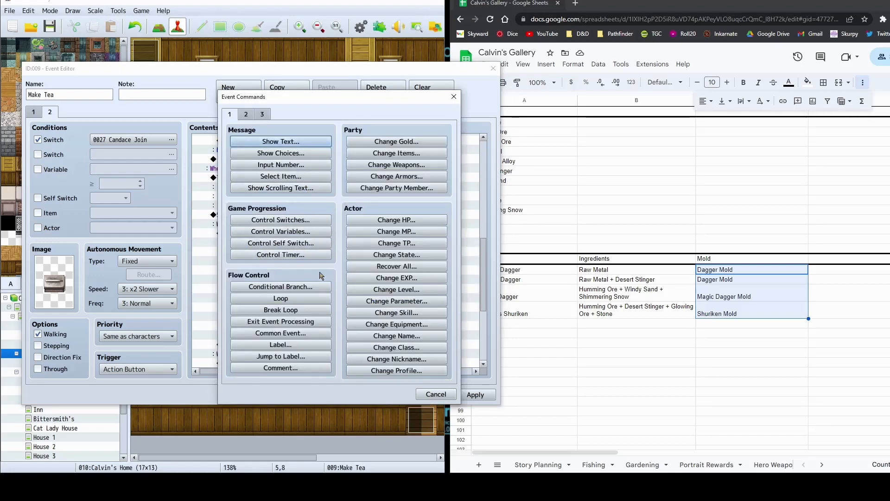
left_click(317, 287)
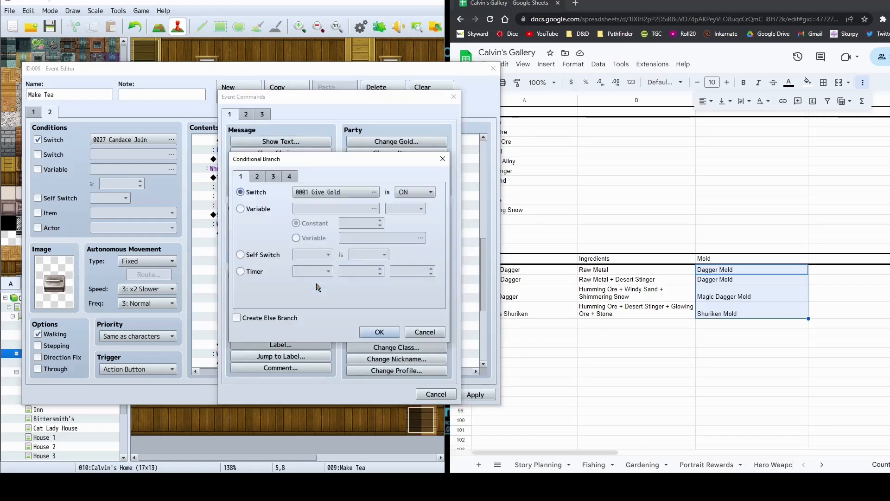
left_click(292, 176)
left_click(240, 208)
left_click(373, 208)
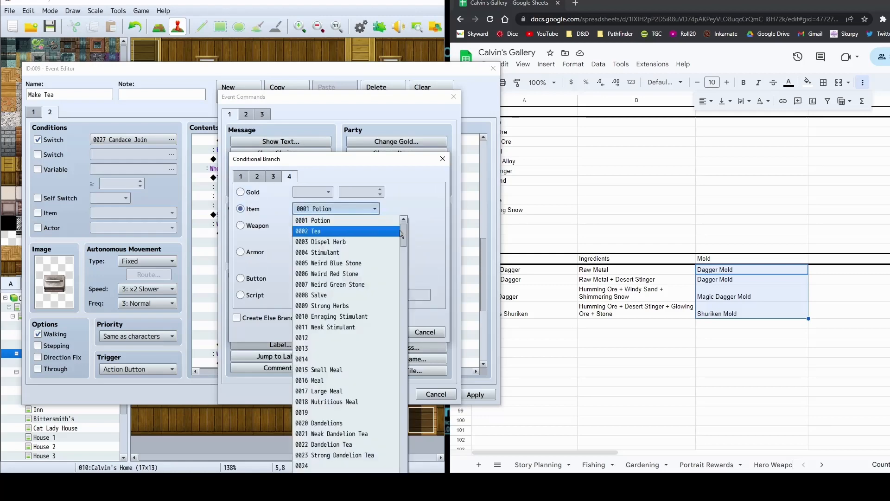
scroll(376, 327, "down", 9)
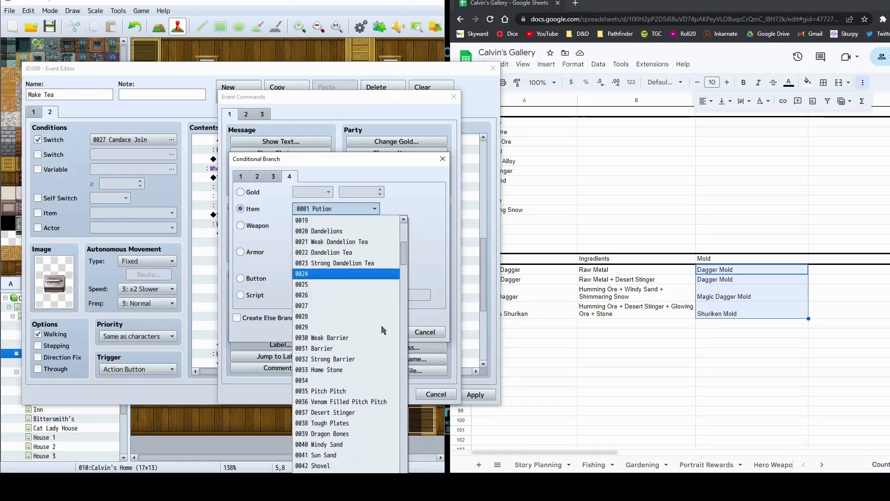
left_click(377, 306)
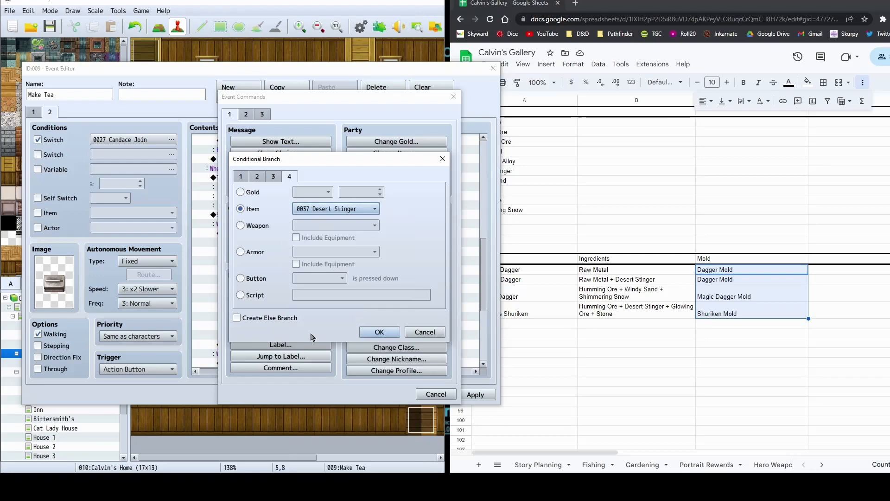
left_click(381, 332)
double_click(271, 242)
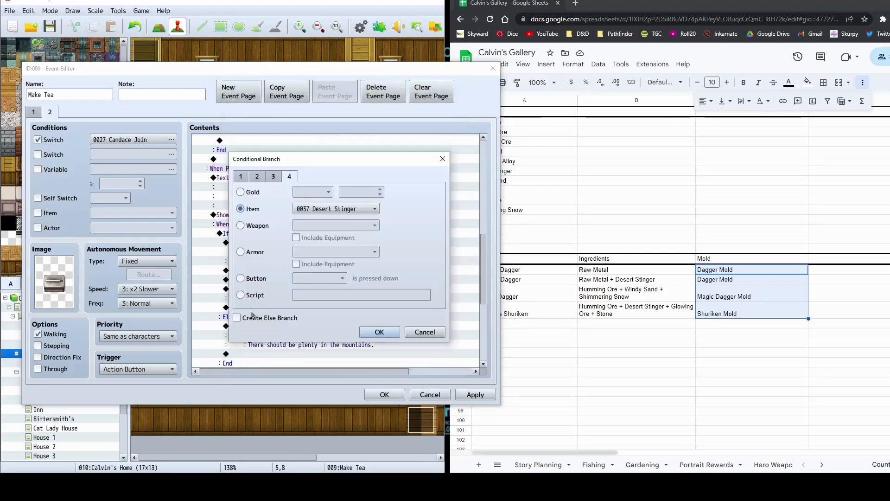
left_click(370, 333)
Move the Raw Metal and Throwing Dagger item changes and the crafted message into the Desert Stinger condition
scroll(278, 259, "down", 3)
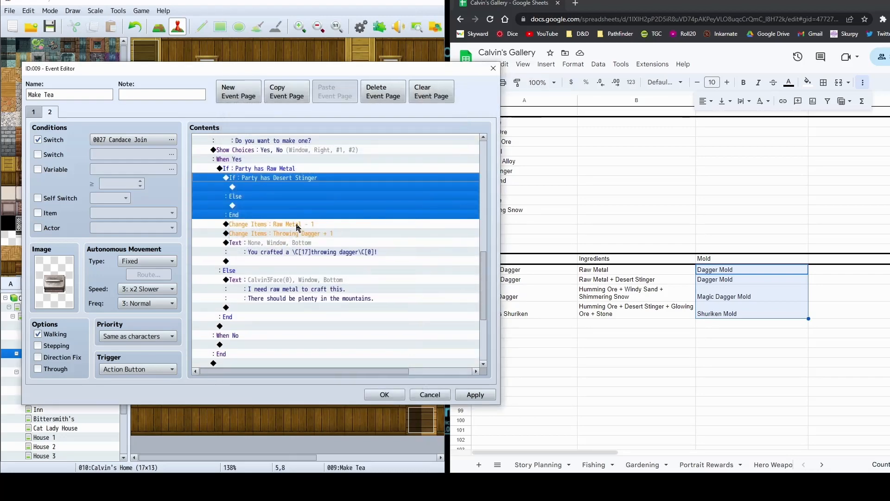
left_click(306, 227)
key("shift+Down")
key("shift+Down")
key("shift+Down")
key("shift+Down")
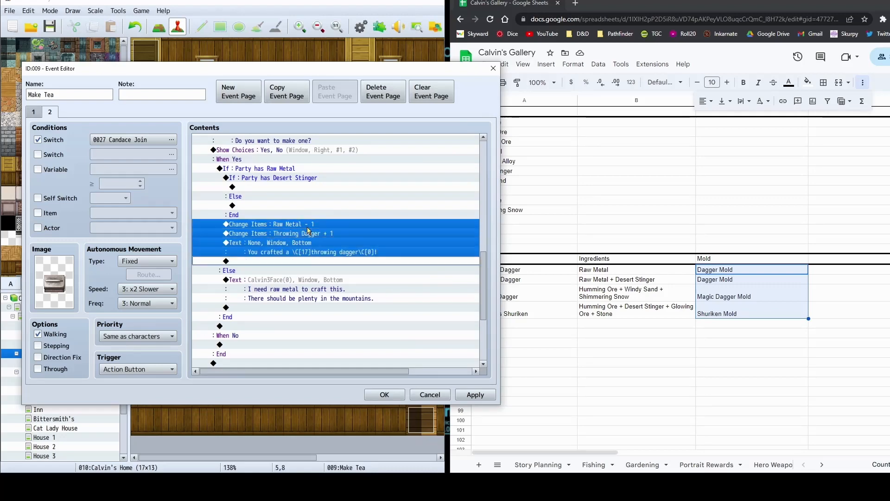
key("Down")
left_click(307, 225)
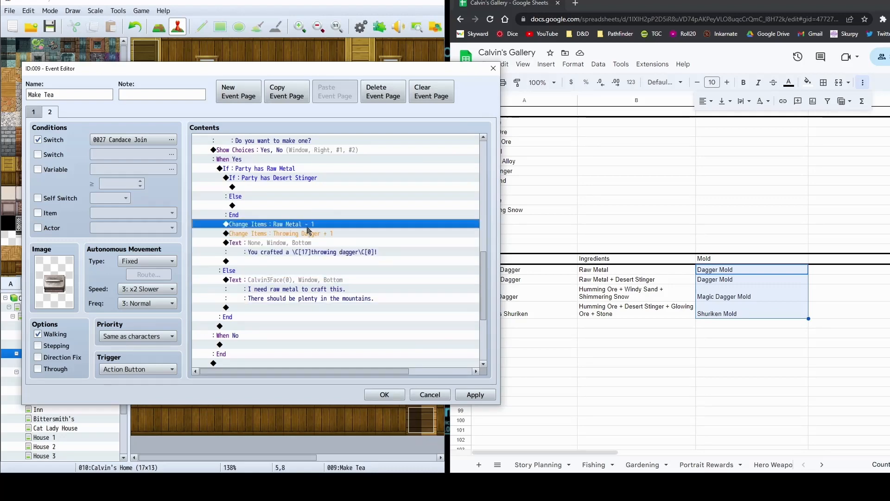
key("shift+Down")
key("shift+Down")
key("shift+Down")
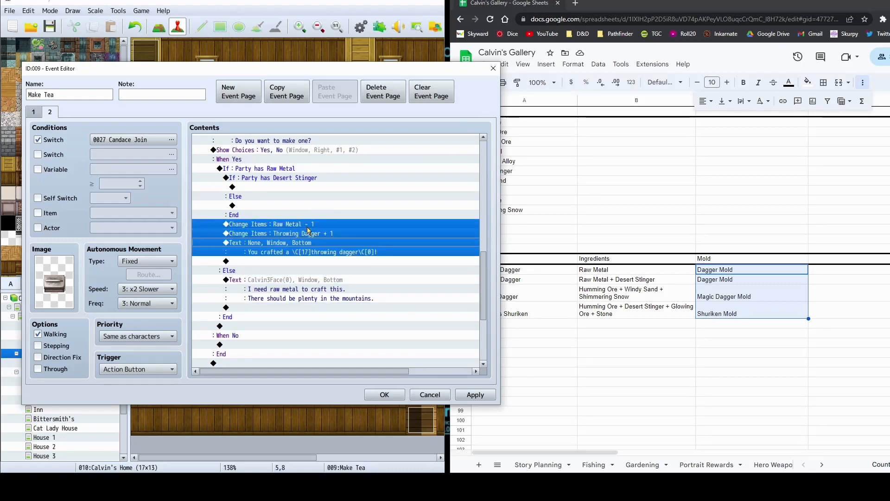
key("Delete")
left_click(287, 187)
key("ctrl+v")
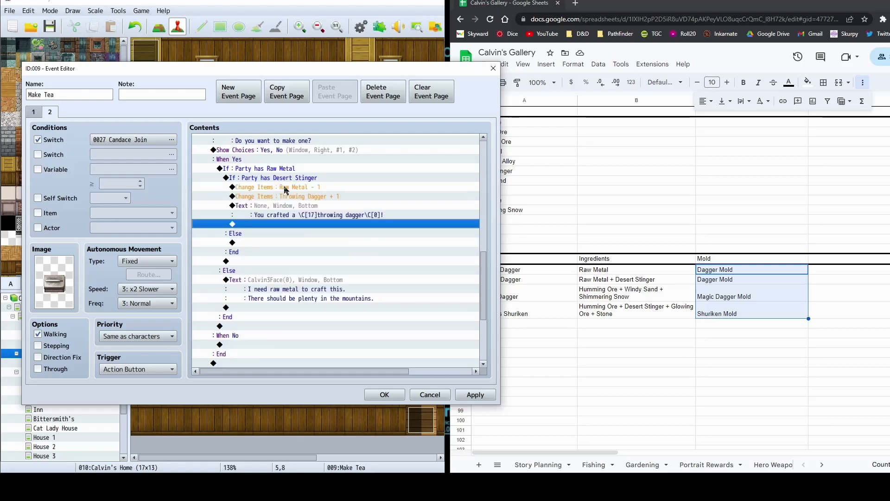
Add an item change that decreases Desert Stinger by 1 before the Raw Metal deduction
left_click(255, 179)
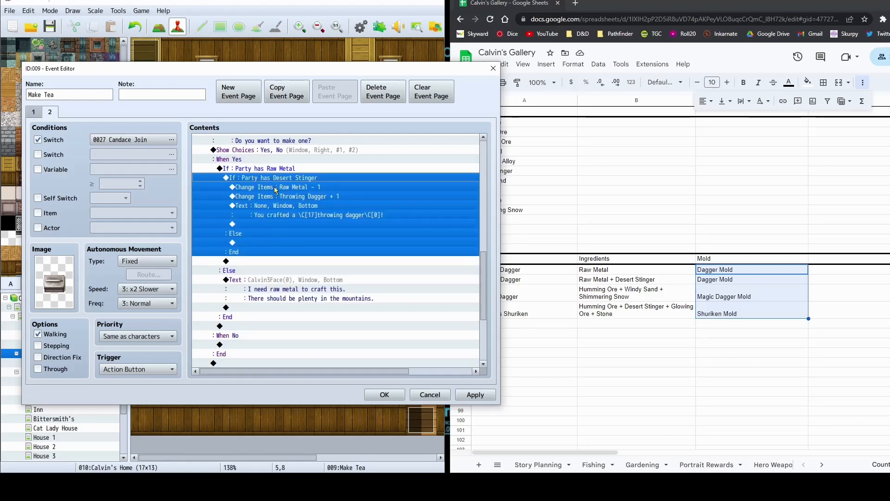
left_click(274, 186)
scroll(278, 204, "up", 1)
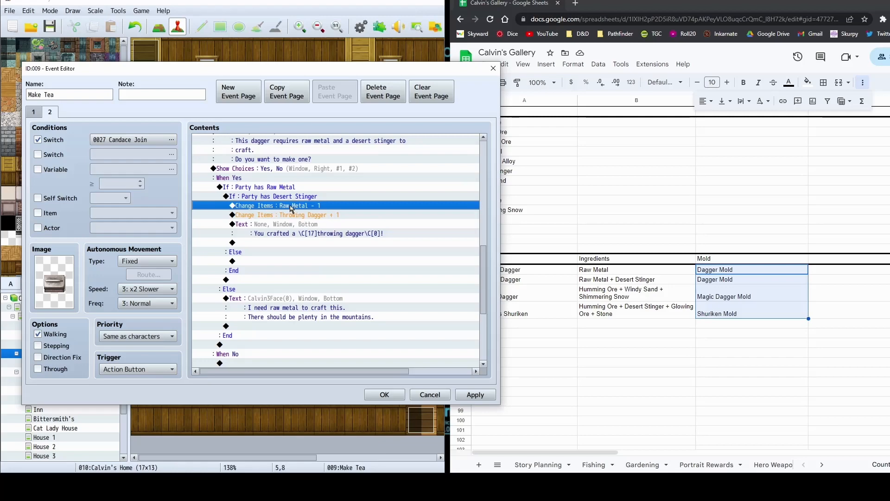
key("Insert")
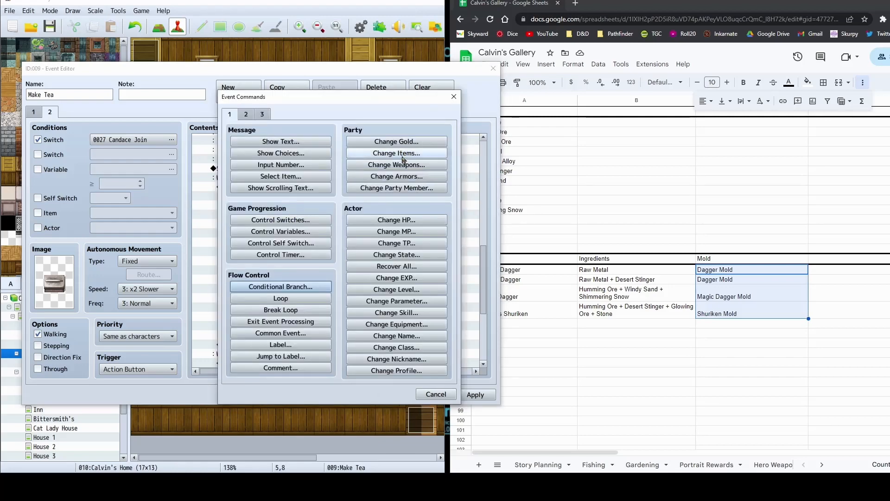
left_click(399, 154)
left_click(329, 212)
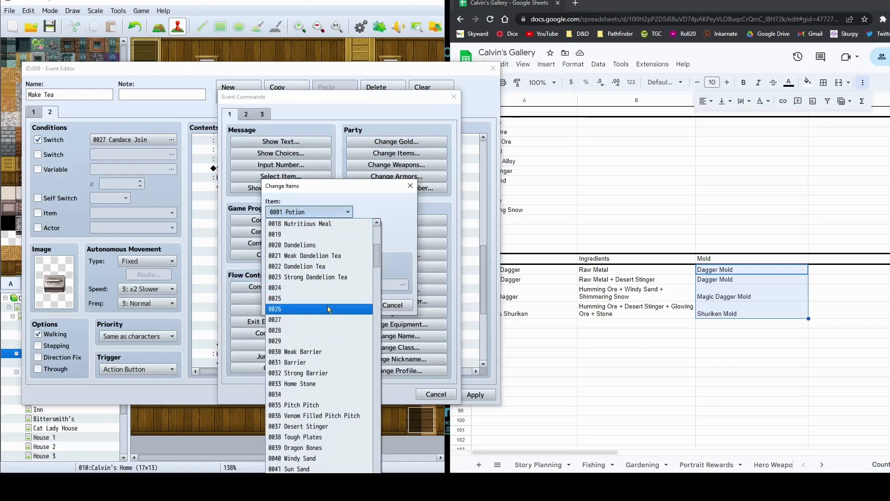
scroll(327, 309, "down", 4)
left_click(323, 342)
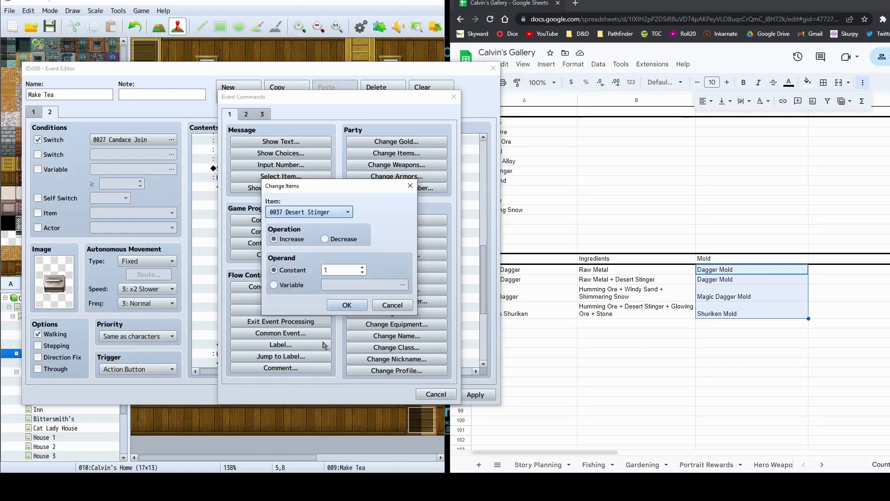
left_click(340, 240)
left_click(347, 305)
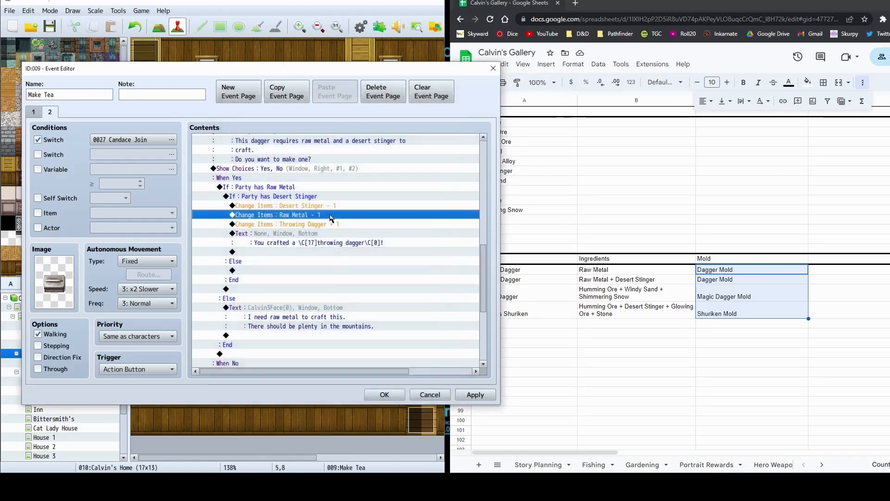
Change the item awarded in the Desert Stinger condition to 0201 Poisoned Dagger
left_click(333, 205)
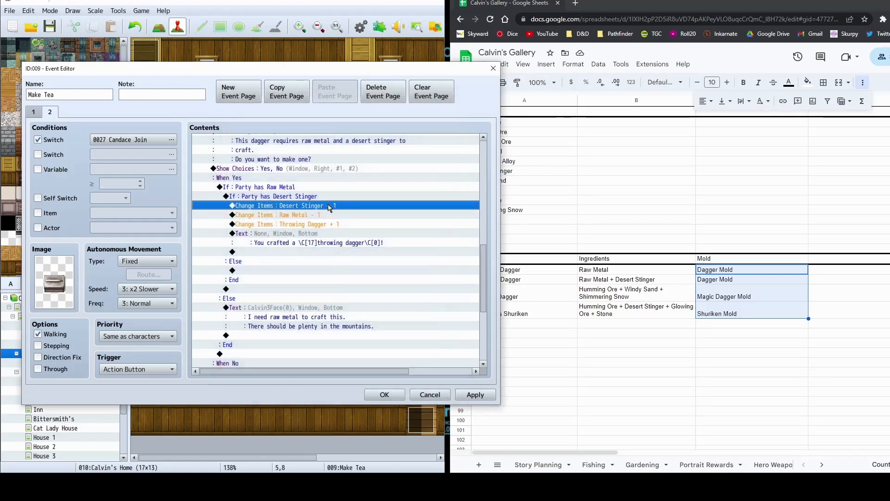
left_click(273, 216)
double_click(303, 224)
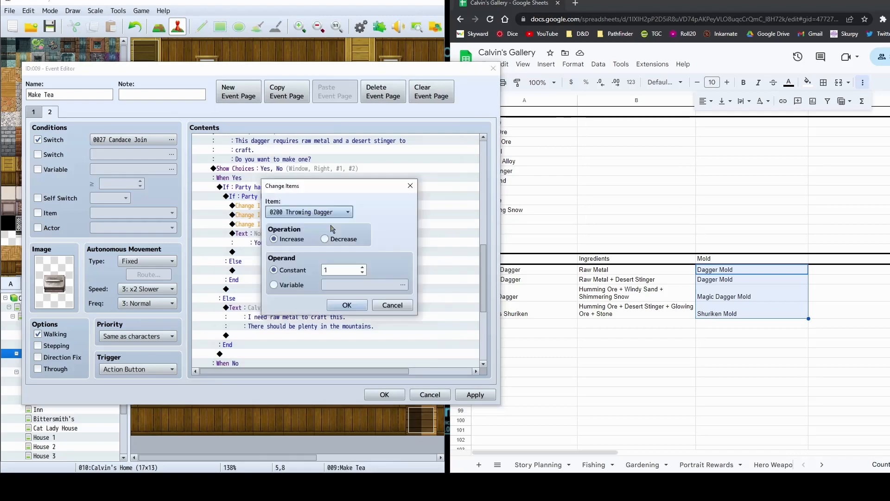
left_click(346, 212)
left_click(340, 234)
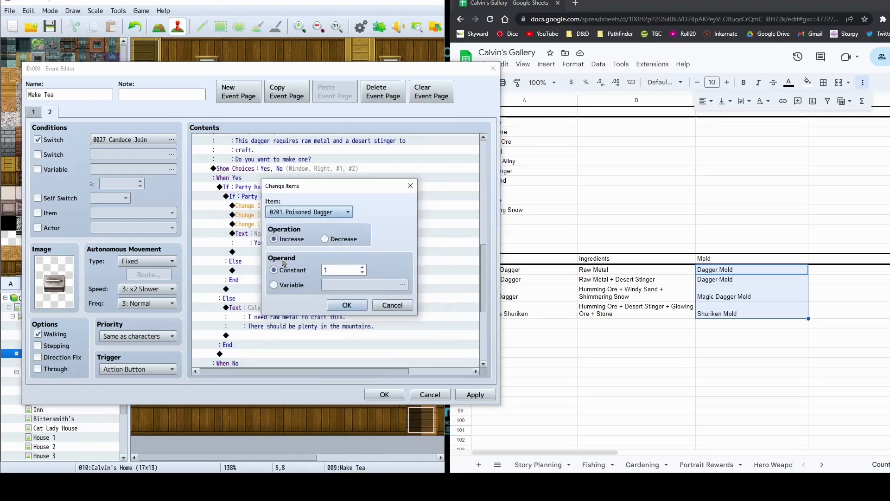
left_click(347, 305)
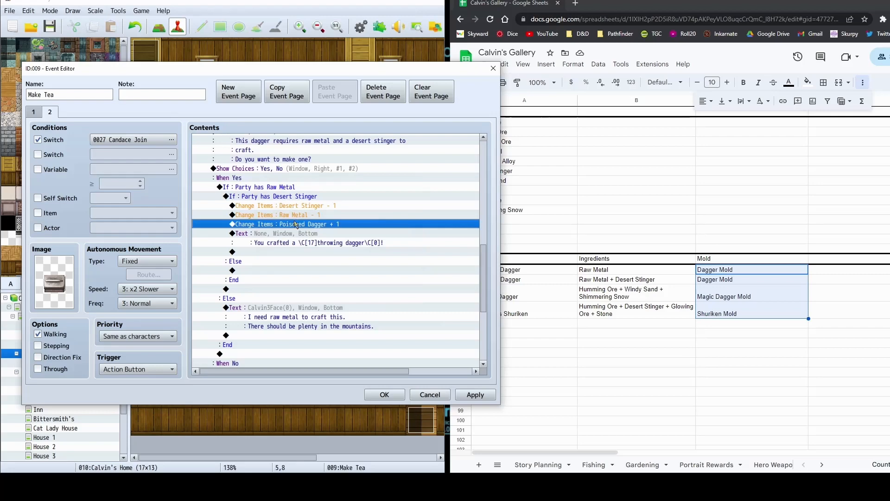
Change the crafted message to "You crafted a \C[17]poisoned dagger\C[0]!"
double_click(292, 241)
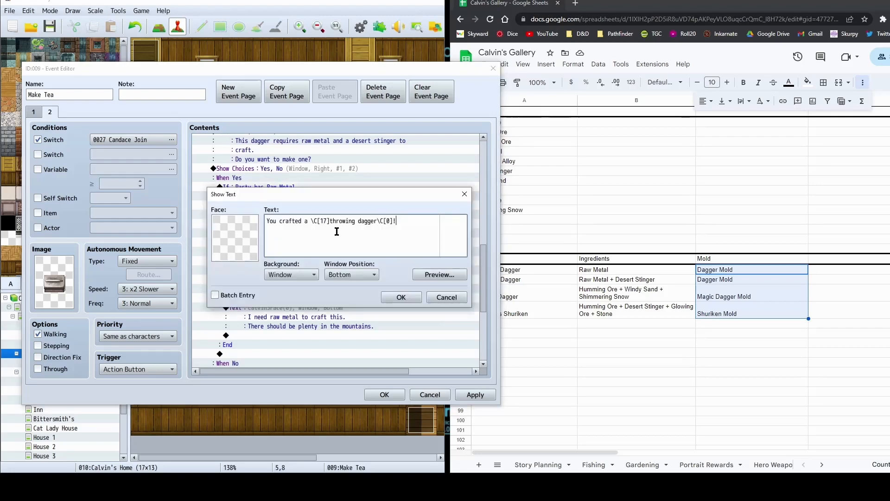
double_click(341, 220)
type("poisoned")
left_click(401, 297)
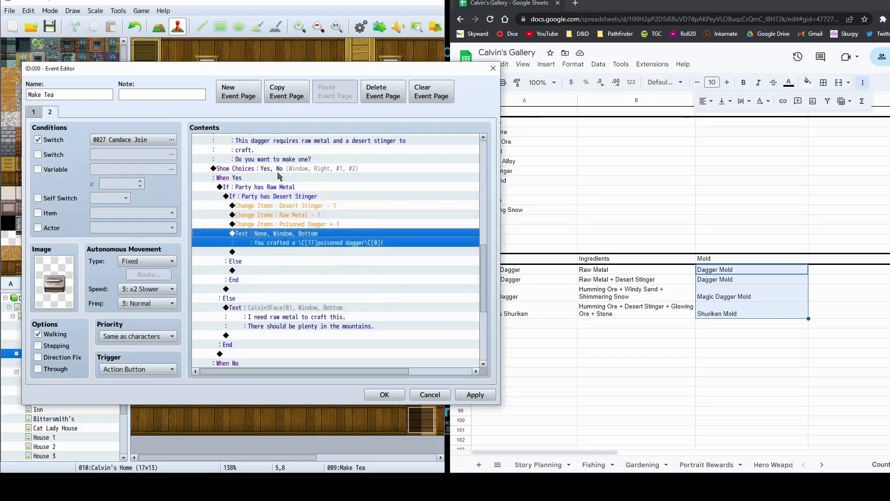
Copy the missing raw metal message into the Else branch of the Desert Stinger condition
left_click(252, 198)
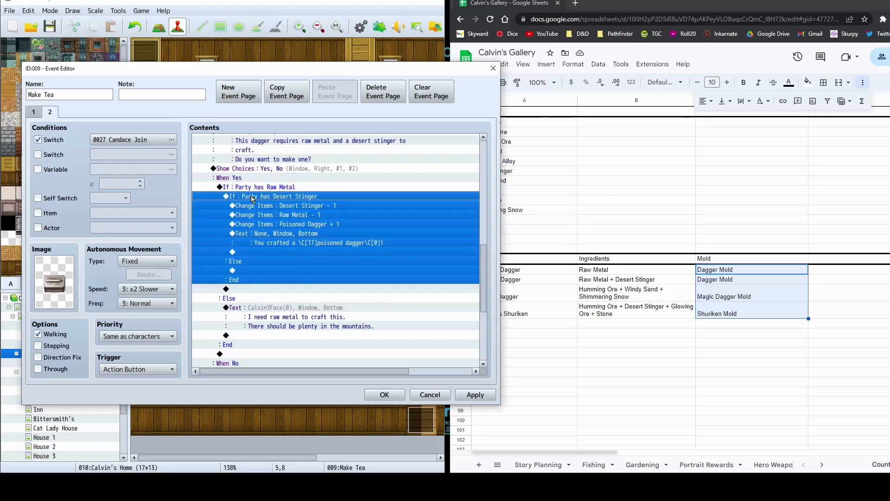
left_click(281, 309)
left_click(267, 273)
key("ctrl+v")
left_click(311, 273)
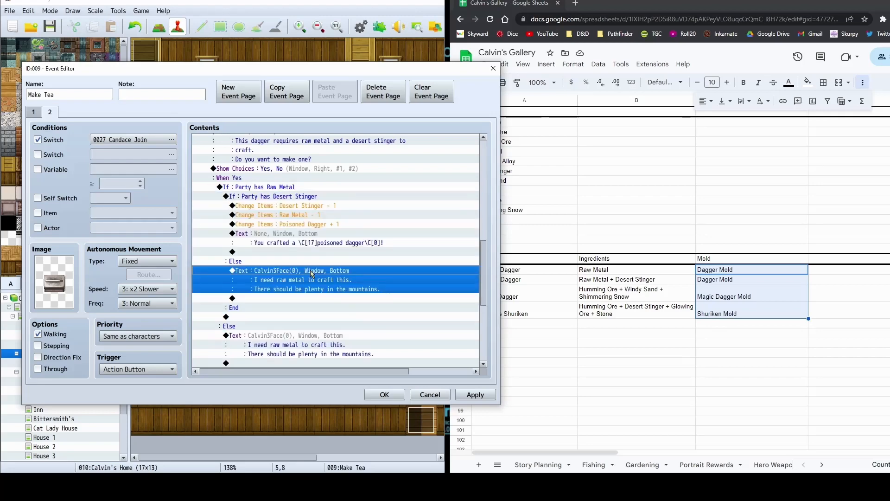
Change the copied message to "I need a desert stinger to craft this." and "There should be plenty in the desert."
left_click(271, 197)
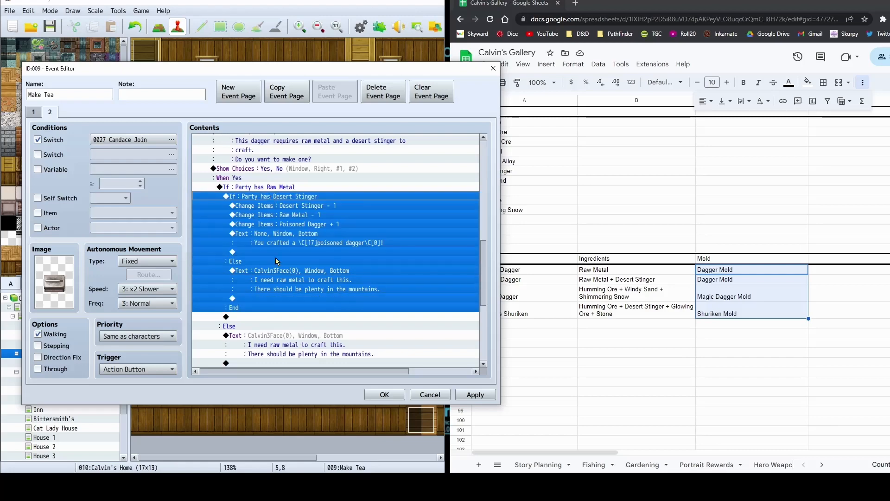
left_click(274, 275)
double_click(275, 276)
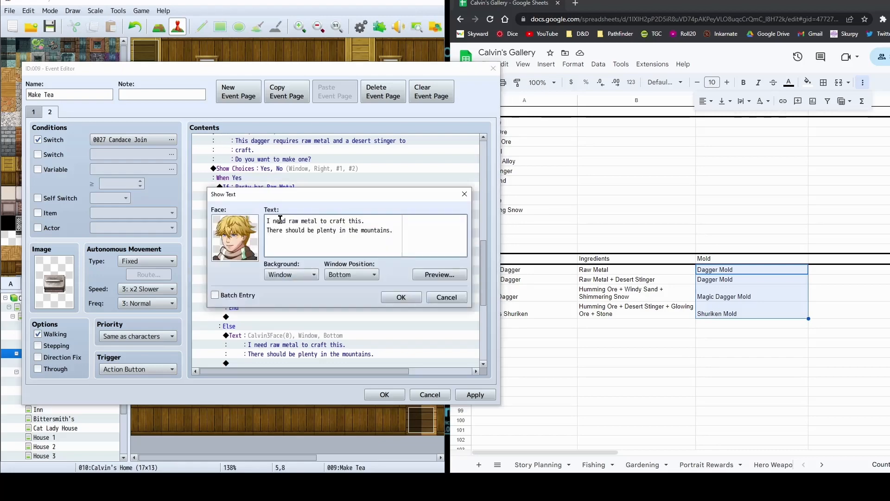
left_click_drag(288, 220, 318, 220)
type("a desert stinger")
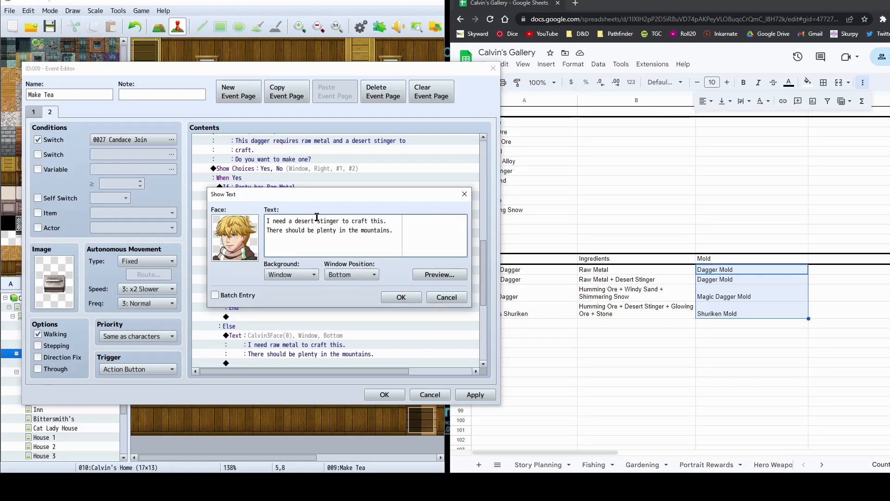
double_click(383, 230)
type("desert")
left_click(399, 296)
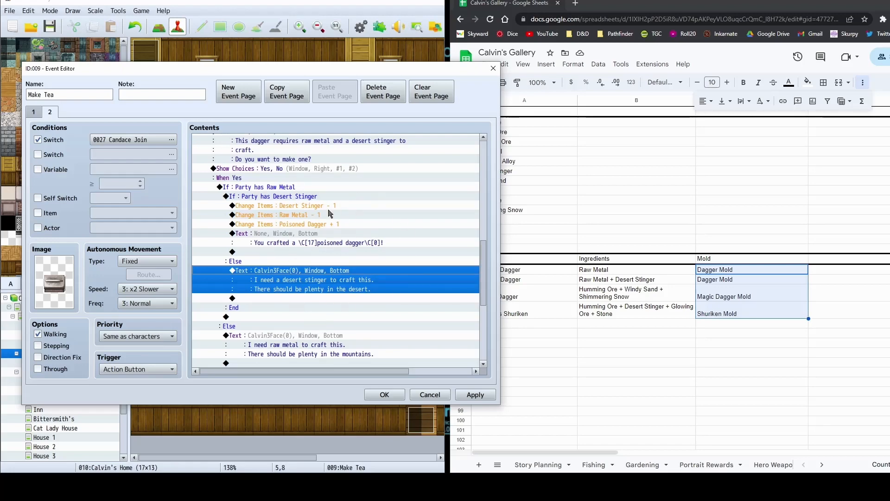
Review the Poisoned Dagger branch's conditions, item changes and messages against the Throwing Dagger branch
left_click(318, 282)
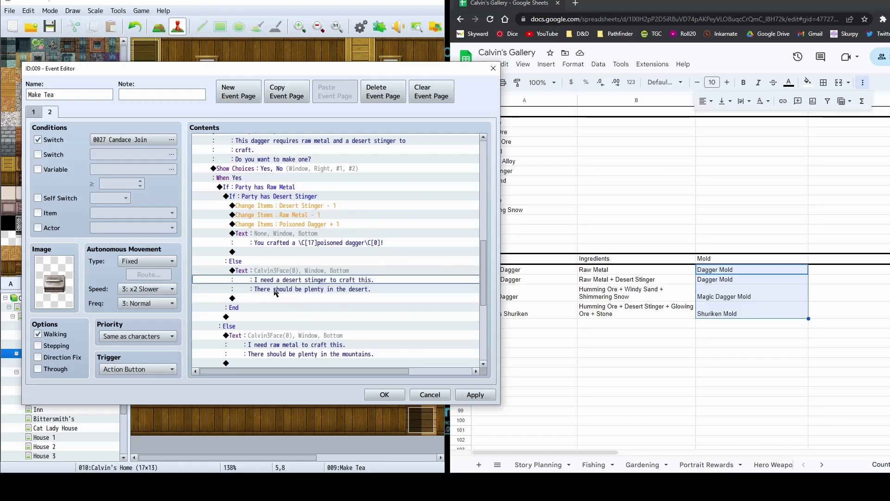
left_click(306, 287)
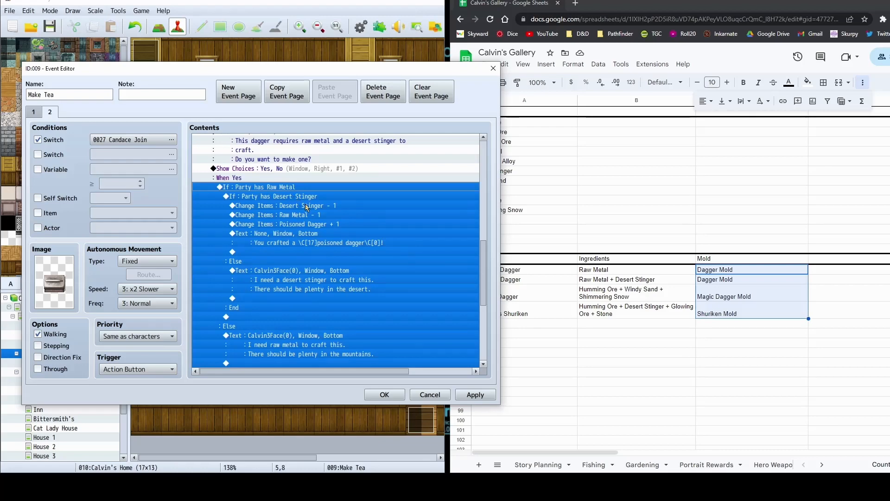
scroll(298, 201, "up", 10)
scroll(307, 207, "up", 2)
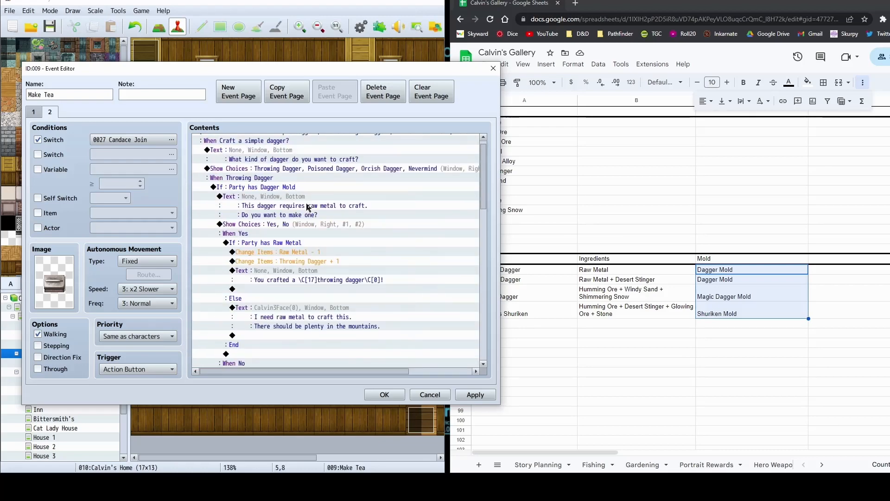
left_click(314, 252)
scroll(317, 260, "down", 9)
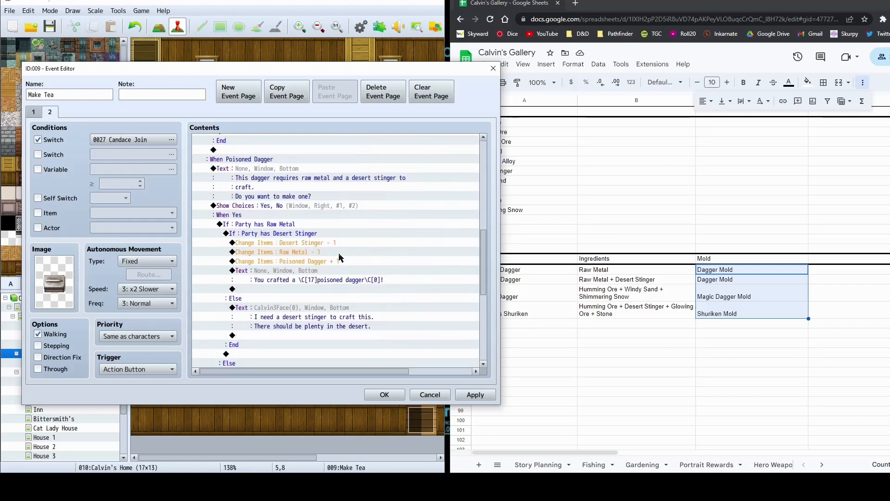
left_click(341, 261)
Apply and confirm the changes to the Make Tea event and save the project
left_click(475, 395)
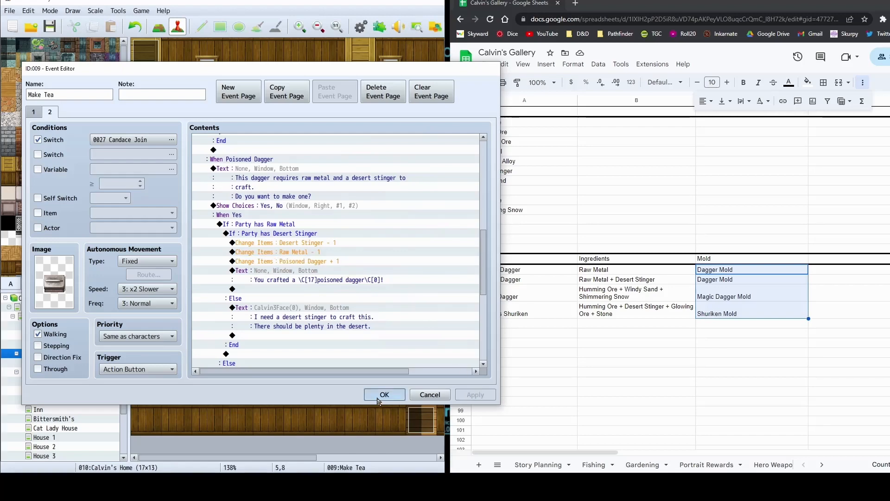
left_click(384, 395)
left_click(12, 14)
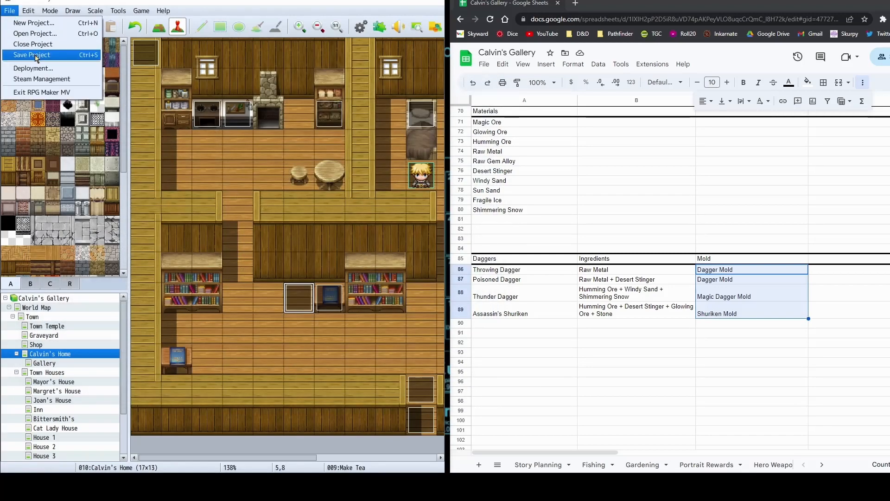
left_click(40, 55)
Add the message "When kind of shuriken do you want to make?" to the Craft a Shuriken branch on the Make Tea event's page 2
double_click(297, 290)
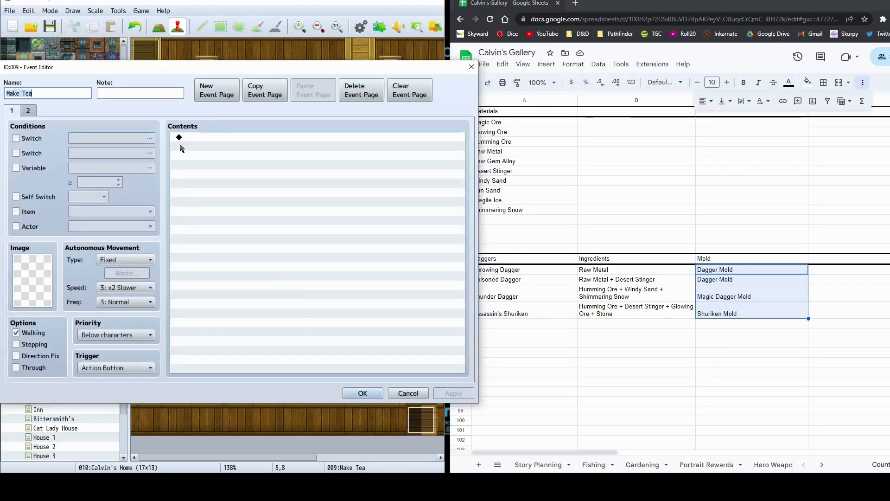
left_click(29, 110)
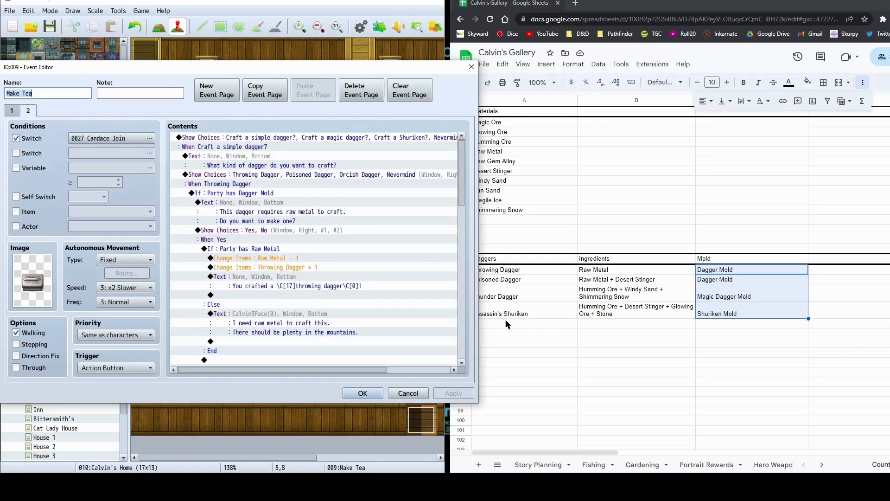
scroll(316, 261, "down", 12)
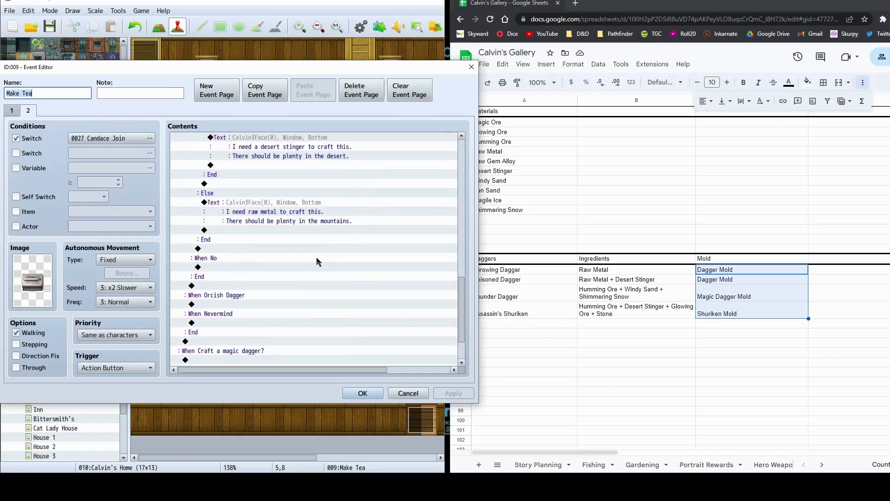
scroll(317, 262, "down", 2)
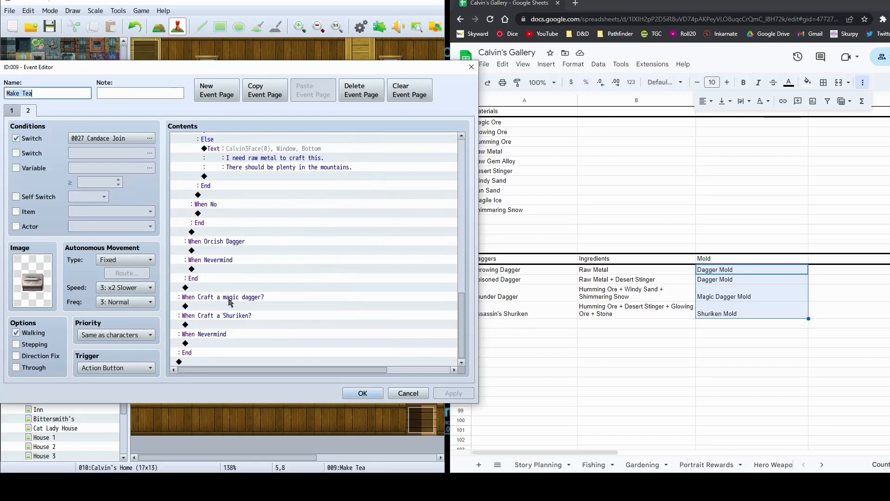
left_click(232, 325)
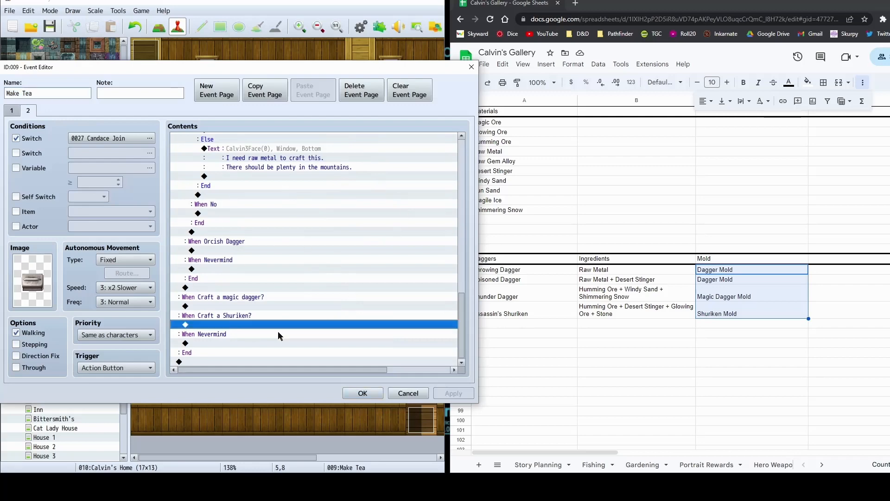
double_click(250, 325)
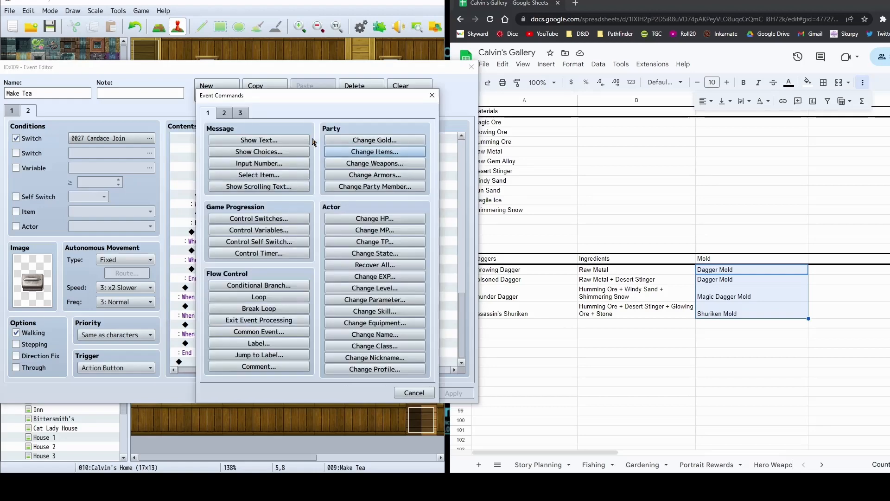
left_click(277, 140)
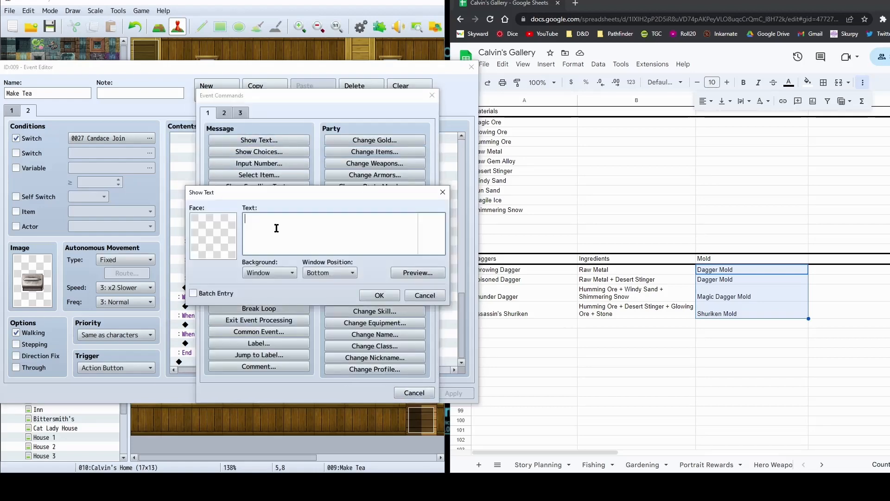
type("When kind of shuriken do you want to make?")
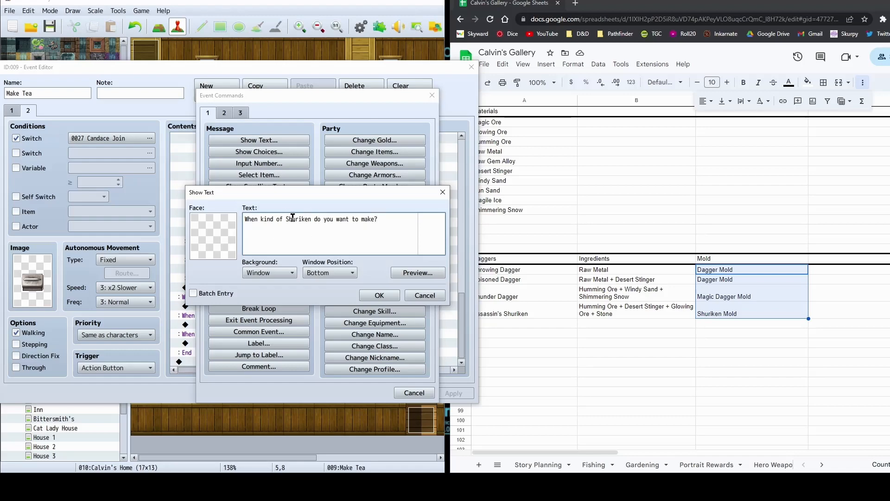
left_click(416, 272)
left_click(477, 291)
left_click(378, 294)
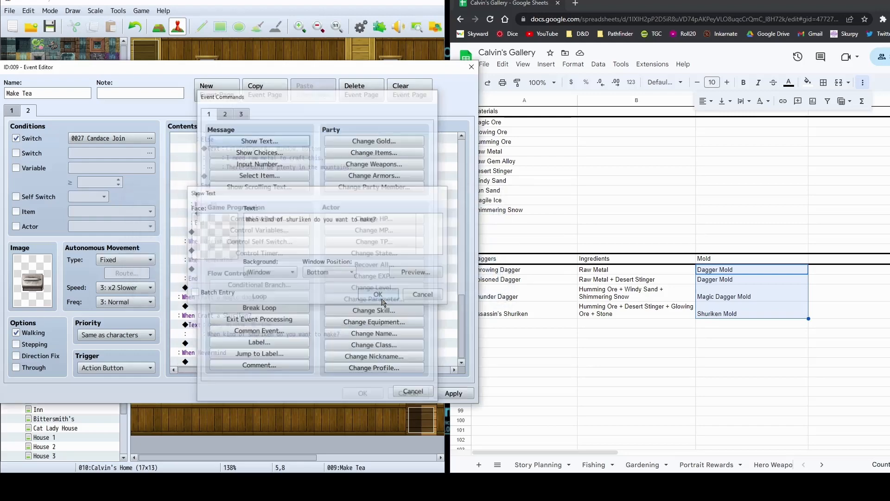
Add the choices Elemetal Shuriken, Assassin's Shuriken and Nevermind below the shuriken question, with Choice #3 as the cancel choice
scroll(251, 369, "down", 1)
scroll(268, 331, "down", 1)
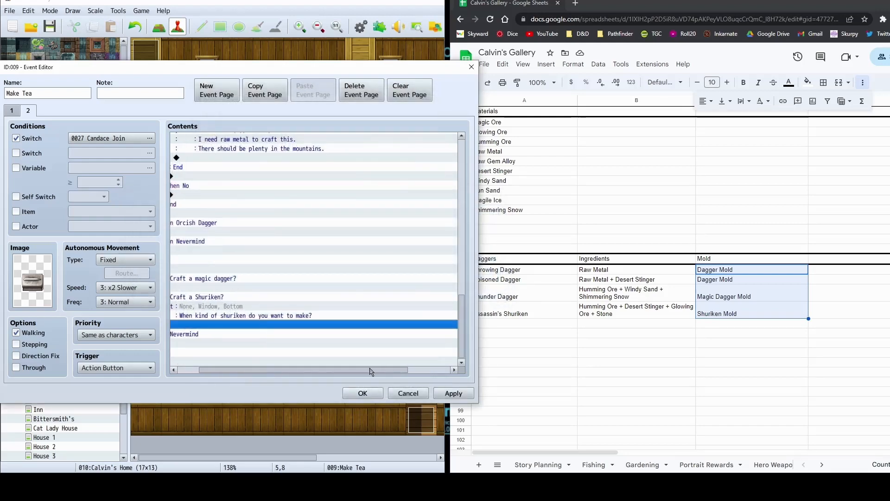
left_click_drag(374, 370, 352, 370)
double_click(268, 325)
left_click(258, 152)
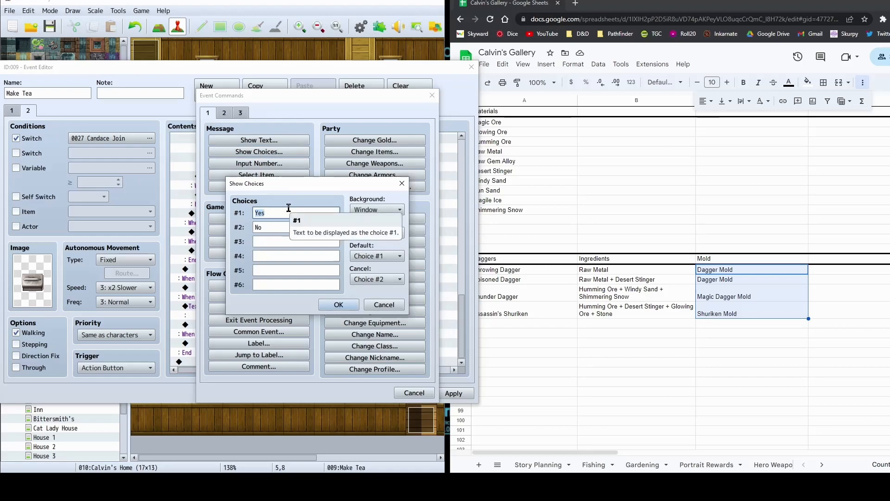
type("Elemetal ")
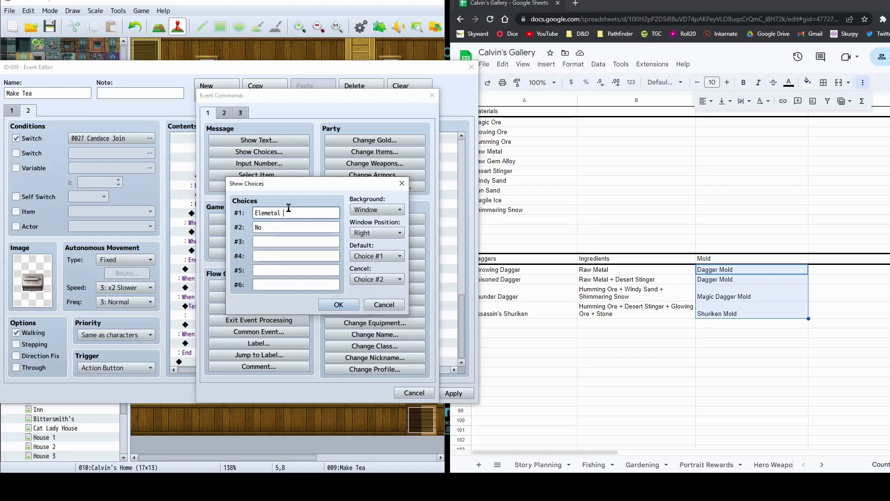
type("Shuriken")
double_click(287, 231)
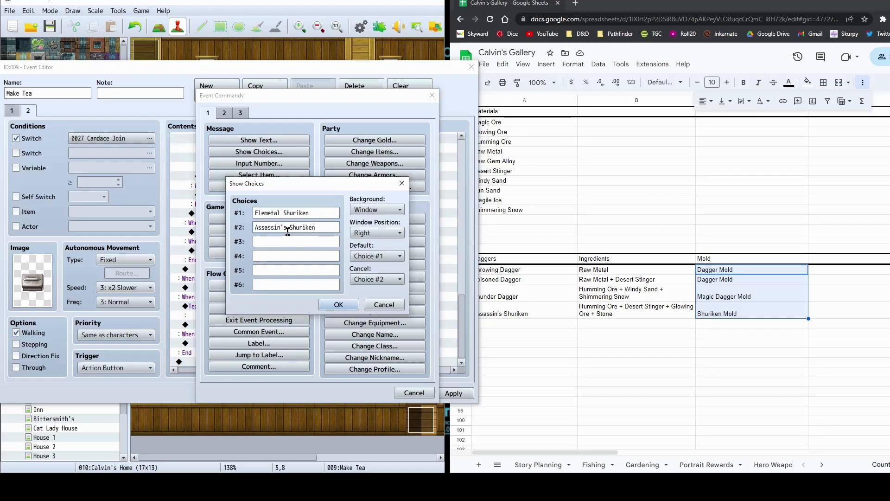
left_click(322, 240)
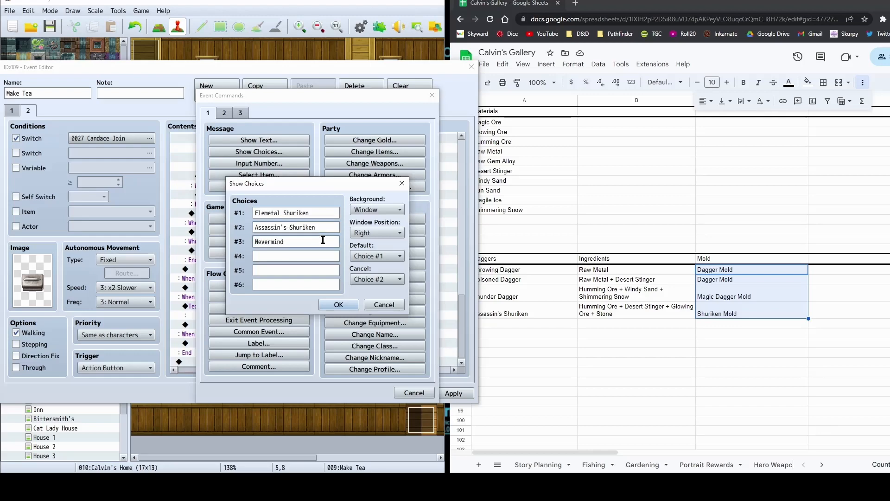
left_click(377, 278)
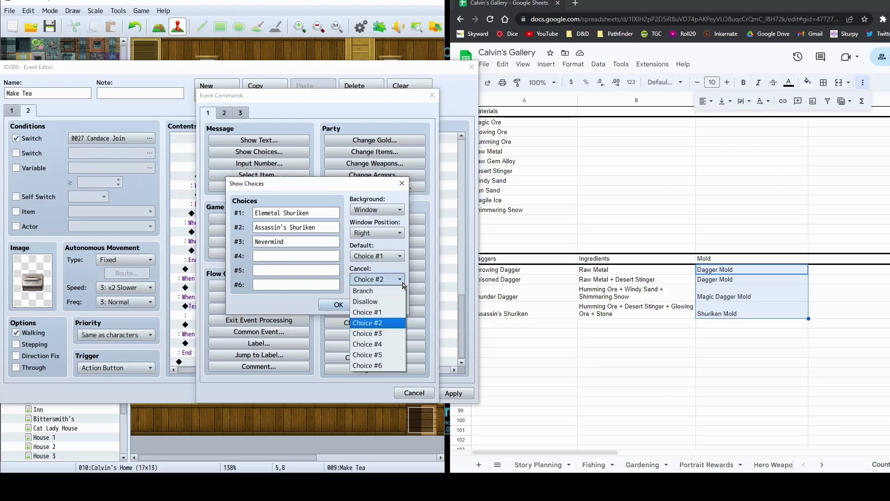
left_click(380, 334)
left_click(339, 305)
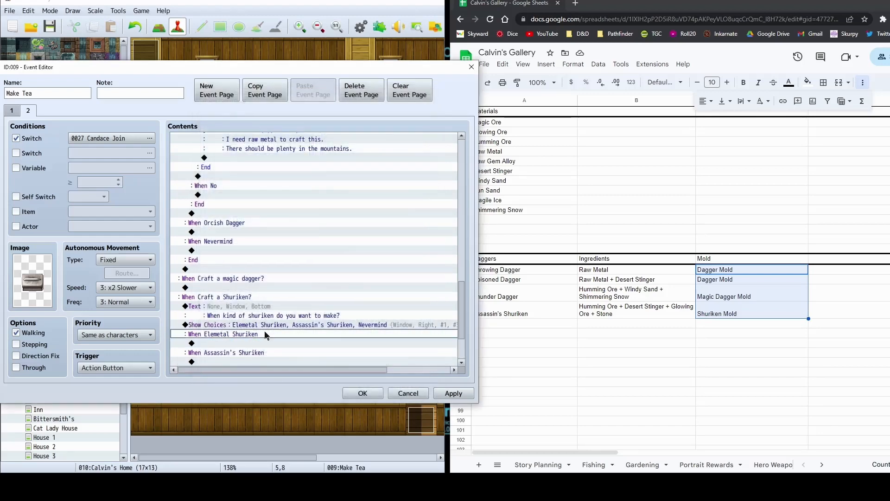
Add a conditional branch for the item Humming Ore, with an Else branch, under the Assassin's Shuriken choice
scroll(265, 334, "down", 3)
left_click(250, 288)
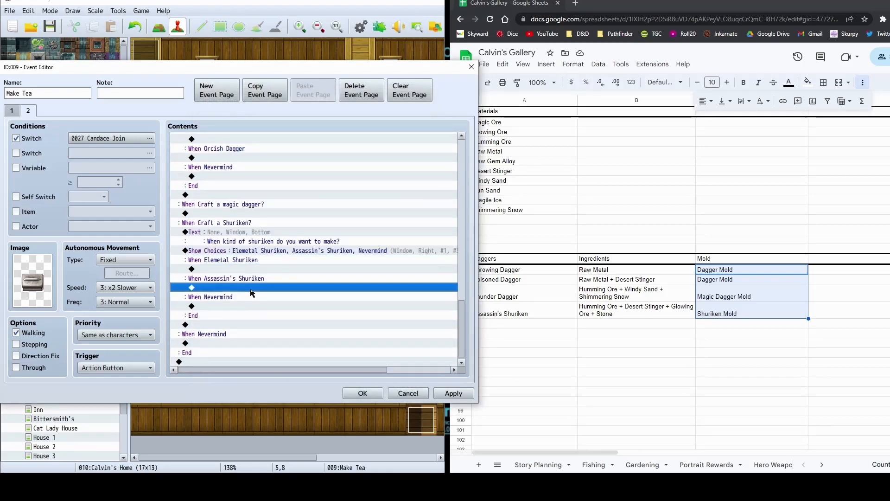
double_click(251, 292)
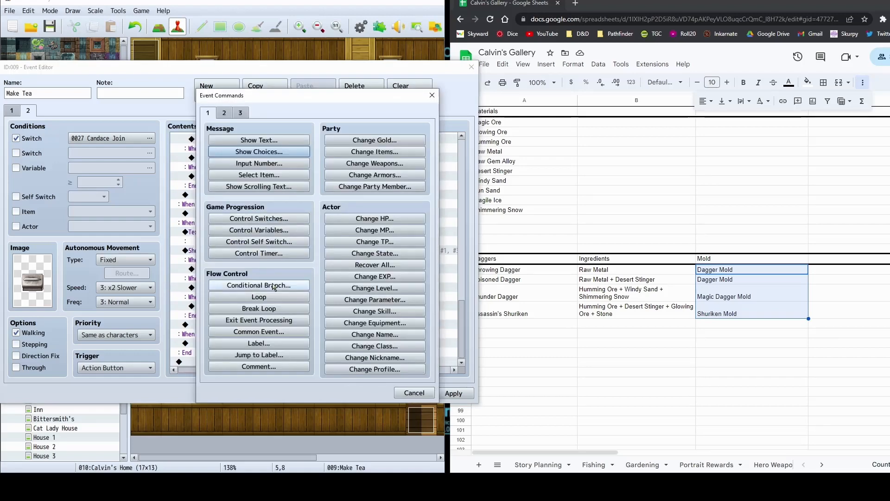
left_click(273, 286)
left_click(275, 175)
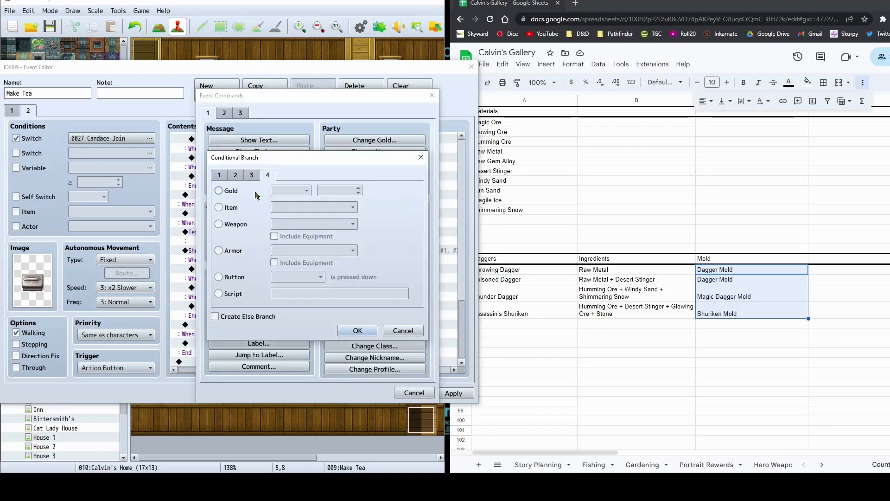
left_click(218, 207)
left_click(338, 207)
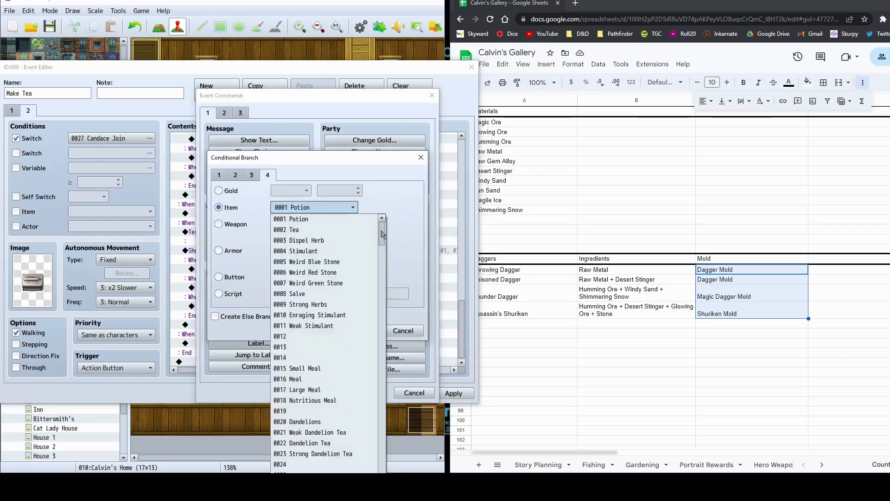
left_click_drag(382, 234, 382, 415)
left_click(320, 326)
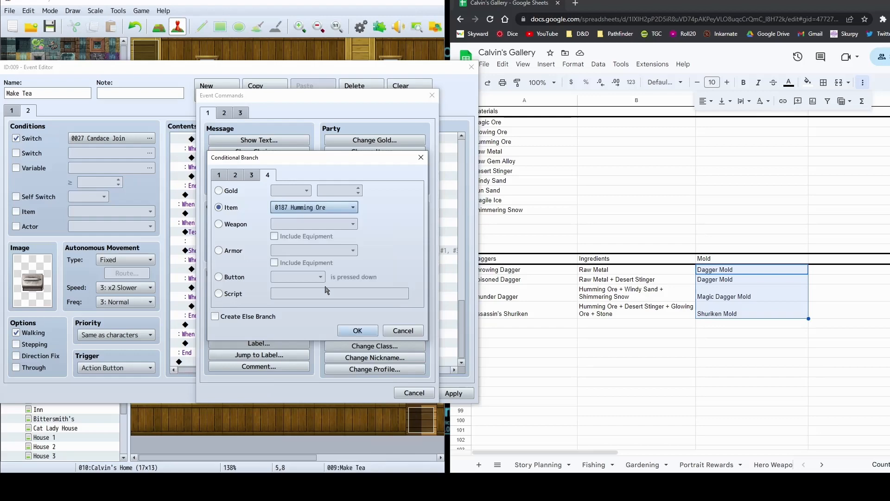
left_click(237, 317)
left_click(357, 330)
Paste a copy of the Humming Ore condition inside itself and change the copy's item to Glowing Ore
scroll(343, 292, "down", 1)
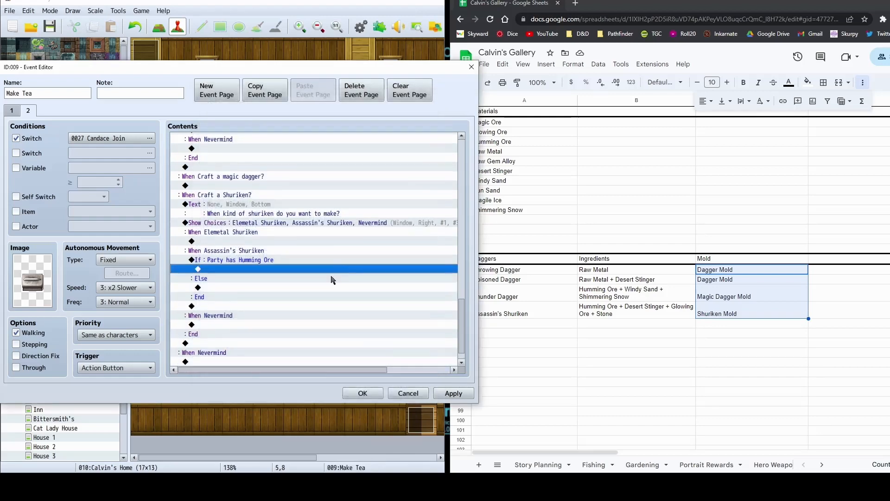
left_click(268, 262)
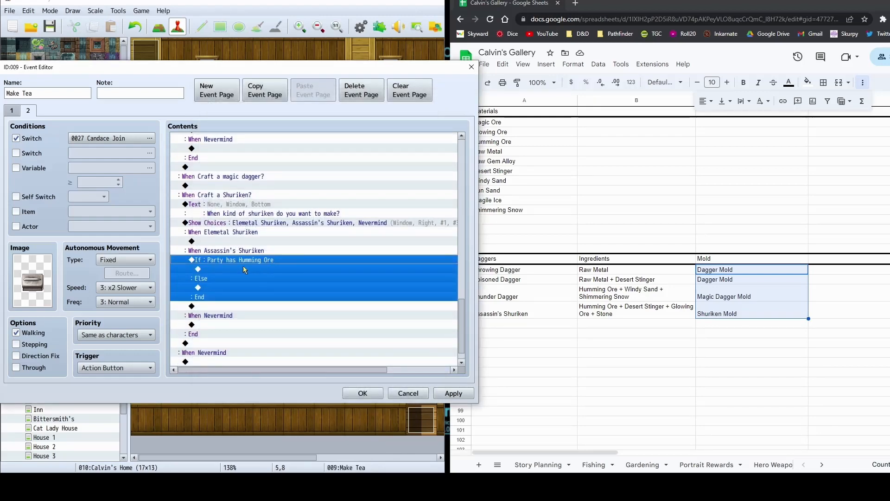
left_click(234, 270)
key("ctrl+v")
left_click(279, 268)
double_click(279, 268)
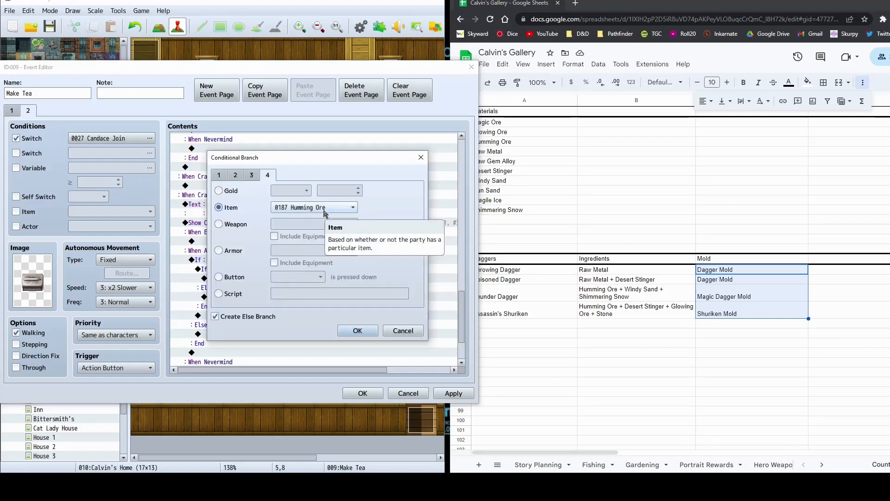
left_click(325, 212)
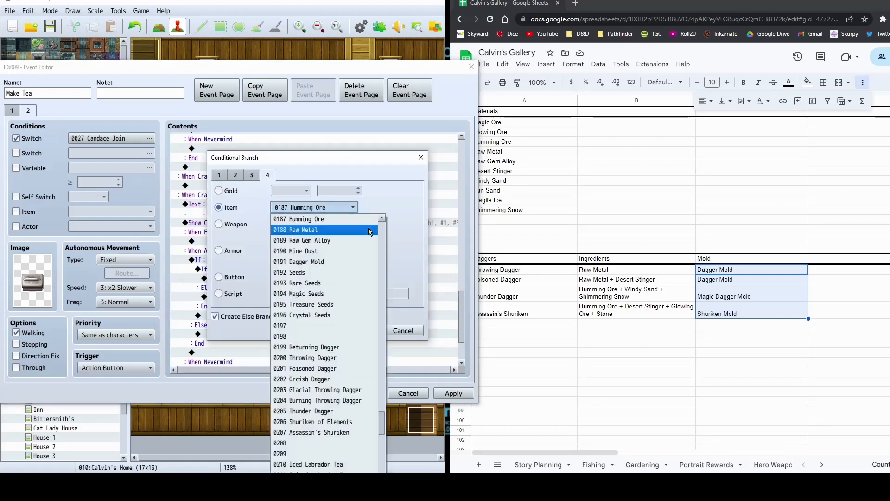
left_click(330, 219)
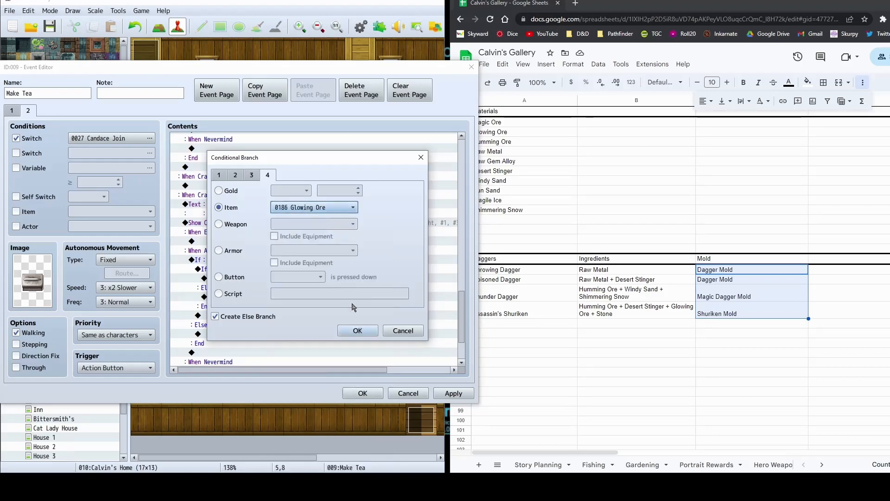
left_click(359, 330)
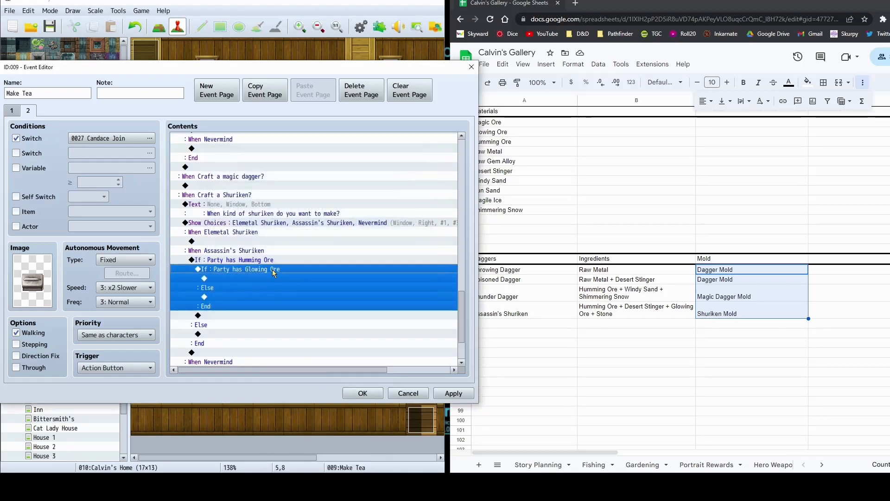
Paste another copy of the Humming Ore condition inside the Glowing Ore condition and change its item to Desert Stinger
left_click(275, 280)
key("ctrl+v")
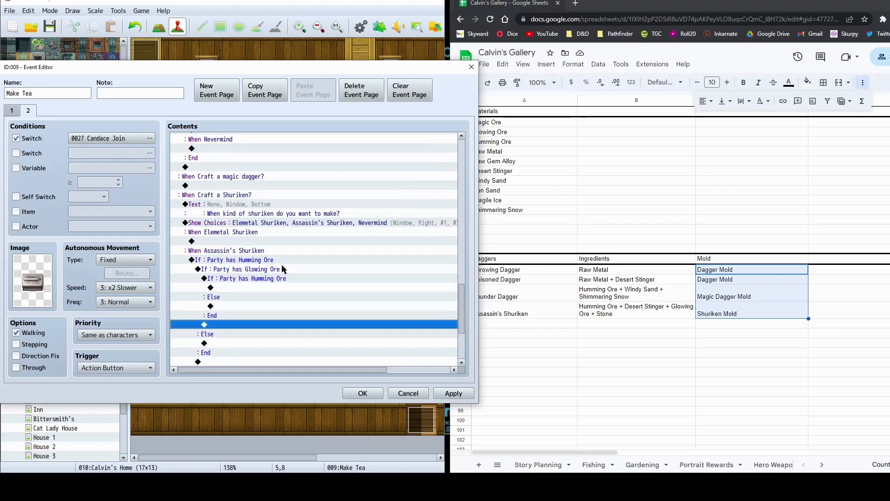
left_click(278, 280)
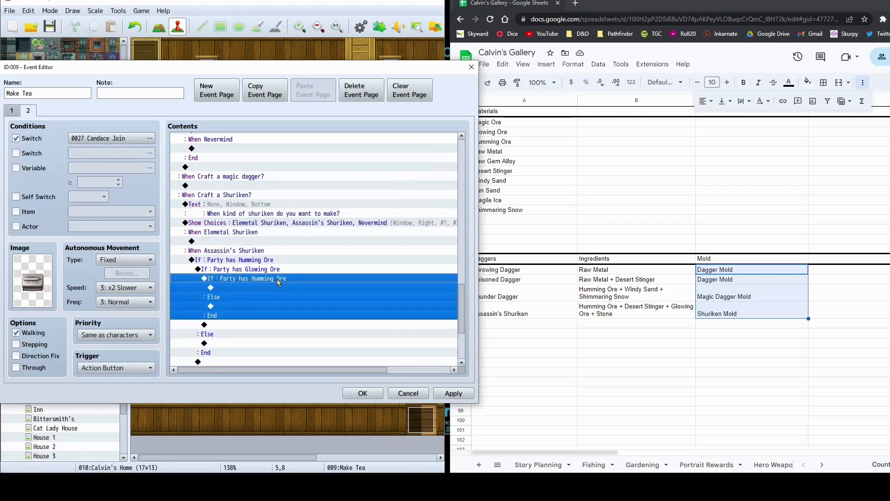
double_click(277, 279)
left_click(334, 207)
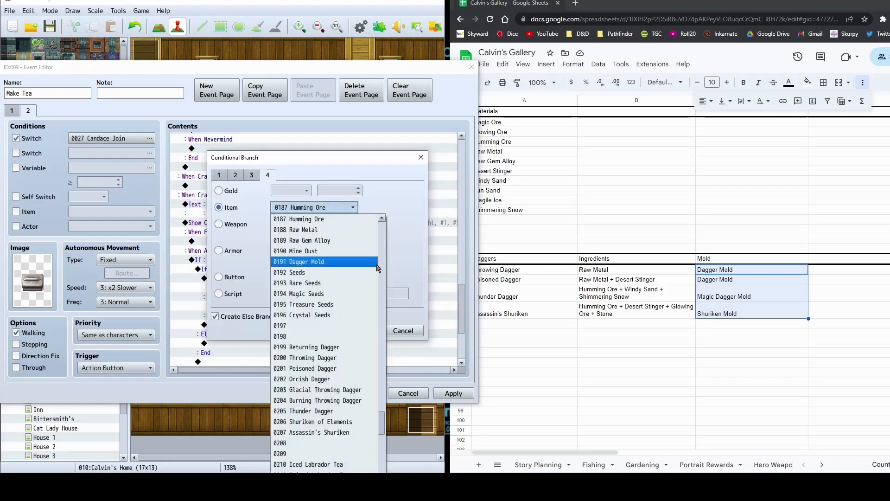
left_click_drag(382, 423, 382, 263)
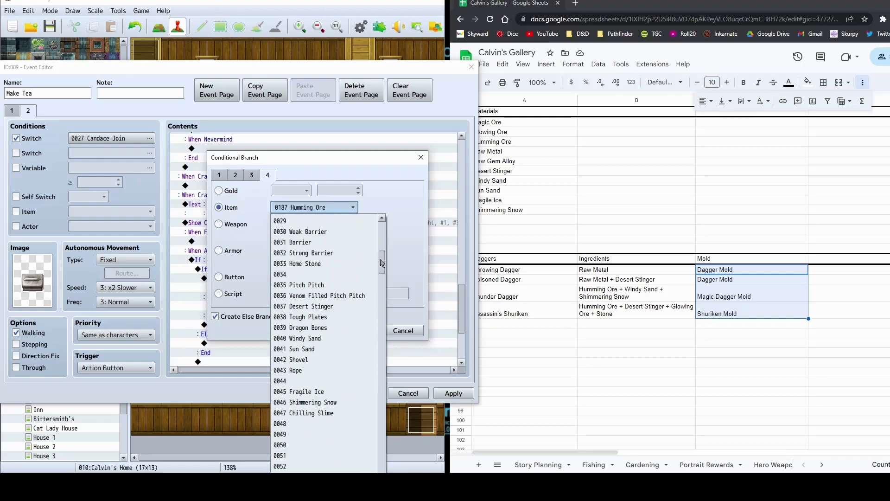
left_click(332, 307)
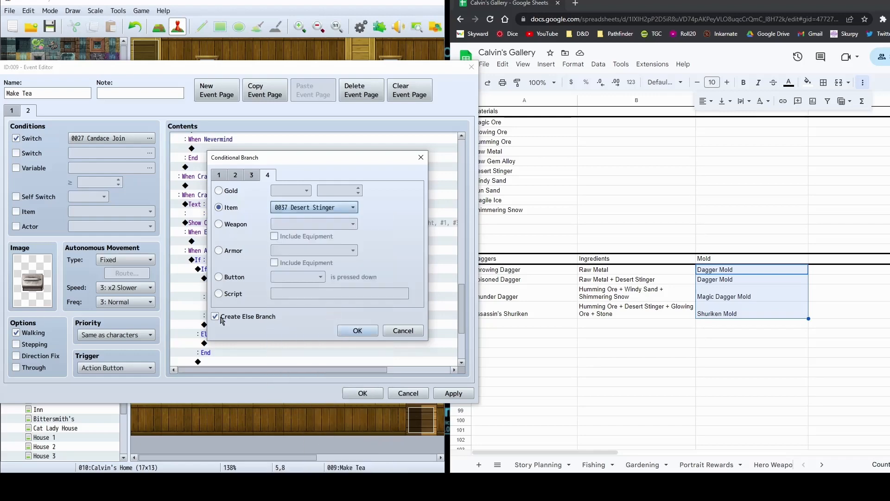
left_click(357, 330)
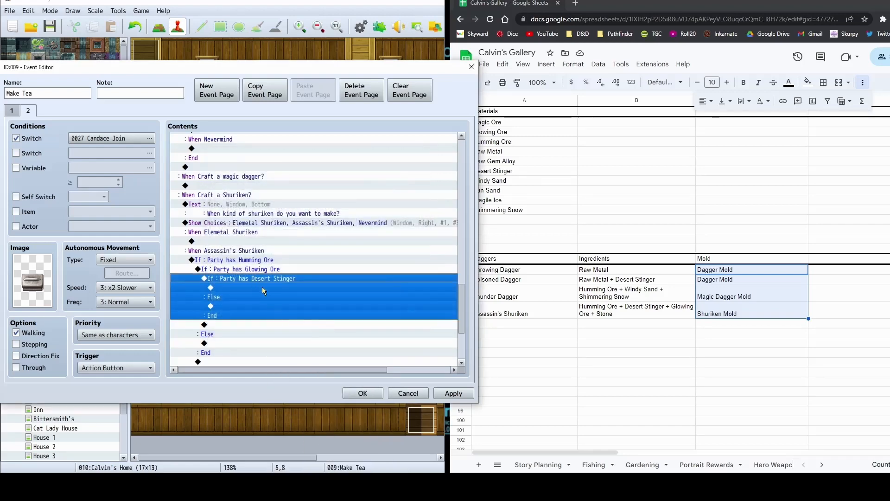
Paste another copy of the Humming Ore condition inside the Desert Stinger condition and change its item to Stone
left_click(262, 288)
key("ctrl+v")
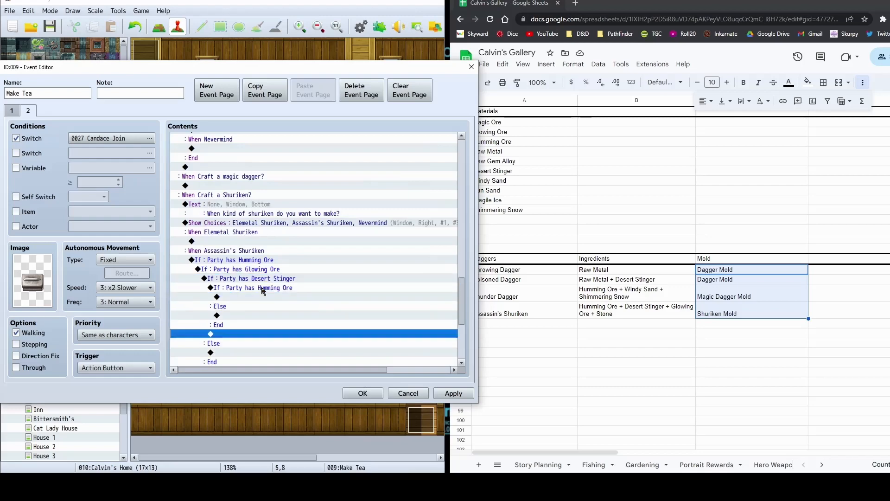
left_click(261, 288)
double_click(262, 287)
left_click(330, 208)
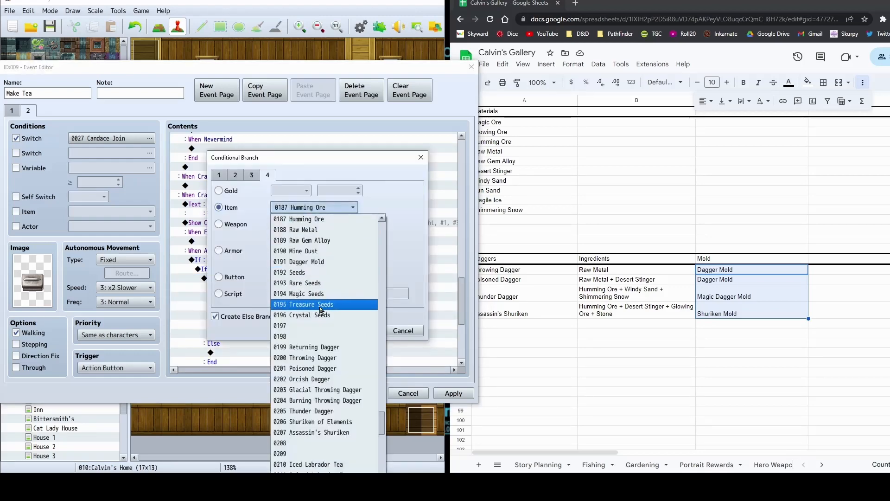
scroll(330, 316, "up", 9)
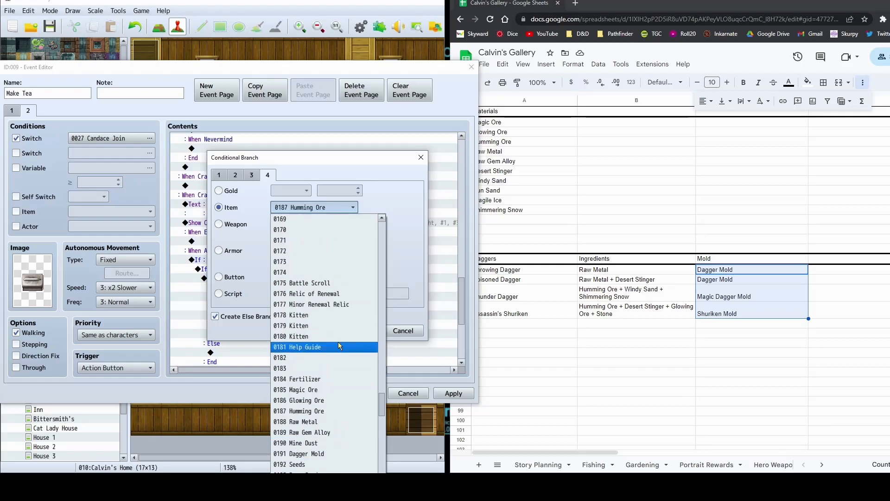
left_click_drag(383, 394, 385, 331)
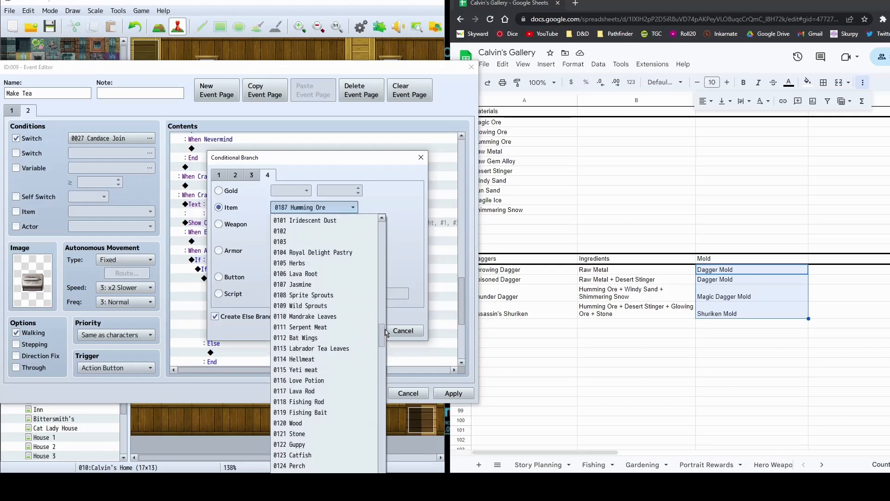
left_click(296, 433)
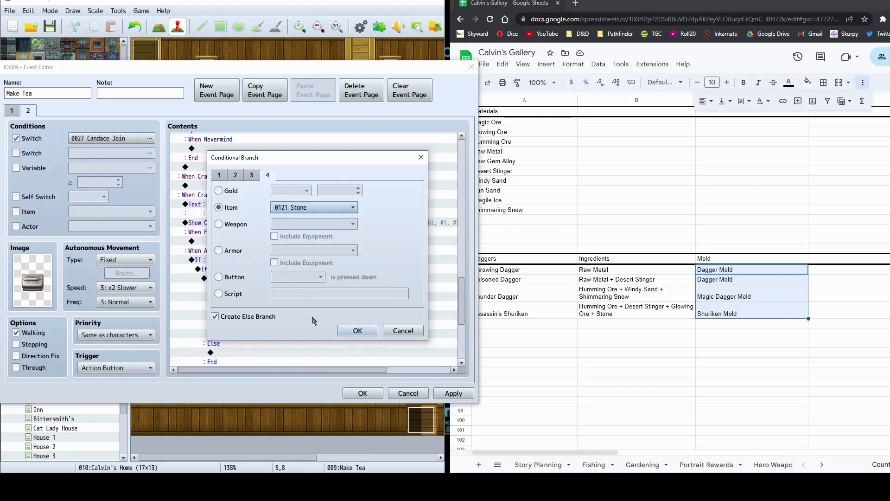
left_click(361, 331)
scroll(273, 300, "down", 1)
left_click(265, 195)
left_click(278, 205)
left_click(283, 216)
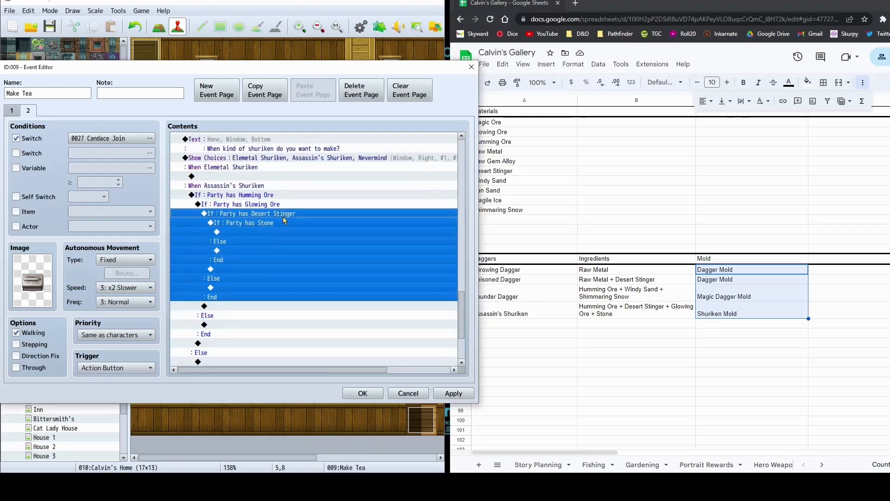
left_click(282, 222)
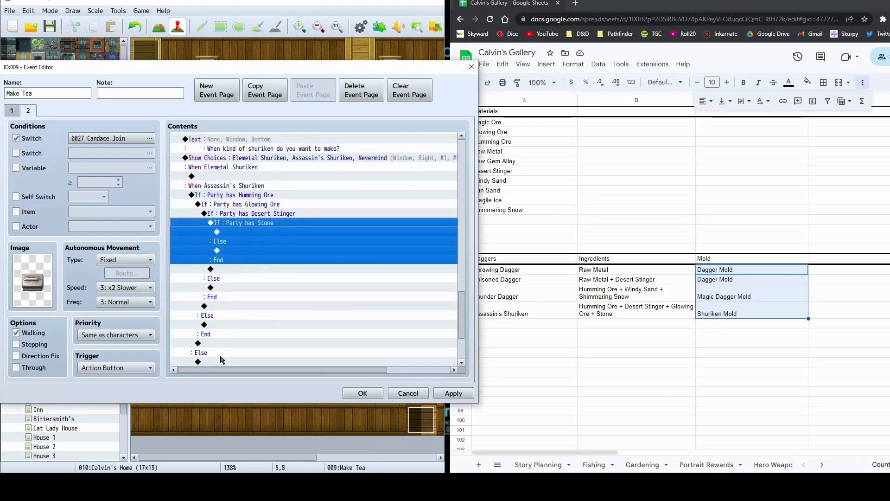
Copy the poisoned dagger's raw metal message into the Else branch of the Humming Ore condition under Assassin's Shuriken
scroll(400, 316, "up", 2)
scroll(401, 315, "up", 6)
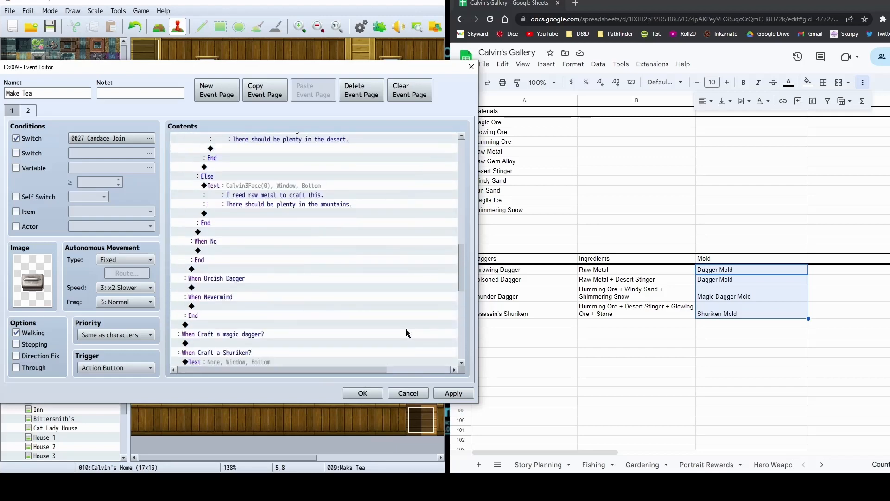
left_click(297, 193)
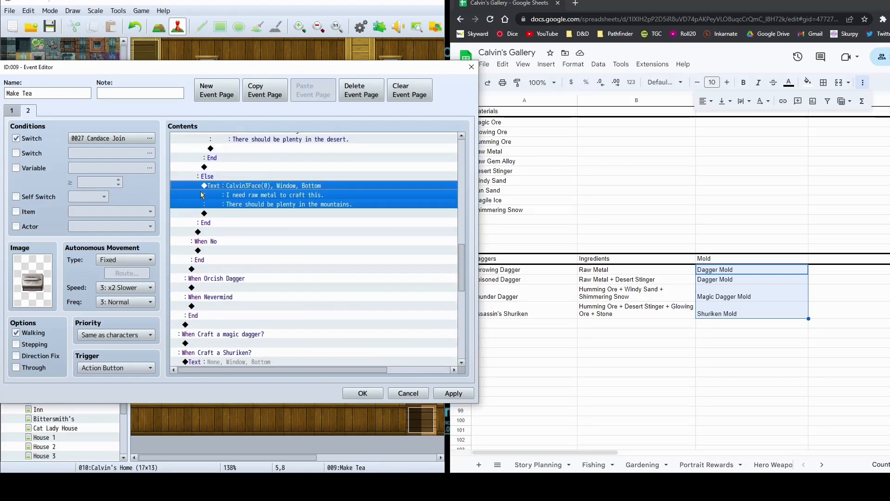
scroll(352, 283, "down", 10)
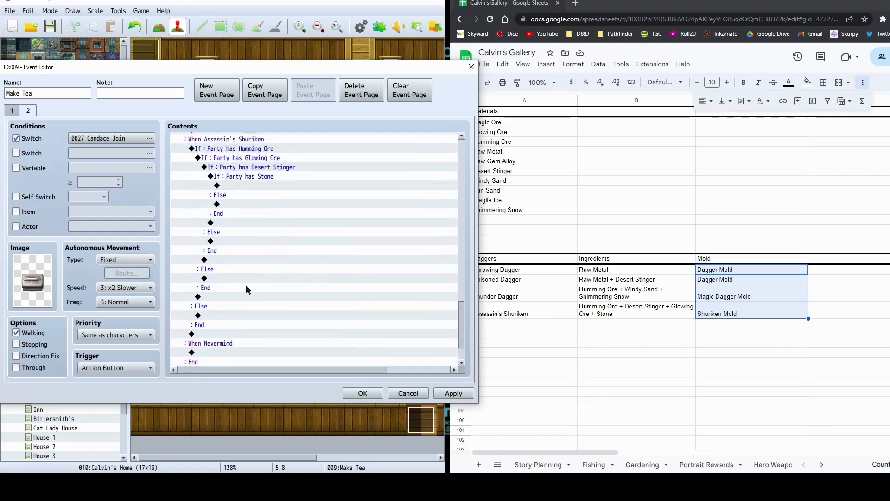
left_click(270, 168)
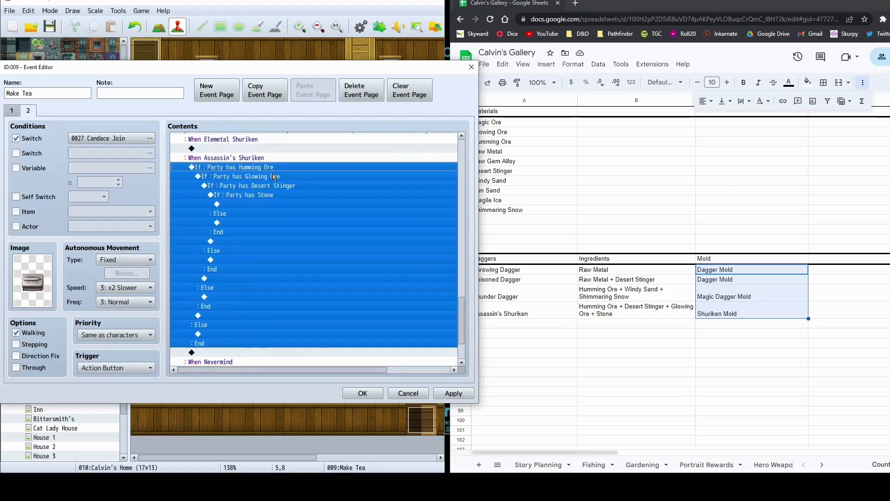
left_click(274, 177)
left_click(292, 166)
left_click(278, 178)
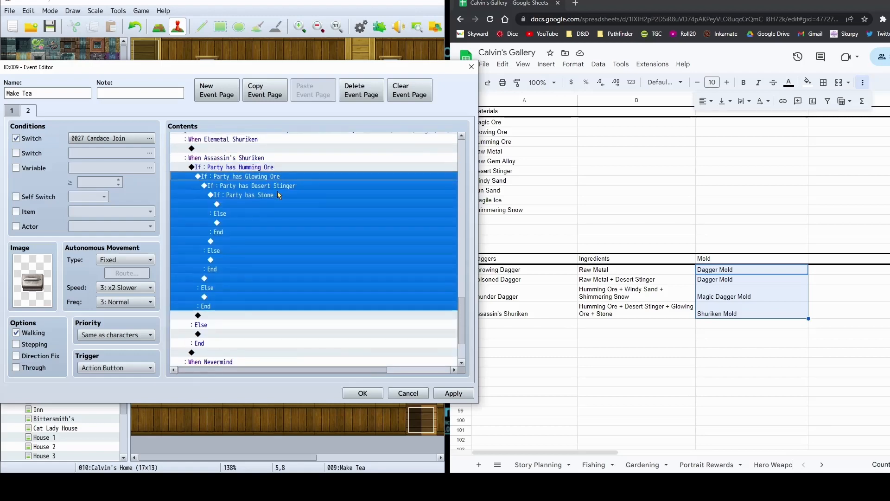
left_click(228, 334)
left_click(268, 167)
left_click(216, 333)
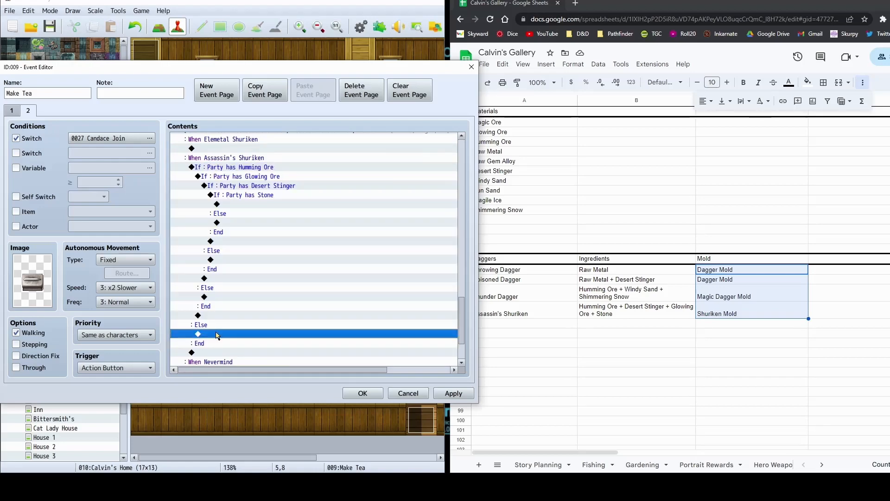
key("ctrl+v")
Change the first line of the pasted message to "I need humming ore to craft this."
double_click(294, 334)
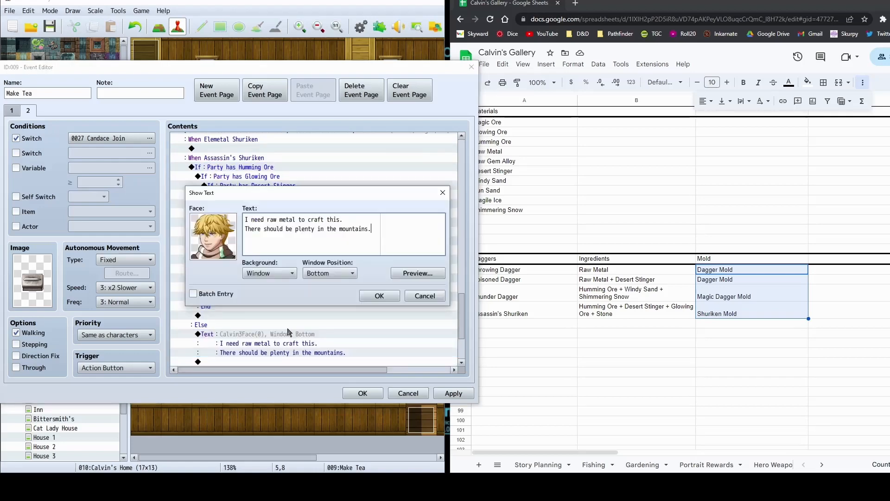
double_click(287, 220)
key("BackSpace")
key("BackSpace")
key("BackSpace")
key("BackSpace")
key("BackSpace")
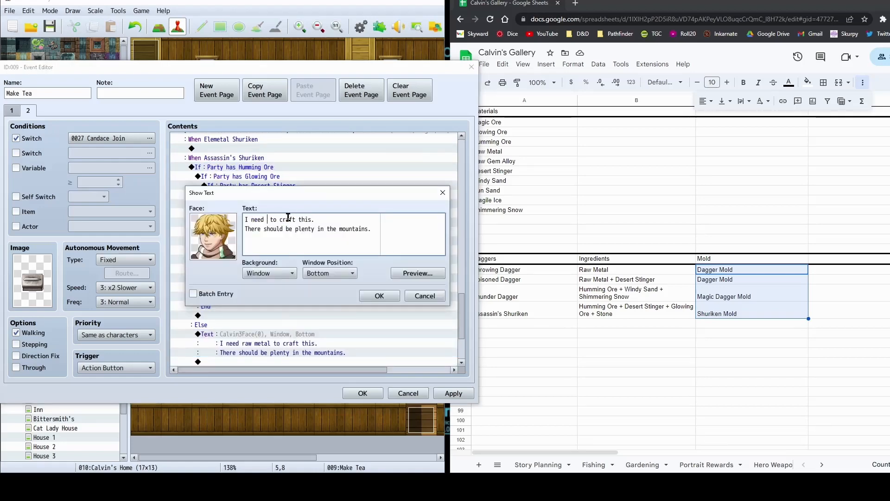
type("humming oire")
key("Left")
key("Left")
key("BackSpace")
left_click(379, 295)
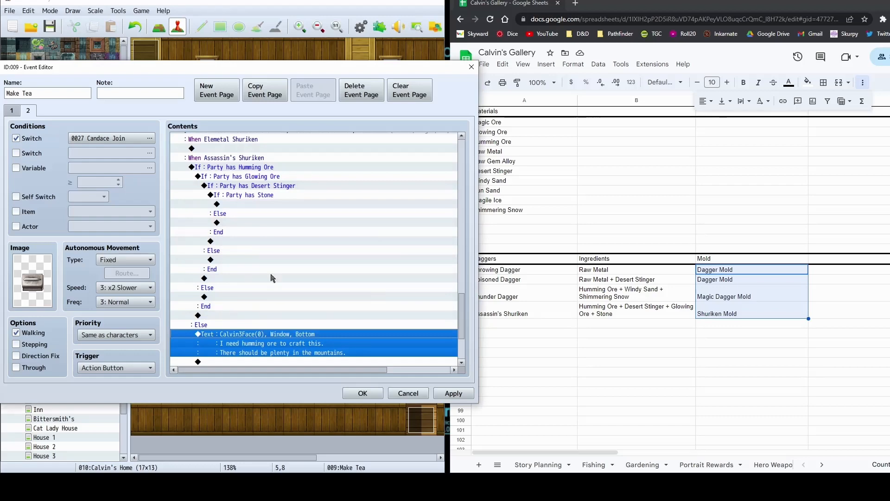
Paste the raw metal message into the Glowing Ore condition's Else branch and change its first line to "I need glowing ore to craft this."
left_click(271, 179)
left_click(229, 298)
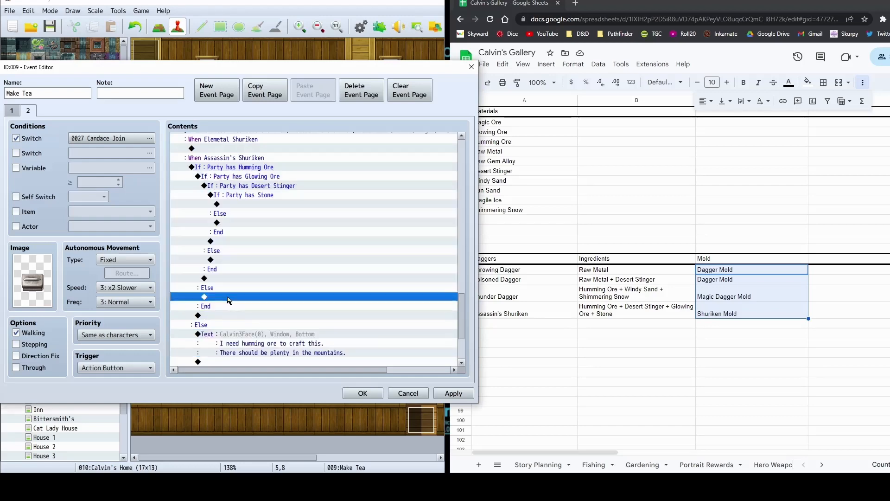
key("ctrl+v")
double_click(235, 300)
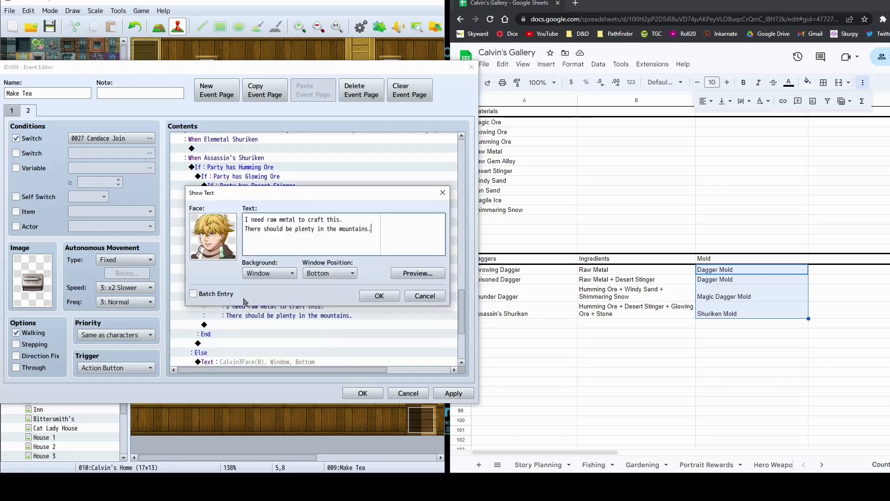
double_click(272, 218)
key("Delete")
key("Delete")
key("Delete")
key("Delete")
key("Delete")
key("Delete")
key("Delete")
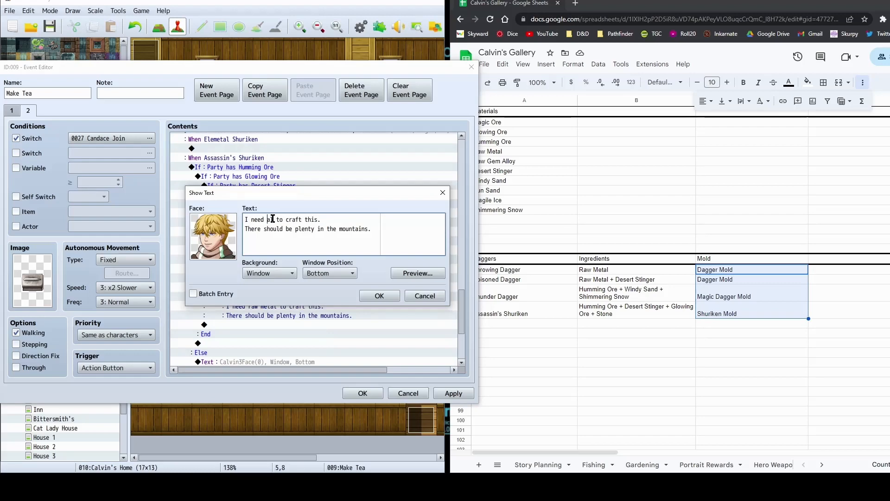
type("glowing ore")
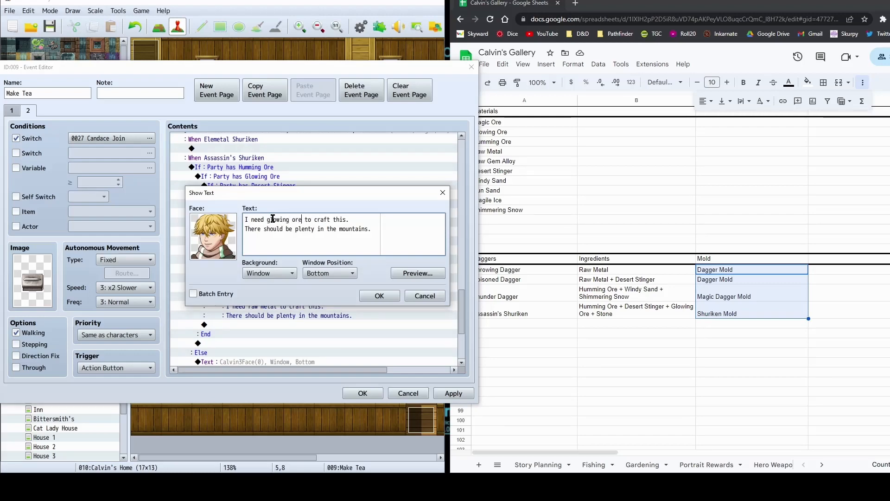
left_click(380, 296)
Copy the poisoned dagger's desert stinger message into the Else branch of the Desert Stinger condition under Assassin's Shuriken
scroll(283, 288, "down", 2)
left_click(261, 330)
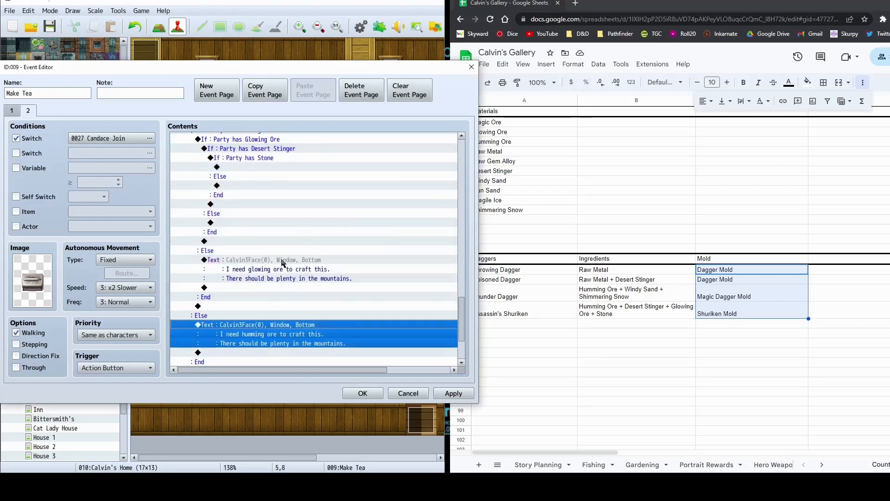
left_click(283, 263)
scroll(284, 263, "up", 1)
left_click(273, 166)
scroll(393, 243, "up", 14)
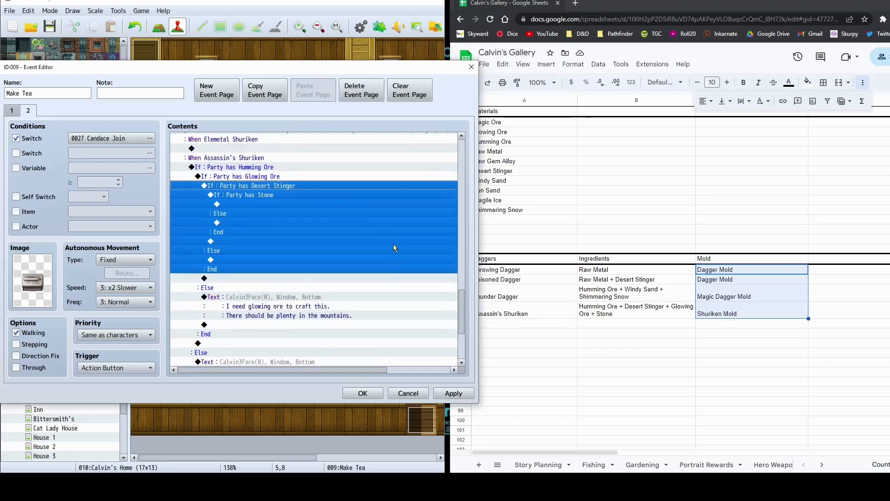
scroll(427, 288, "up", 4)
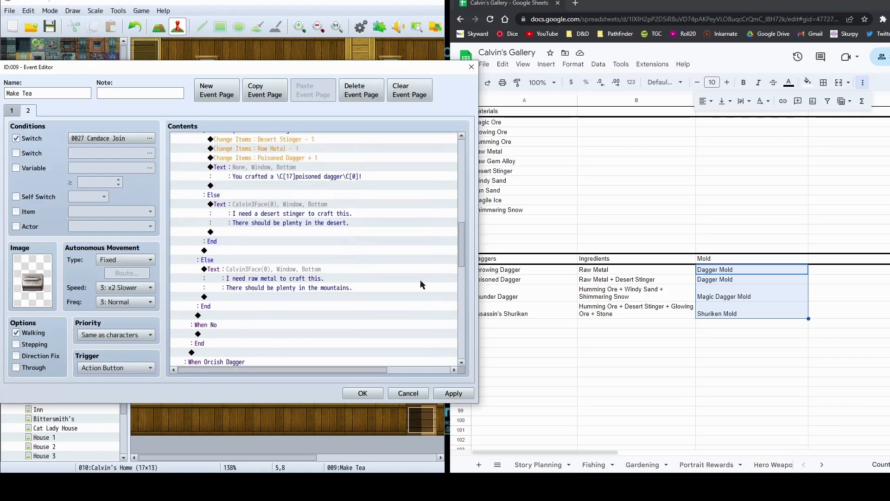
left_click(366, 204)
scroll(325, 224, "down", 12)
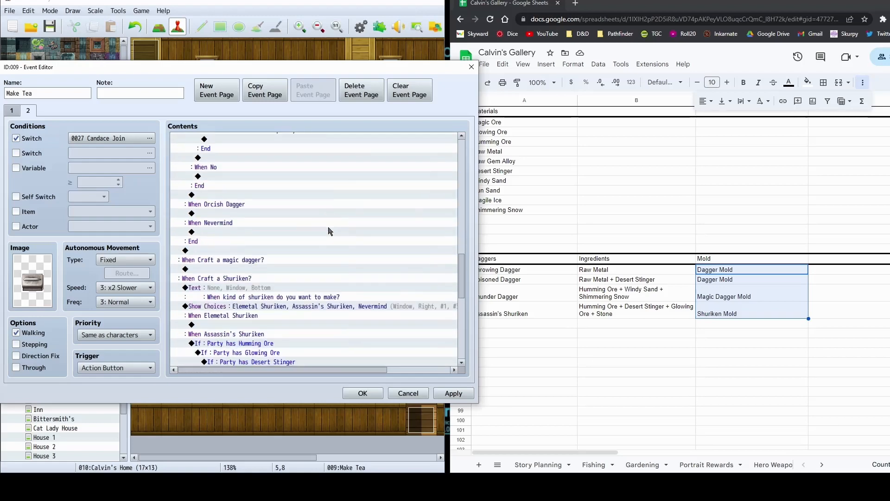
left_click(270, 158)
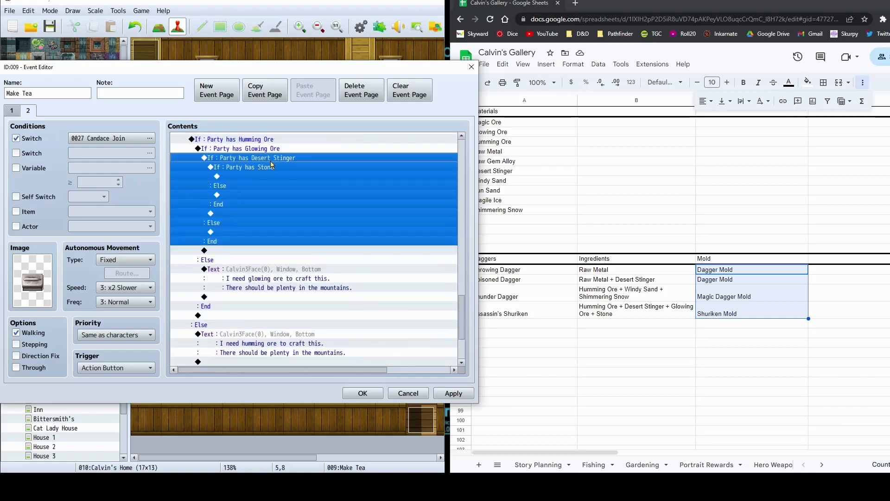
left_click(232, 233)
key("ctrl+v")
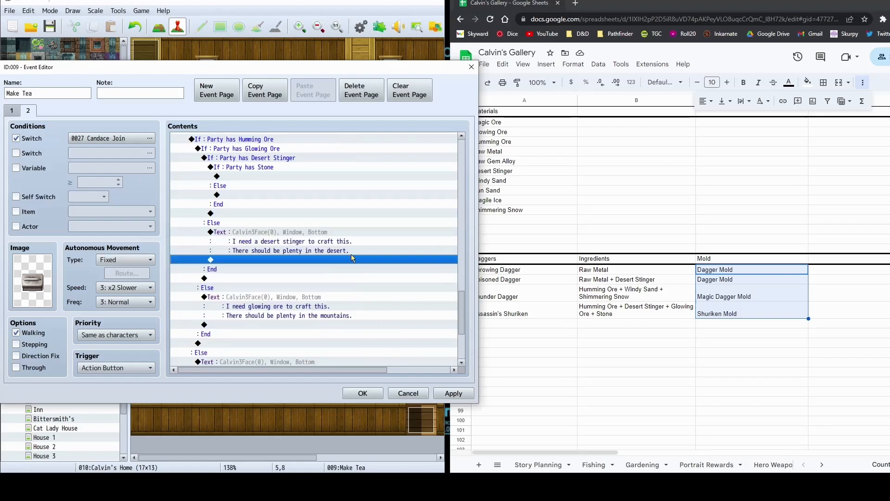
Paste the desert stinger message into the Else branch of the Stone condition as well
scroll(235, 239, "up", 2)
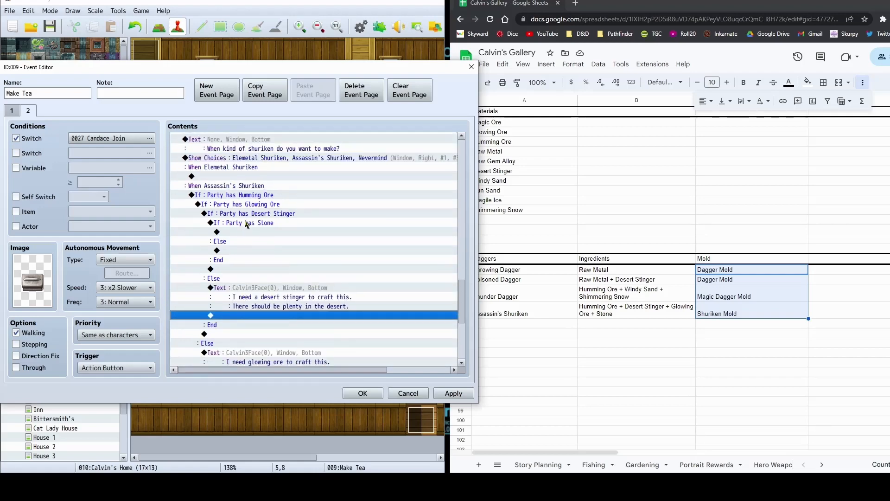
left_click(244, 223)
left_click(235, 251)
key("ctrl+v")
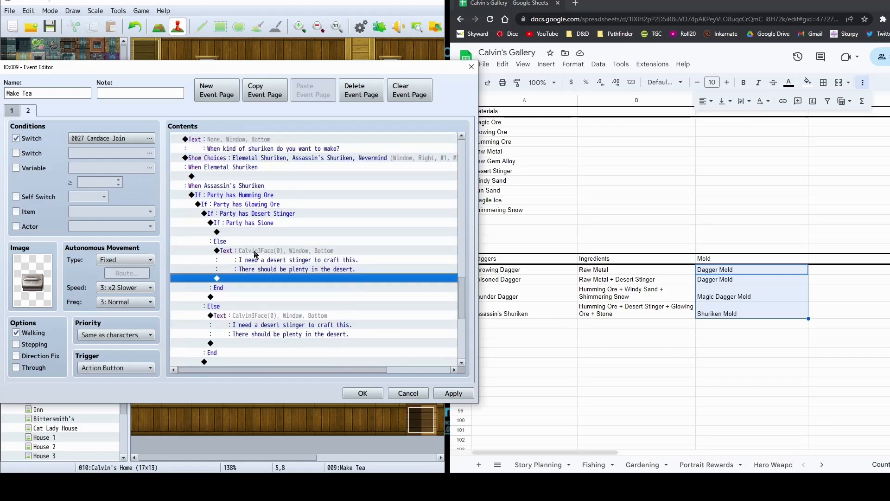
Change the message in the Stone condition's Else branch to "I need stone to craft this. I should buy some from the shop in town."
double_click(235, 254)
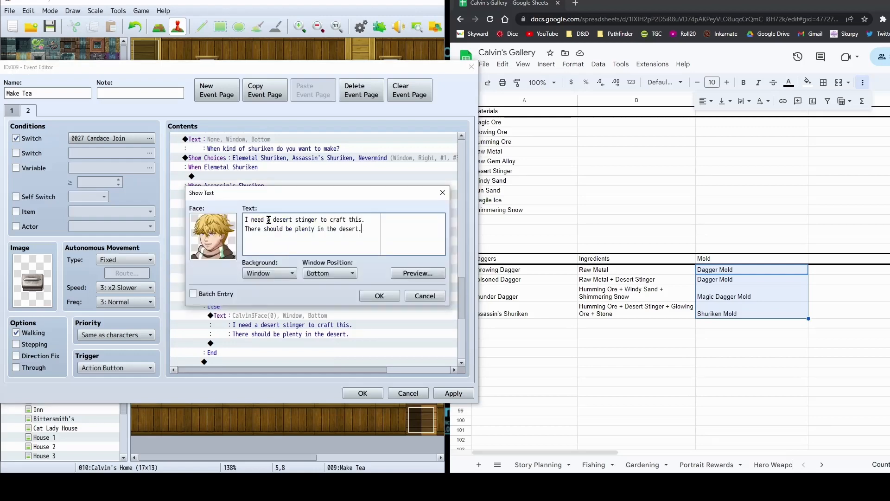
left_click_drag(269, 220, 315, 218)
key("BackSpace")
key("BackSpace")
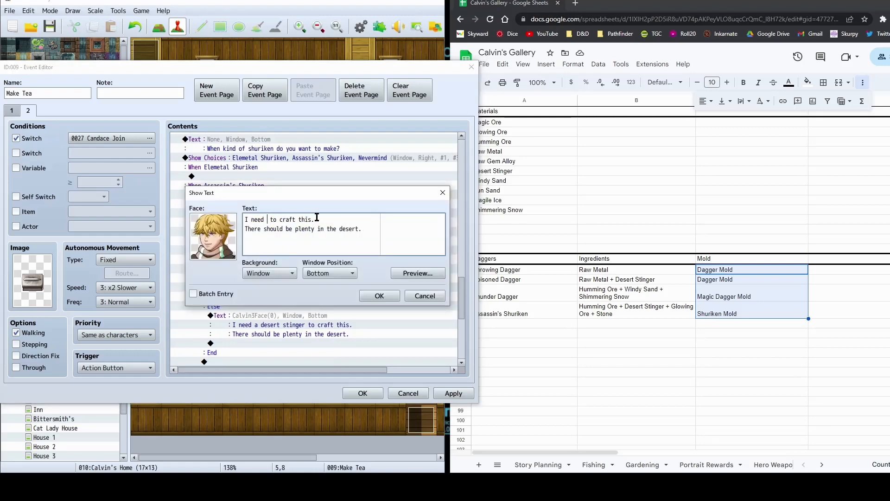
type("stone")
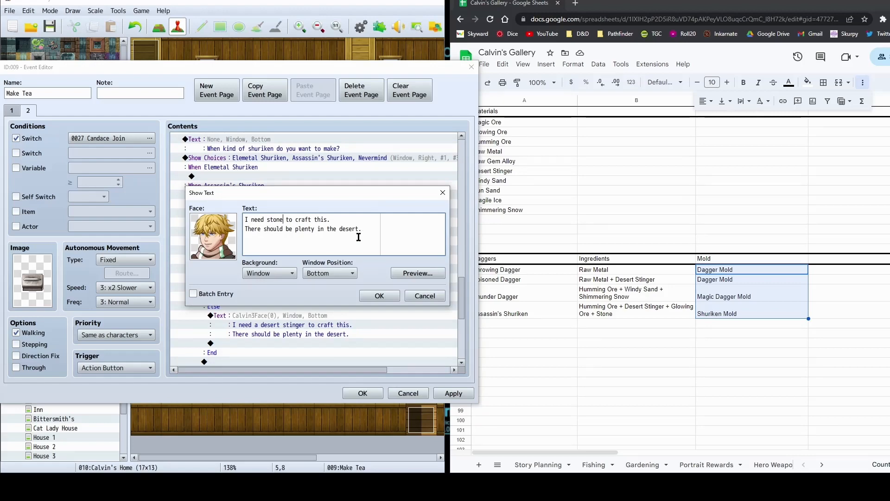
left_click_drag(367, 229, 237, 228)
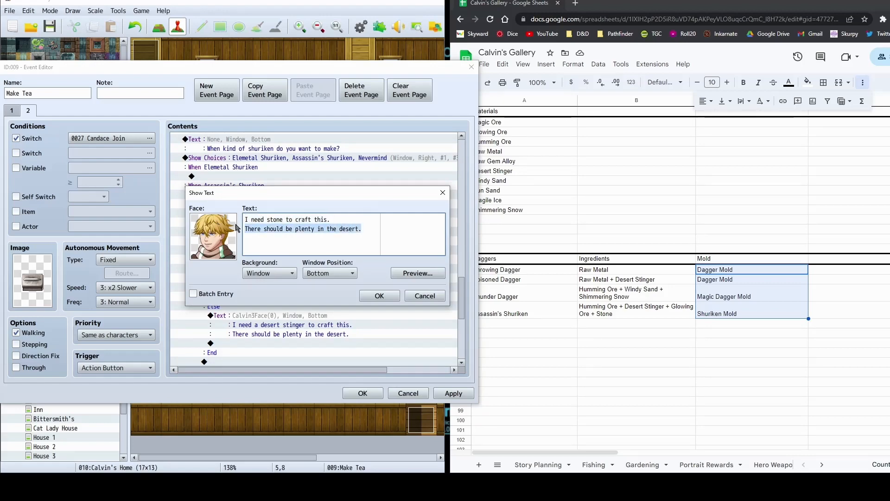
type("I shou")
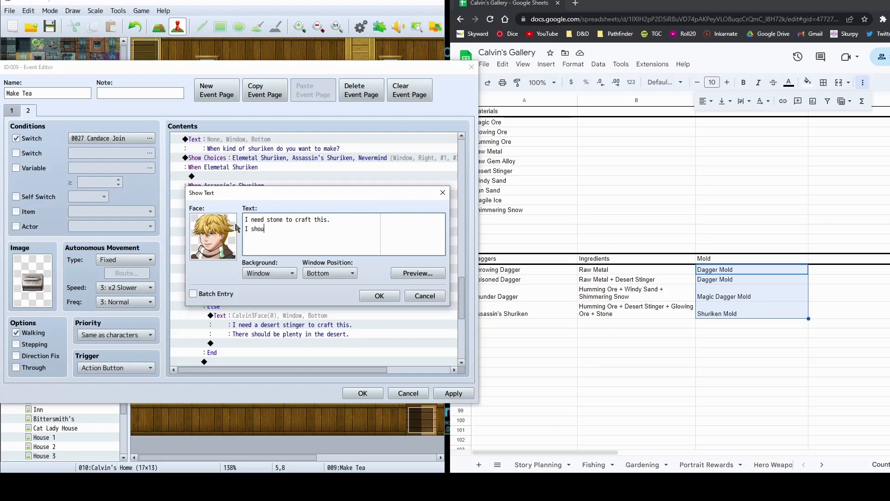
type("ld by")
left_click(378, 295)
Review the nested Humming Ore, Glowing Ore, Desert Stinger and Stone conditions under Assassin's Shuriken
left_click(287, 199)
left_click(286, 202)
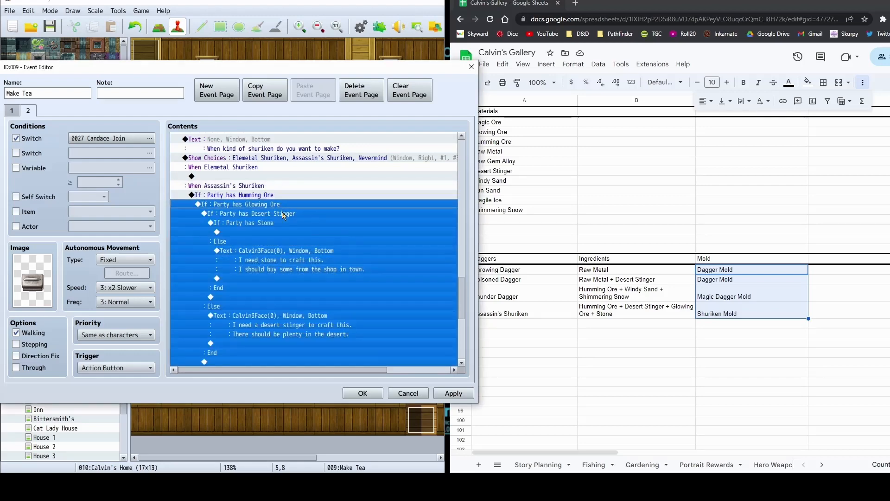
left_click(281, 213)
left_click(275, 219)
left_click(277, 237)
left_click(279, 234)
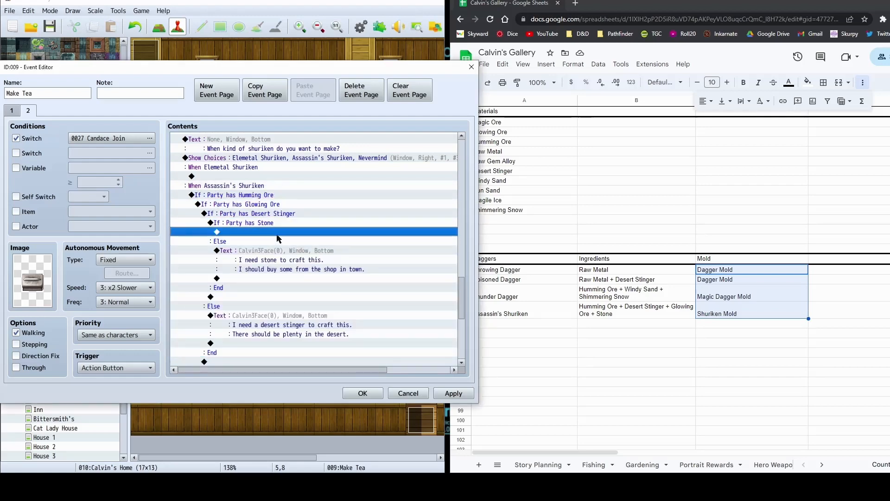
scroll(280, 218, "up", 1)
left_click(262, 223)
left_click(258, 230)
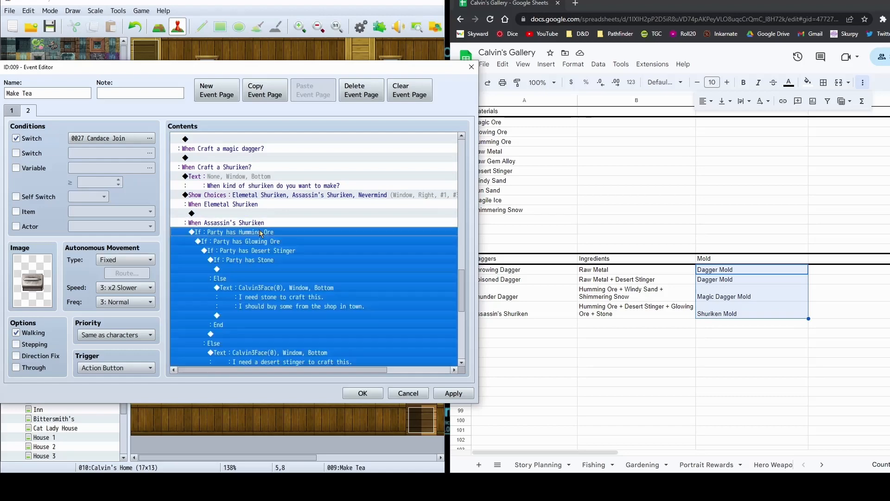
left_click(293, 225)
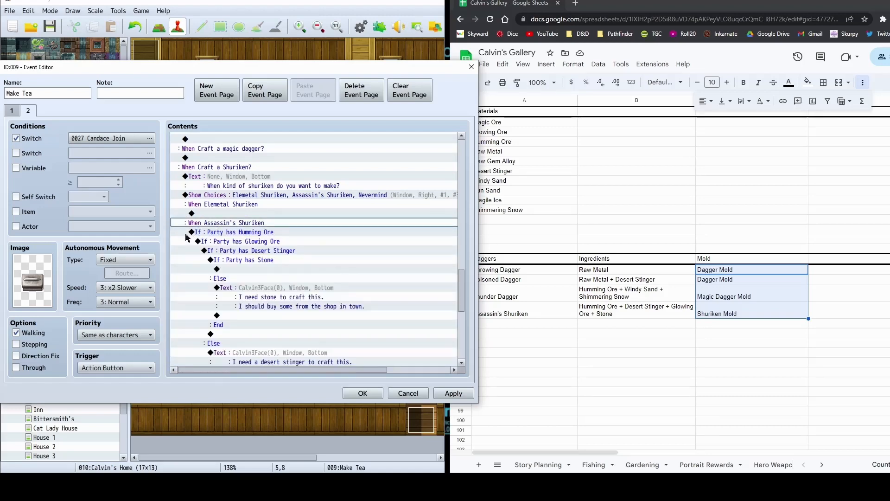
scroll(377, 292, "down", 2)
scroll(338, 274, "up", 3)
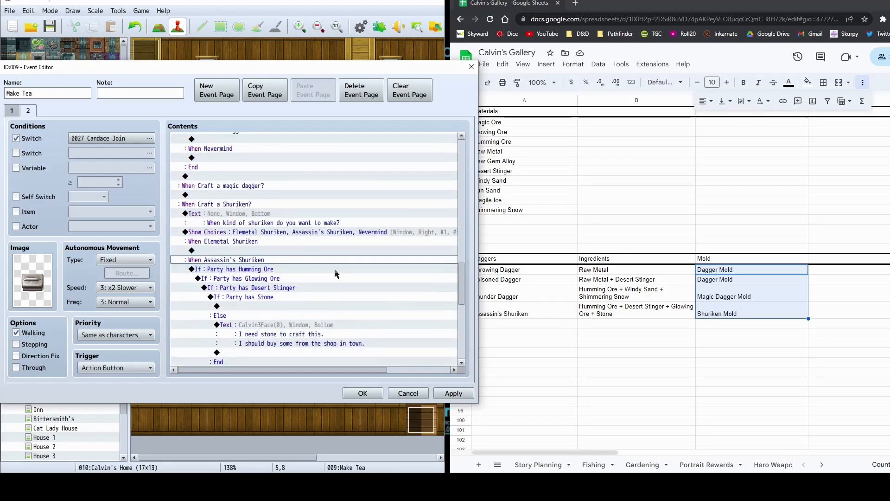
Copy the poisoned dagger's ingredient message to the start of the Assassin's Shuriken branch, above the Humming Ore condition
left_click_drag(467, 279, 454, 201)
left_click(298, 241)
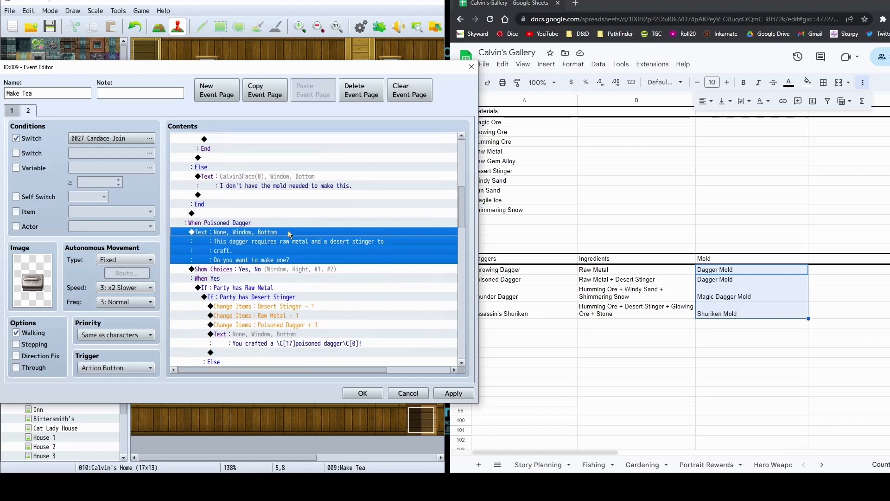
scroll(204, 256, "down", 15)
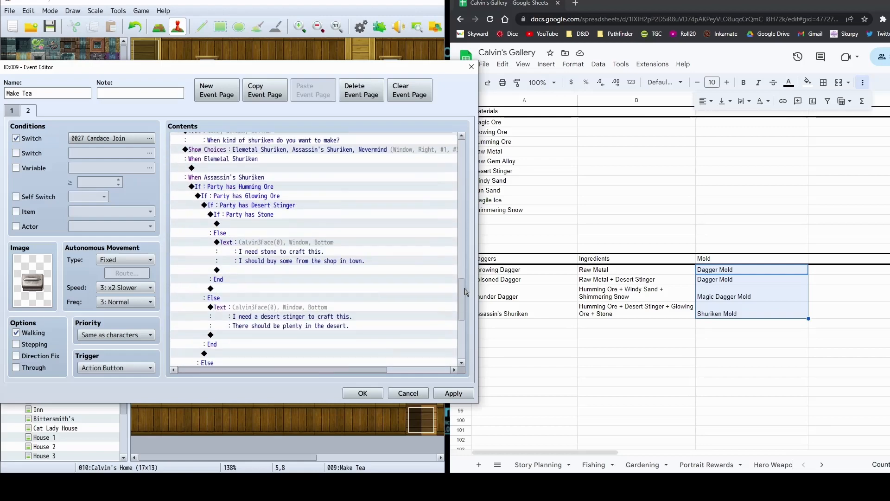
left_click(214, 252)
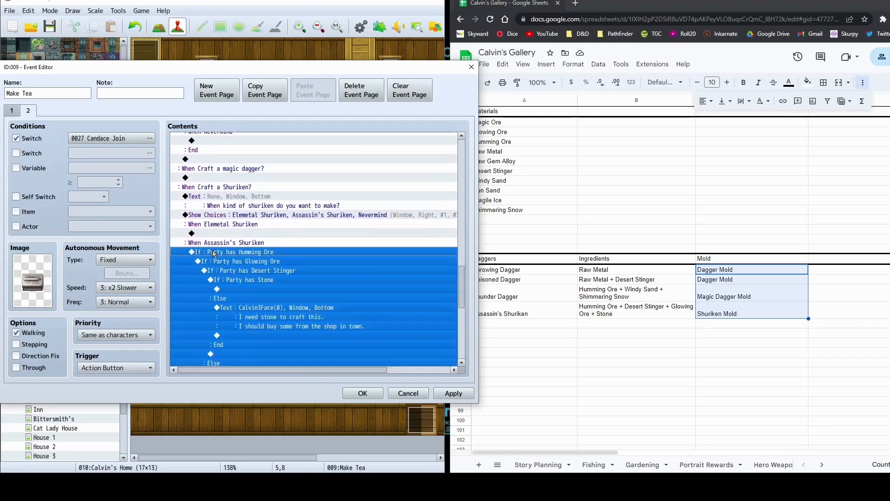
type("This dagger requires raw metal and a desert stinger to craft. Do you want to make one?")
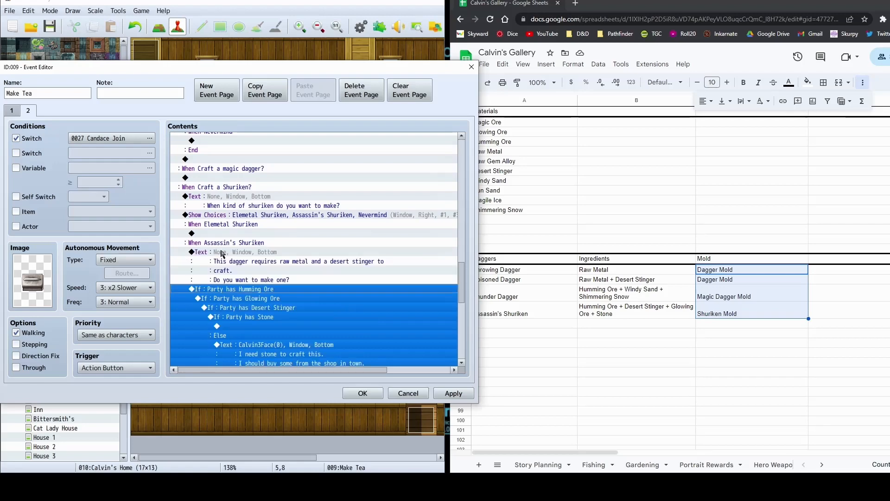
Replace the word "dagger" with "shuriken" in the ingredient message under Assassin's Shuriken
left_click(268, 253)
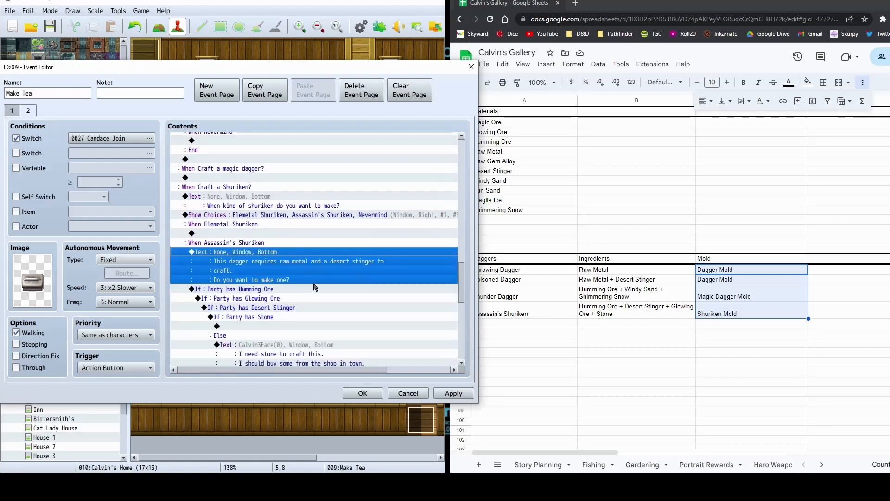
double_click(273, 264)
double_click(268, 219)
type("sh")
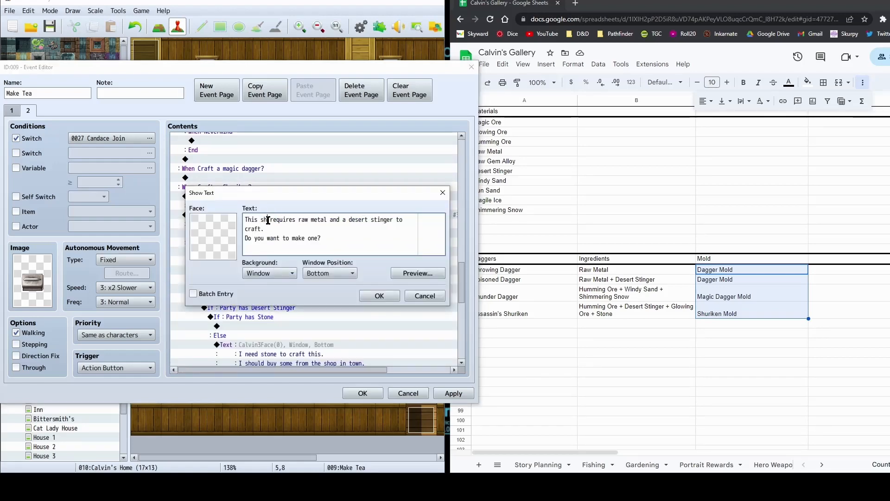
type("i")
type("riken")
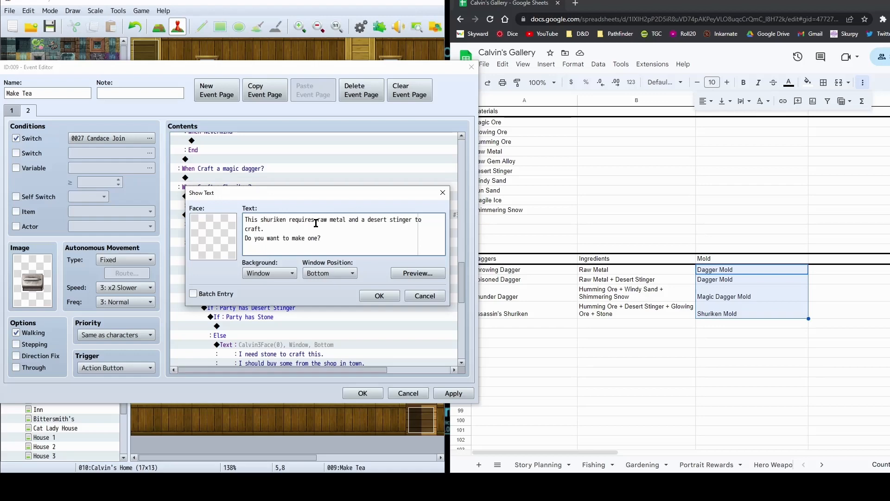
Change the message's ingredients to "humming ore, glowing ore, stone, and a desert stinger to craft.", preview it and accept the text
left_click_drag(315, 223, 263, 230)
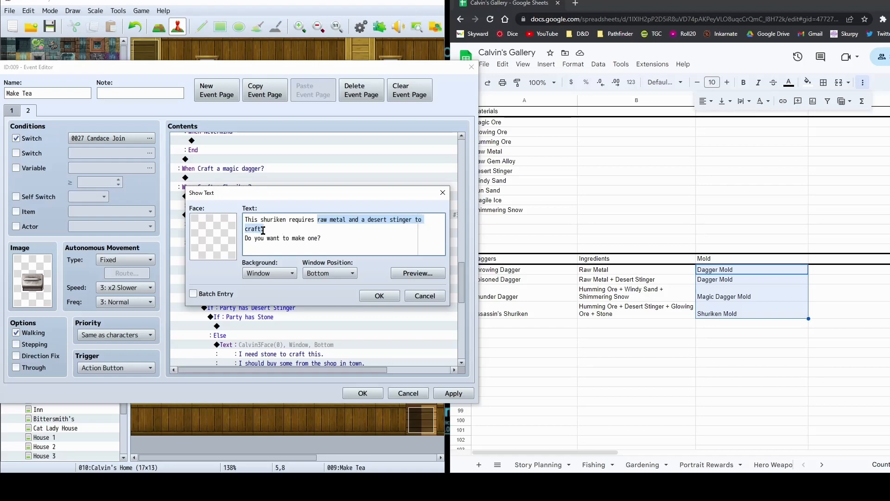
type("huriken requires humming ore,")
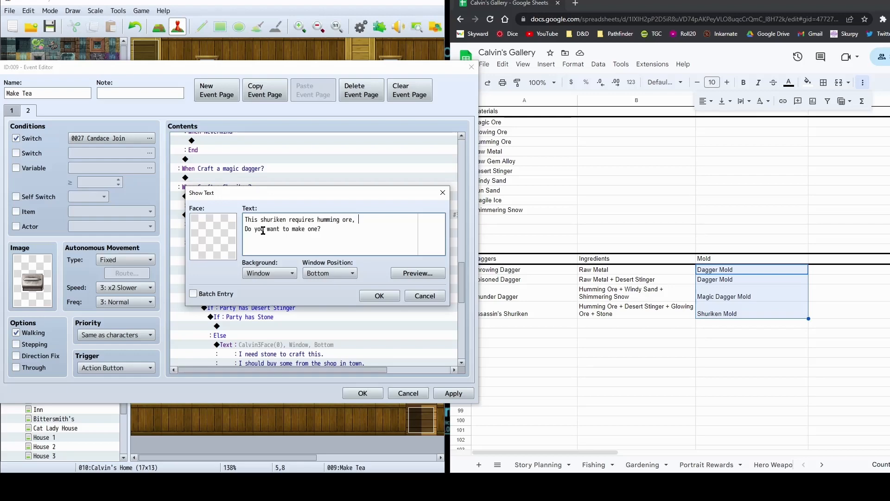
type(" glowing ore, stone,")
key("Return")
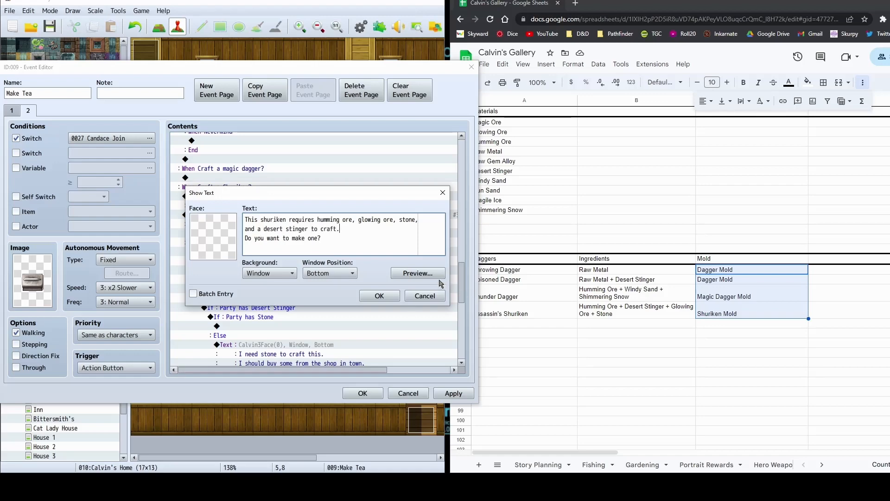
left_click(417, 273)
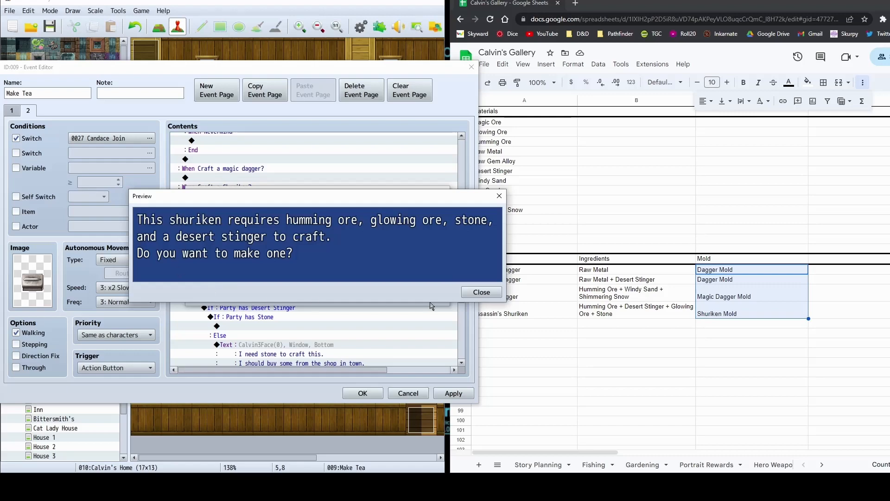
left_click(481, 292)
left_click(377, 294)
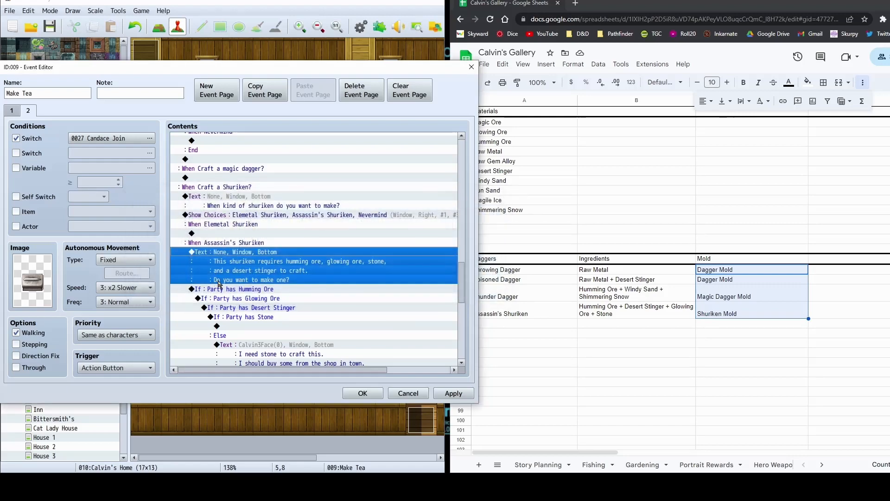
Insert a Show Choices command with Yes and No directly below the Assassin's Shuriken ingredient message
double_click(218, 289)
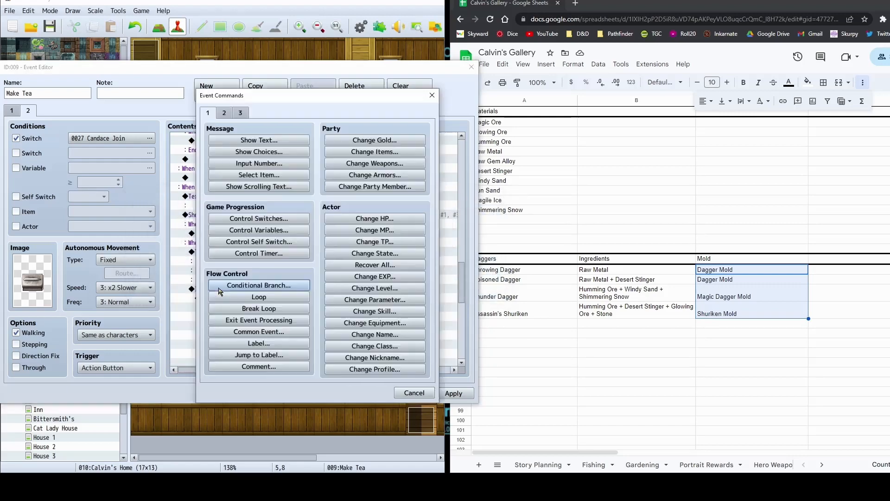
left_click(269, 158)
left_click(339, 306)
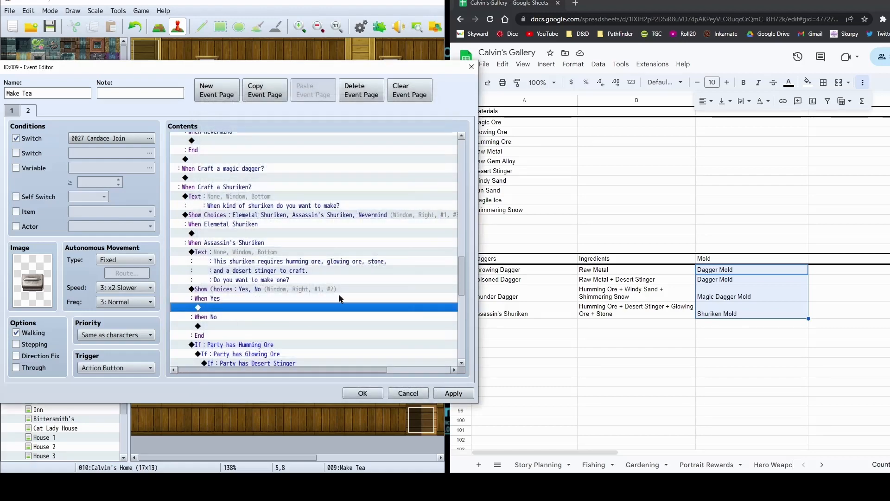
Move the whole Humming Ore condition block into the Yes branch of the Assassin's Shuriken choices
scroll(339, 298, "down", 2)
left_click(231, 299)
key("ctrl+x")
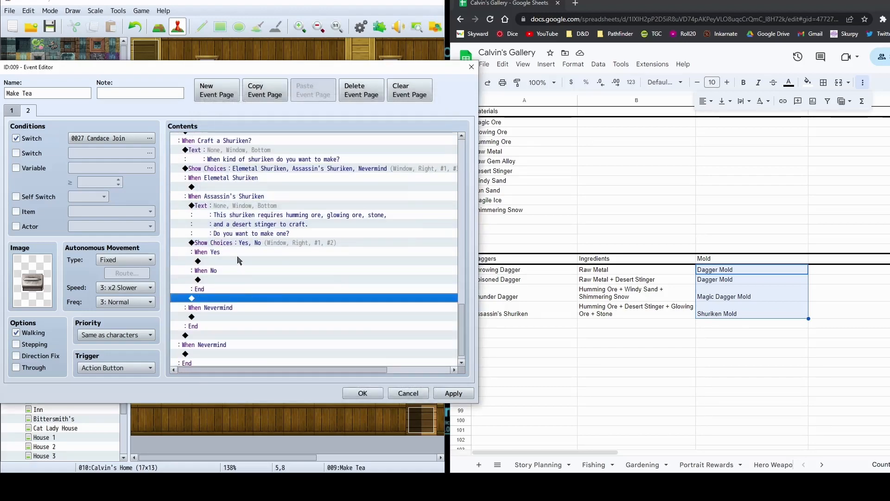
left_click(238, 258)
key("ctrl+v")
scroll(318, 330, "down", 3)
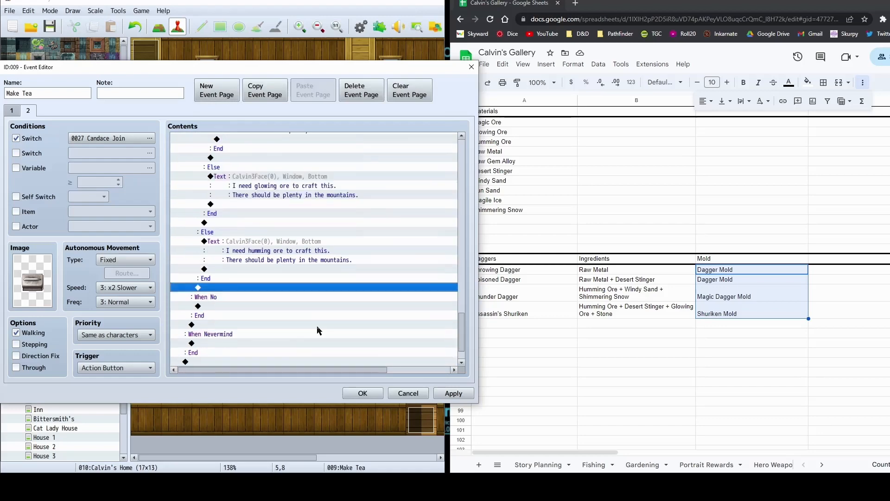
Review the Assassin's Shuriken branch, checking its message, Yes/No choices and the conditions nested under Yes
scroll(388, 304, "up", 15)
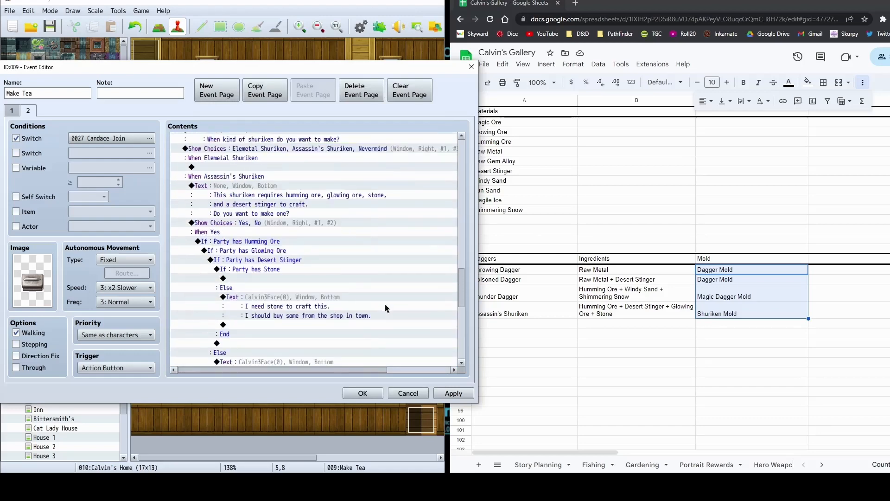
left_click(221, 278)
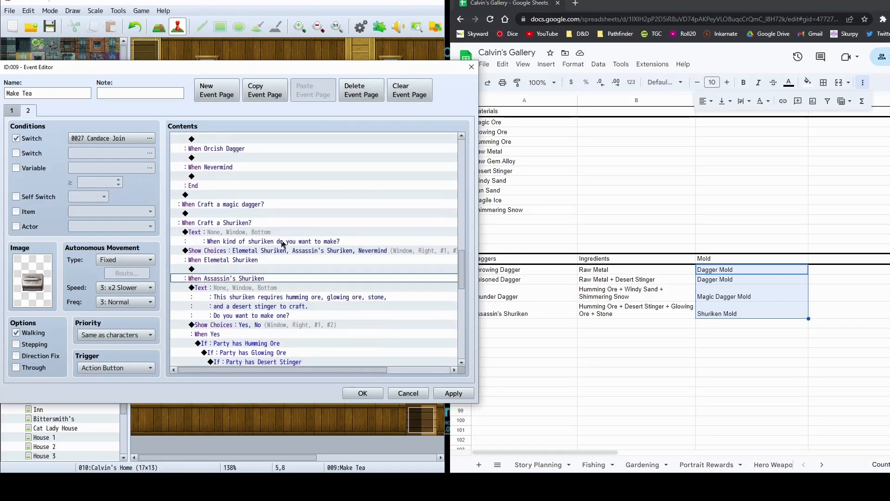
left_click(260, 286)
scroll(241, 260, "down", 2)
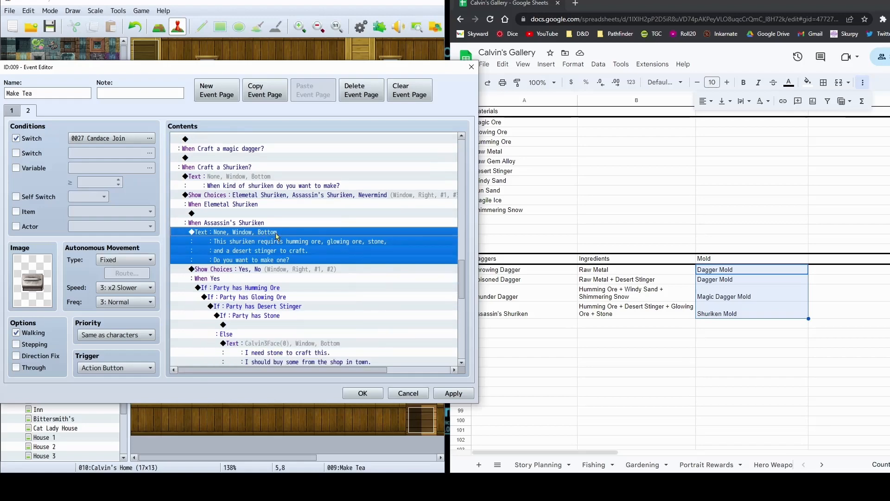
left_click(217, 224)
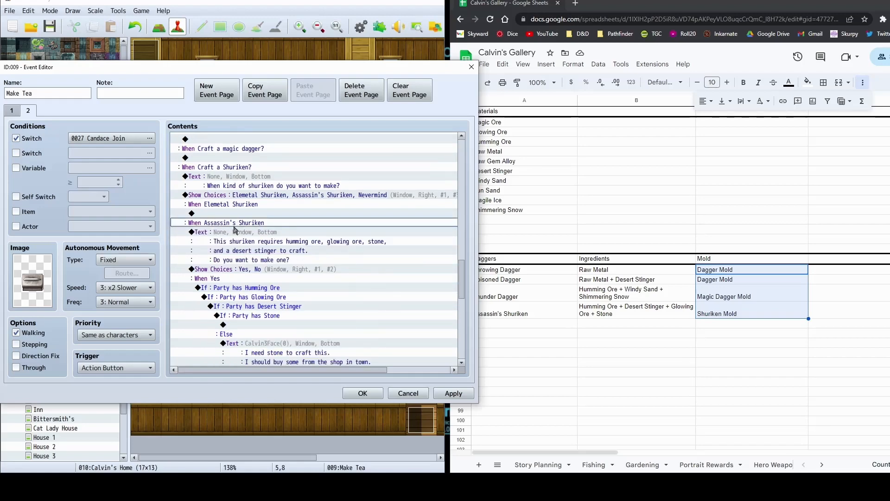
left_click(284, 241)
scroll(299, 250, "down", 1)
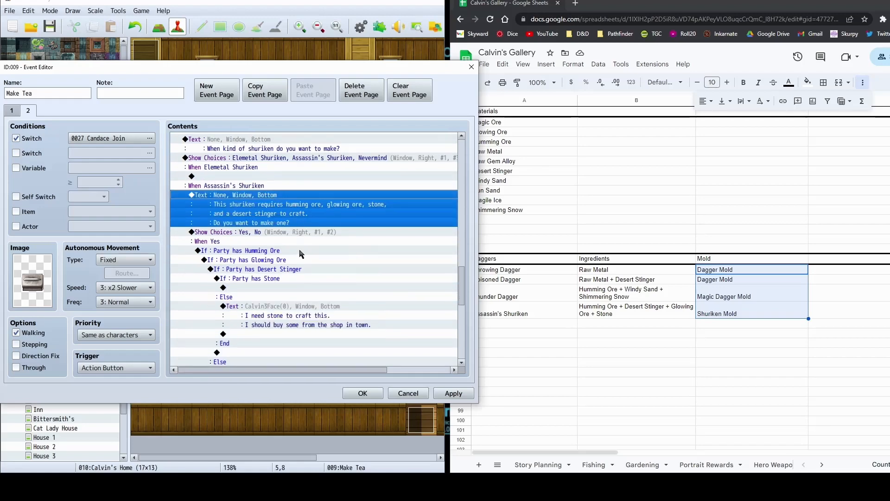
left_click(224, 246)
left_click(224, 250)
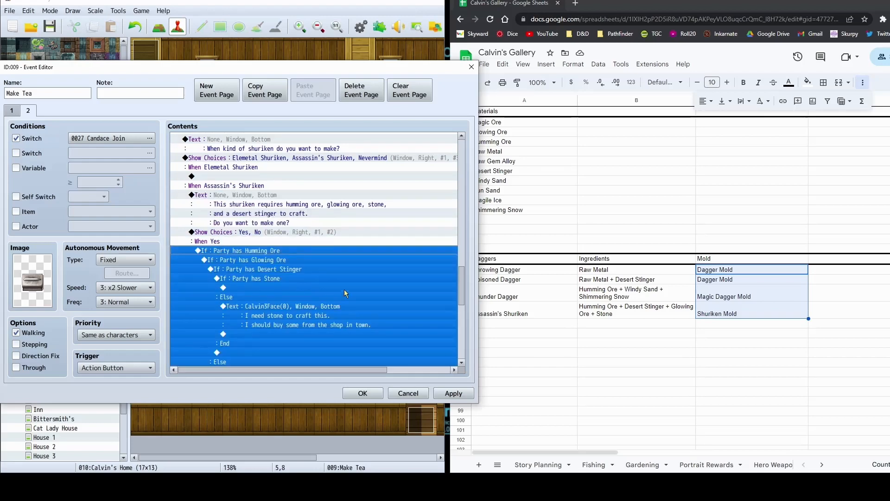
Add a Change Items command inside the Stone condition that decreases Desert Stinger by 1
scroll(269, 213, "down", 1)
left_click(269, 251)
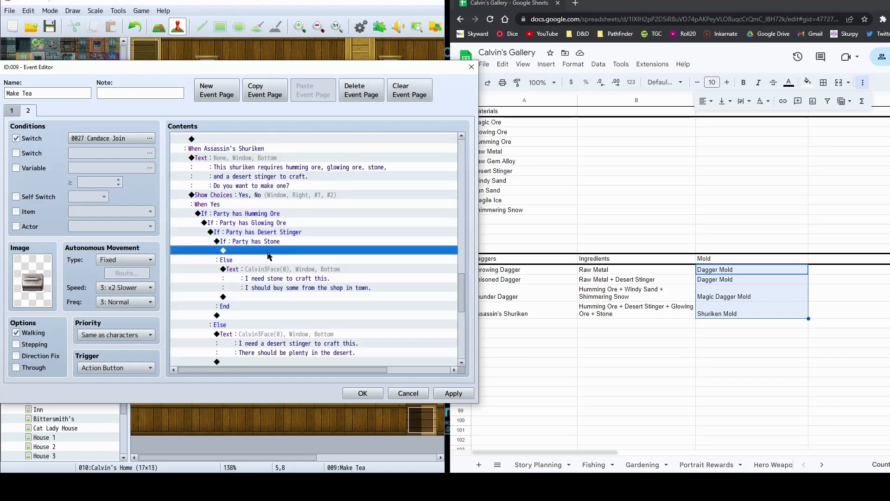
double_click(288, 252)
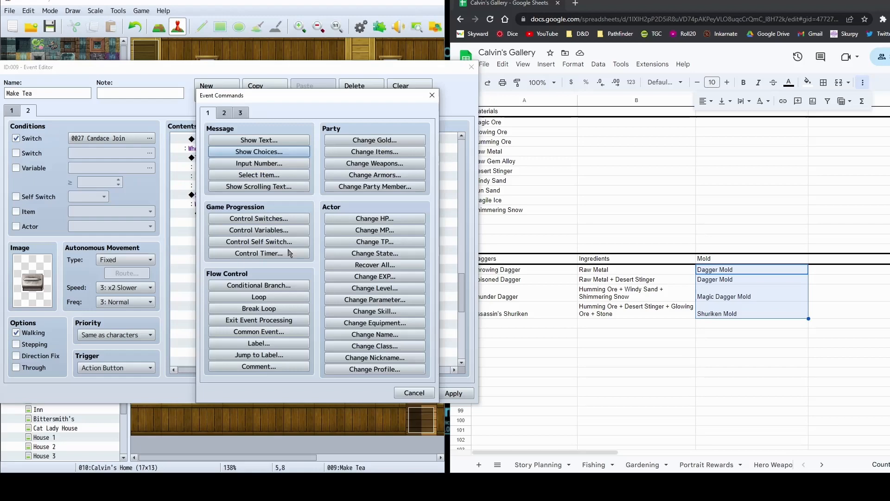
left_click(374, 152)
left_click(299, 212)
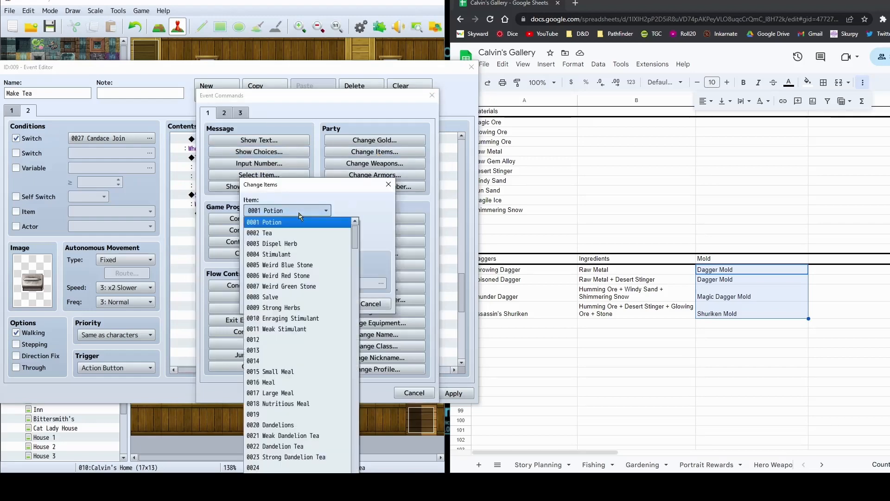
left_click_drag(355, 237, 355, 256)
left_click(310, 411)
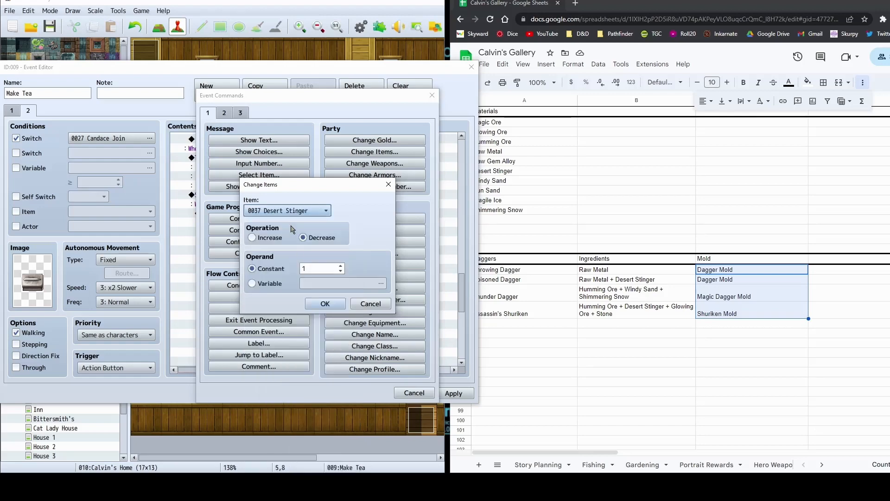
left_click(320, 302)
Duplicate the Desert Stinger item change inside the Stone condition and set the copy to decrease Stone by 1
left_click(302, 260)
key("ctrl+v")
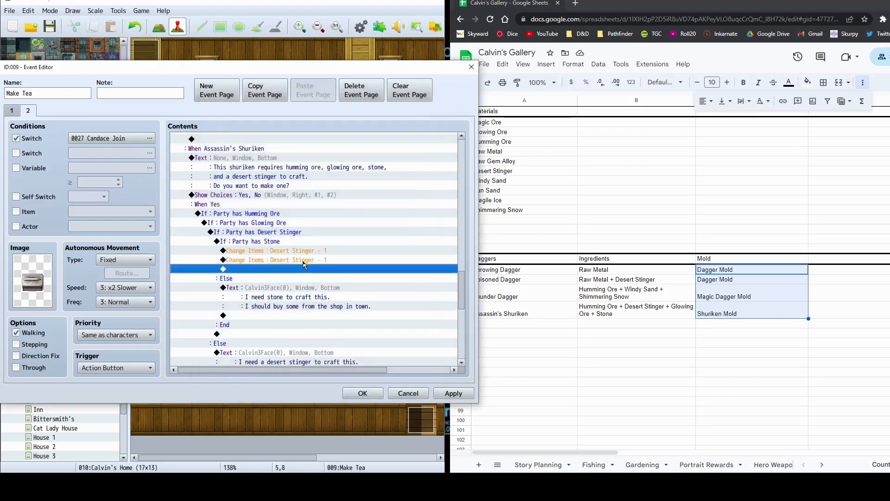
double_click(326, 260)
left_click(324, 212)
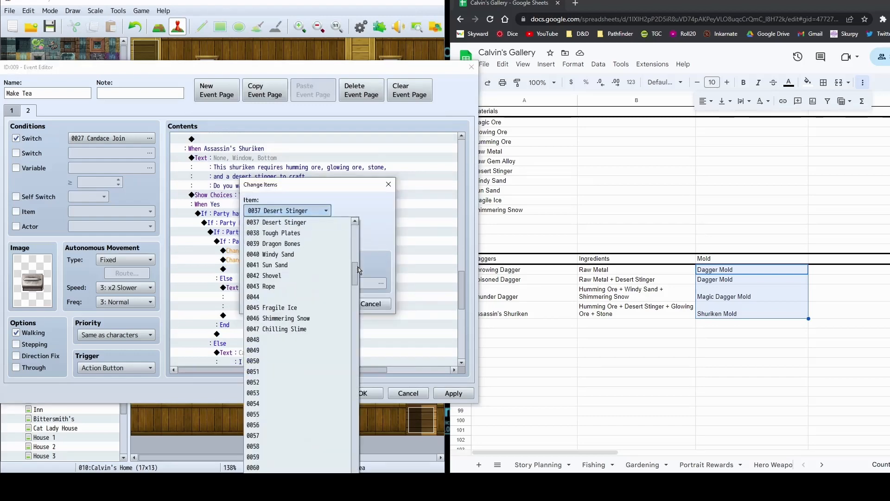
left_click_drag(356, 273, 361, 351)
left_click(359, 347)
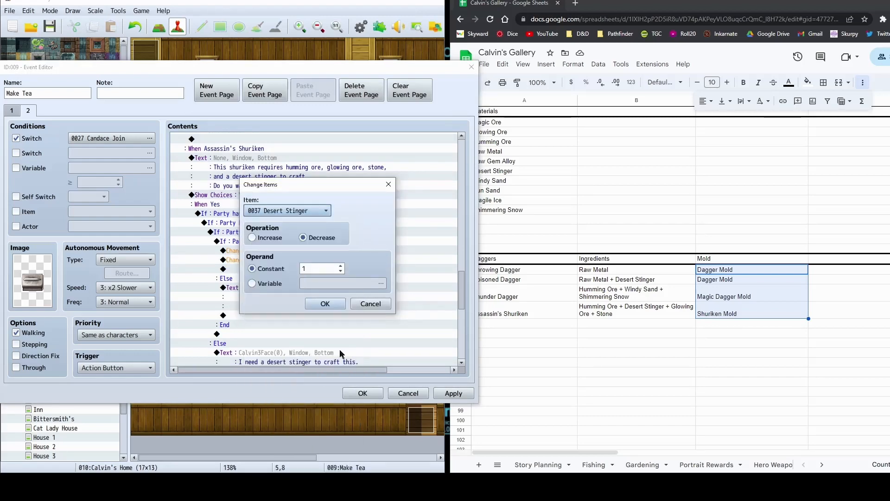
left_click(320, 214)
left_click_drag(356, 278, 358, 353)
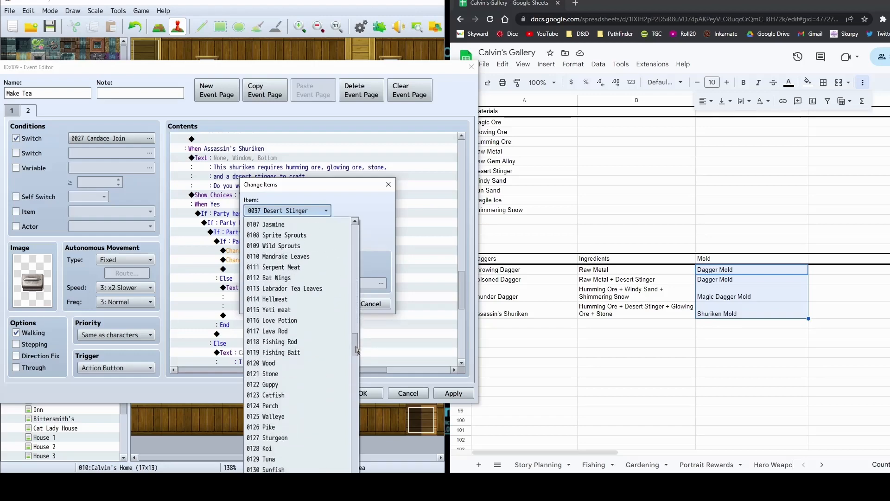
left_click(307, 376)
left_click(324, 303)
Add another copied item change below the Stone one and set it to decrease Humming Ore by 1
left_click(296, 269)
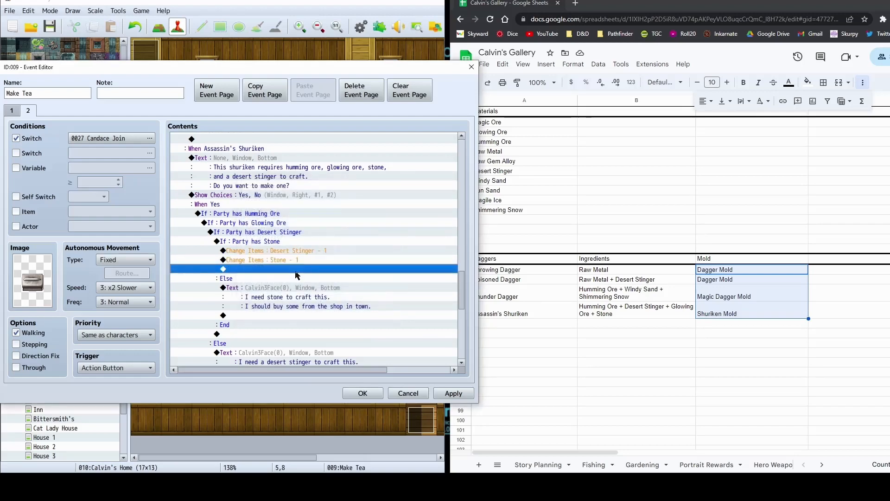
double_click(296, 269)
left_click(374, 152)
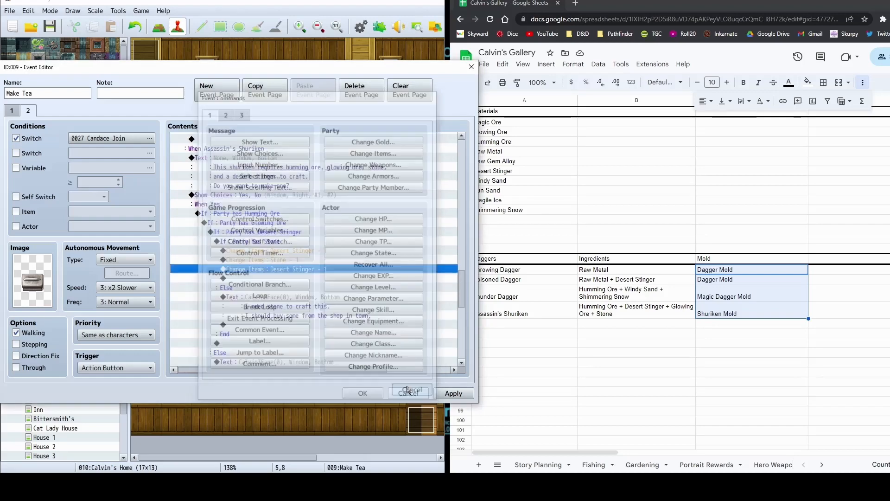
left_click(325, 210)
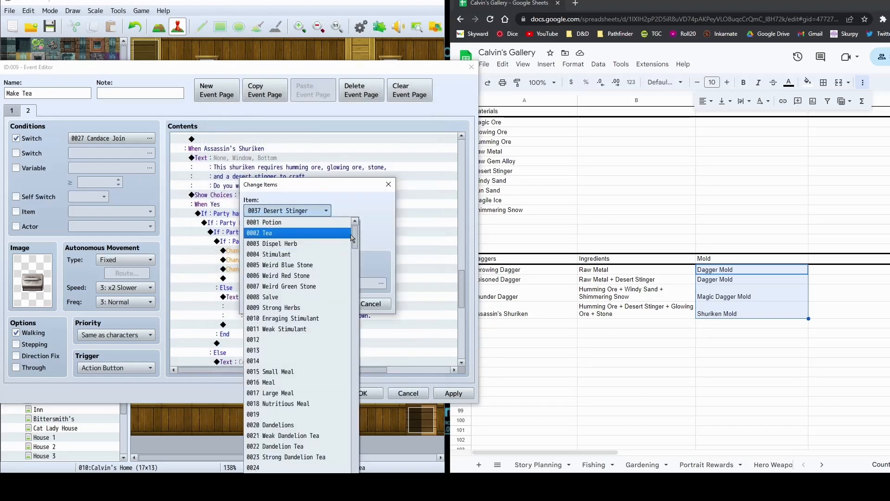
left_click_drag(353, 235, 356, 411)
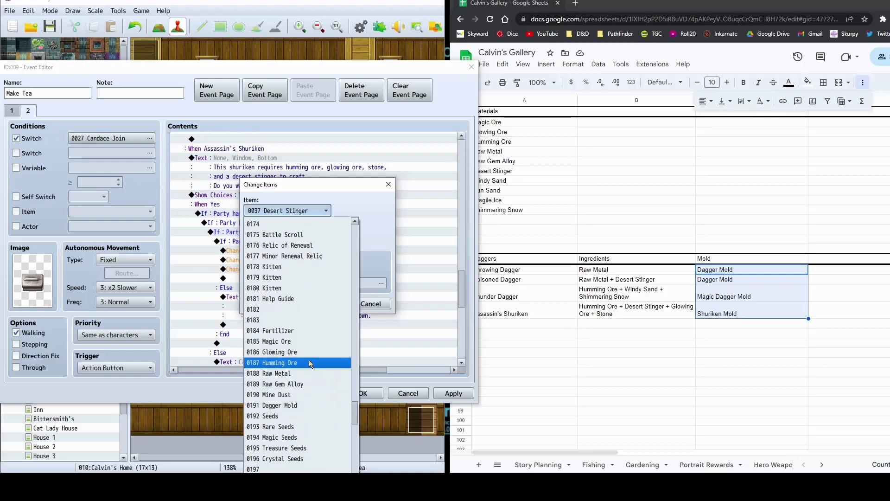
left_click(309, 362)
left_click(324, 303)
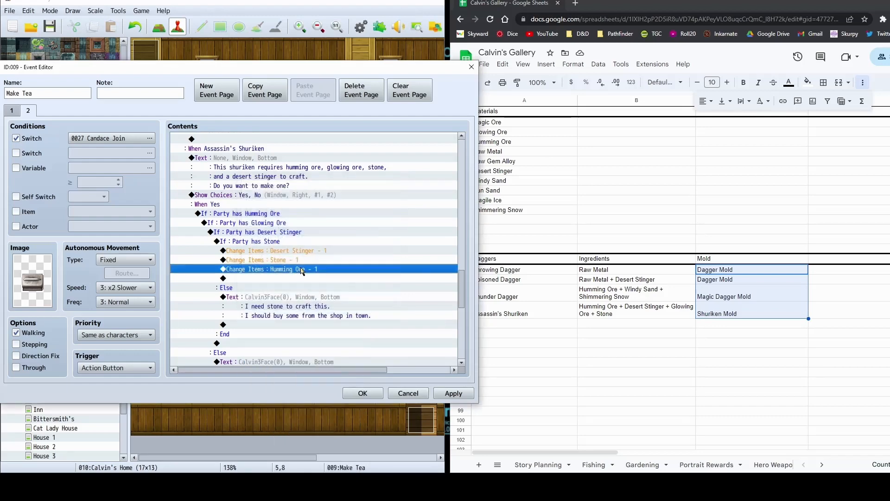
Paste the item change once more above the Humming Ore one and set it to decrease Glowing Ore by 1
key("ctrl+v")
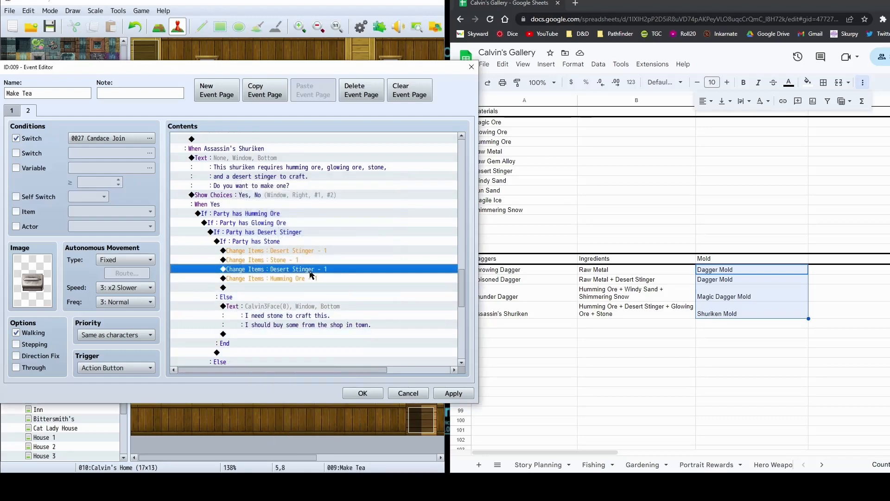
double_click(312, 274)
left_click(306, 211)
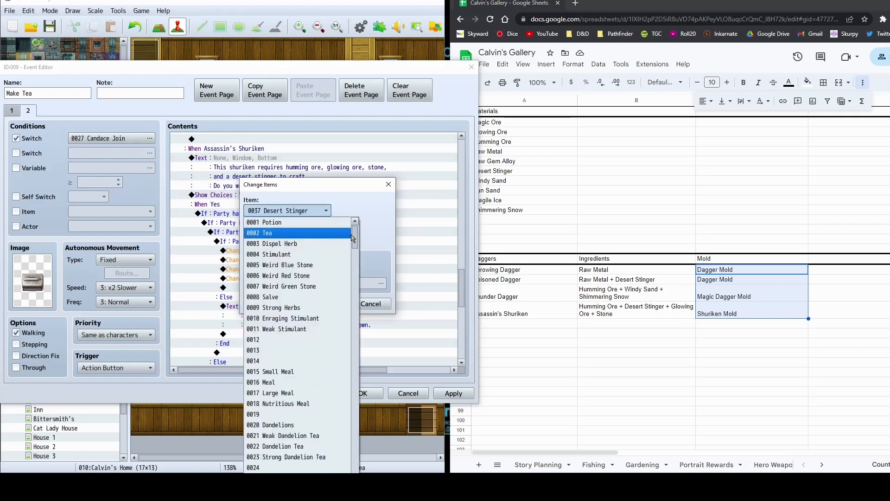
left_click_drag(353, 237, 355, 414)
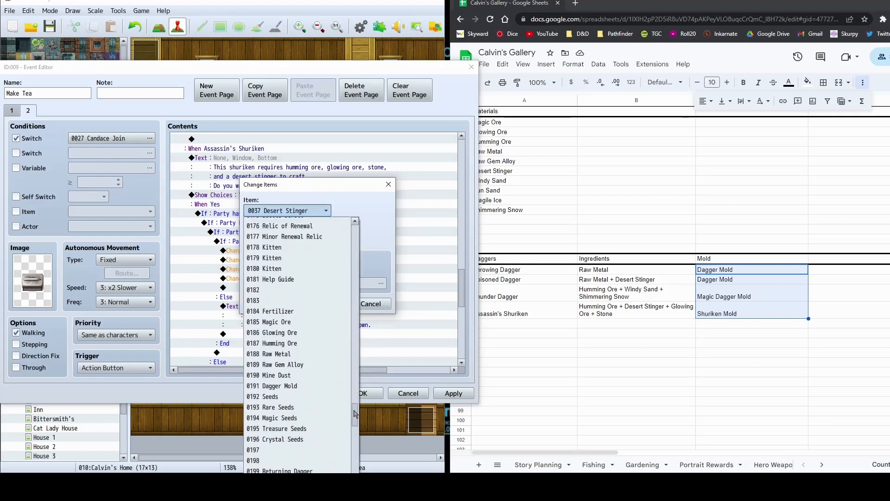
left_click(280, 332)
left_click(325, 304)
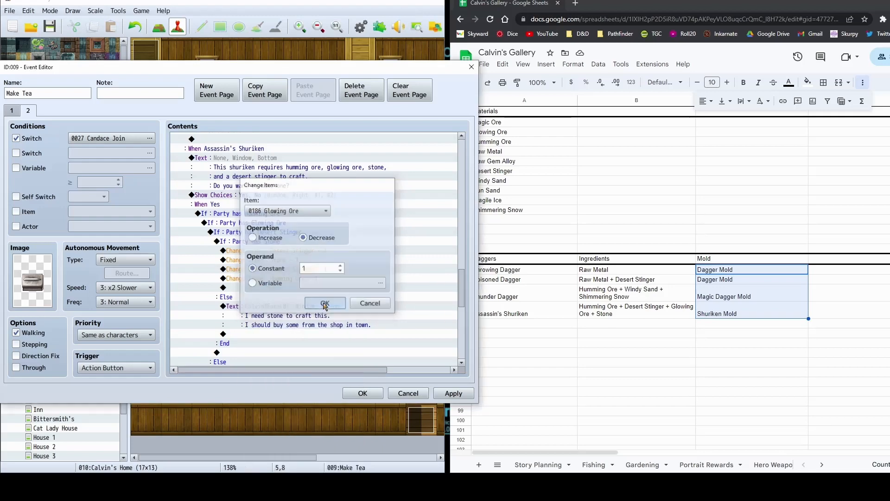
Add a Change Items command after the ingredient deductions that increases Assassin's Shuriken by 1
double_click(315, 288)
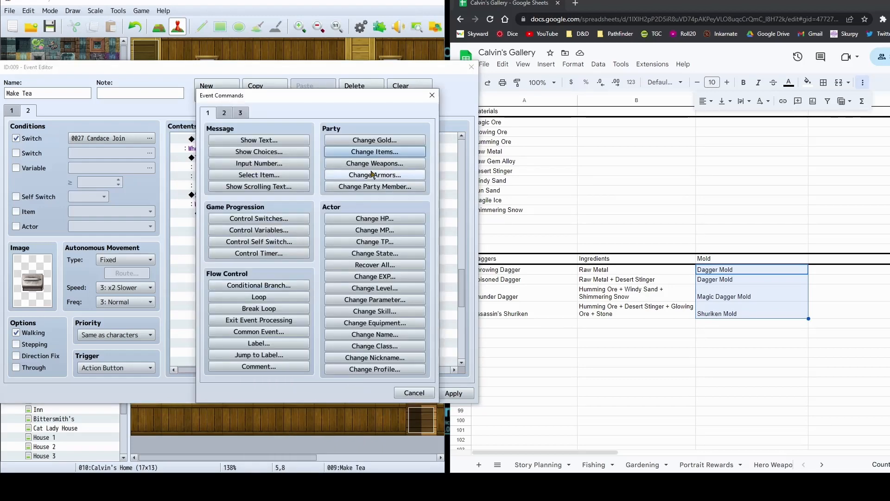
left_click(387, 153)
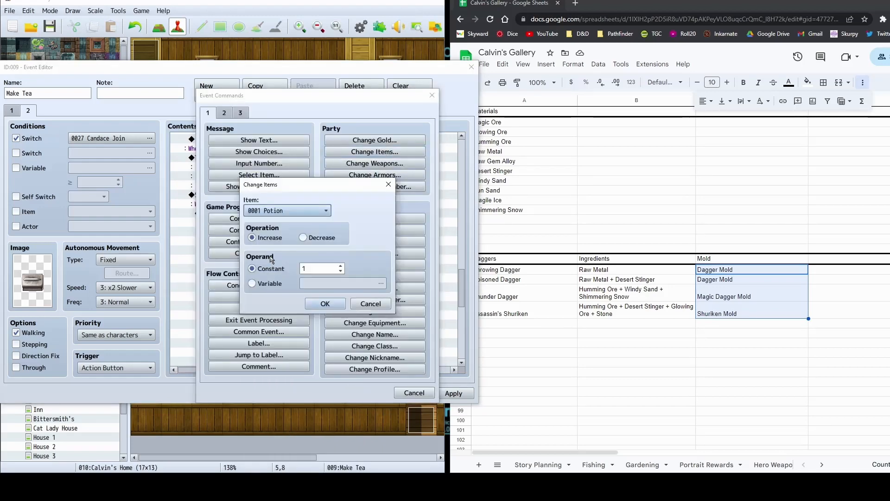
left_click(315, 210)
left_click_drag(355, 234, 352, 426)
left_click(288, 427)
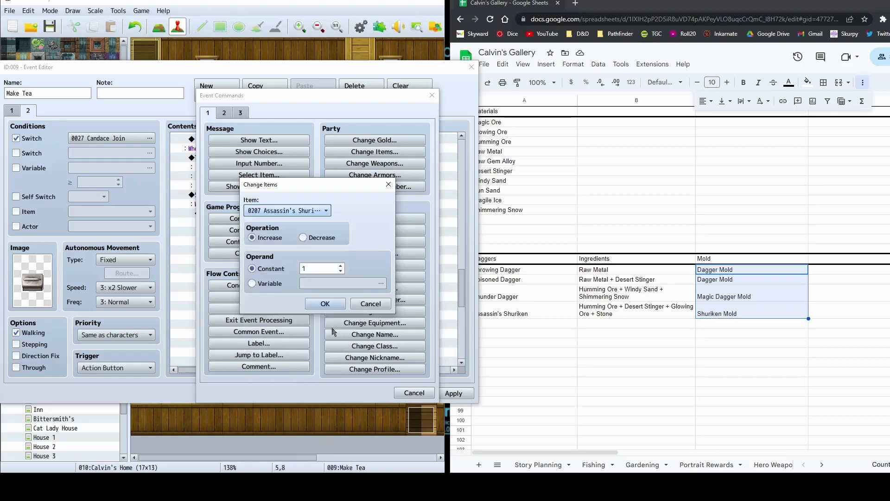
left_click(312, 303)
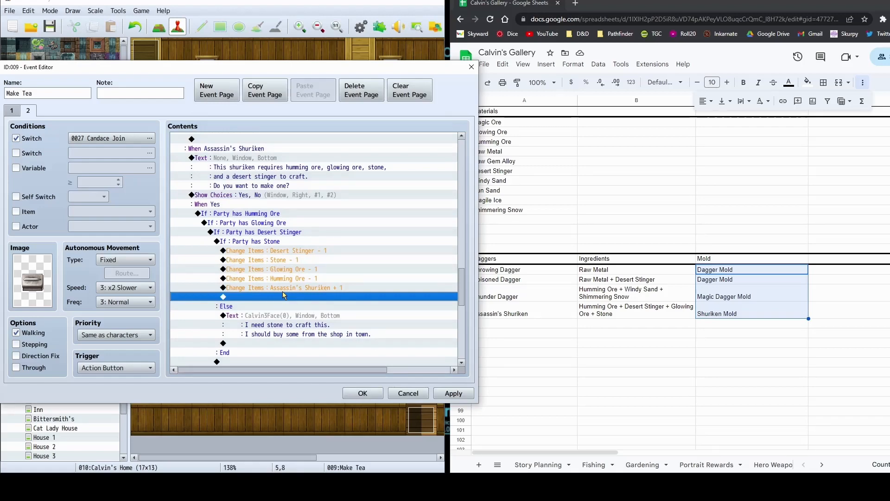
Add a Show Text command below the Assassin's Shuriken gain with the message "You craft an assassin's shuriken!"
double_click(284, 299)
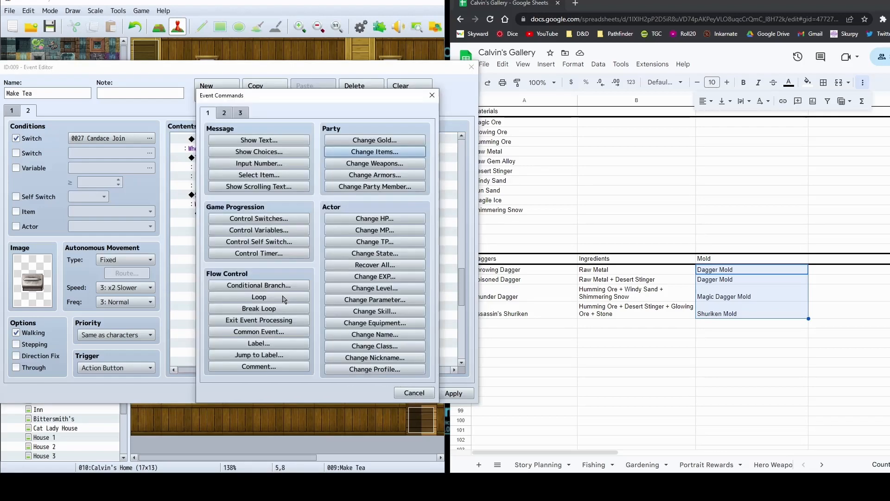
left_click(275, 141)
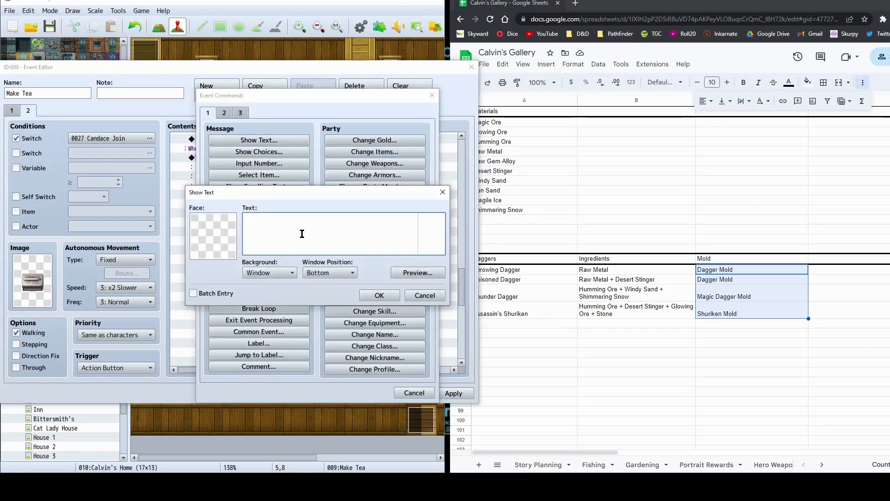
type("You cfat")
key("BackSpace")
type("raft an assassin's shuriken")
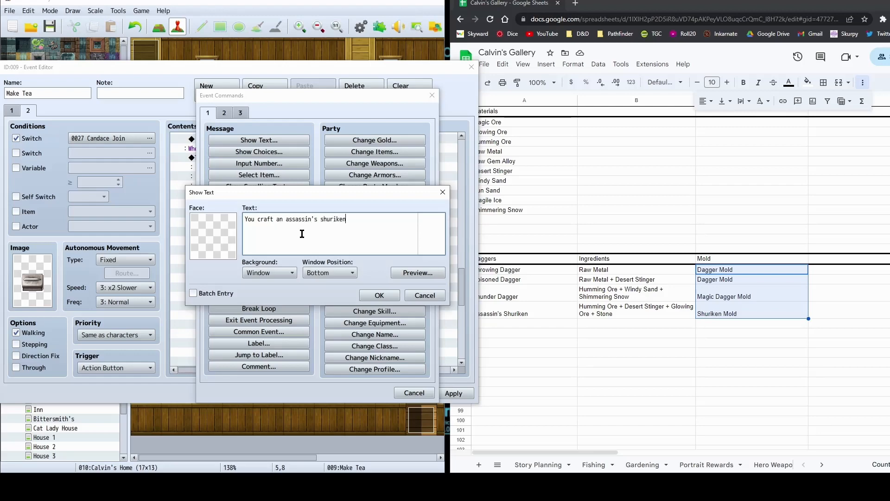
type("!")
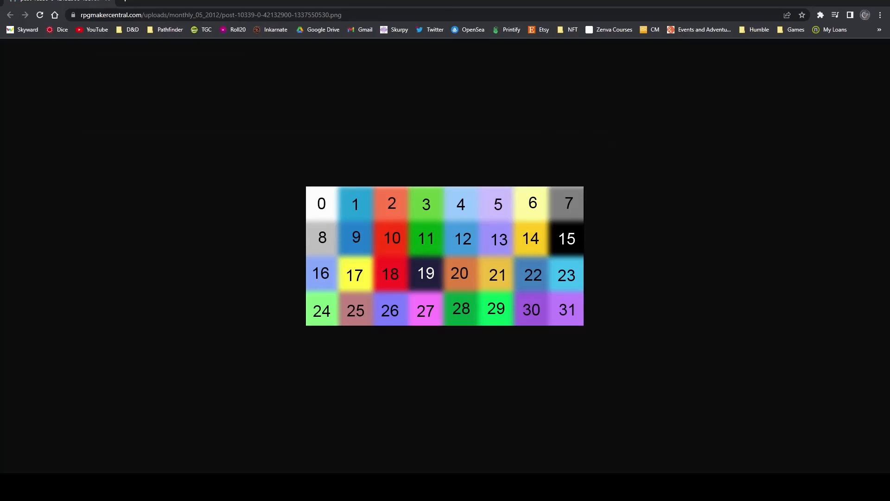
Color "assassin's shuriken" in the message by wrapping it in \C[11] and \C[0], preview the result and accept the text
left_click_drag(443, 6, 889, 19)
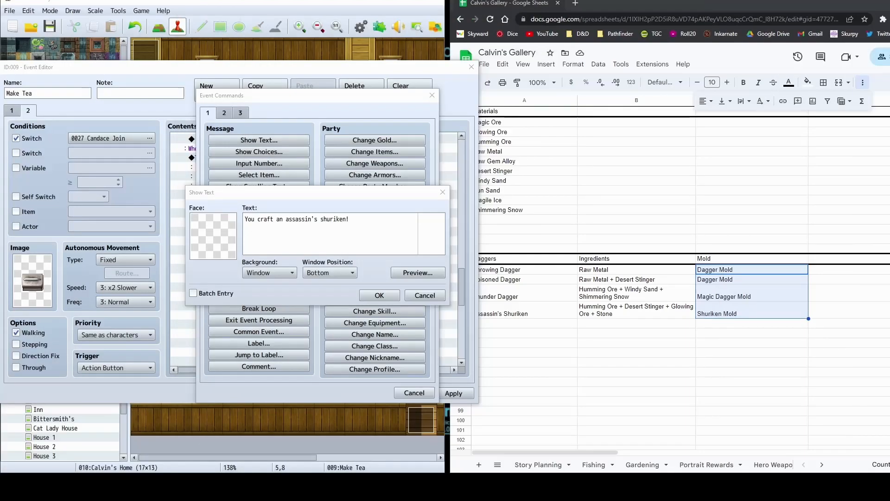
left_click(288, 219)
type("\\C")
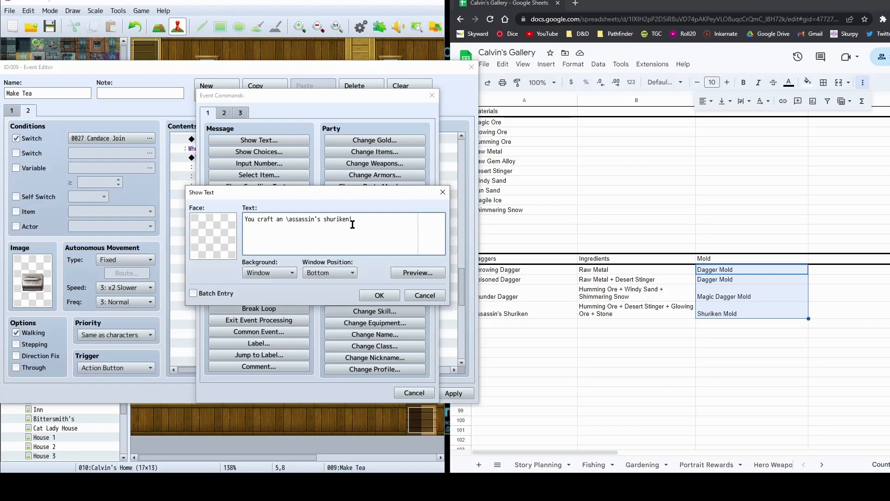
type("][")
key("BackSpace")
key("BackSpace")
type("[]11")
left_click(434, 276)
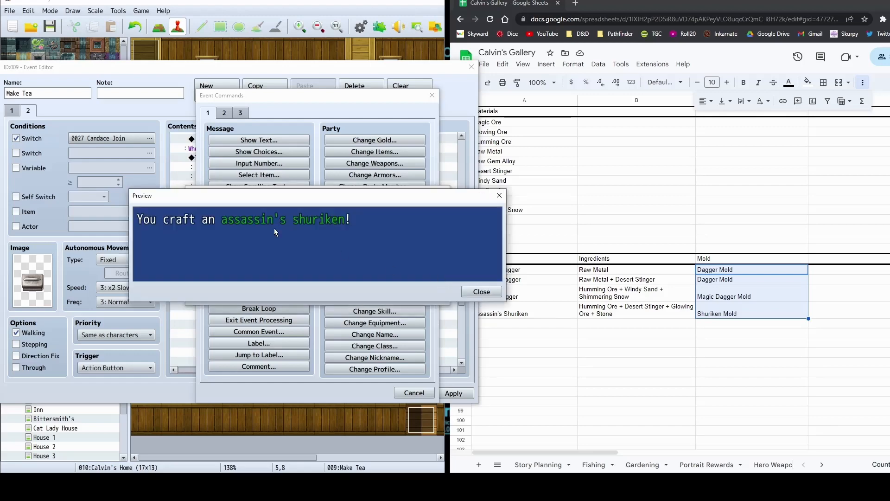
left_click(482, 291)
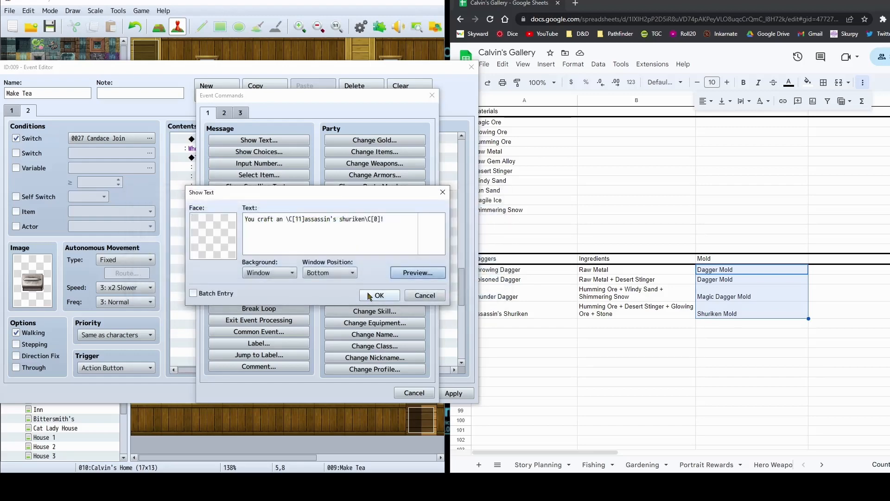
left_click(371, 296)
Apply the Make Tea event changes, close the event and save the project
left_click(455, 393)
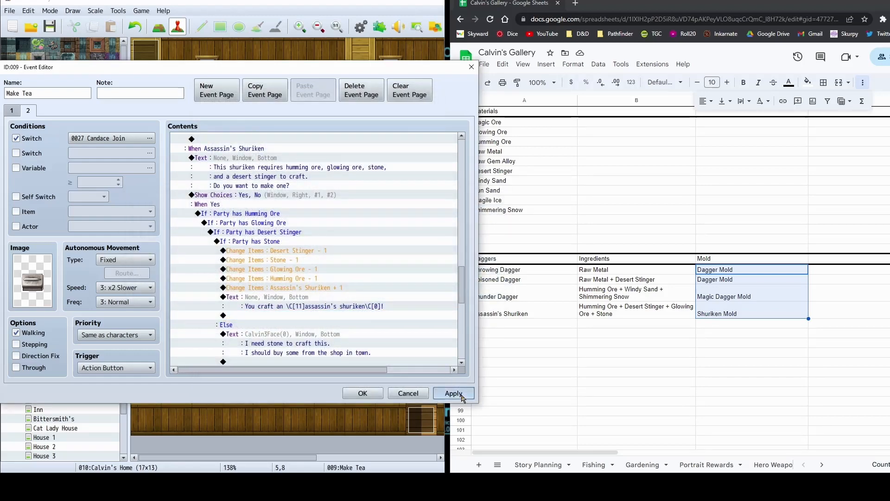
left_click(363, 393)
left_click(10, 10)
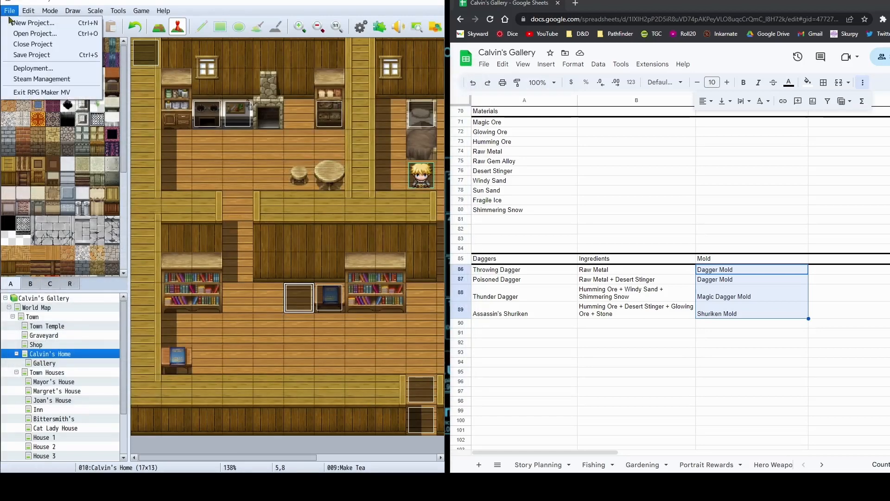
left_click(28, 57)
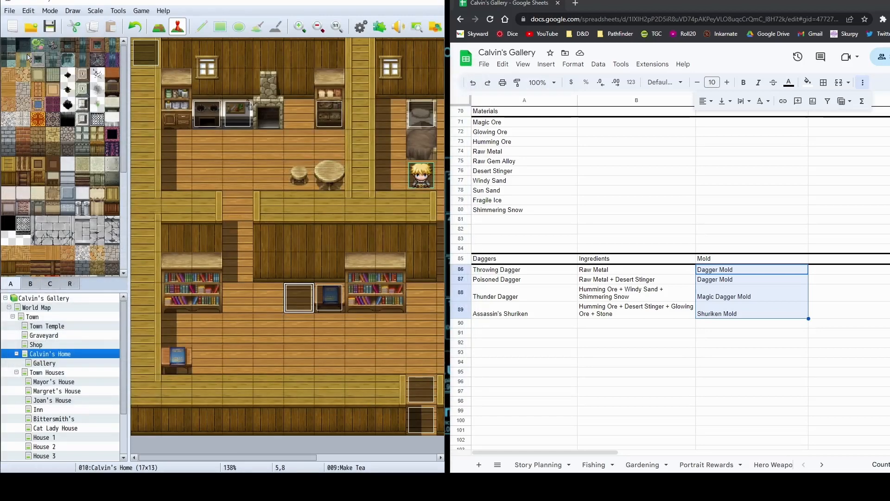
Enlarge the map editor window, reopen the Make Tea event and check its second page before returning to the first
left_click(410, 4)
double_click(294, 294)
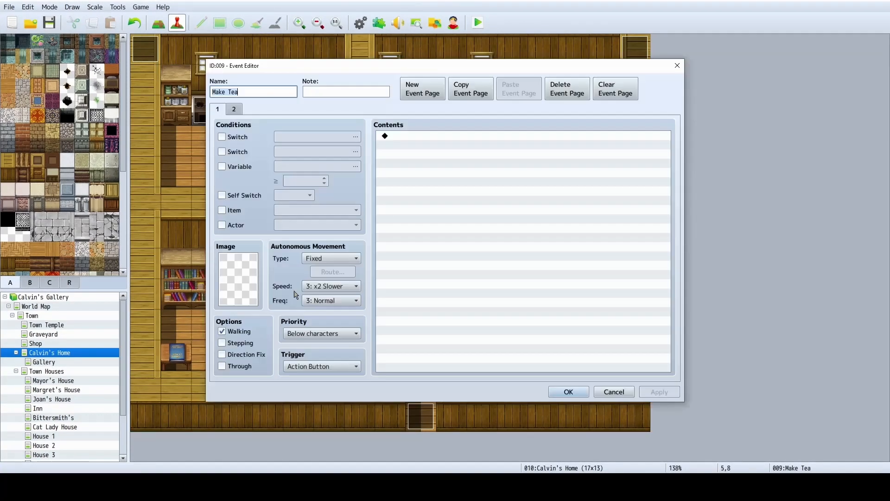
left_click(234, 110)
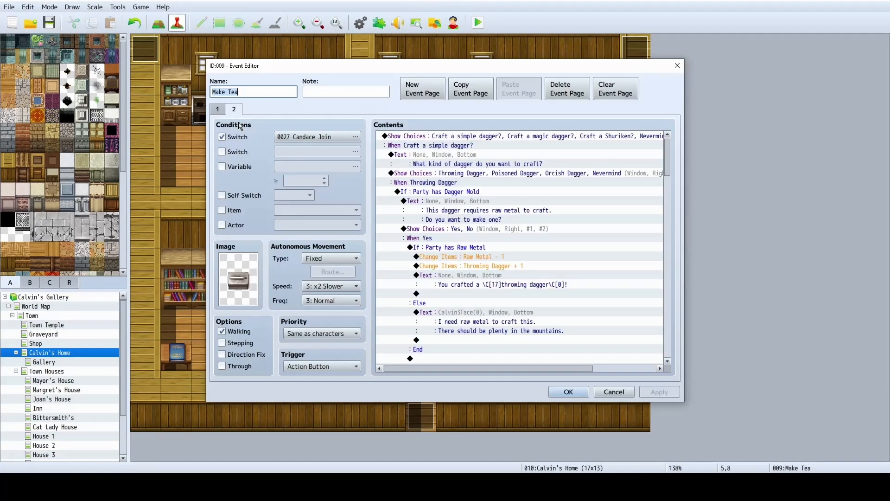
left_click(224, 110)
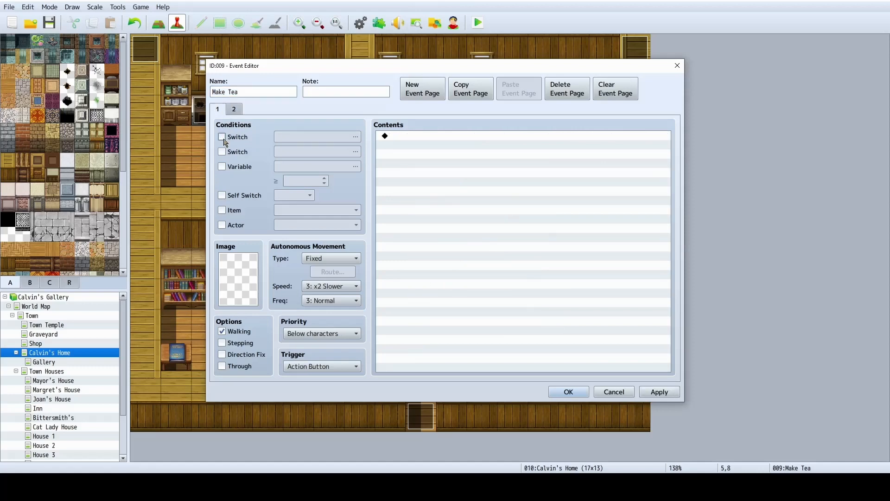
Enable the first switch condition on the event's first page and, after browsing the switch ranges, set it to 0141 Is Calvin
left_click(222, 137)
left_click(322, 138)
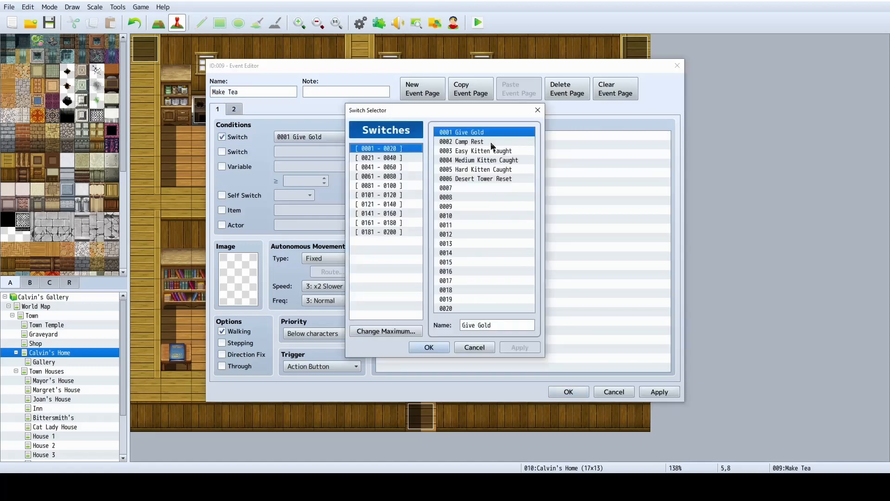
left_click(392, 168)
left_click(397, 177)
left_click(398, 196)
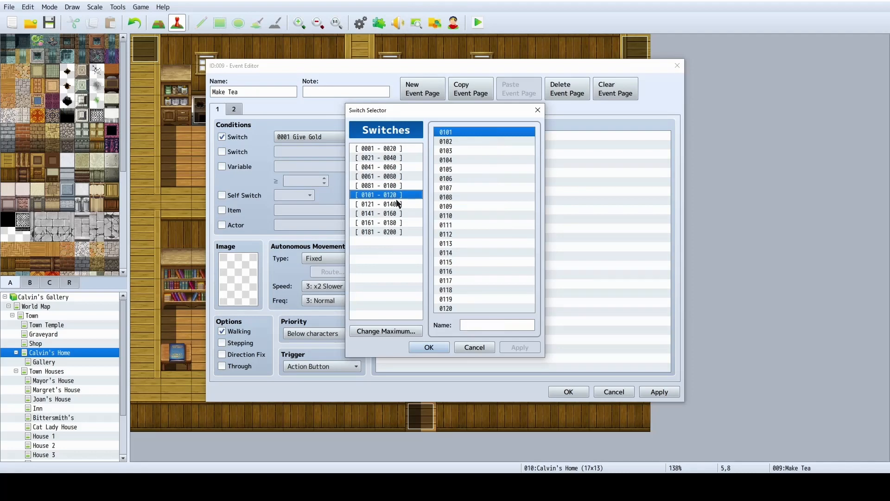
left_click(397, 204)
left_click(398, 215)
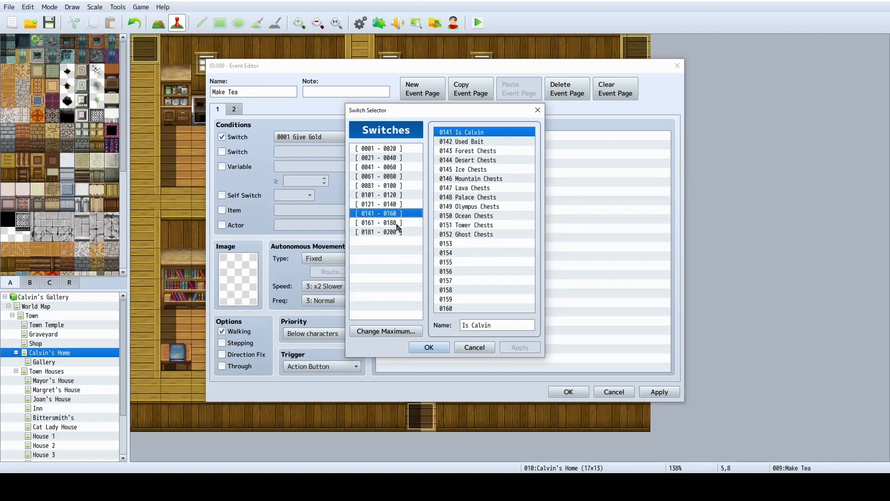
left_click(397, 224)
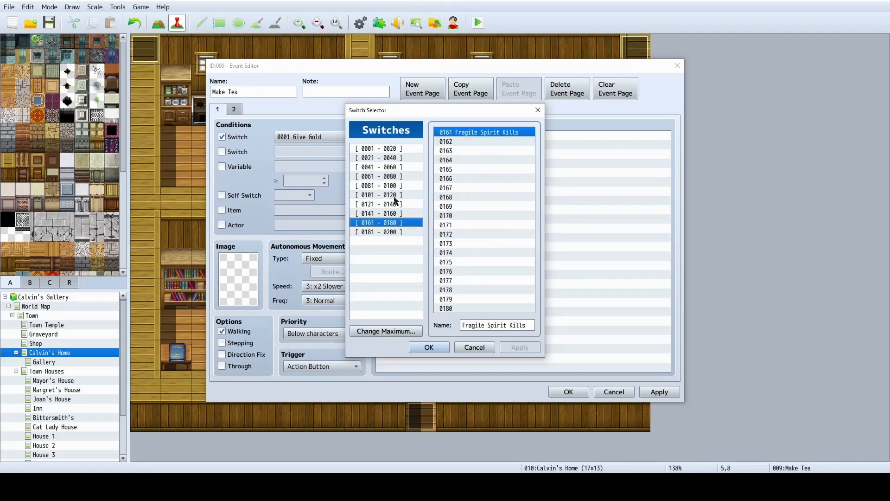
left_click(387, 215)
left_click(495, 142)
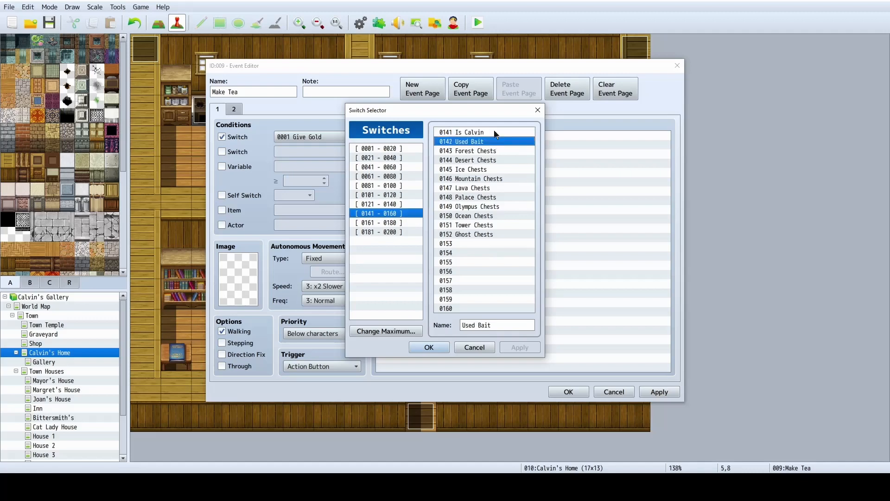
left_click(495, 133)
left_click(429, 347)
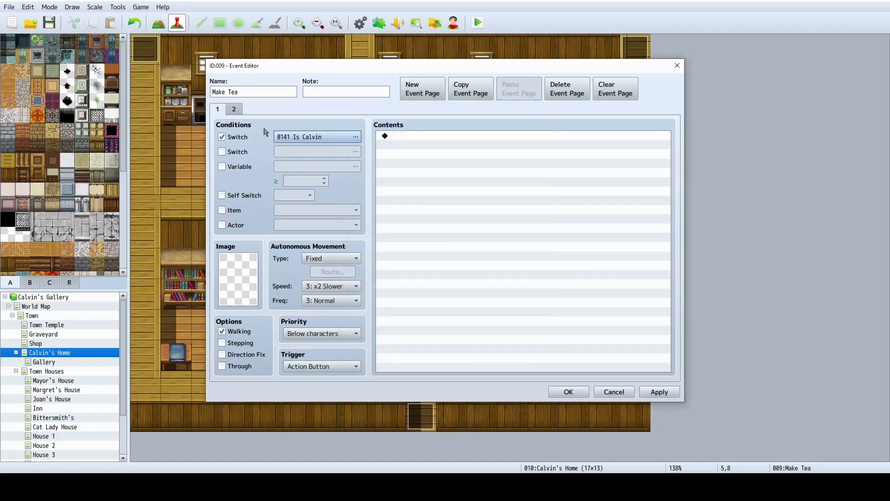
Change the first page's switch condition to 0002 Camp Rest, check the second page and accept the event
left_click(307, 137)
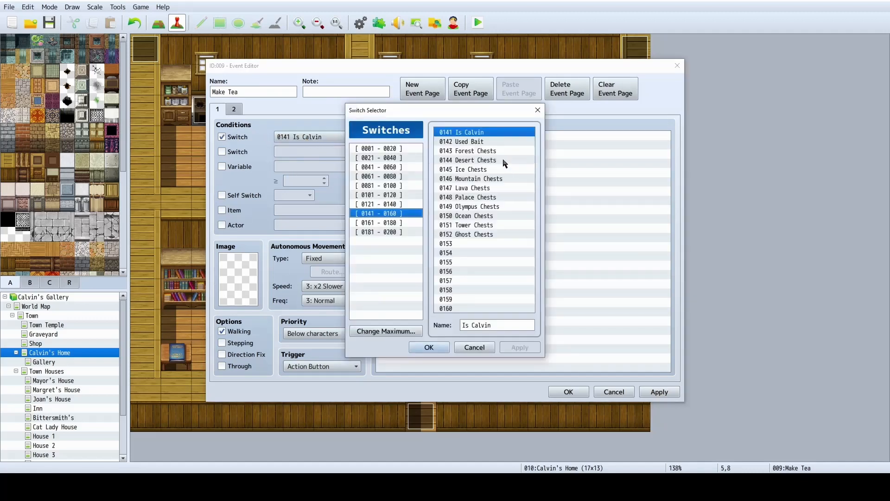
left_click(392, 205)
left_click(497, 188)
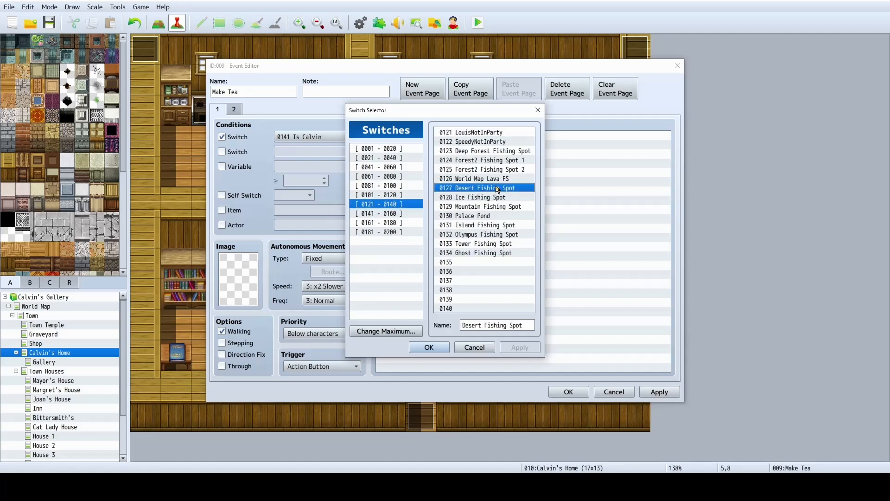
left_click(391, 149)
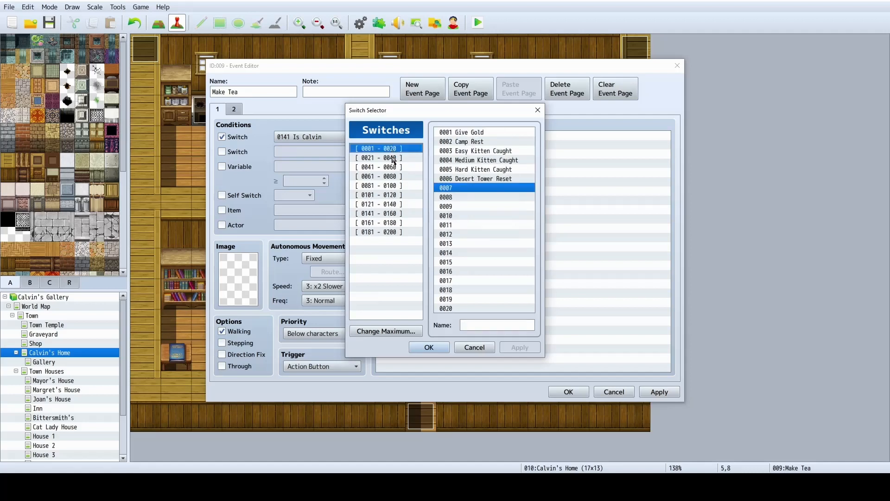
left_click(490, 143)
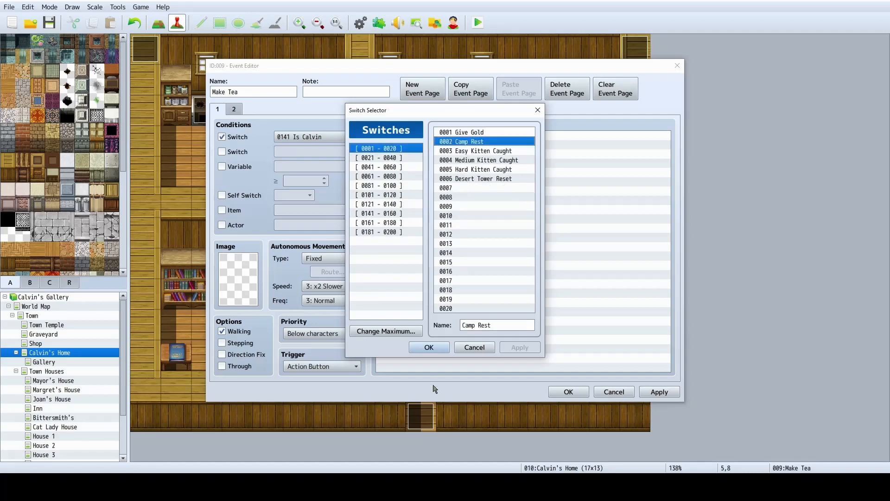
left_click(426, 345)
left_click(233, 110)
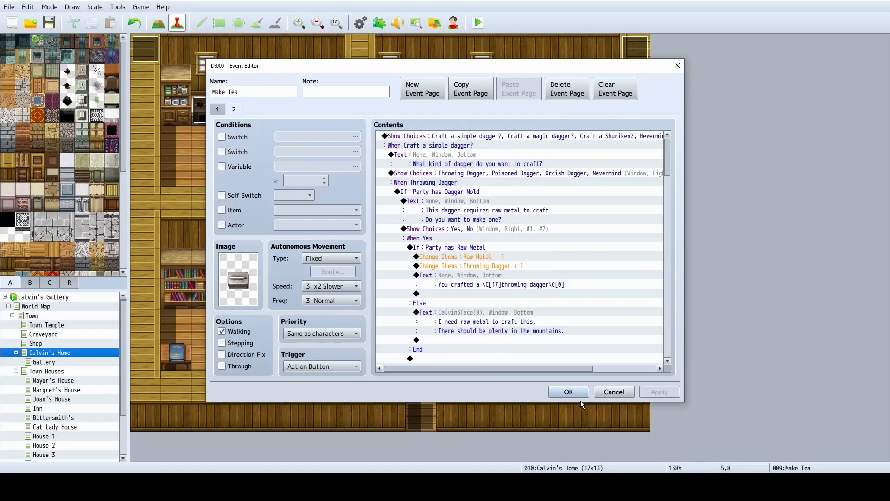
left_click(577, 393)
Launch a playtest, saving the changes to the game, and maximize the playtest window
left_click(482, 29)
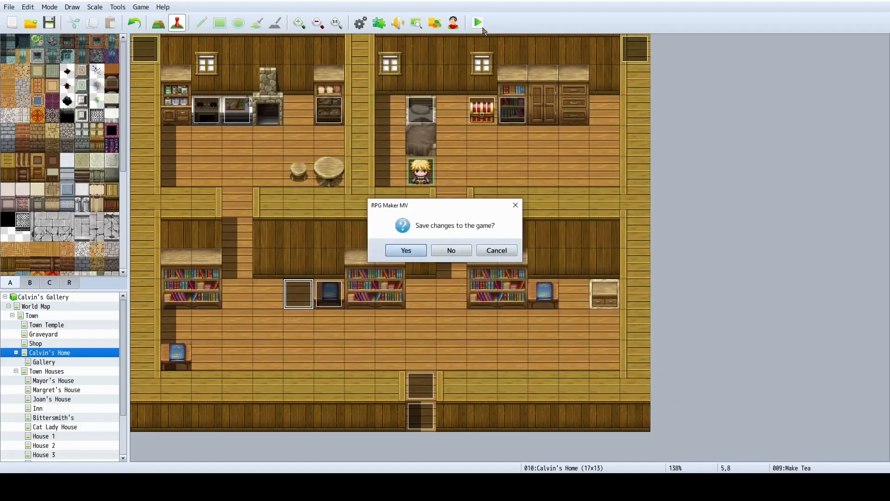
left_click(417, 250)
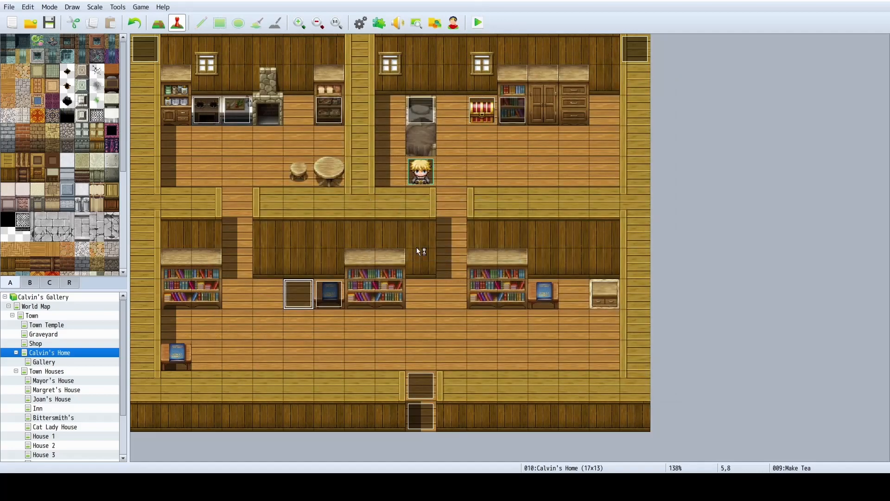
left_click(526, 264)
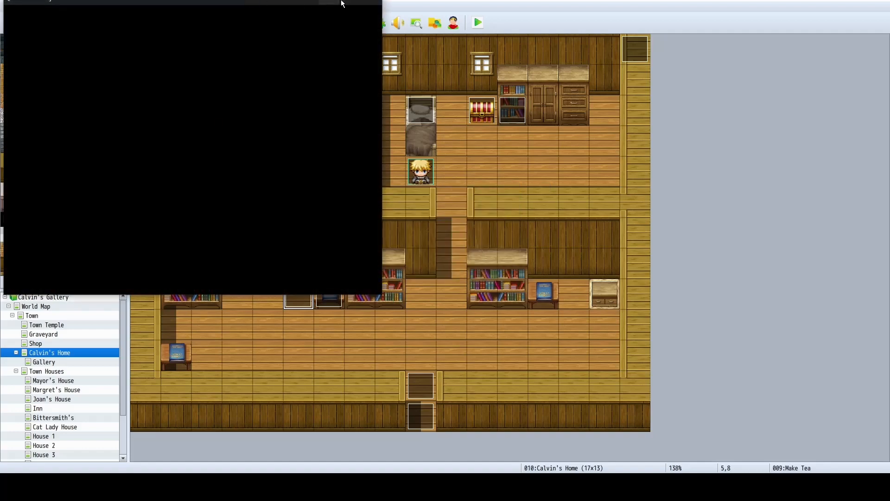
double_click(341, 4)
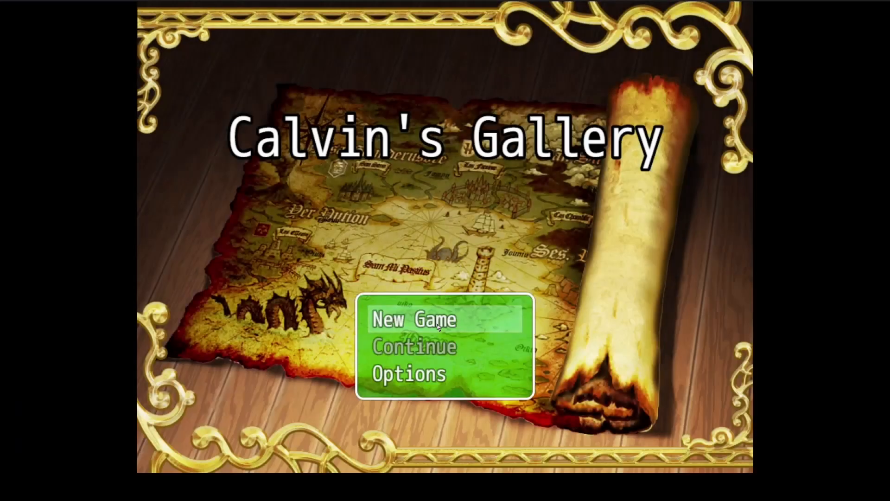
Start a new game, dismiss the welcome messages and walk the hero to the crafting station to interact with it
left_click(427, 318)
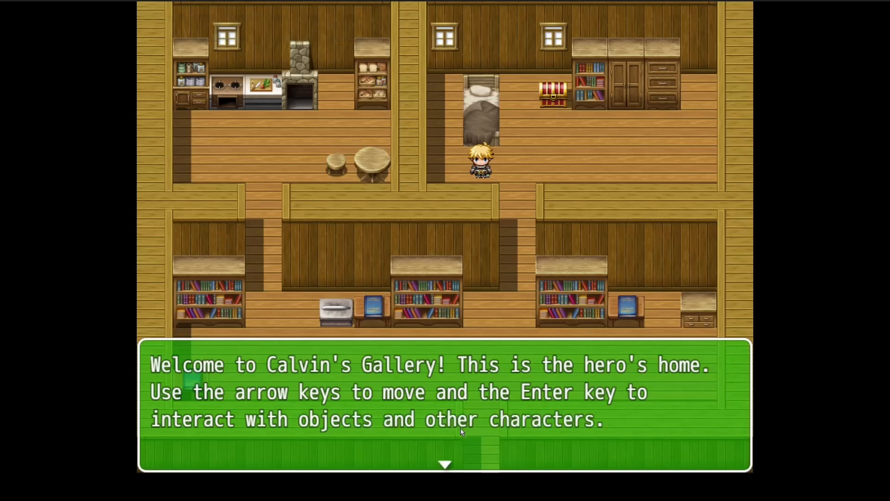
left_click(585, 405)
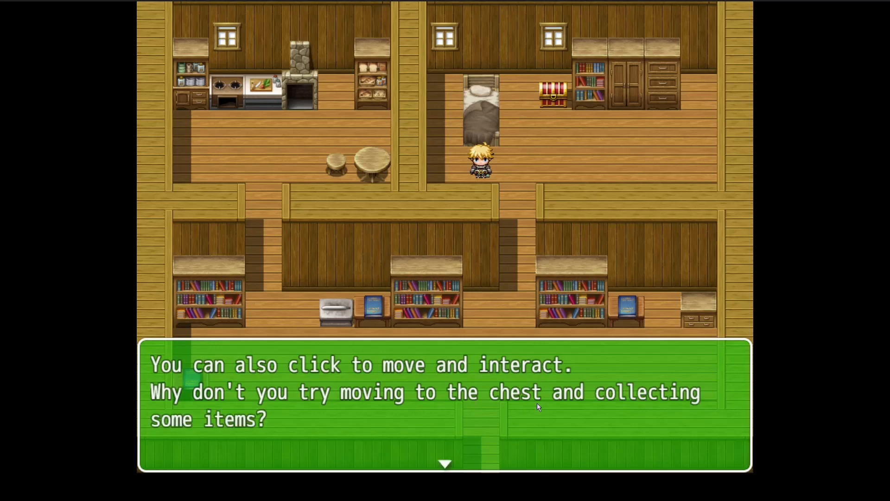
left_click(541, 373)
left_click(508, 194)
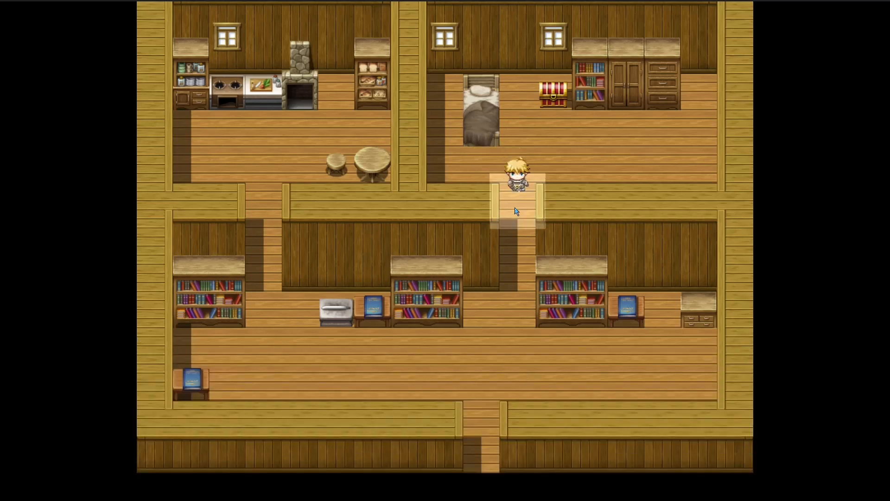
left_click(502, 289)
left_click(463, 336)
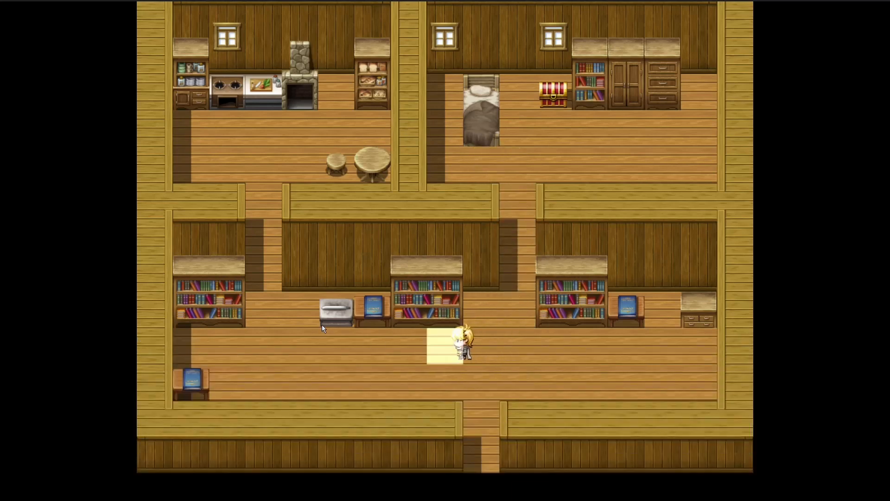
left_click(340, 307)
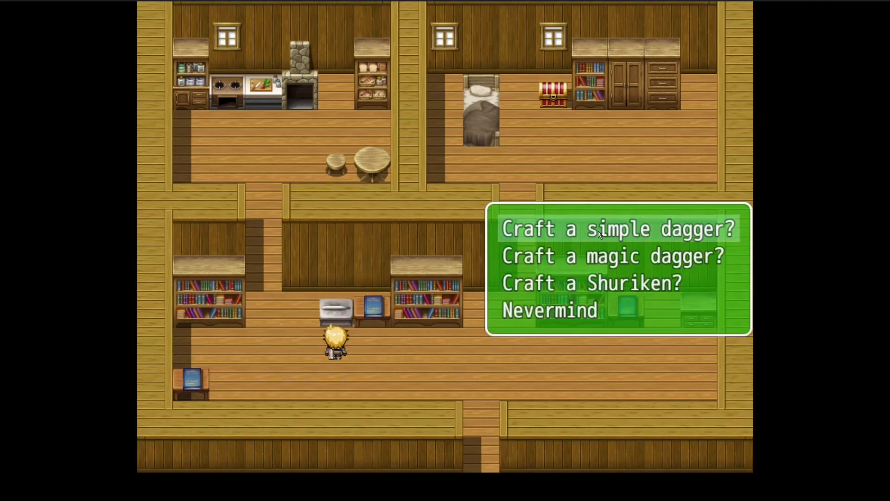
Test crafting a simple dagger with the Throwing Dagger option and dismiss the hero's reply
left_click(611, 225)
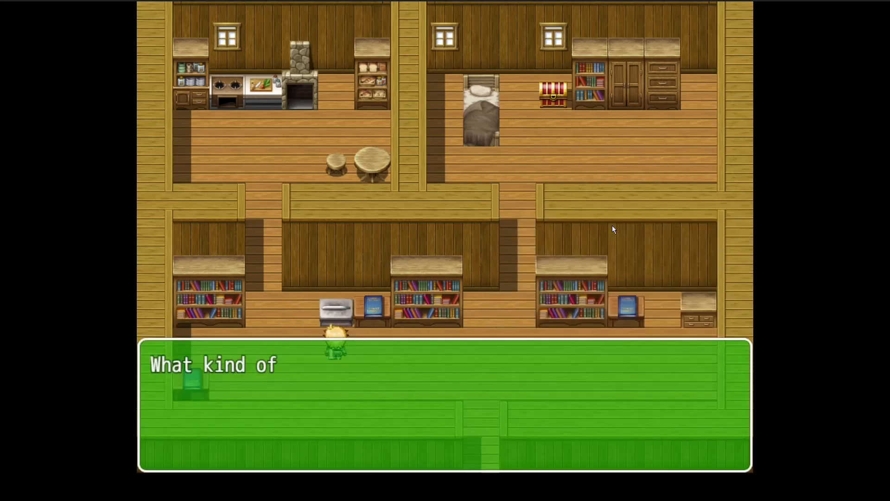
left_click(620, 232)
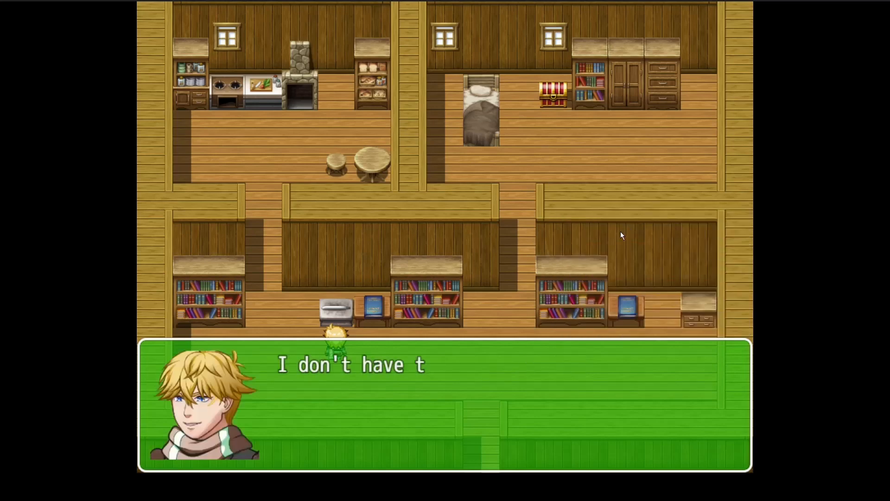
left_click(512, 295)
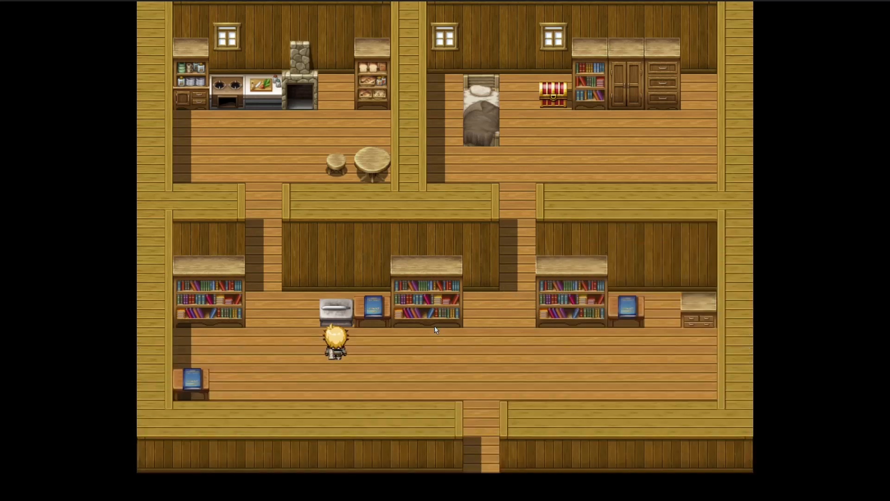
Test the simple dagger's Poisoned Dagger option, answer Yes to making it and interact with the crafting station again
left_click(566, 225)
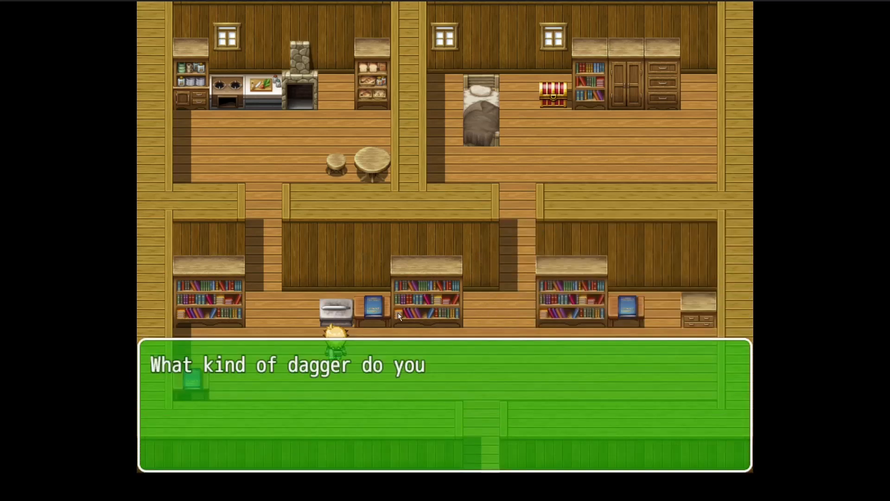
left_click(613, 257)
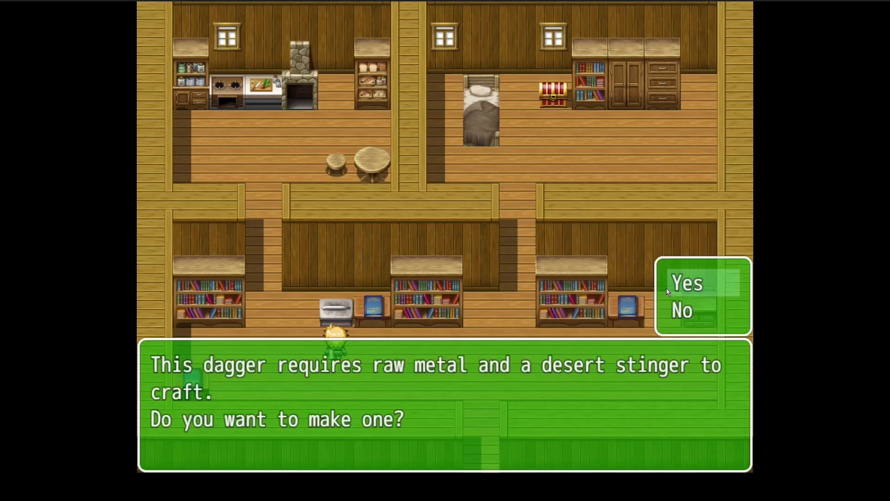
left_click(680, 282)
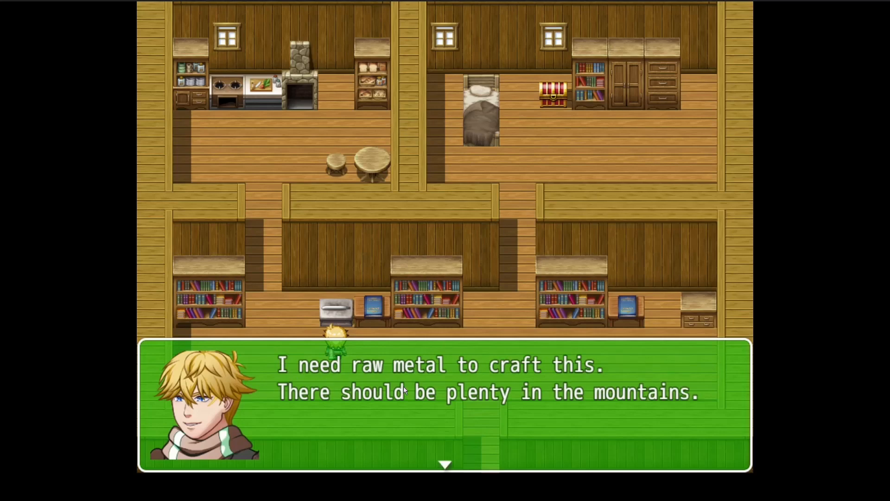
left_click(529, 357)
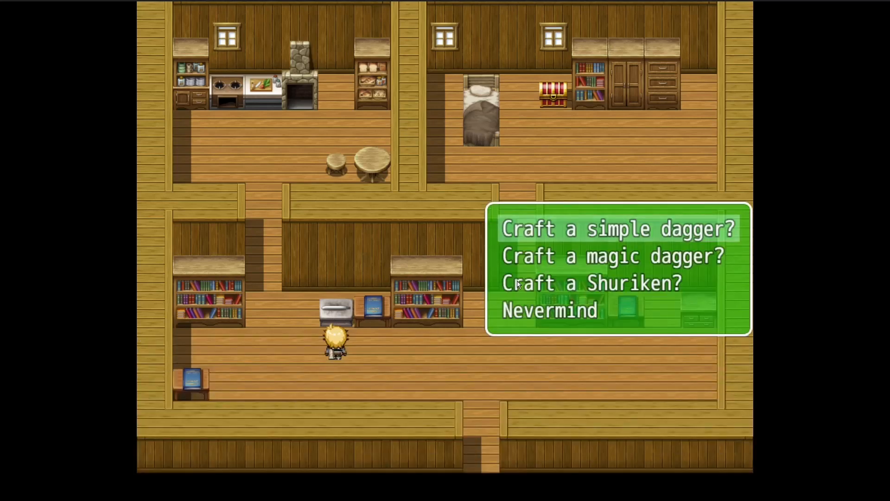
Test crafting an Assassin's Shuriken with Yes, decline the crafting choices with Nevermind and end the playtest
left_click(601, 283)
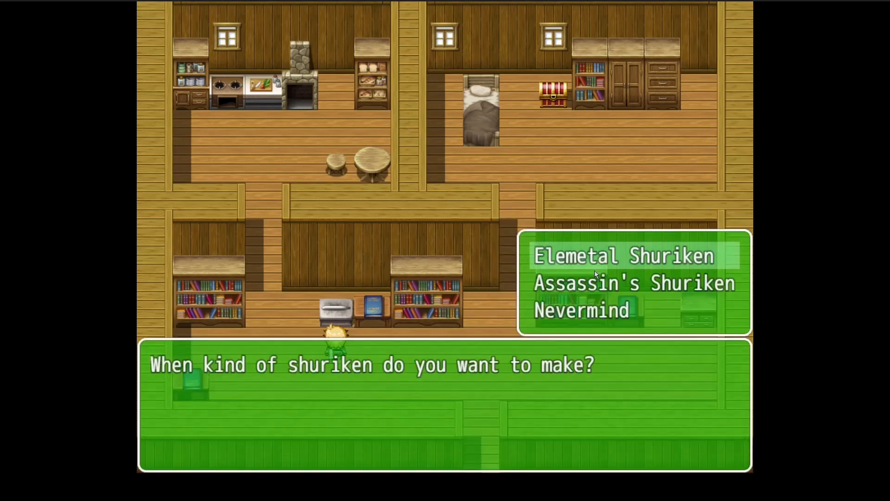
double_click(596, 286)
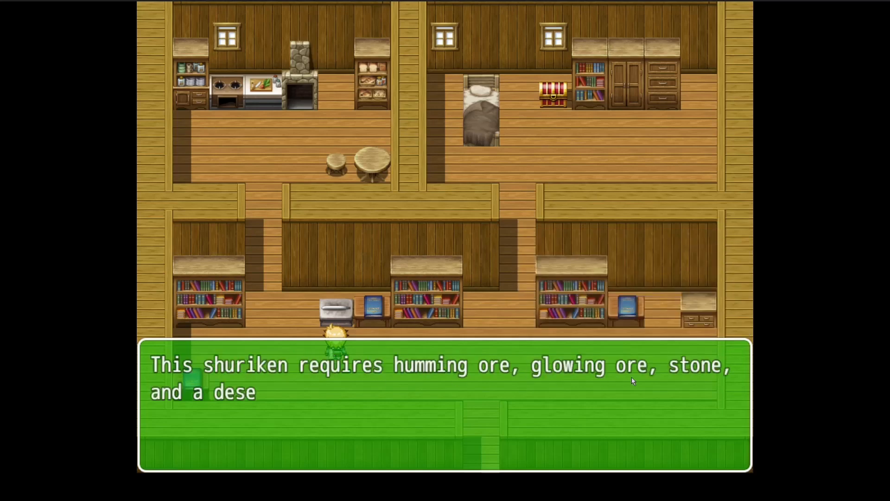
left_click(687, 282)
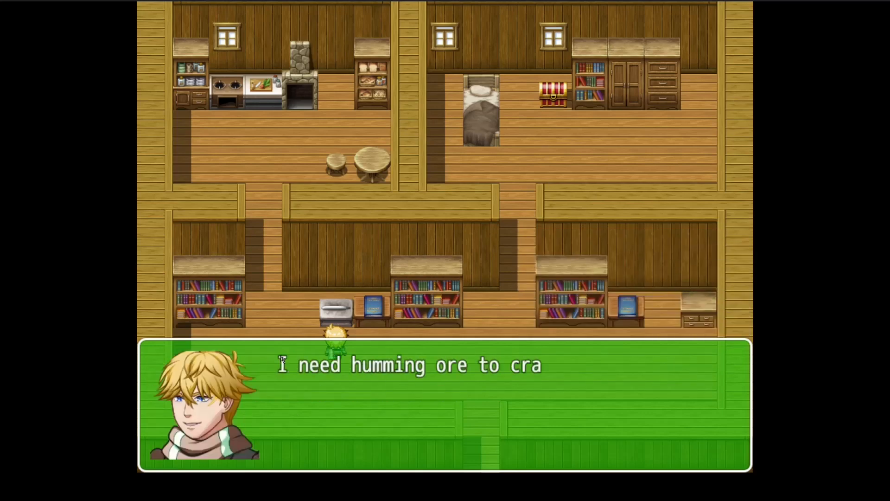
left_click(495, 331)
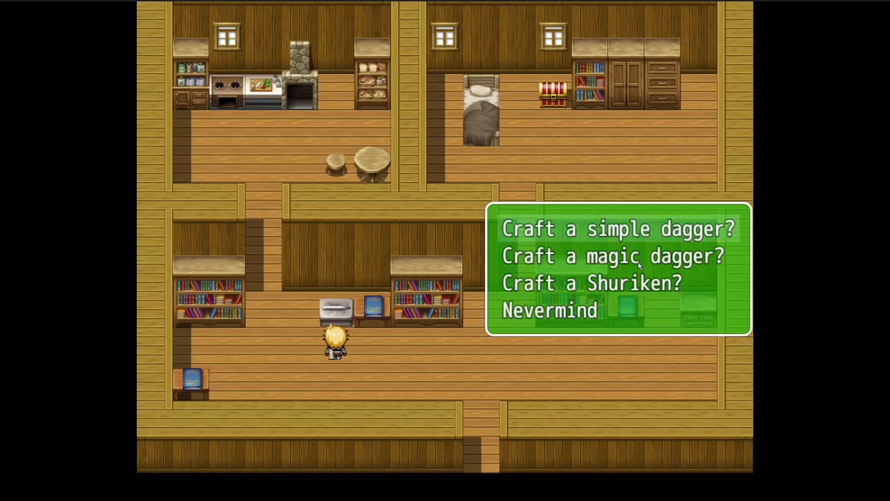
double_click(565, 305)
left_click(518, 341)
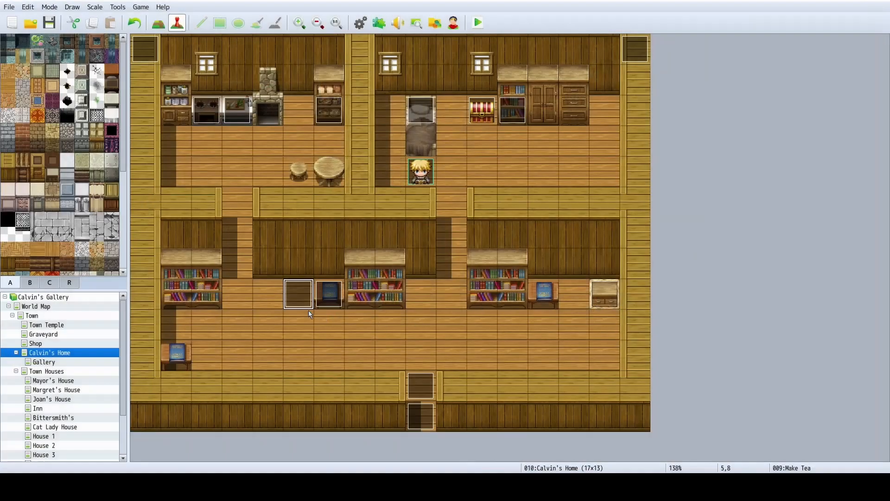
Reopen the Make Tea event and set its second page's switch condition to 0027 Candace Join
double_click(301, 306)
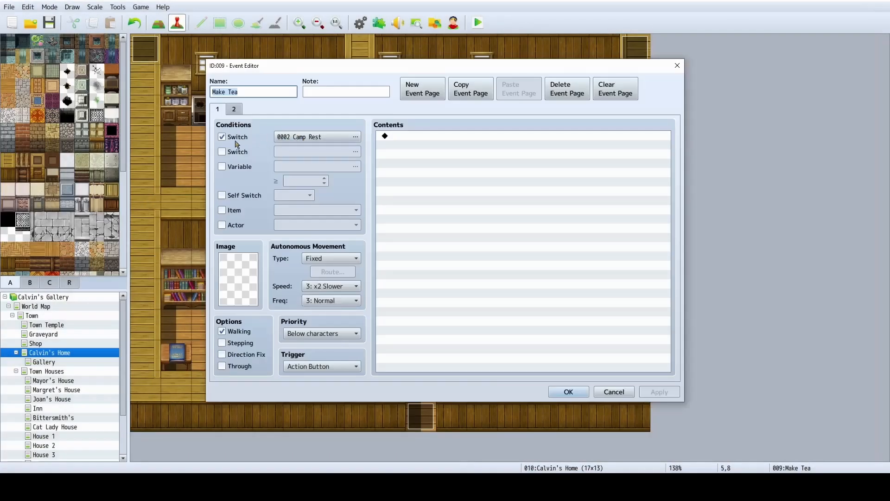
left_click(234, 109)
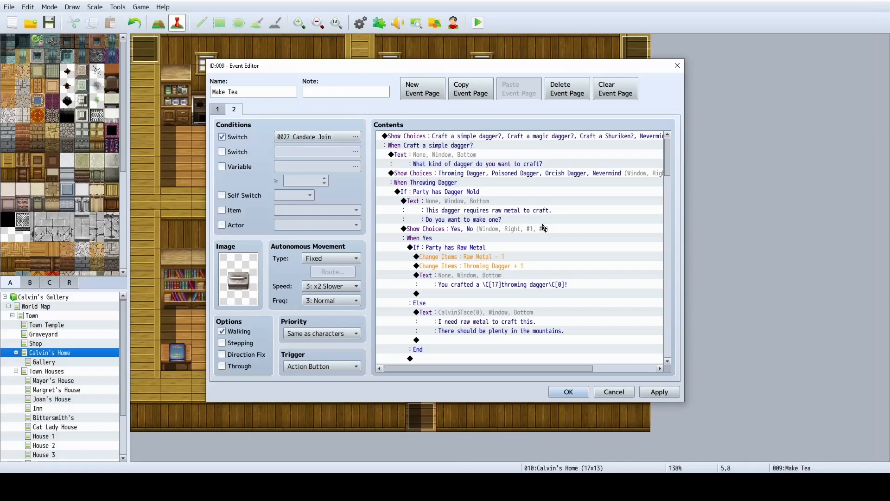
Cut the raw metal text and its whole Yes/No choice block out of the Throwing Dagger branch's Party has Dagger Mold condition
scroll(543, 227, "down", 1)
scroll(549, 252, "up", 1)
left_click(447, 192)
left_click(447, 205)
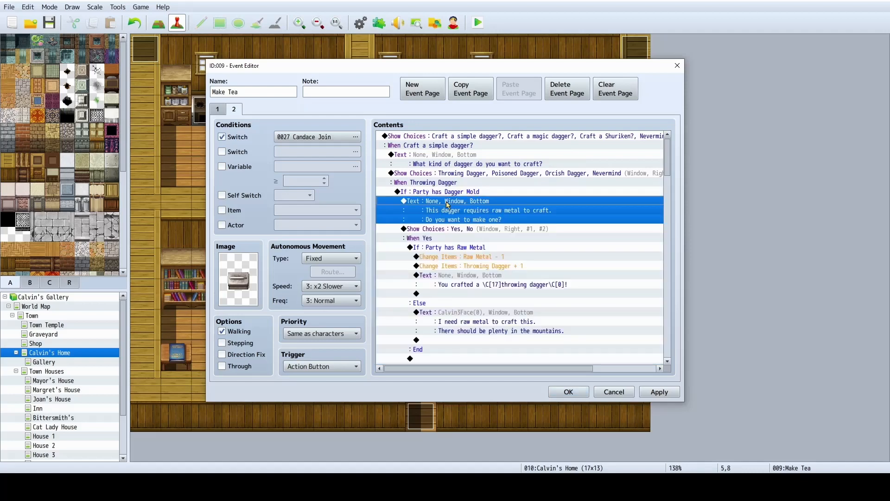
left_click(461, 193)
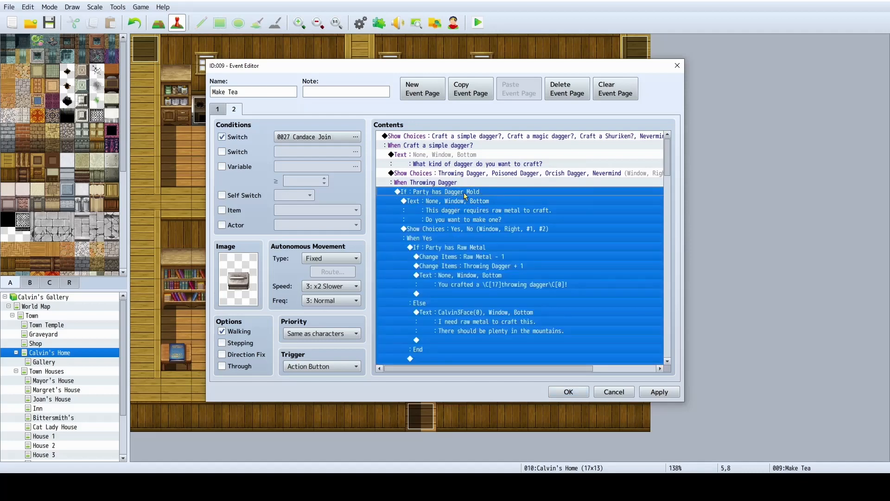
left_click(459, 200)
key("shift+Down")
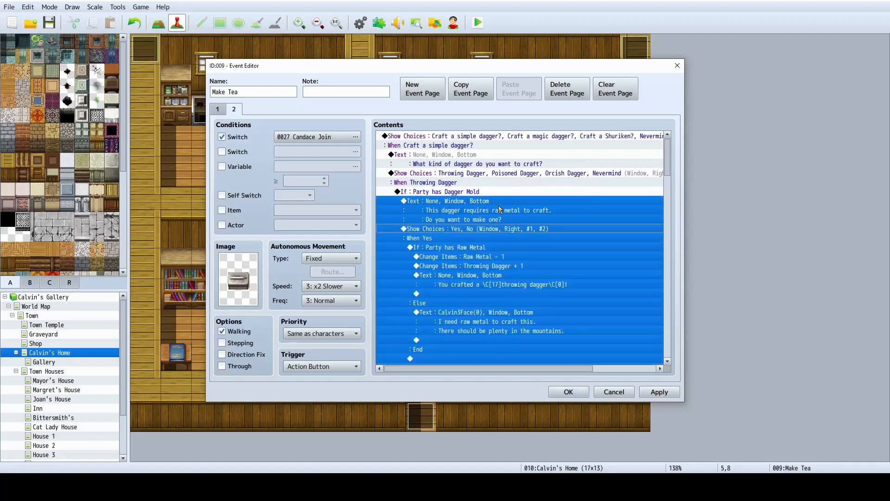
scroll(501, 209, "down", 3)
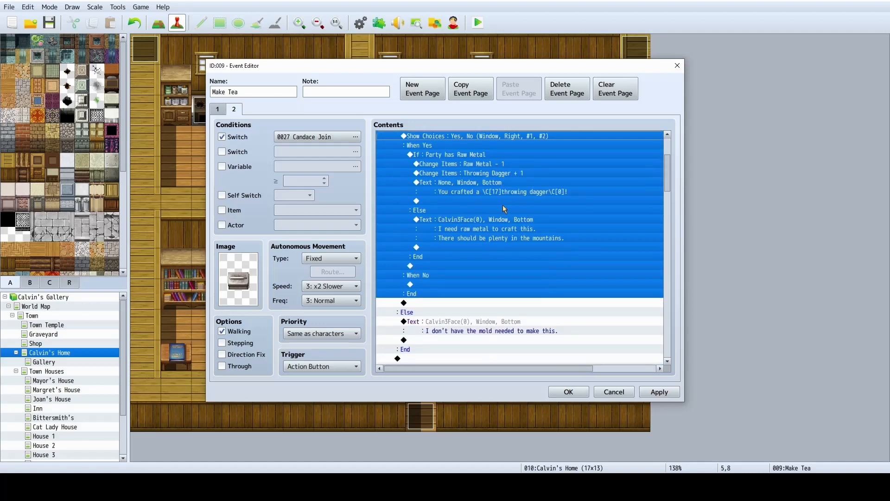
scroll(503, 205, "up", 2)
scroll(502, 238, "up", 2)
key("Delete")
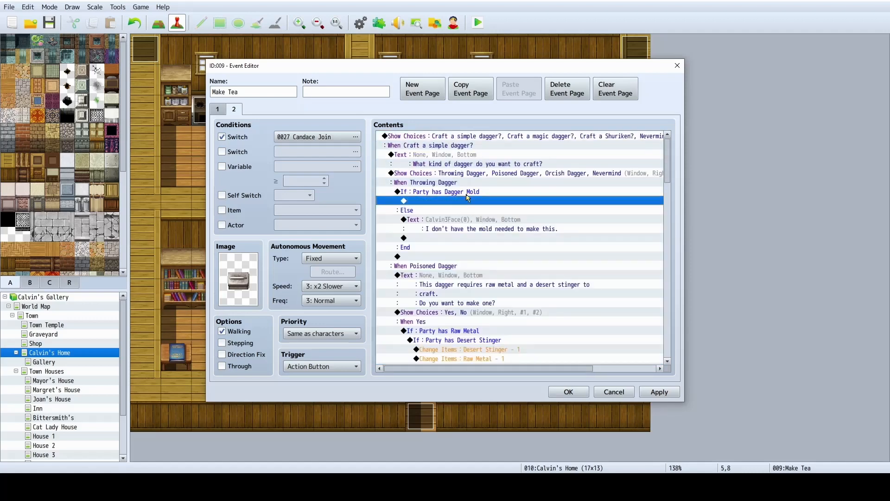
Delete the Party has Dagger Mold condition and paste the cut commands directly under When Throwing Dagger
left_click(466, 193)
key("Delete")
key("ctrl+v")
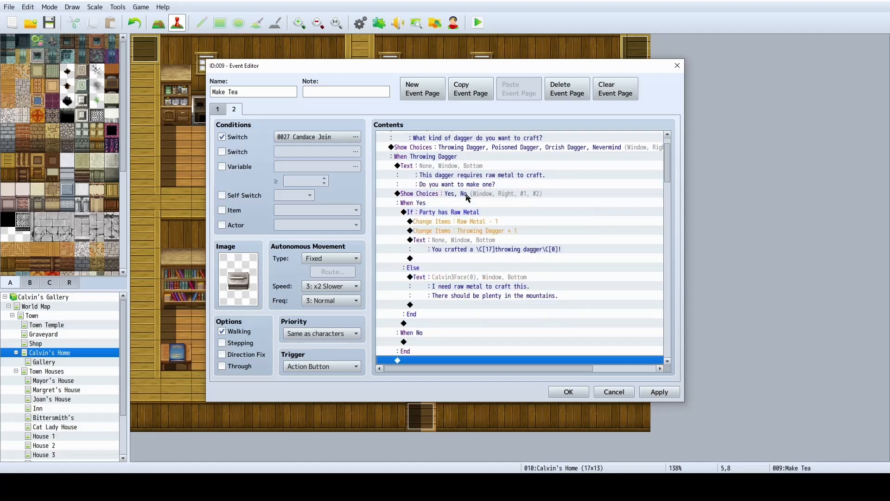
scroll(546, 310, "up", 1)
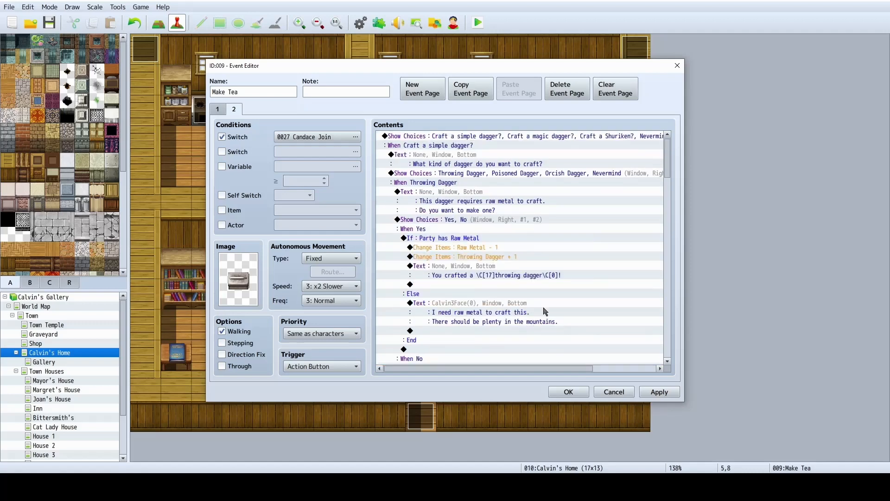
Check the remaining crafting branches, accept the Make Tea event changes and save the project
left_click(453, 189)
left_click(469, 220)
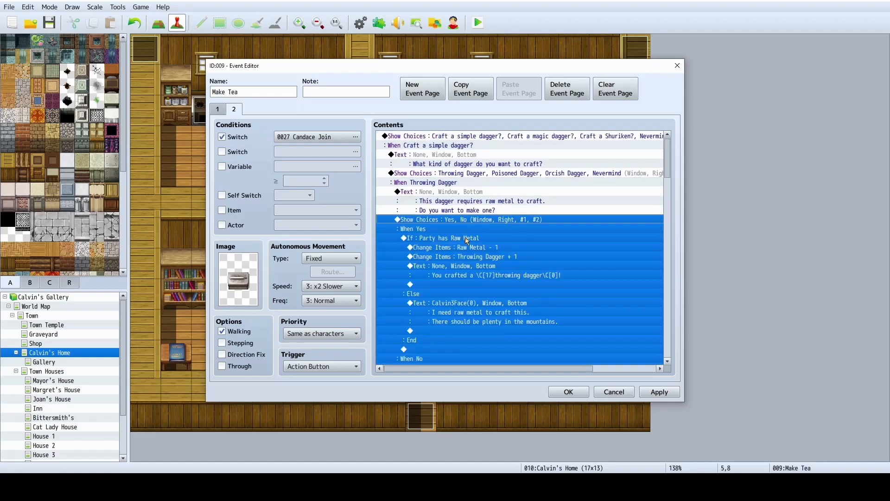
scroll(502, 319, "down", 10)
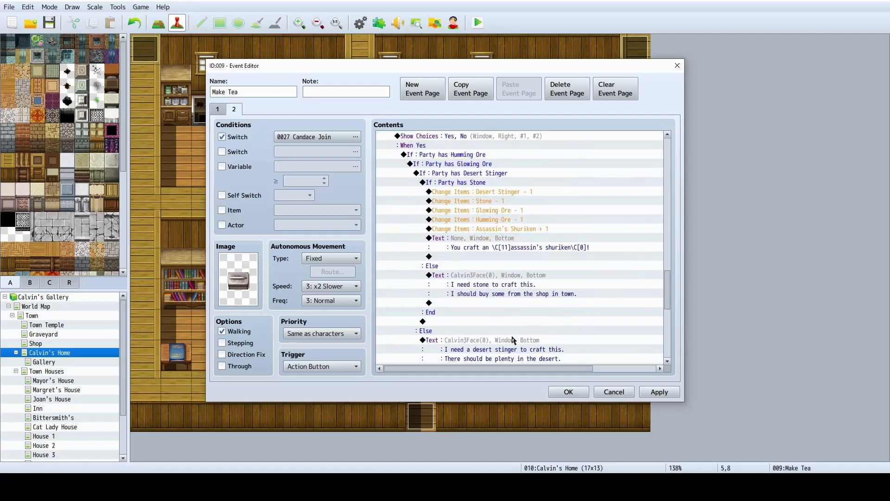
scroll(531, 335, "down", 3)
left_click(571, 392)
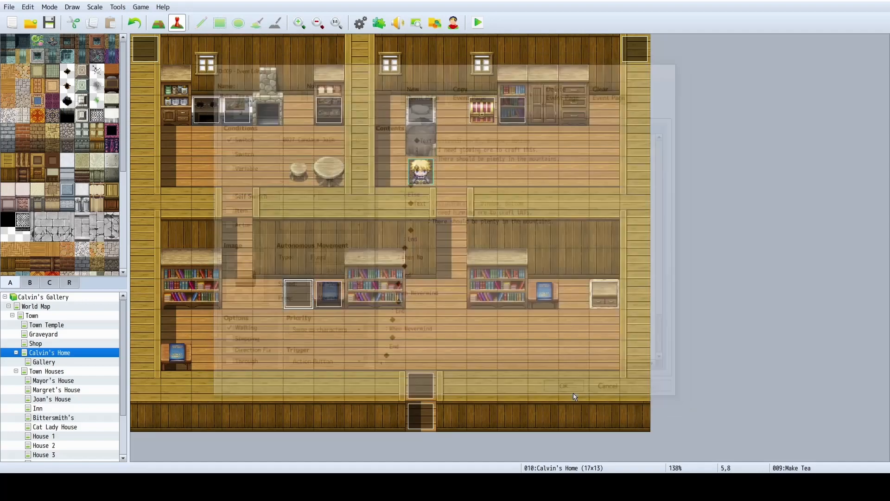
left_click(6, 6)
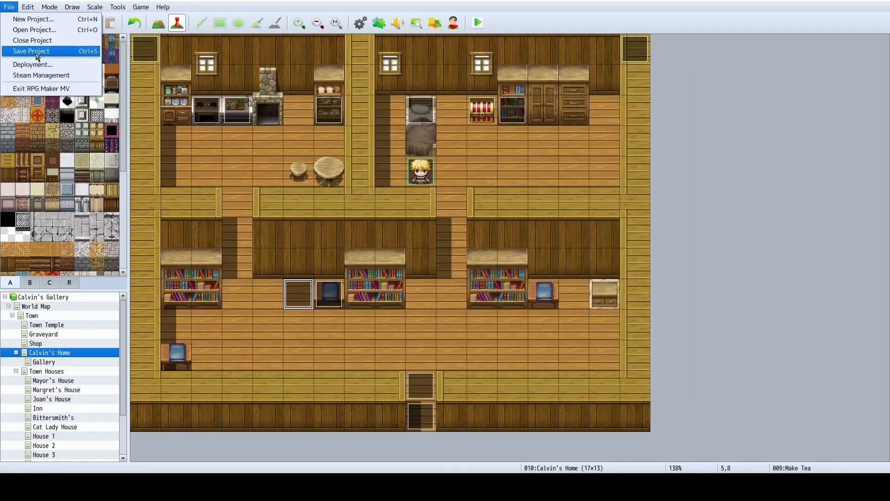
left_click(36, 53)
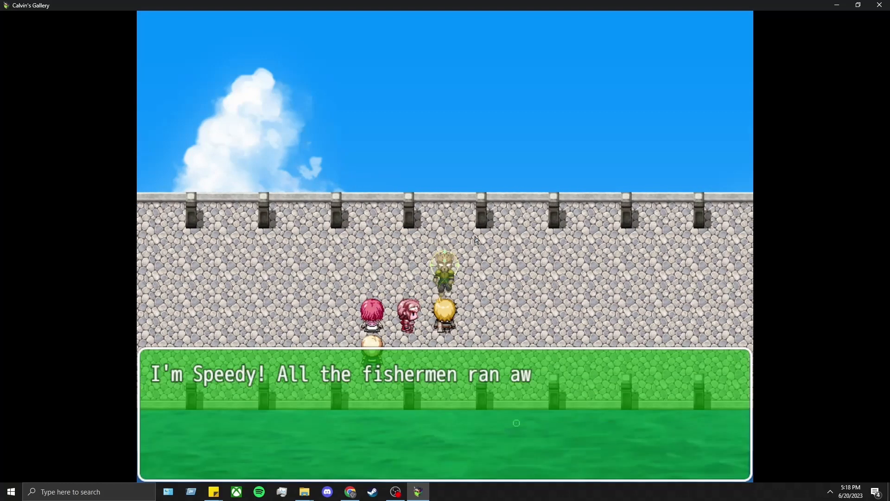
Playtest the stone pier by advancing Speedy's dialogue and the fishing spot messages, and talk to Speedy again
key("Return")
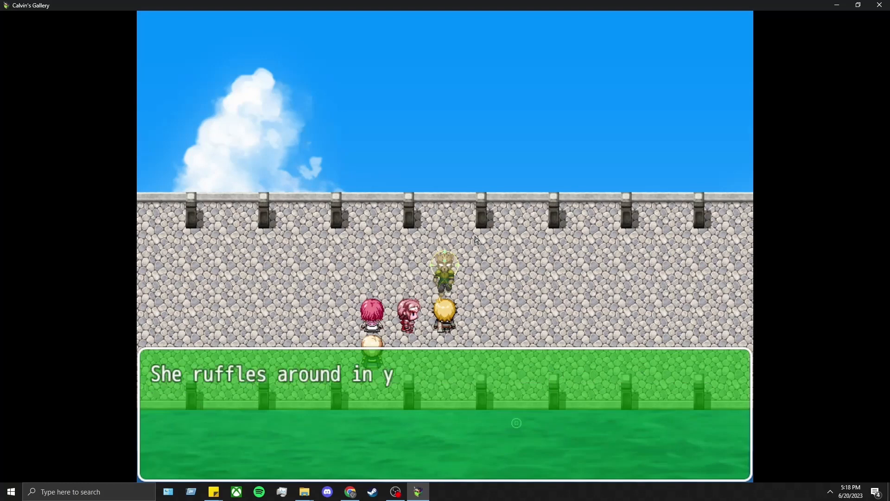
key("Return")
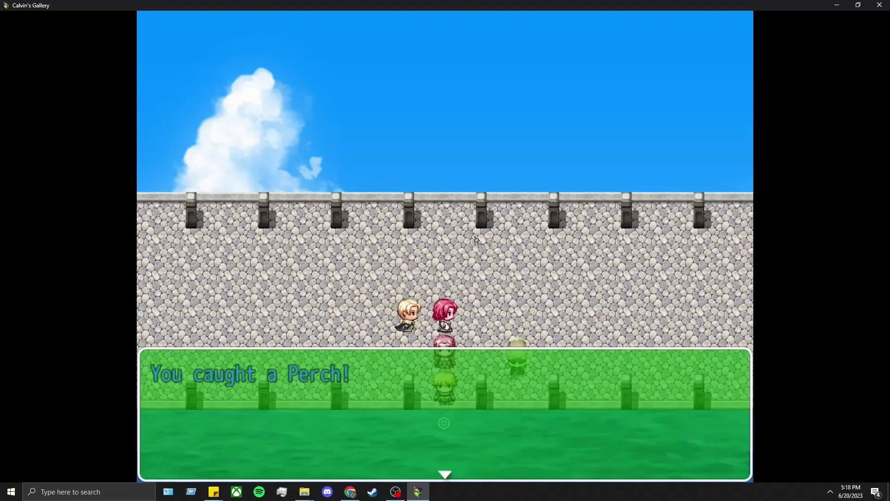
key("Return")
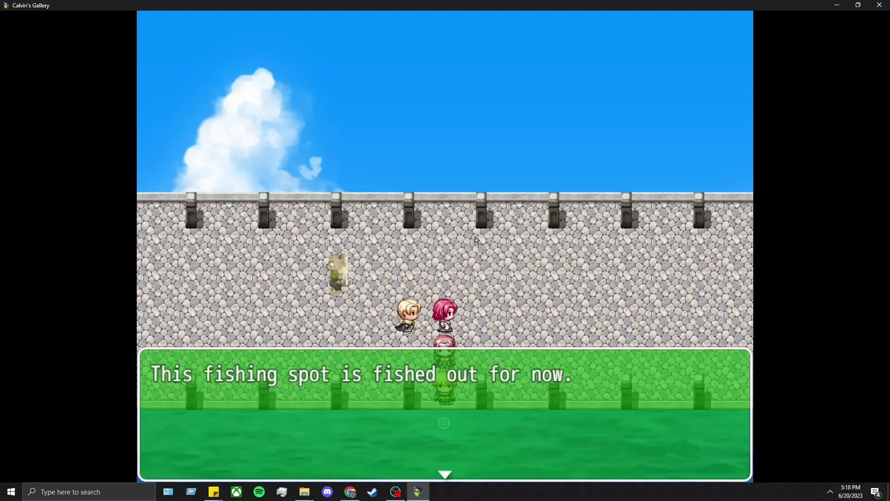
key("Return")
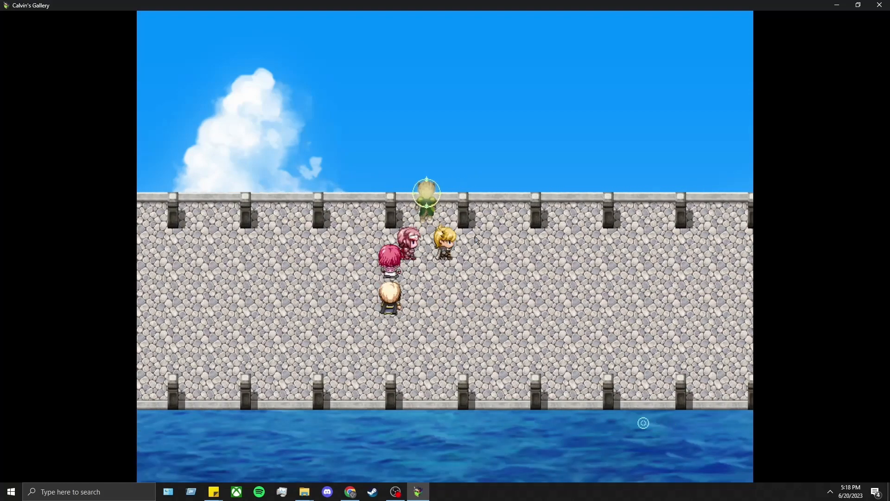
key("Return")
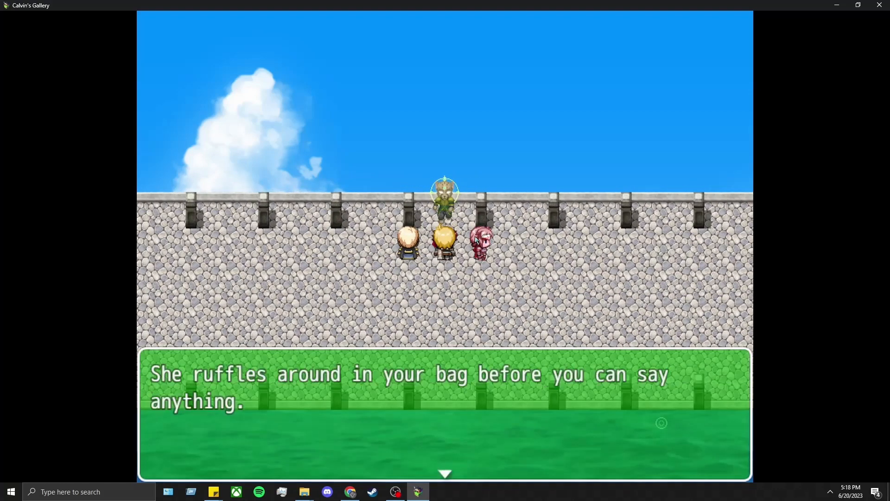